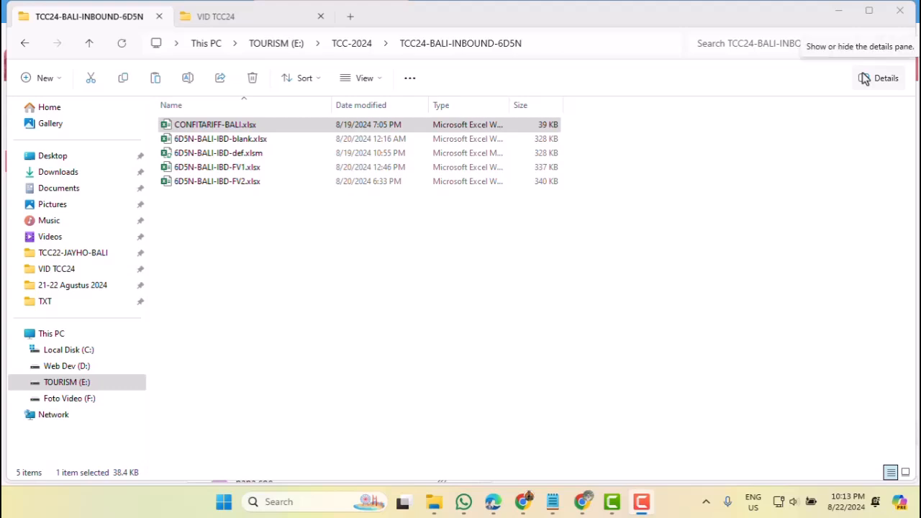
Step: Switch to the Edge browser and go from Outlook to the My files list in OneDrive
{"action": "left_click", "coordinate": [202, 129]}
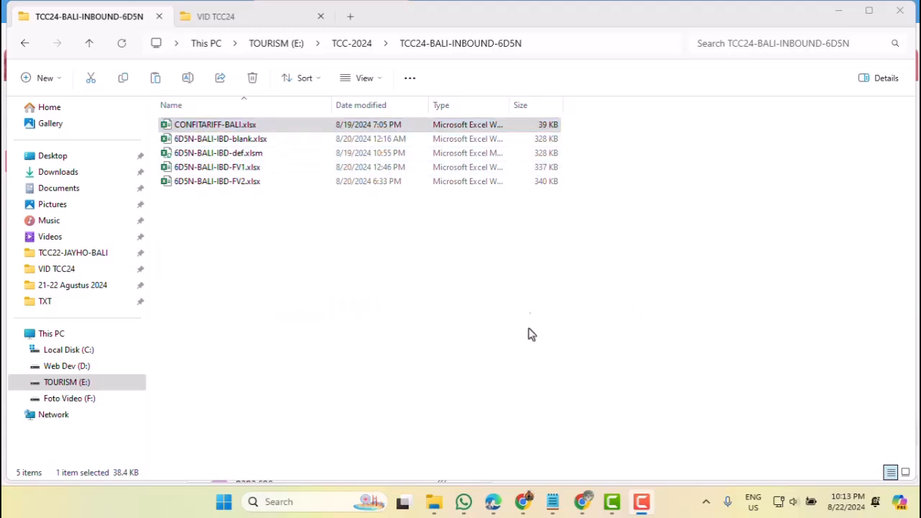
{"action": "left_click", "coordinate": [493, 504]}
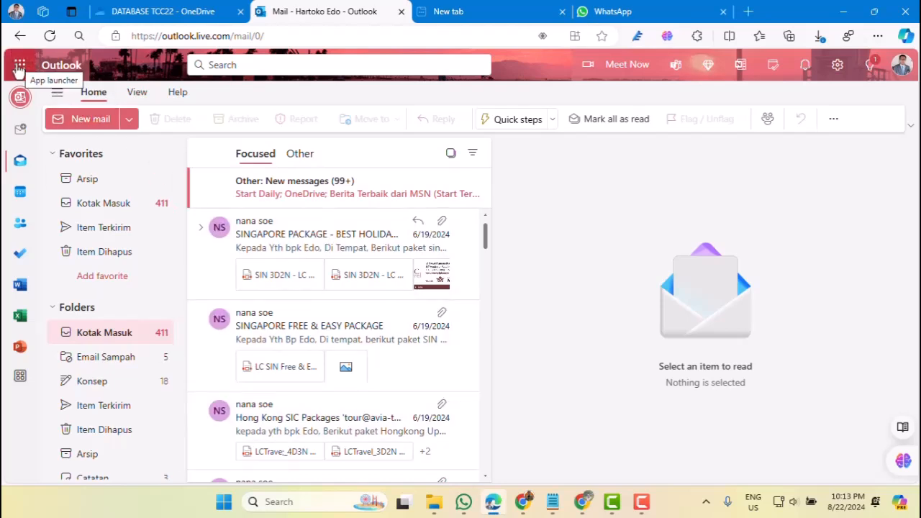
{"action": "left_click", "coordinate": [20, 66]}
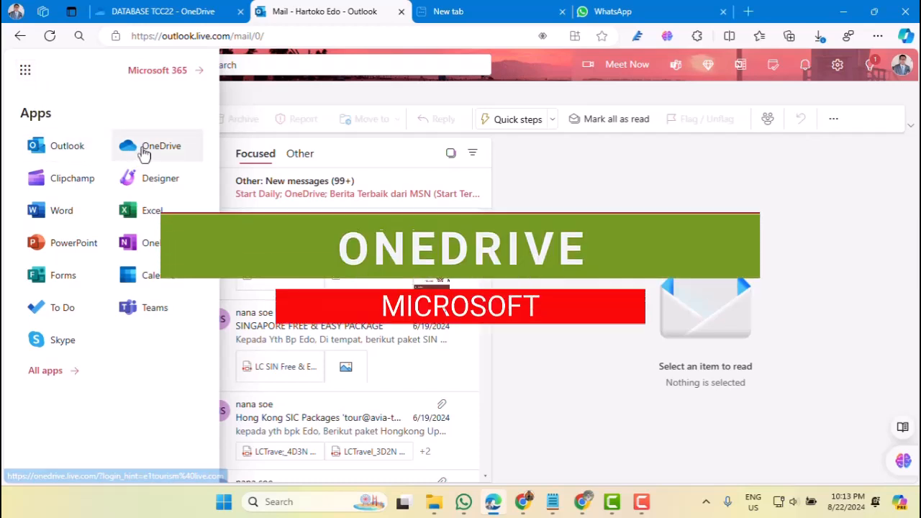
{"action": "left_click", "coordinate": [145, 151]}
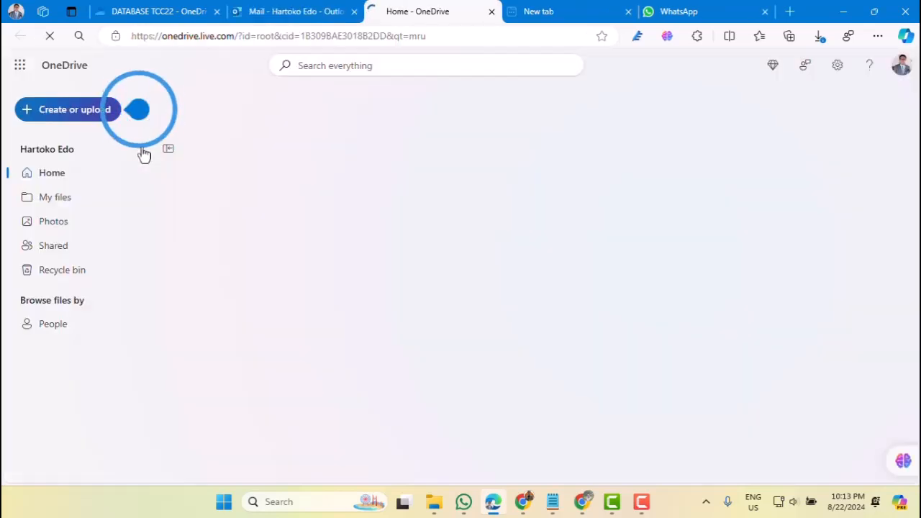
{"action": "left_click", "coordinate": [51, 203]}
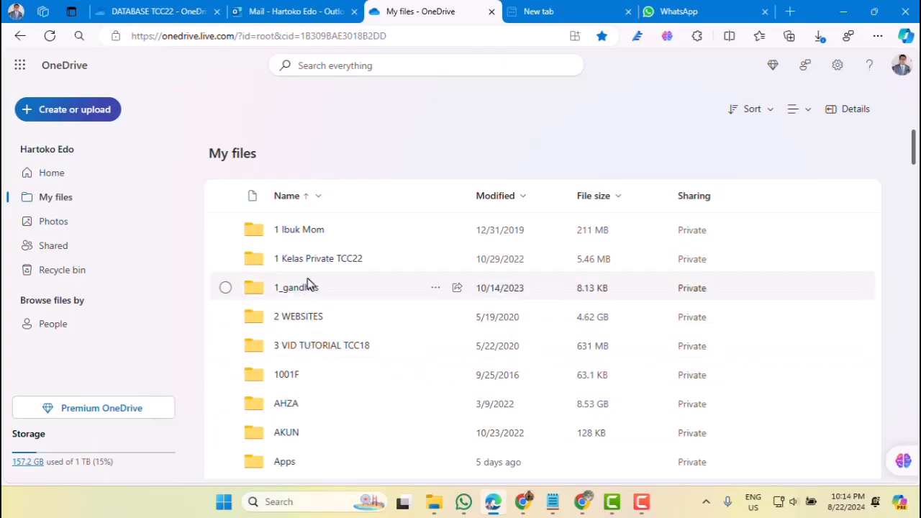
Step: Create a new folder named DATABASE TCC24 in My files
{"action": "left_click", "coordinate": [68, 115]}
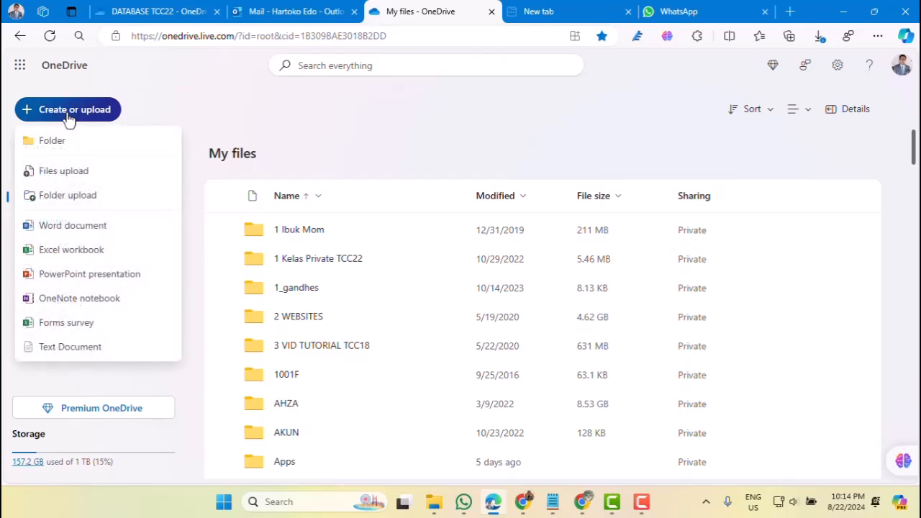
{"action": "left_click", "coordinate": [62, 148]}
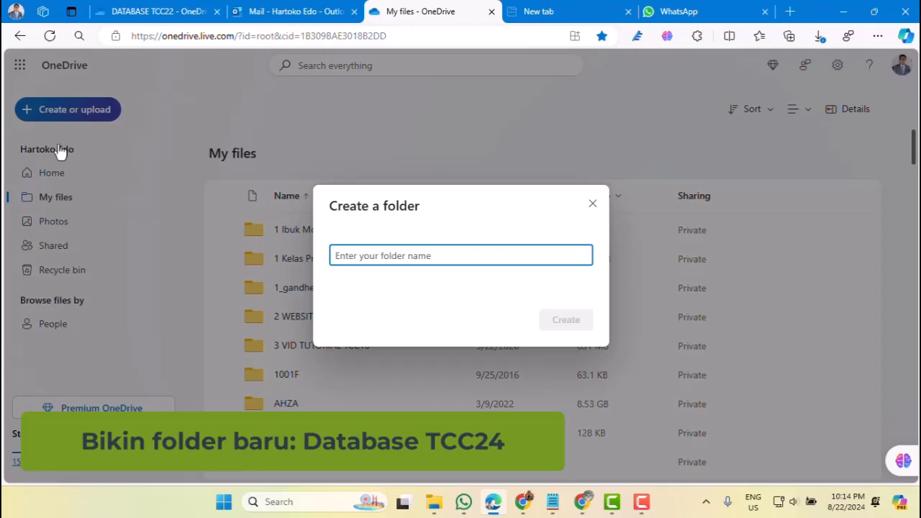
{"action": "type", "text": "d"}
{"action": "key", "text": "BackSpace"}
{"action": "type", "text": "DATABASE"}
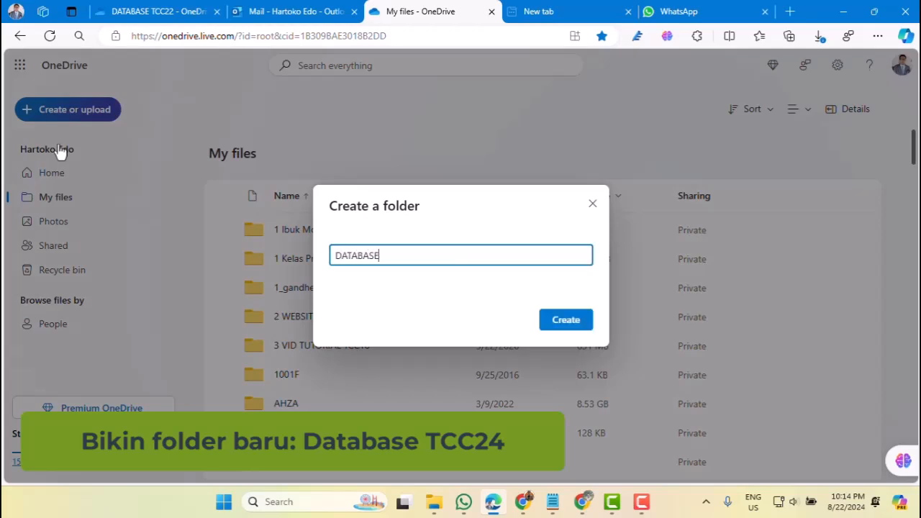
{"action": "type", "text": " TCC24"}
{"action": "left_click", "coordinate": [572, 324]}
Step: Find the DATABASE TCC24 folder in My files and open it
{"action": "scroll", "coordinate": [315, 328], "scroll_direction": "down", "scroll_amount": 5}
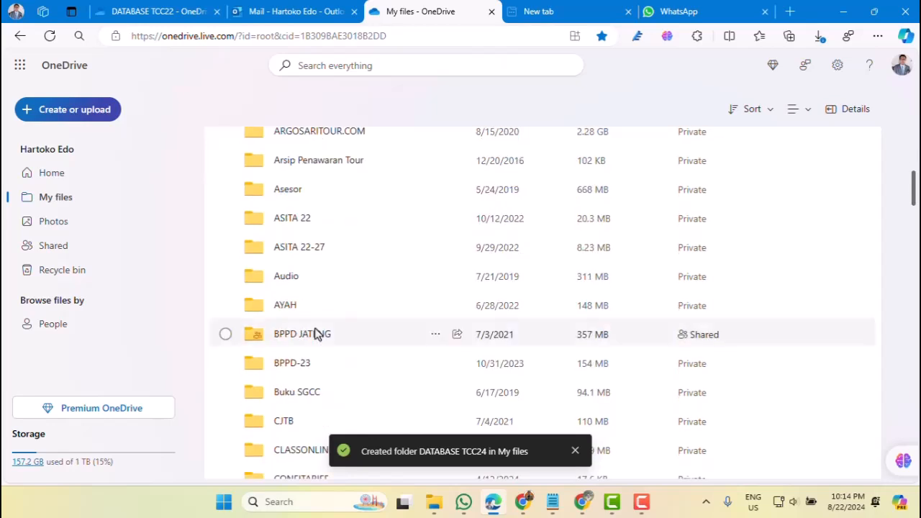
{"action": "scroll", "coordinate": [315, 327], "scroll_direction": "down", "scroll_amount": 5}
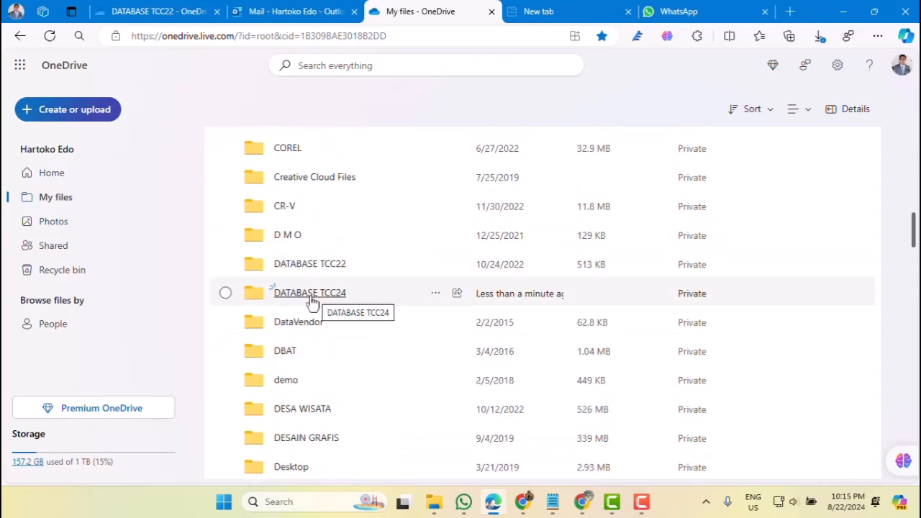
{"action": "left_click", "coordinate": [311, 295]}
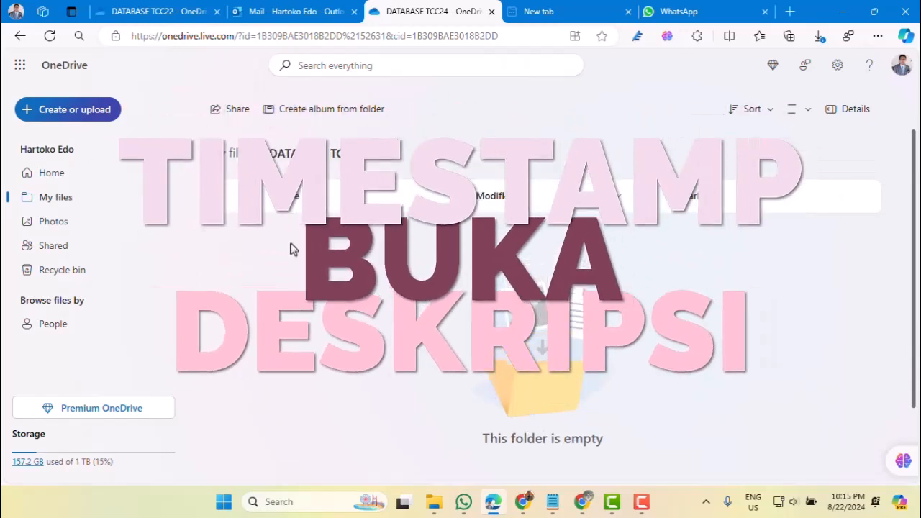
Step: Upload the file CONFITARIFF-BALI.xlsx from the local TCC24-BALI-INBOUND-6D5N folder into DATABASE TCC24
{"action": "left_click", "coordinate": [60, 119]}
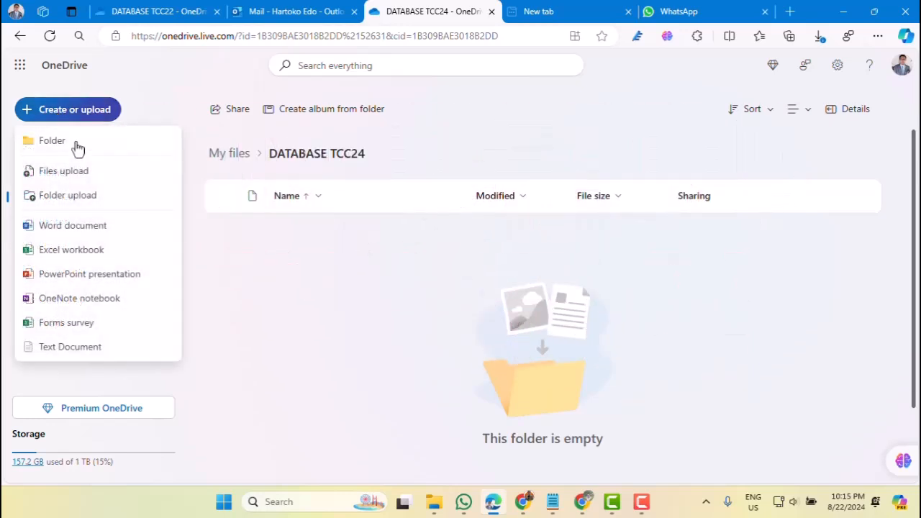
{"action": "left_click", "coordinate": [54, 174]}
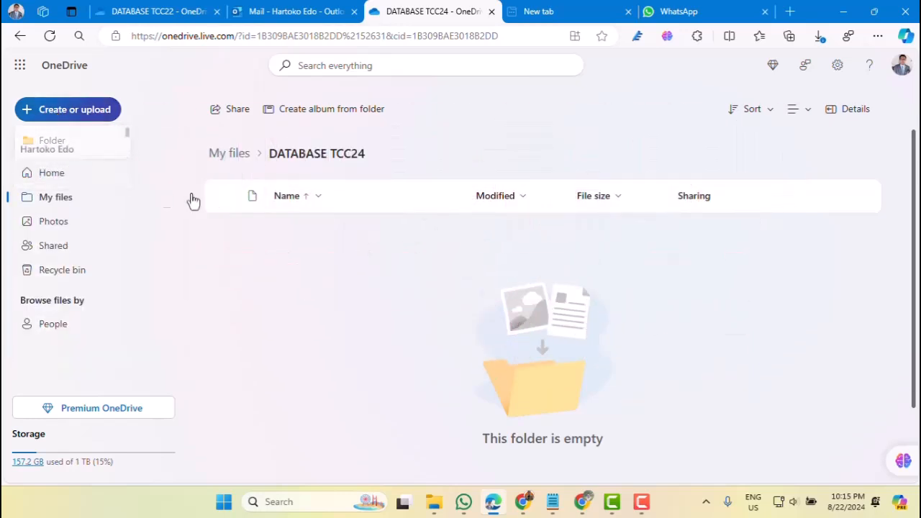
{"action": "double_click", "coordinate": [333, 216]}
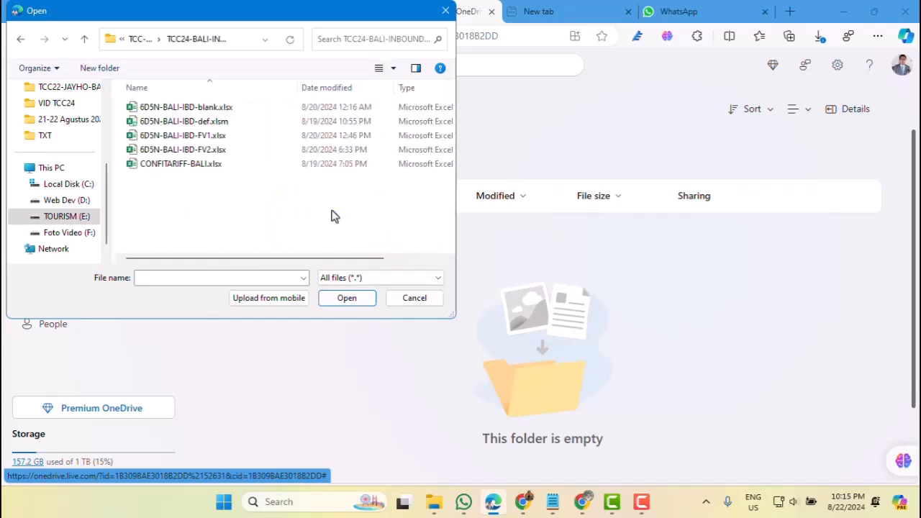
{"action": "left_click", "coordinate": [160, 170]}
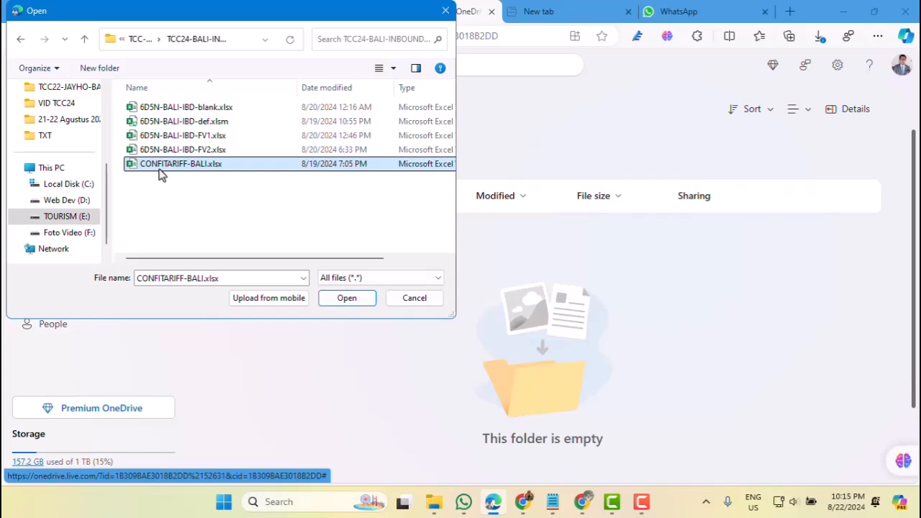
{"action": "left_click", "coordinate": [352, 300]}
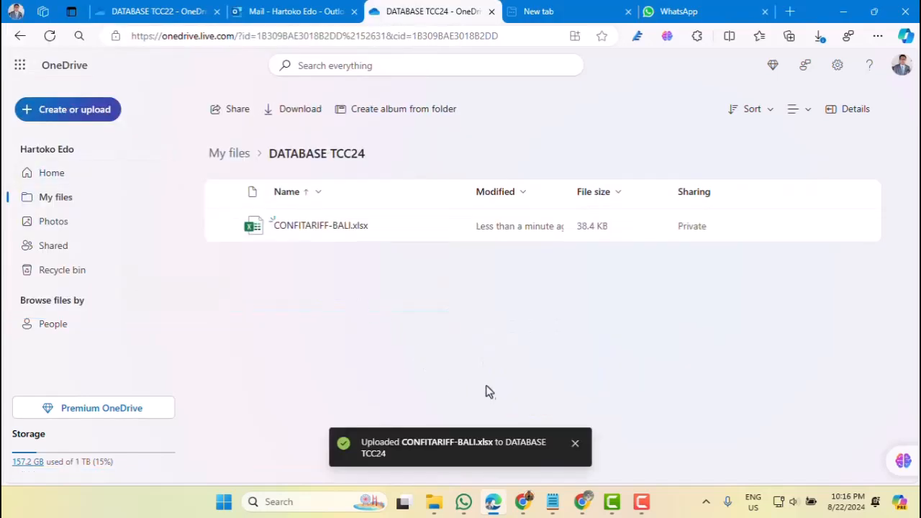
Step: Open the uploaded CONFITARIFF-BALI.xlsx in the desktop Excel app and accept its content as trusted
{"action": "left_click", "coordinate": [225, 227]}
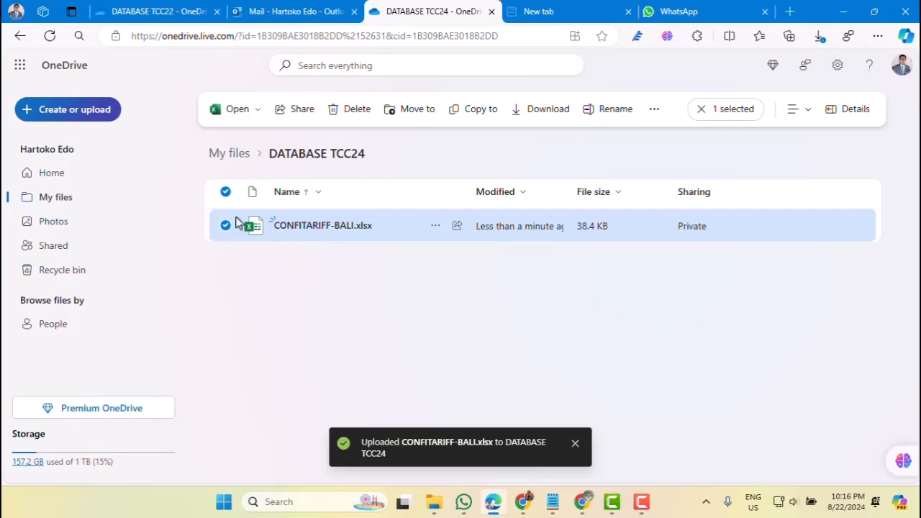
{"action": "left_click", "coordinate": [258, 121]}
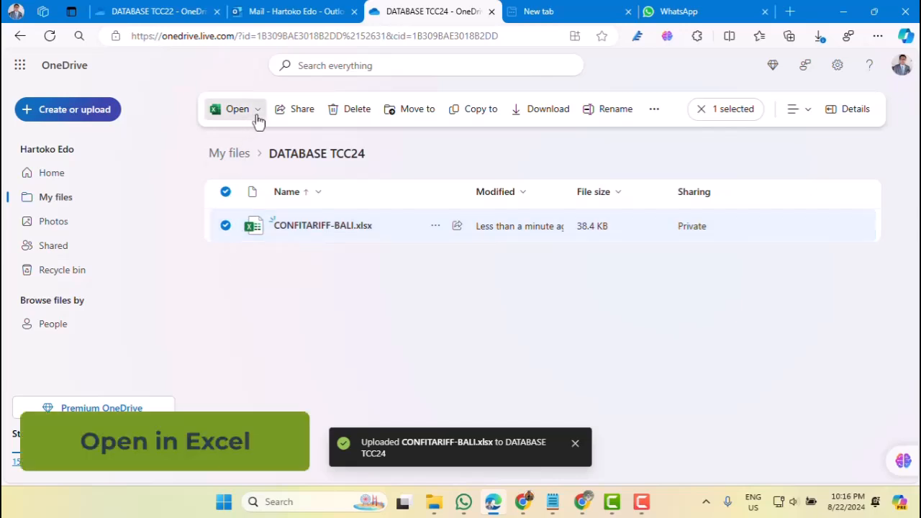
{"action": "left_click", "coordinate": [266, 164]}
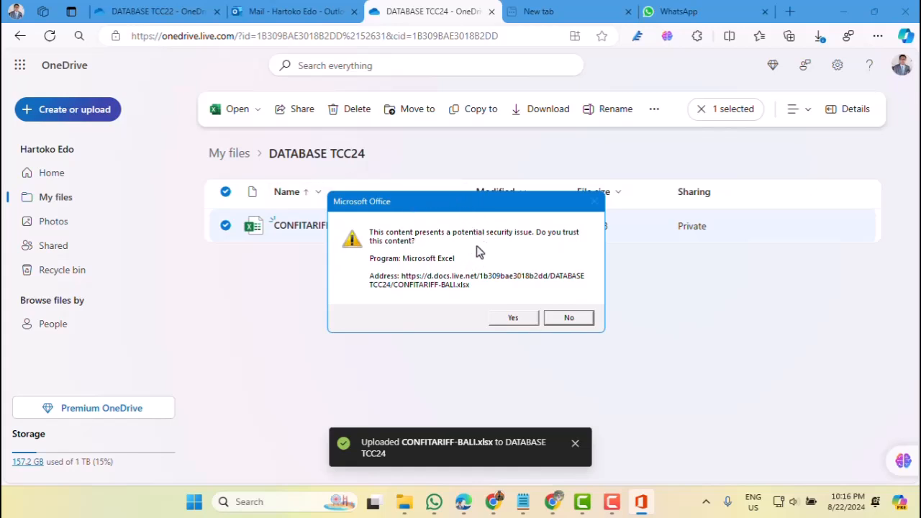
{"action": "left_click", "coordinate": [518, 319]}
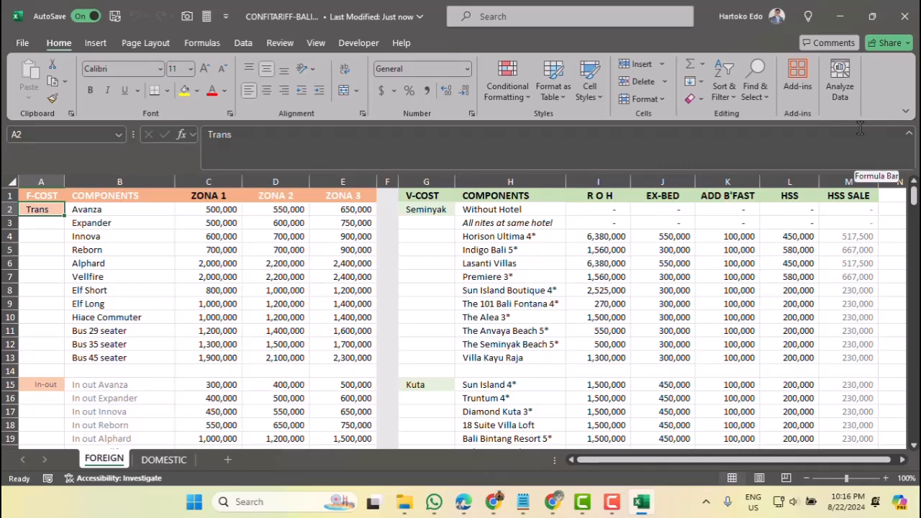
Step: Switch to File Explorer and open 6D5N-BALI-IBD-FV2.xlsx from the TCC24-BALI-INBOUND-6D5N folder
{"action": "mouse_move", "coordinate": [406, 503]}
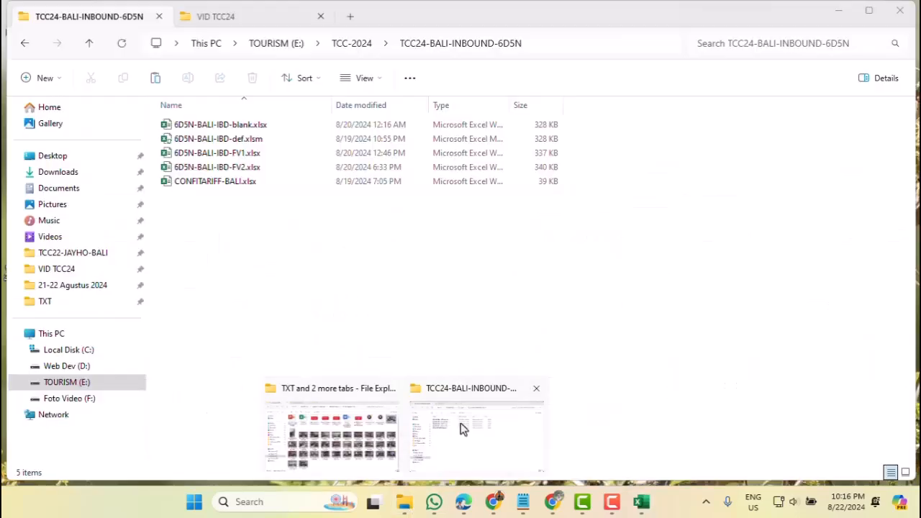
{"action": "left_click", "coordinate": [460, 426]}
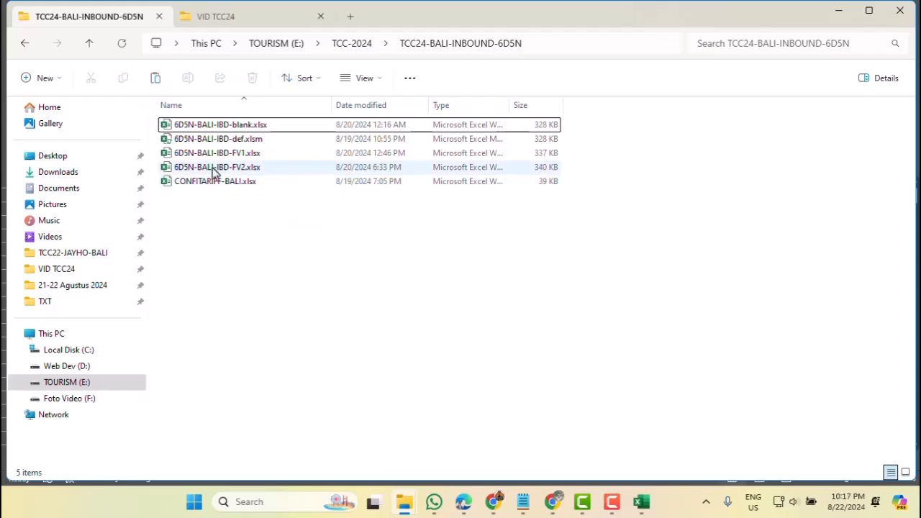
{"action": "left_click", "coordinate": [214, 168]}
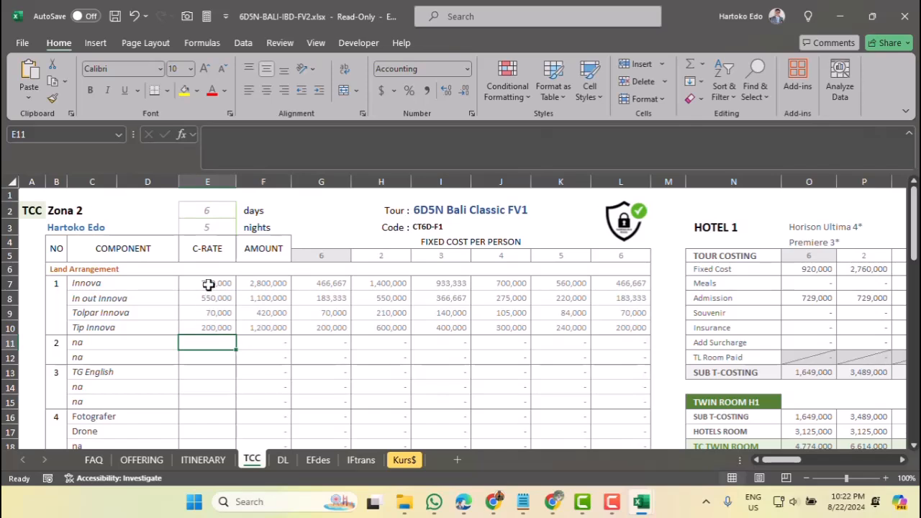
Step: Examine the C-RATE lookup formulas of the Innova rows and the first Local Transport component's formula on the TCC sheet
{"action": "left_click", "coordinate": [208, 285]}
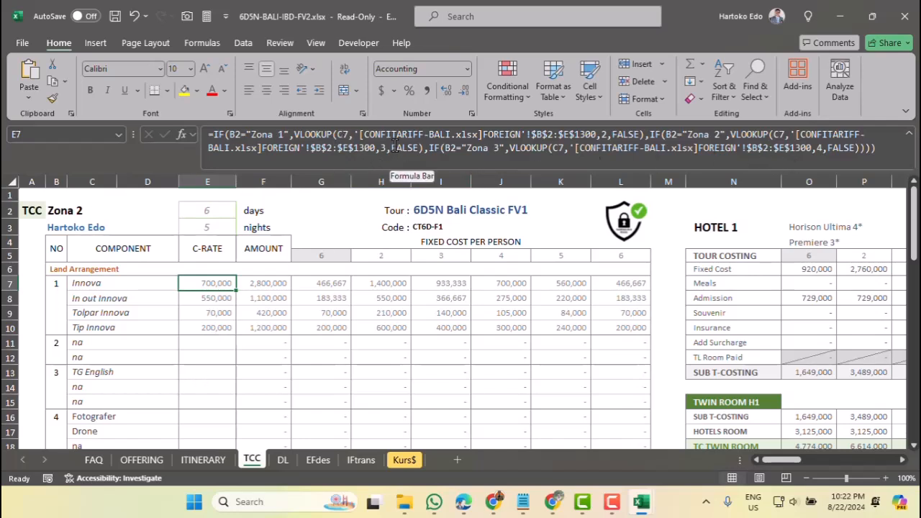
{"action": "left_click", "coordinate": [218, 298]}
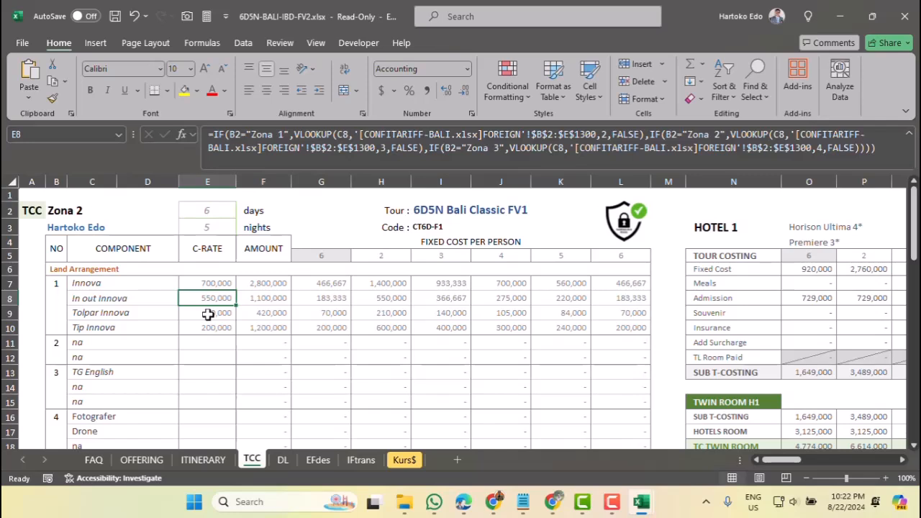
{"action": "left_click", "coordinate": [207, 314]}
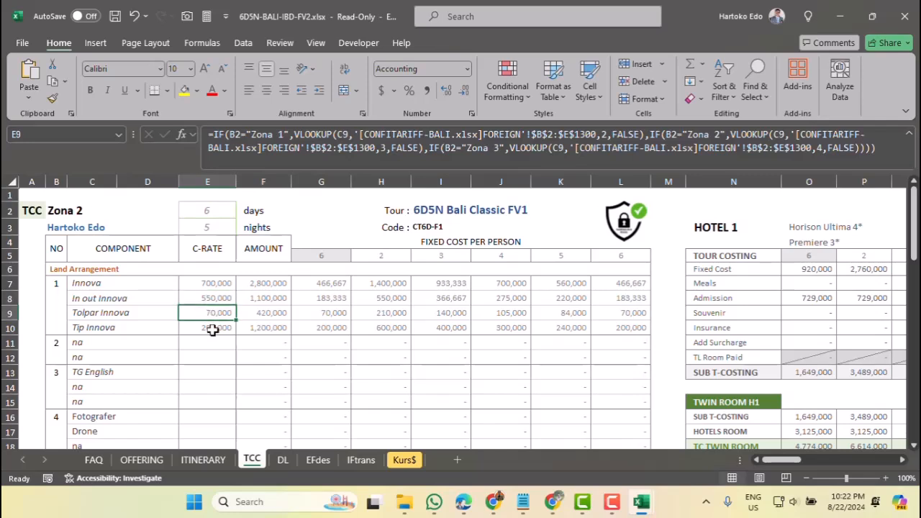
{"action": "left_click", "coordinate": [212, 329]}
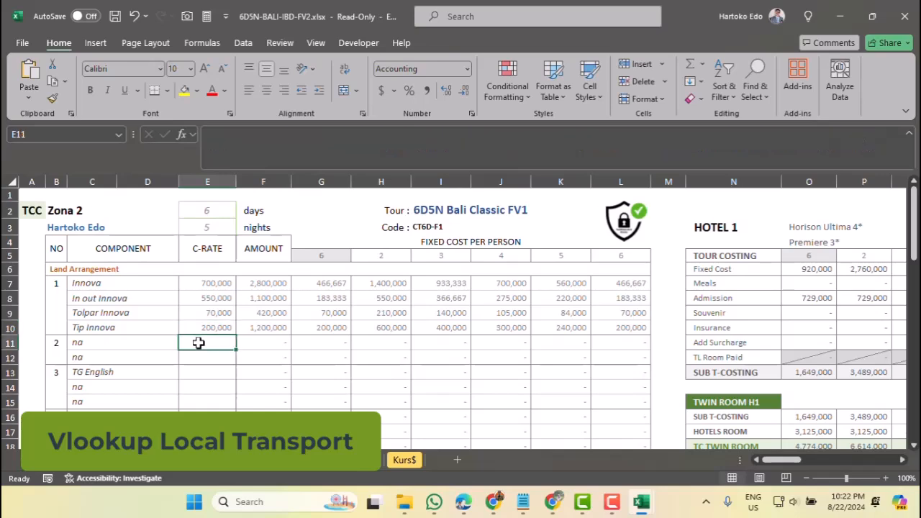
{"action": "left_click", "coordinate": [79, 344]}
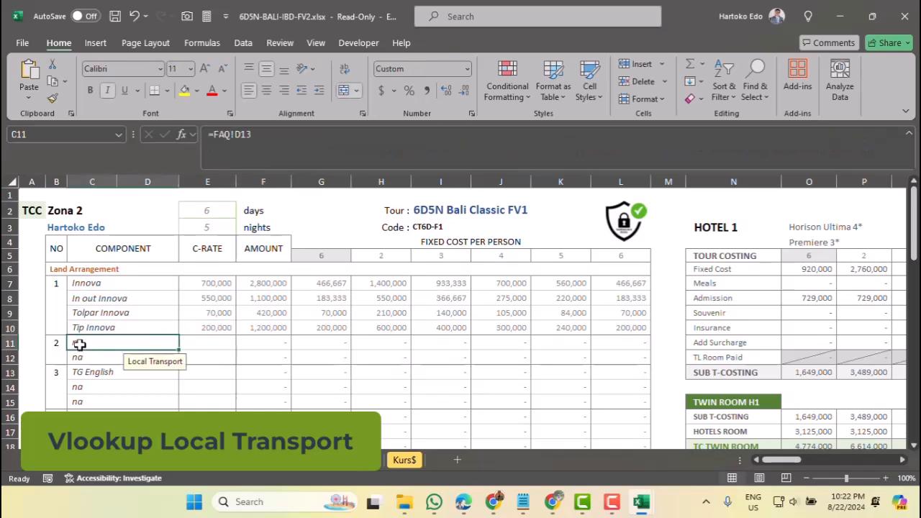
Step: On the FAQ sheet, set Transport Bali to Innova Reborn
{"action": "left_click", "coordinate": [90, 465]}
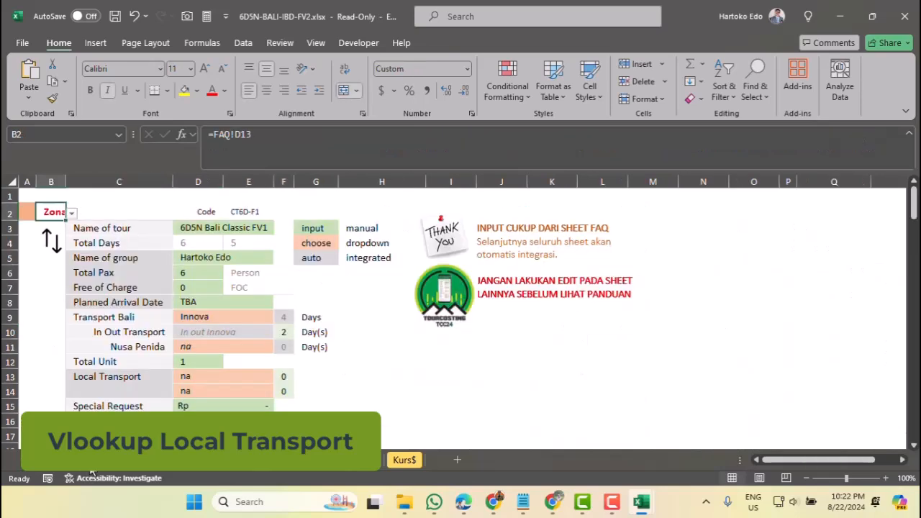
{"action": "left_click", "coordinate": [196, 321]}
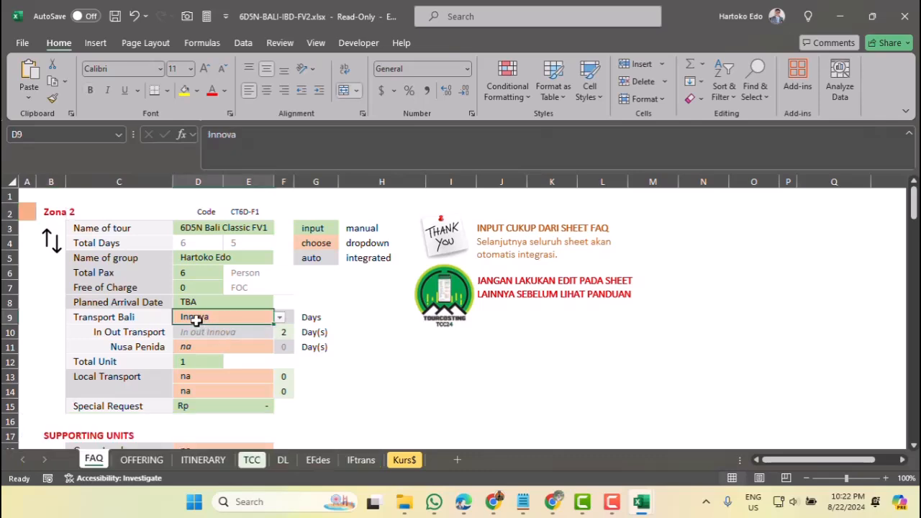
{"action": "left_click", "coordinate": [181, 273]}
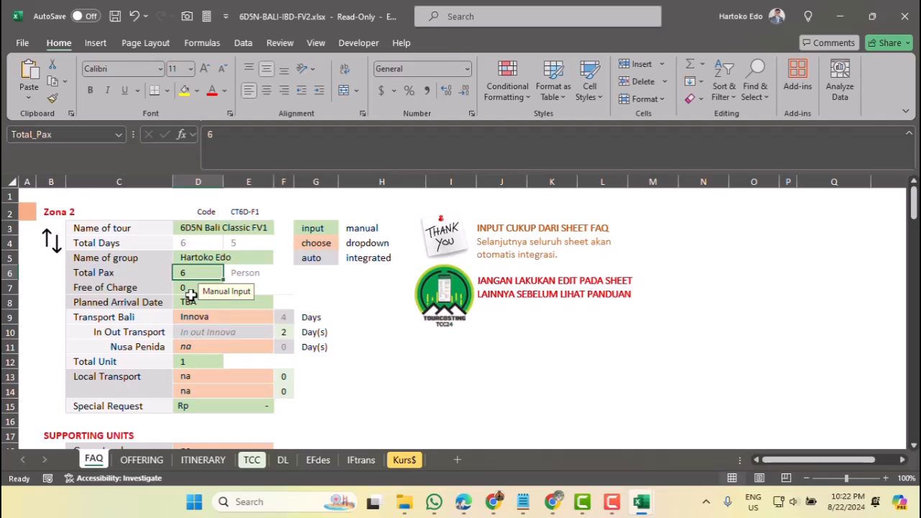
{"action": "left_click", "coordinate": [191, 319]}
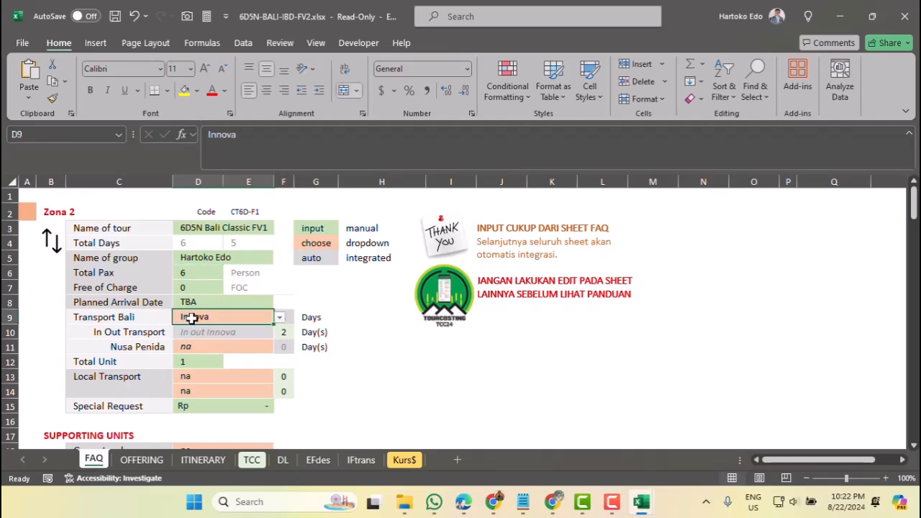
{"action": "left_click", "coordinate": [280, 323]}
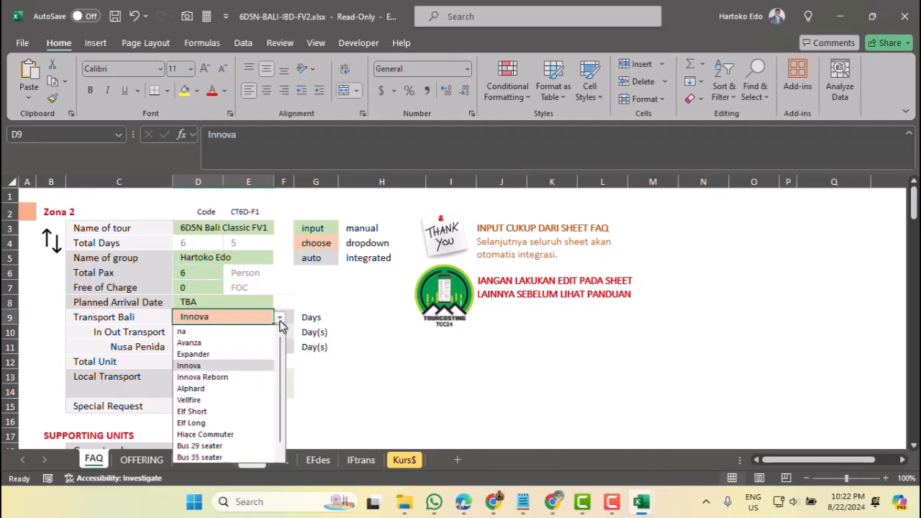
{"action": "left_click", "coordinate": [200, 379]}
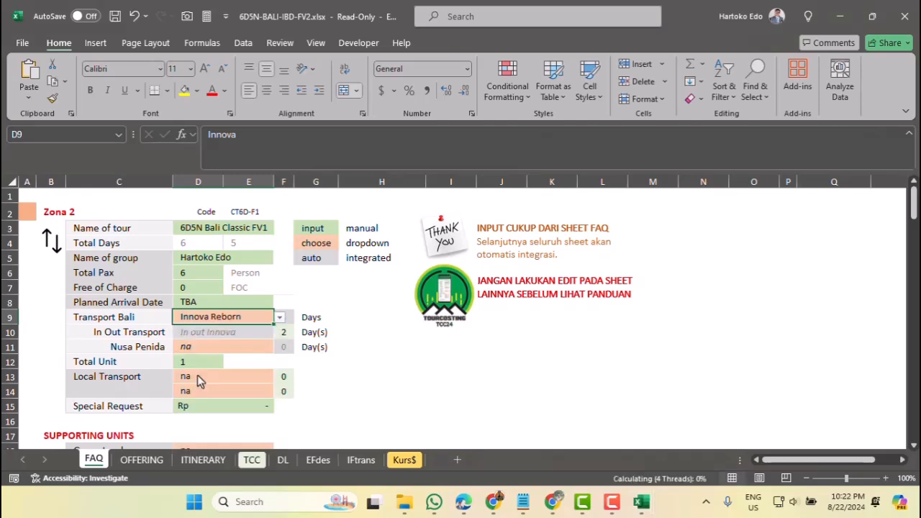
Step: Try Alphard, Vellfire and Elf Short as the Transport Bali vehicle, and finally set it to Hiace Commuter
{"action": "left_click", "coordinate": [280, 322]}
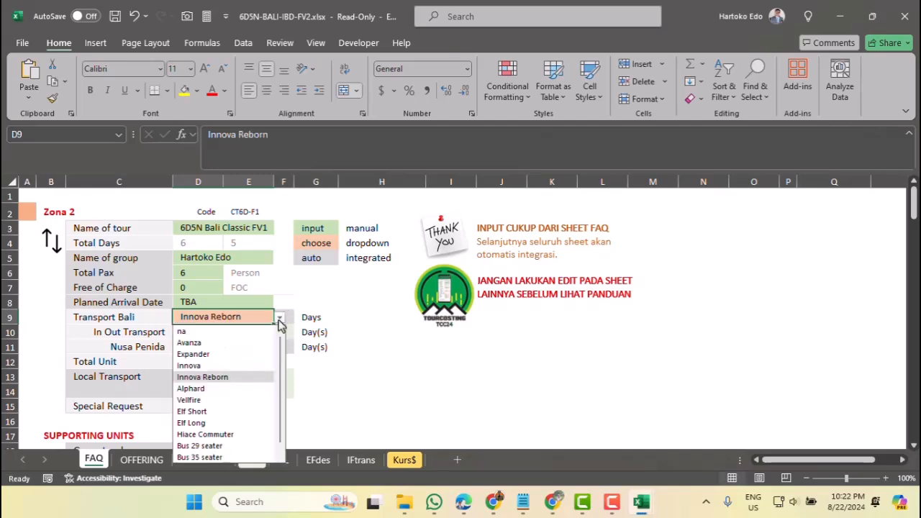
{"action": "left_click", "coordinate": [195, 390]}
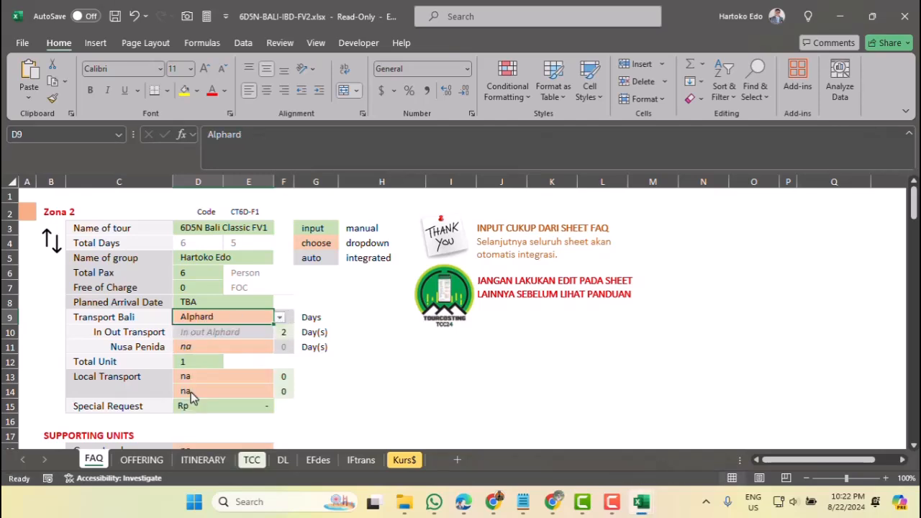
{"action": "left_click", "coordinate": [280, 318]}
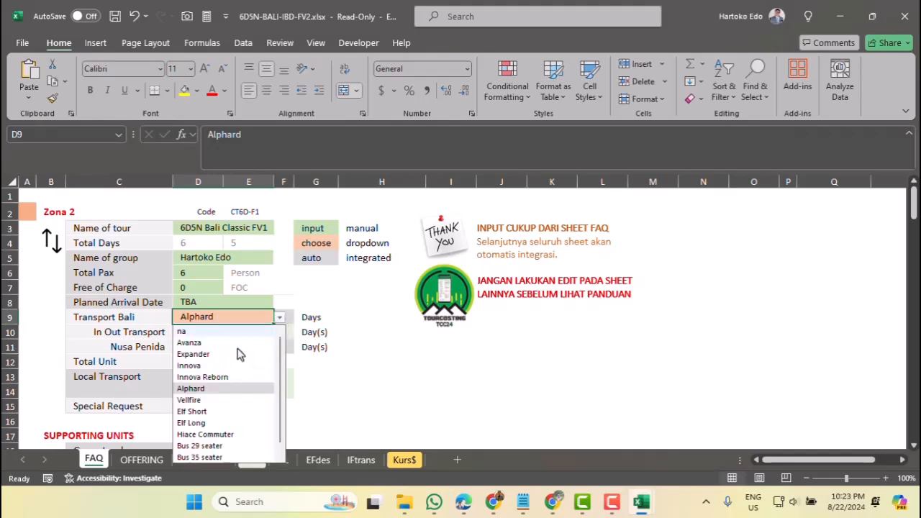
{"action": "left_click", "coordinate": [201, 401]}
{"action": "left_click", "coordinate": [280, 321]}
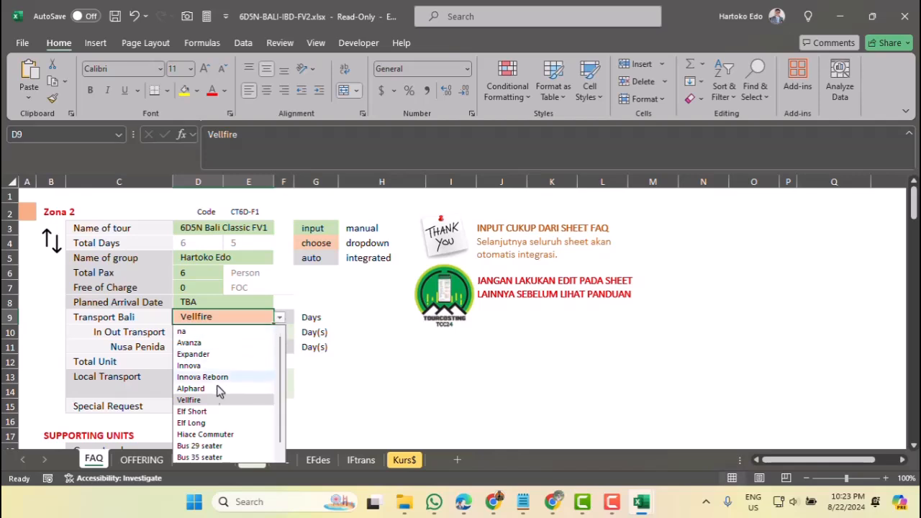
{"action": "left_click", "coordinate": [199, 411]}
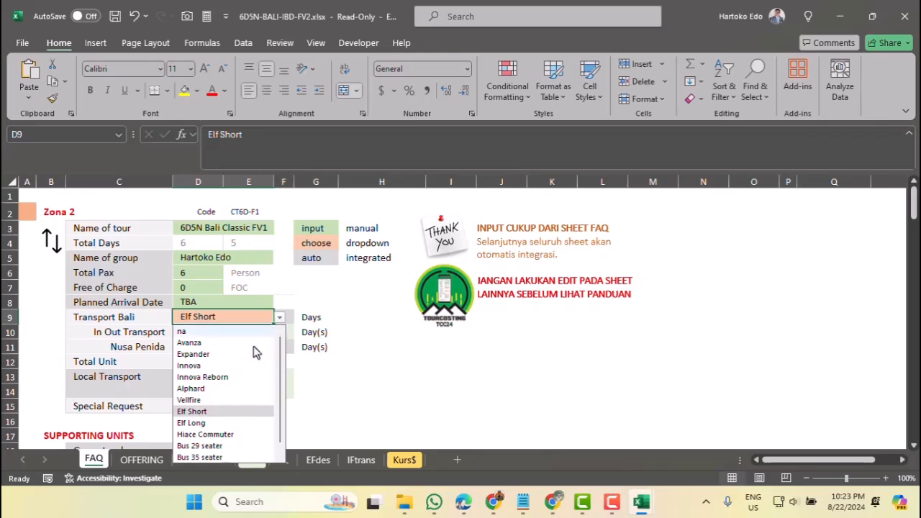
{"action": "left_click", "coordinate": [198, 437]}
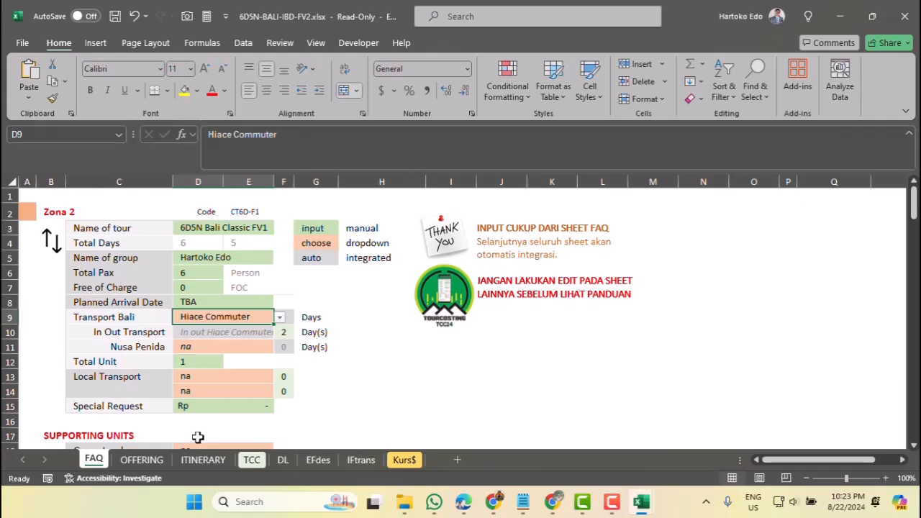
Step: Set the Nusa Penida transport on the FAQ sheet to Transfer in out and check its day count
{"action": "left_click", "coordinate": [131, 350]}
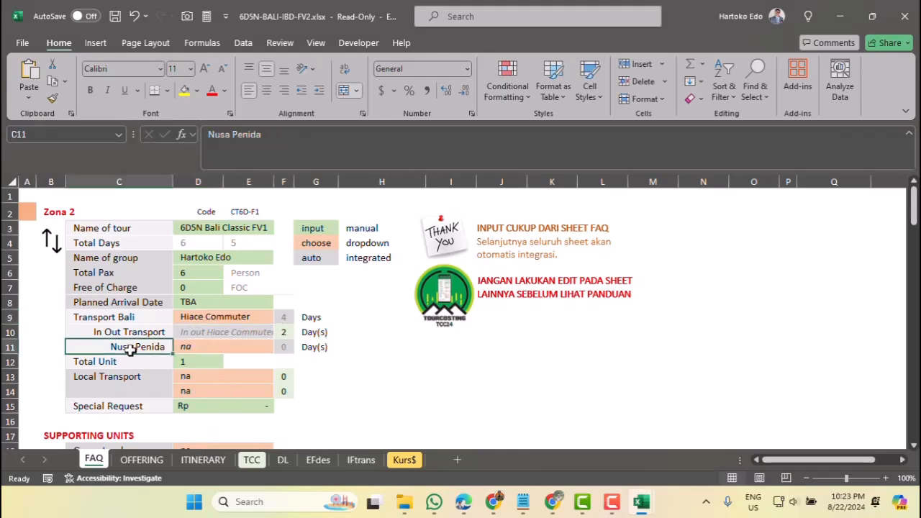
{"action": "scroll", "coordinate": [279, 362], "scroll_direction": "down", "scroll_amount": 12}
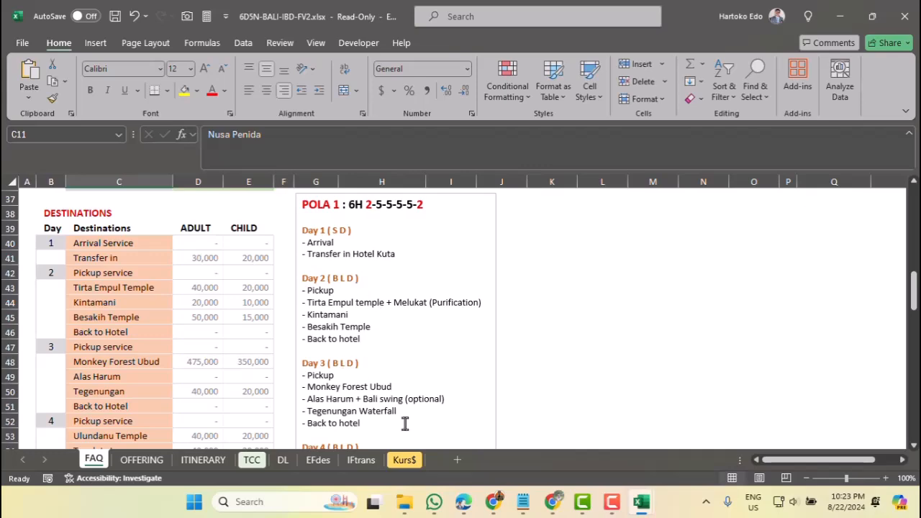
{"action": "scroll", "coordinate": [417, 386], "scroll_direction": "up", "scroll_amount": 11}
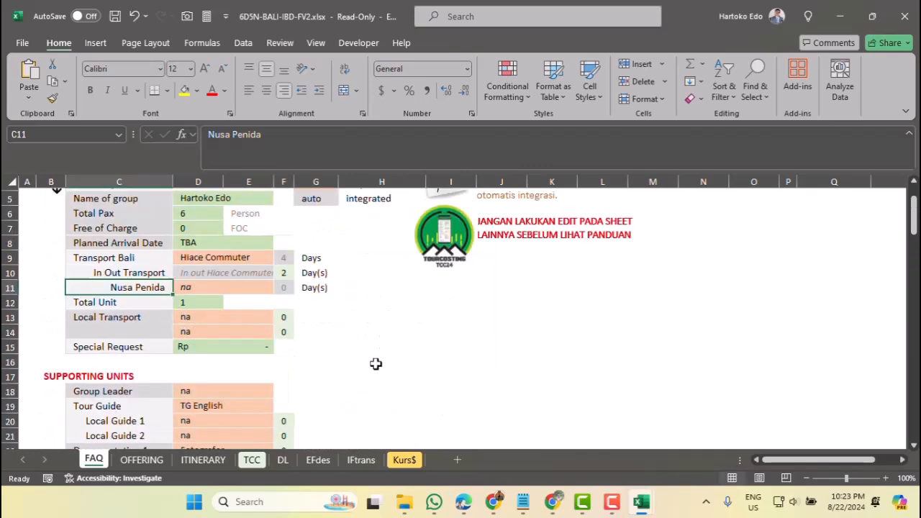
{"action": "left_click", "coordinate": [185, 288]}
{"action": "left_click", "coordinate": [279, 288]}
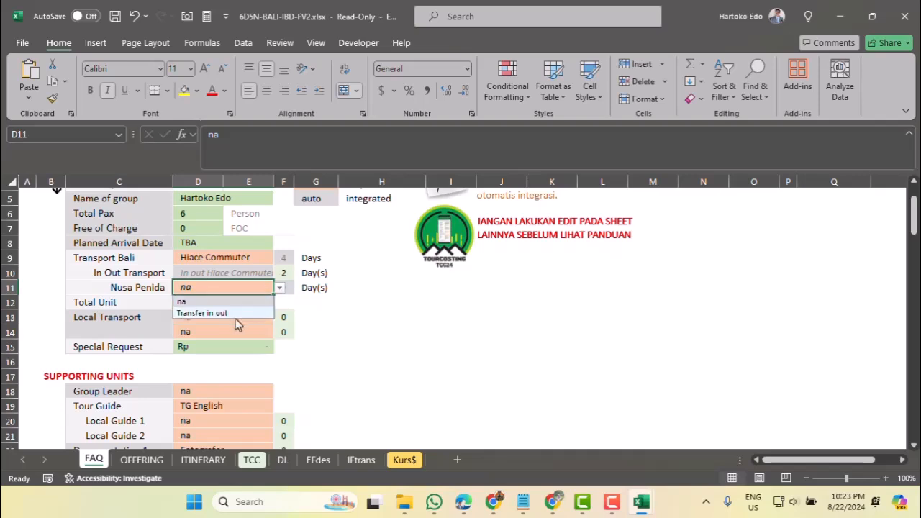
{"action": "left_click", "coordinate": [226, 313]}
{"action": "left_click", "coordinate": [318, 288]}
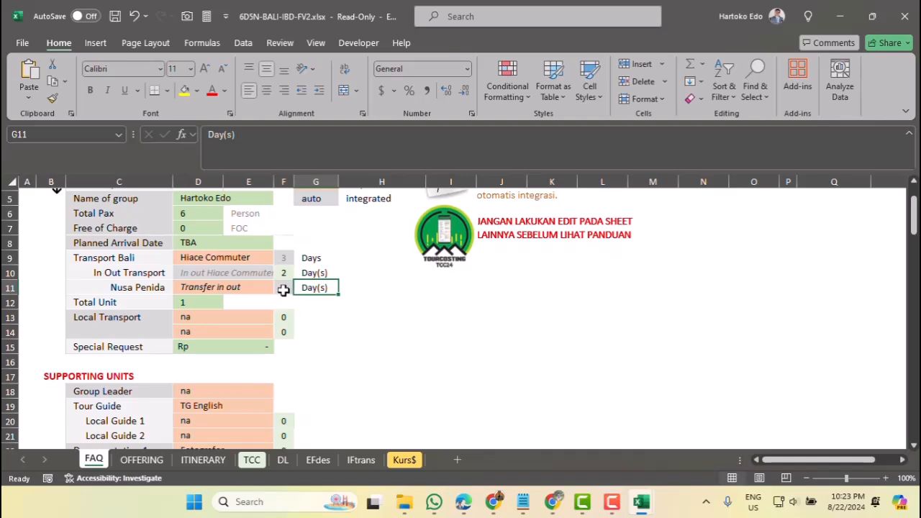
{"action": "left_click", "coordinate": [283, 288]}
Step: Set the Nusa Penida transport back to na and glance through the destinations list
{"action": "left_click", "coordinate": [228, 289]}
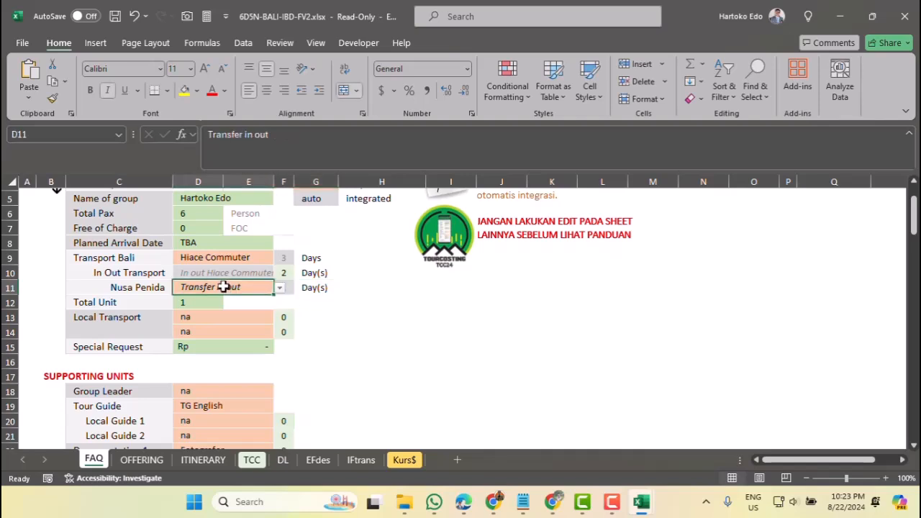
{"action": "left_click", "coordinate": [280, 289]}
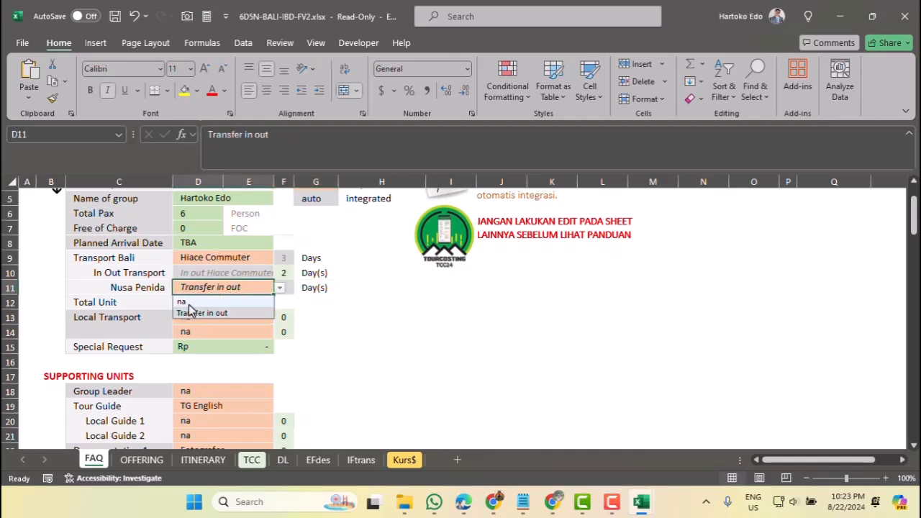
{"action": "left_click", "coordinate": [189, 308]}
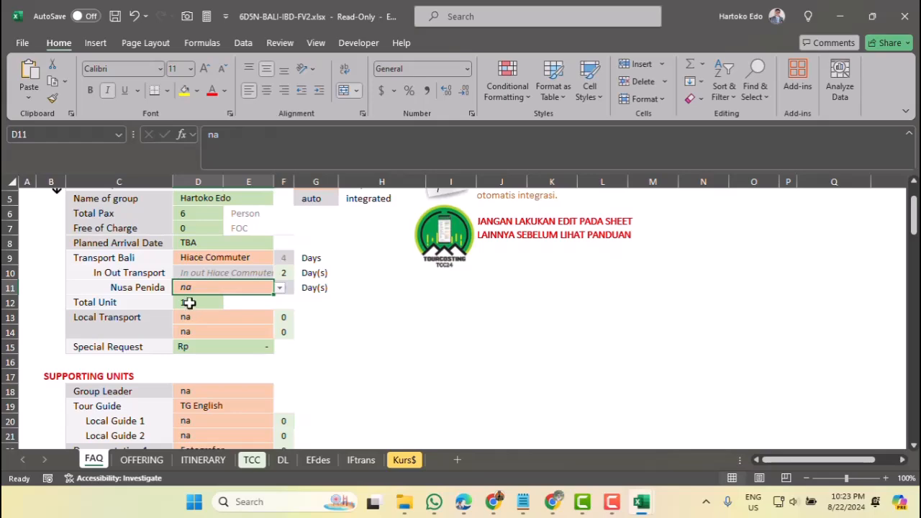
{"action": "left_click", "coordinate": [130, 286]}
{"action": "scroll", "coordinate": [341, 335], "scroll_direction": "down", "scroll_amount": 12}
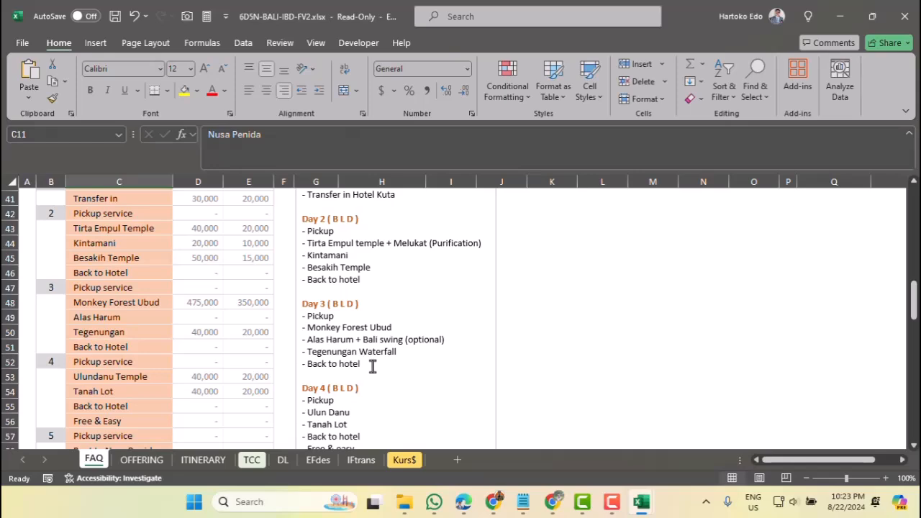
{"action": "scroll", "coordinate": [372, 365], "scroll_direction": "up", "scroll_amount": 13}
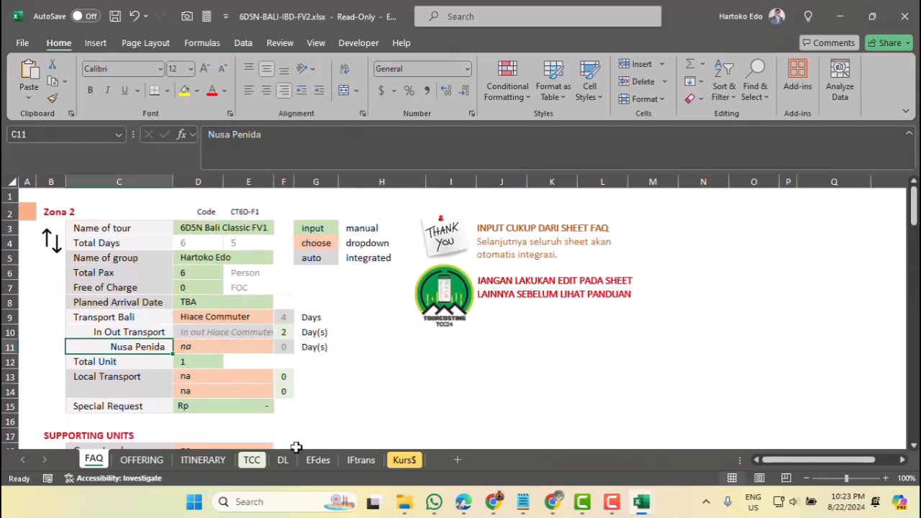
Step: On the TCC sheet, insert a VLOOKUP function in C-RATE cell E11 with C11 as the lookup value
{"action": "left_click", "coordinate": [252, 461]}
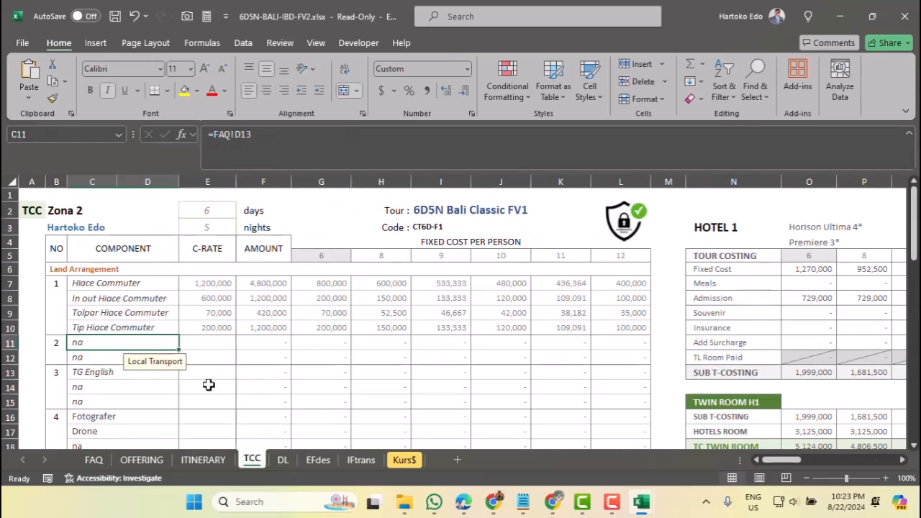
{"action": "left_click", "coordinate": [206, 342]}
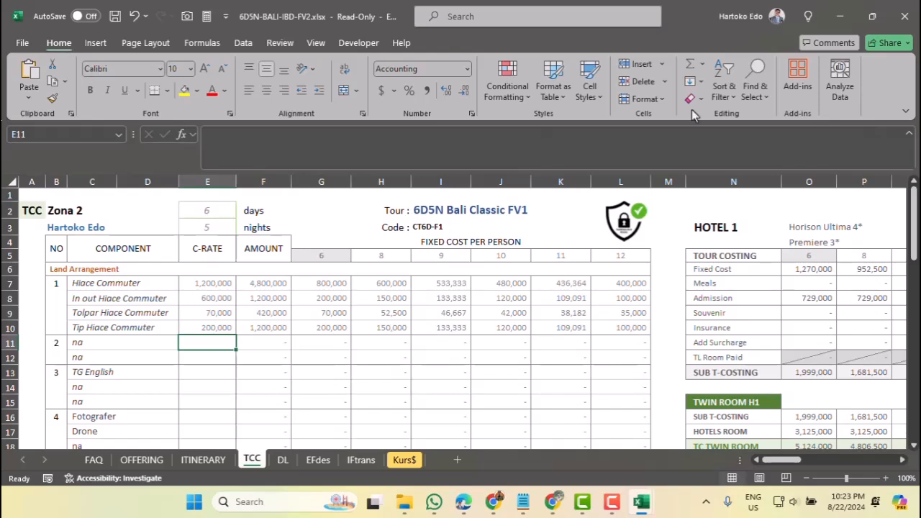
{"action": "left_click", "coordinate": [702, 64]}
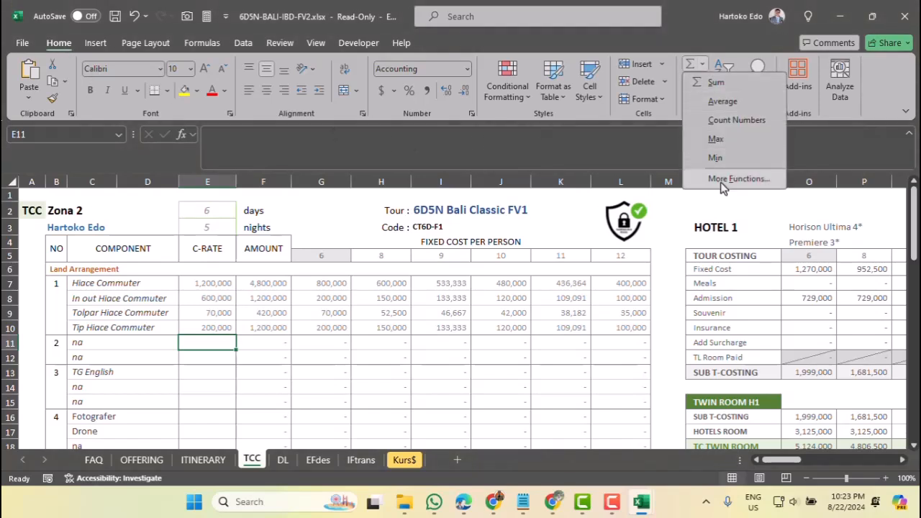
{"action": "left_click", "coordinate": [738, 178]}
{"action": "double_click", "coordinate": [400, 173]}
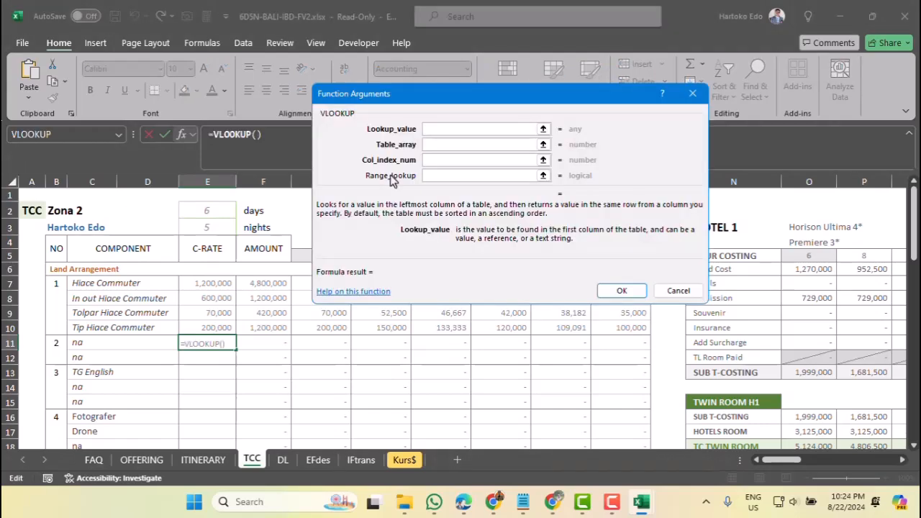
{"action": "left_click", "coordinate": [82, 343]}
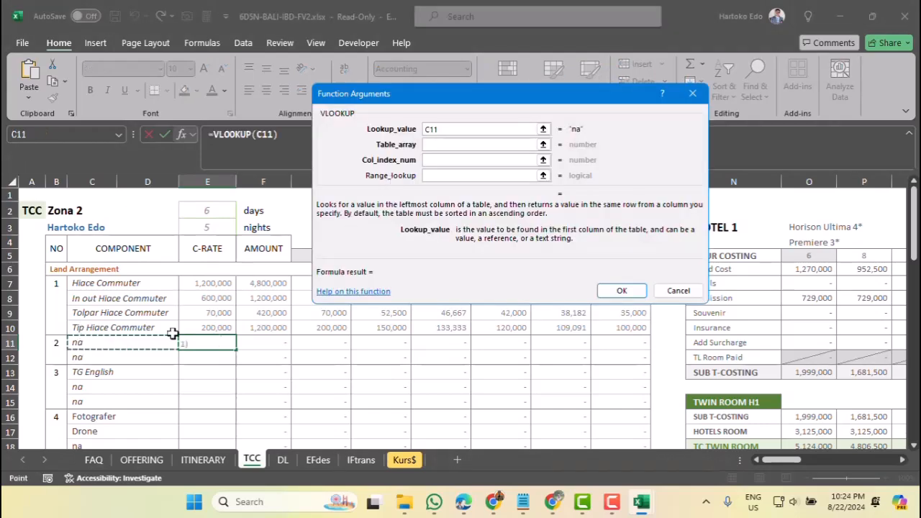
Step: Set the VLOOKUP table array to $B$2:$E$1300 on the FOREIGN sheet of CONFITARIFF-BALI.xlsx
{"action": "left_click", "coordinate": [542, 144]}
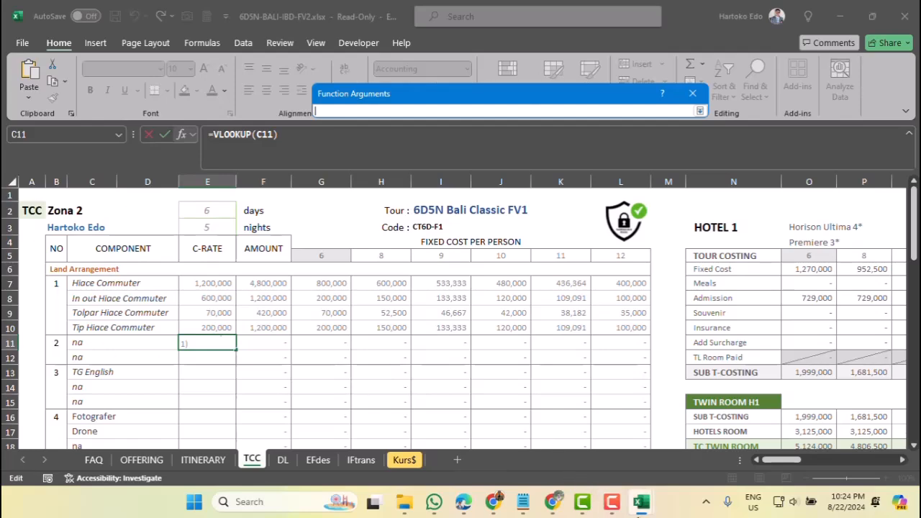
{"action": "mouse_move", "coordinate": [641, 503]}
{"action": "left_click", "coordinate": [590, 461]}
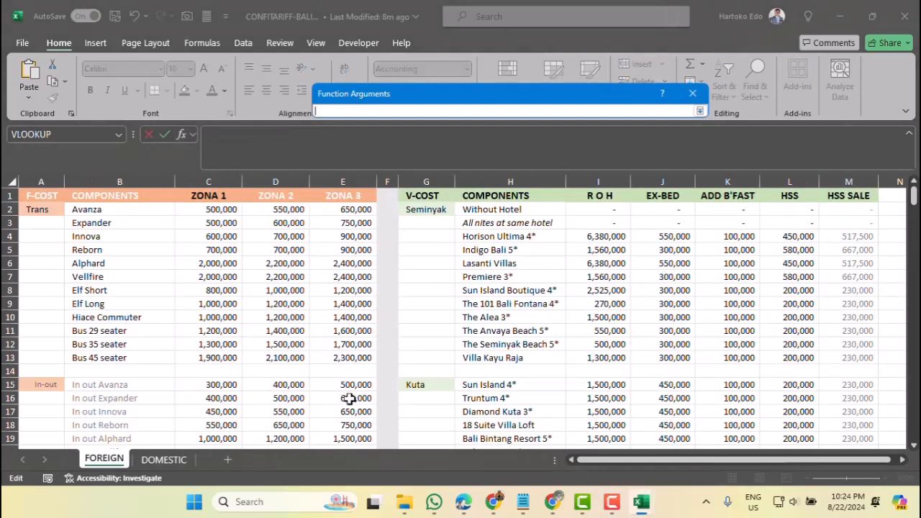
{"action": "left_click_drag", "start_coordinate": [76, 216], "coordinate": [339, 361]}
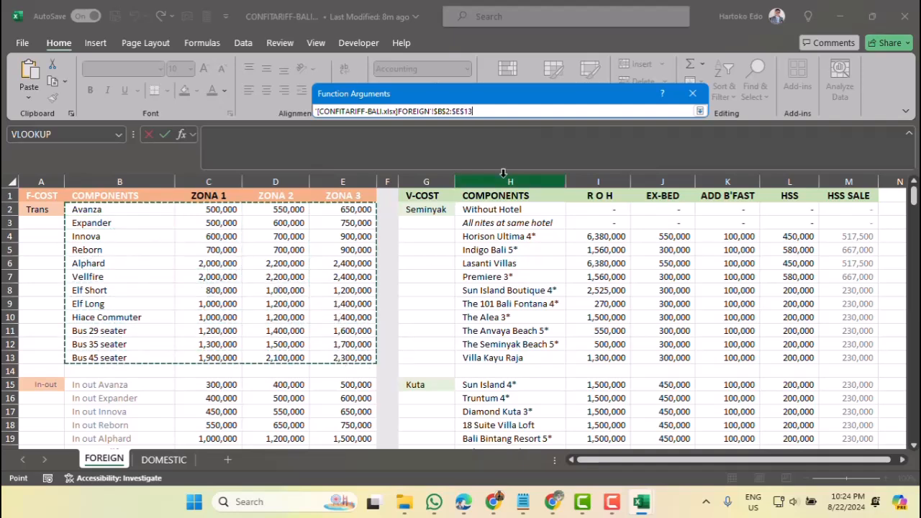
{"action": "left_click", "coordinate": [473, 113]}
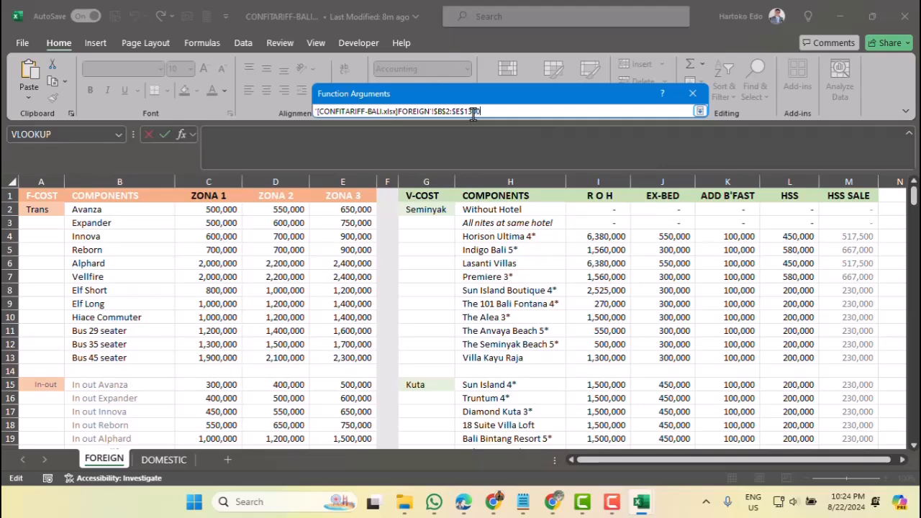
{"action": "type", "text": "00"}
{"action": "key", "text": "Return"}
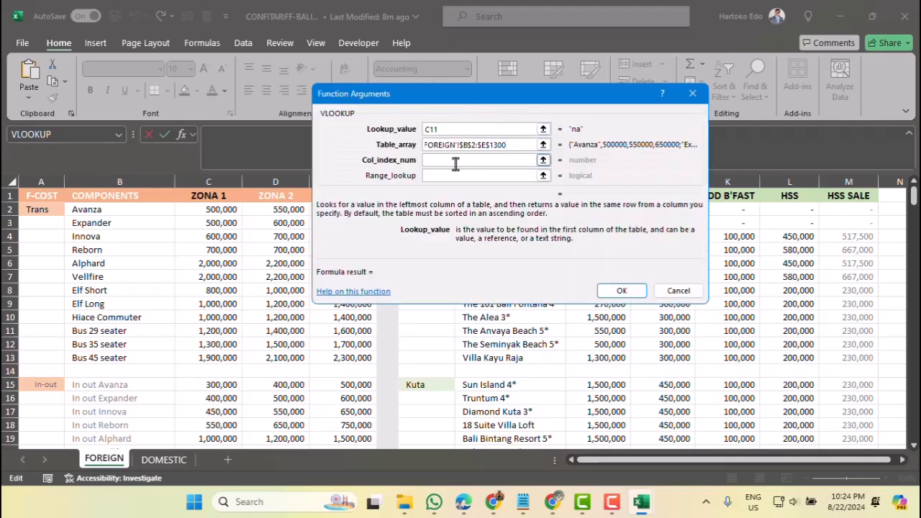
Step: Complete the E11 VLOOKUP with column index 2 and range lookup FALSE
{"action": "key", "text": "Tab"}
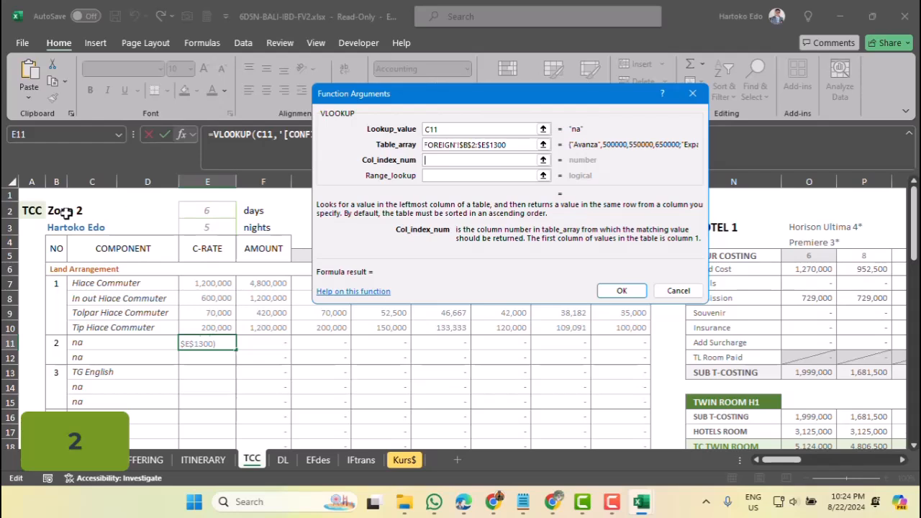
{"action": "type", "text": "2"}
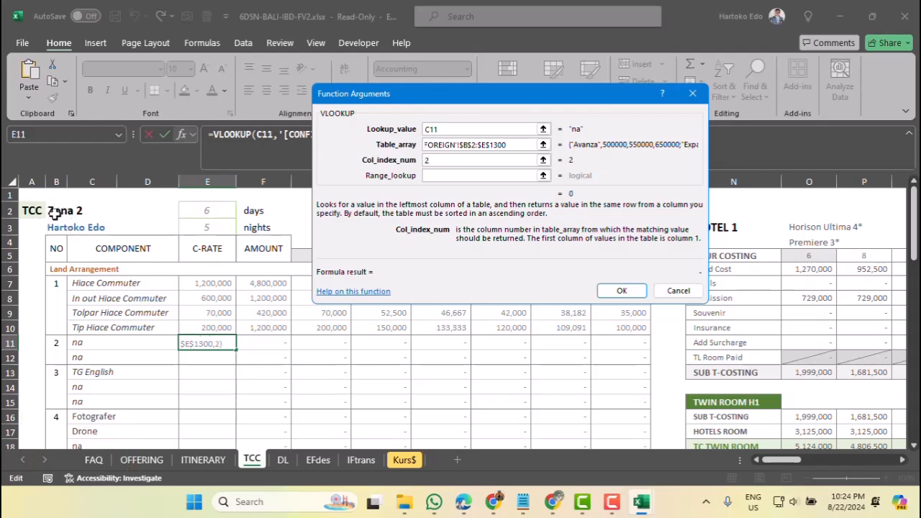
{"action": "left_click", "coordinate": [428, 179]}
{"action": "type", "text": "FA"}
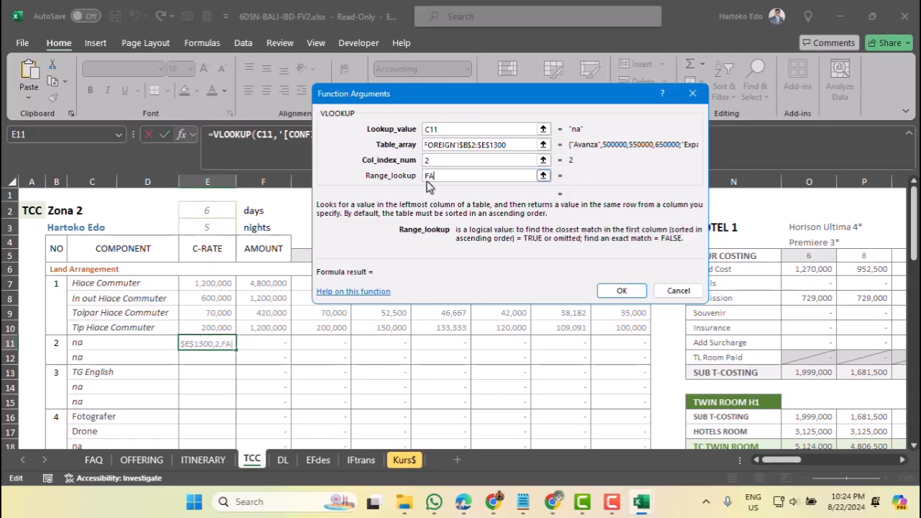
{"action": "type", "text": "LSE"}
{"action": "left_click", "coordinate": [621, 290]}
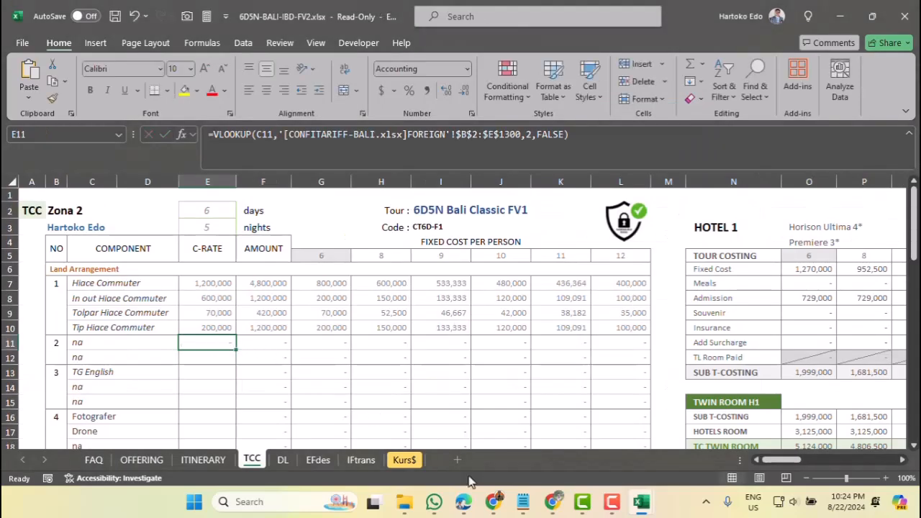
Step: Switch to CONFITARIFF-BALI.xlsx and look through the F-COST components on the FOREIGN sheet for local transport entries
{"action": "mouse_move", "coordinate": [649, 504]}
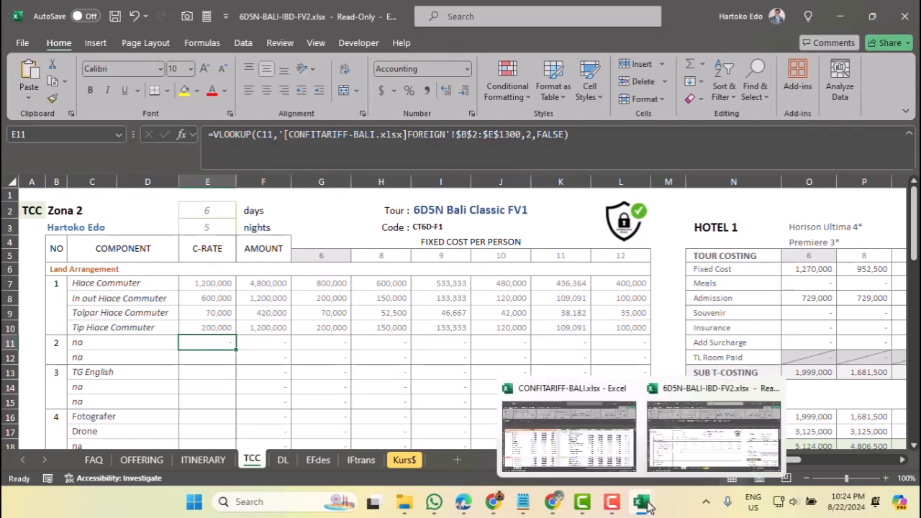
{"action": "left_click", "coordinate": [569, 438]}
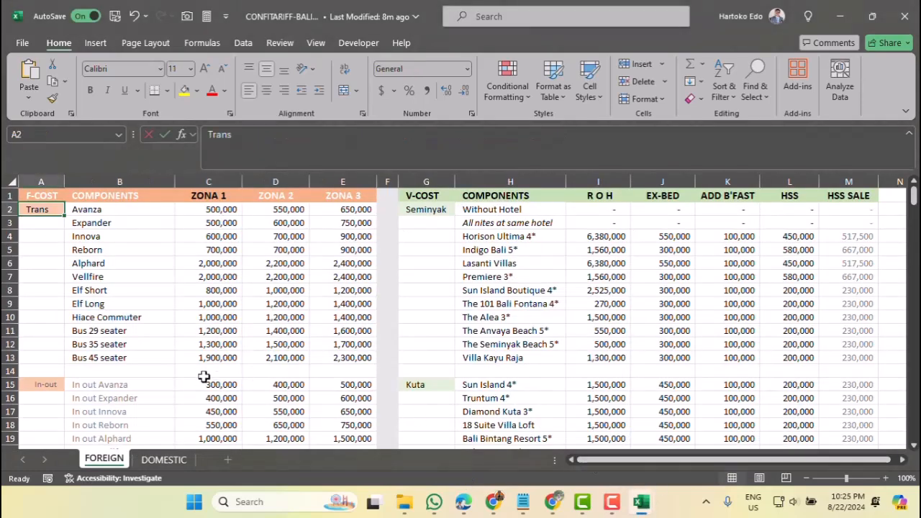
{"action": "scroll", "coordinate": [137, 375], "scroll_direction": "down", "scroll_amount": 1}
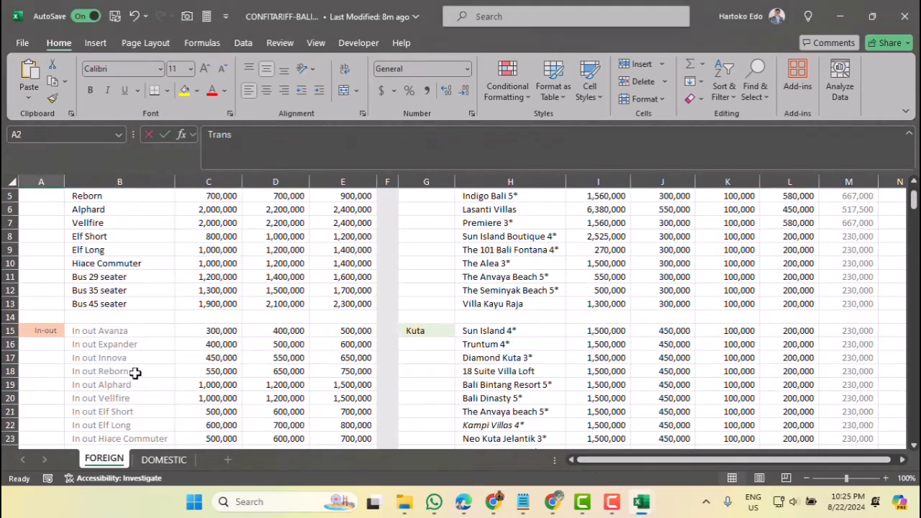
{"action": "left_click", "coordinate": [92, 327]}
{"action": "scroll", "coordinate": [96, 332], "scroll_direction": "down", "scroll_amount": 4}
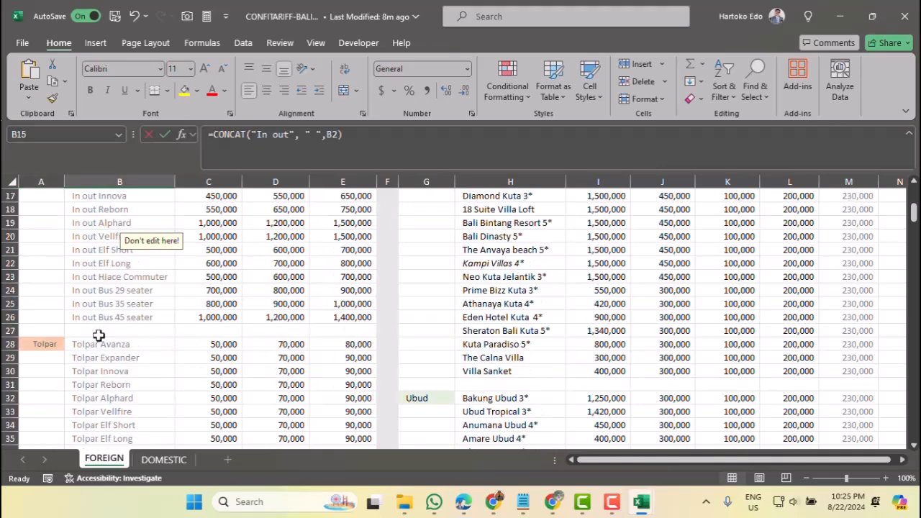
{"action": "scroll", "coordinate": [99, 336], "scroll_direction": "down", "scroll_amount": 13}
{"action": "scroll", "coordinate": [99, 335], "scroll_direction": "down", "scroll_amount": 3}
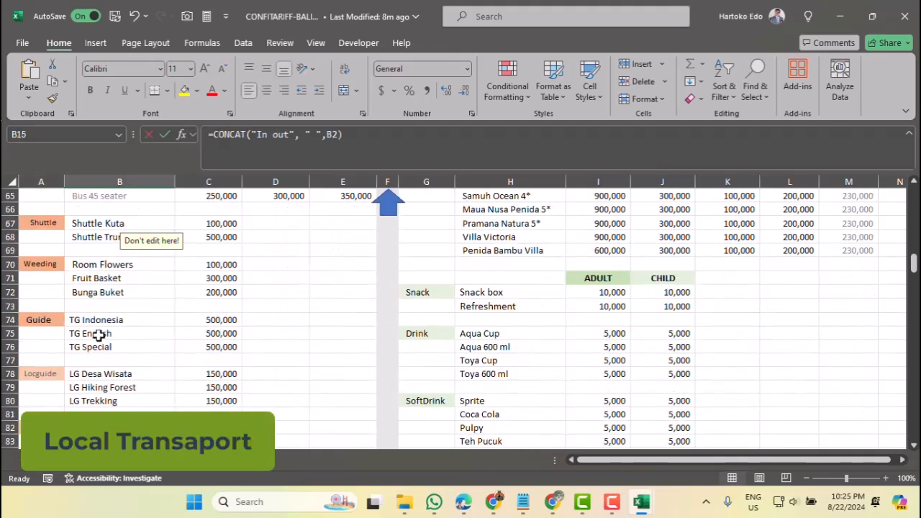
{"action": "scroll", "coordinate": [99, 335], "scroll_direction": "down", "scroll_amount": 2}
{"action": "scroll", "coordinate": [99, 336], "scroll_direction": "up", "scroll_amount": 15}
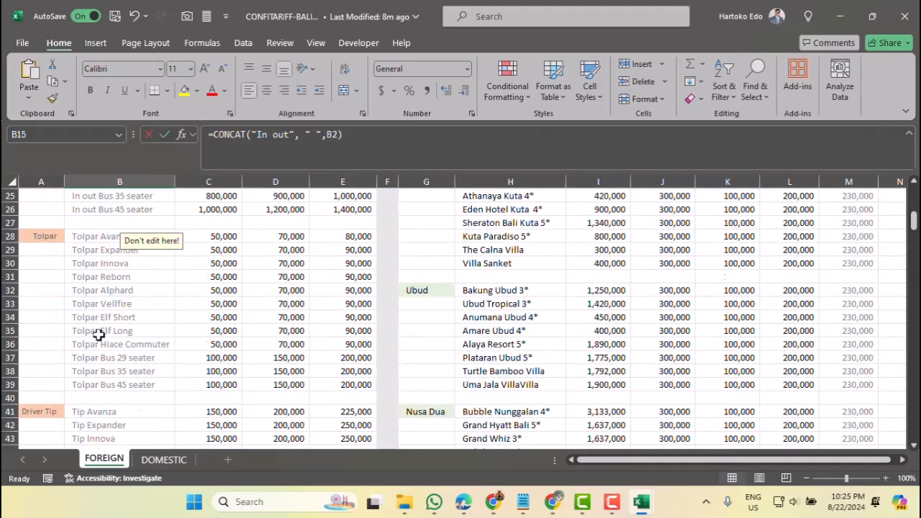
{"action": "scroll", "coordinate": [98, 335], "scroll_direction": "up", "scroll_amount": 8}
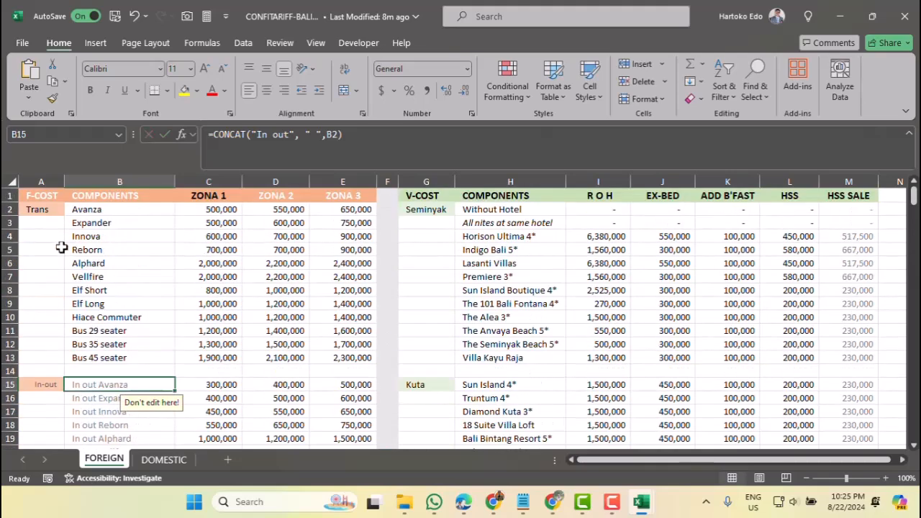
Step: Review the F-COST category labels from Trans to Drug for a spot to add local transport near the Spare block
{"action": "left_click", "coordinate": [41, 209]}
{"action": "scroll", "coordinate": [75, 287], "scroll_direction": "down", "scroll_amount": 1}
{"action": "scroll", "coordinate": [77, 295], "scroll_direction": "down", "scroll_amount": 20}
{"action": "left_click", "coordinate": [38, 281]}
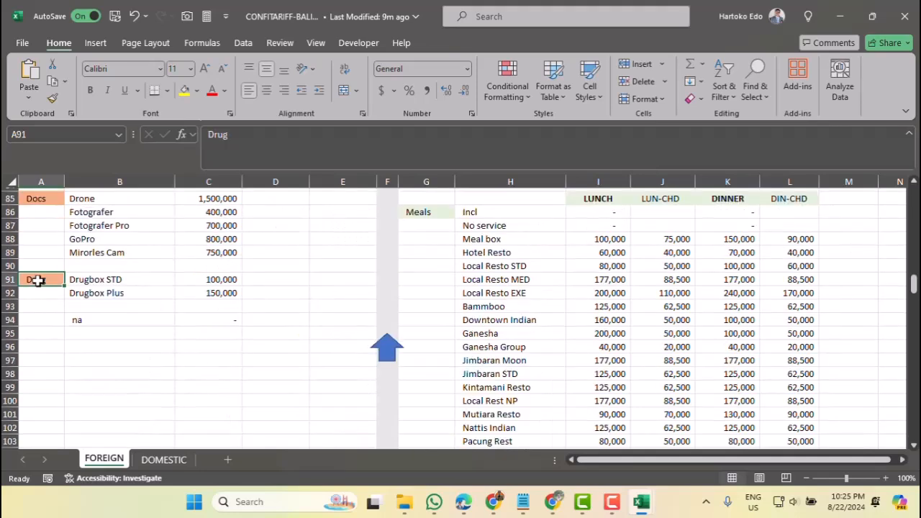
{"action": "scroll", "coordinate": [37, 282], "scroll_direction": "up", "scroll_amount": 12}
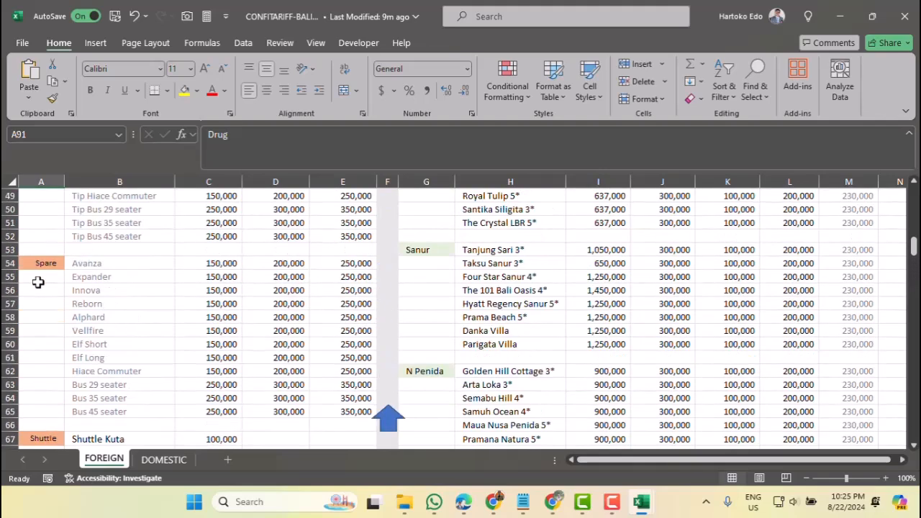
{"action": "scroll", "coordinate": [38, 282], "scroll_direction": "up", "scroll_amount": 7}
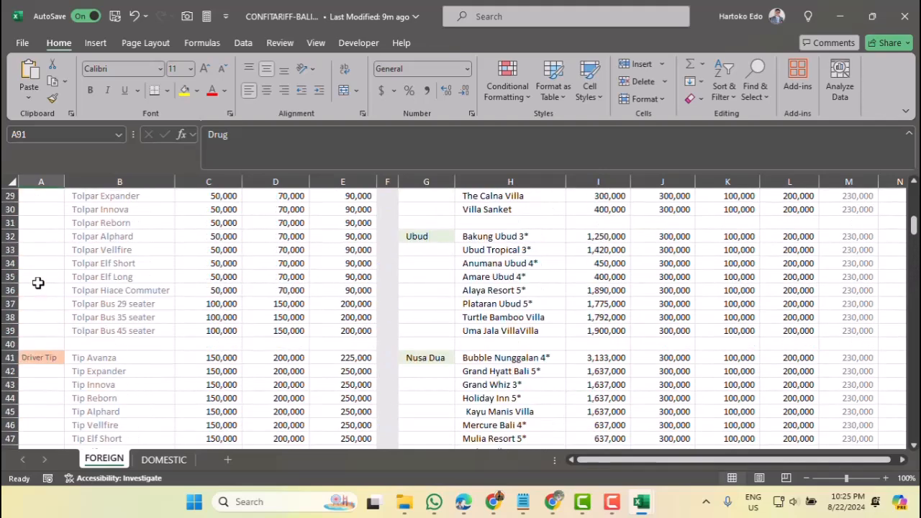
{"action": "scroll", "coordinate": [38, 282], "scroll_direction": "down", "scroll_amount": 3}
{"action": "scroll", "coordinate": [43, 261], "scroll_direction": "down", "scroll_amount": 3}
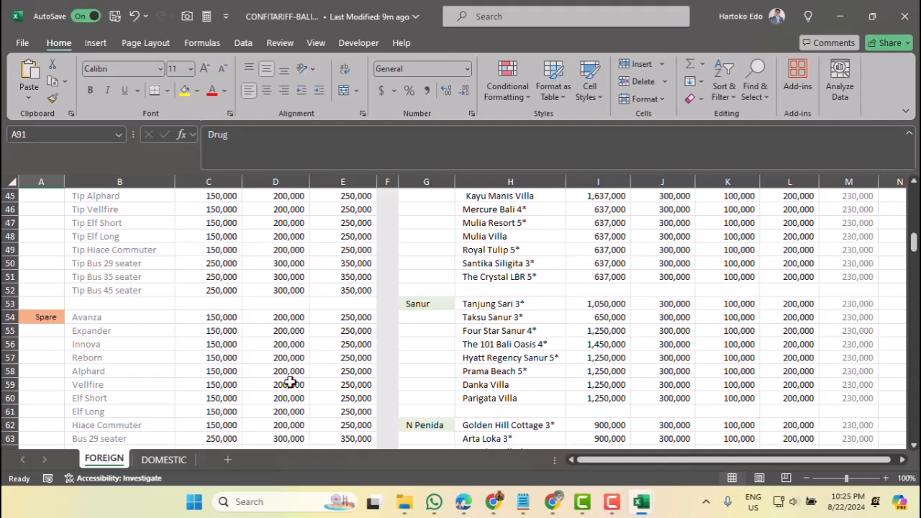
Step: Switch back to 6D5N-BALI-IBD-FV2.xlsx and check the Local Trans list in B2:B4 on the DL sheet
{"action": "mouse_move", "coordinate": [642, 511]}
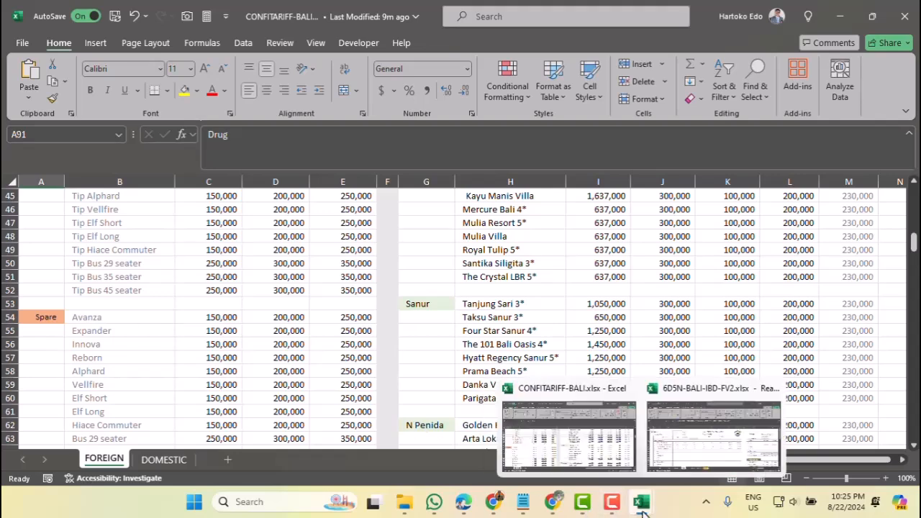
{"action": "left_click", "coordinate": [689, 454]}
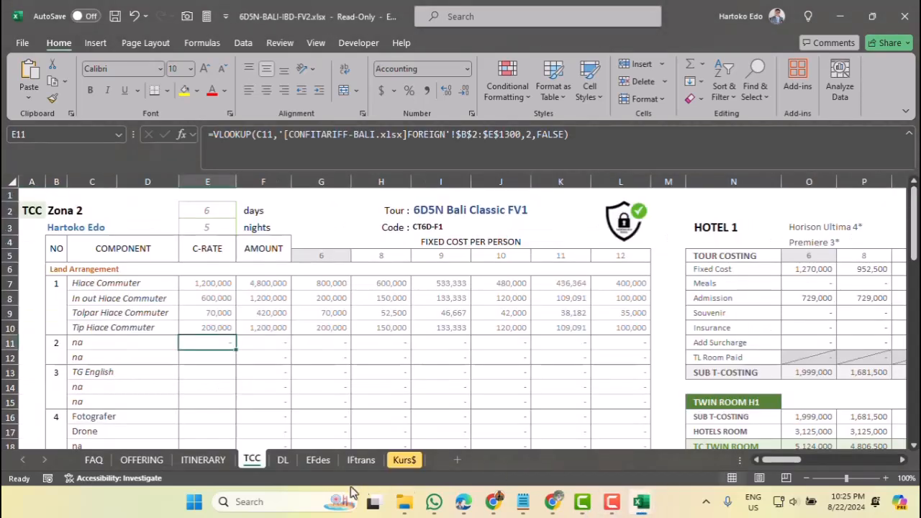
{"action": "left_click", "coordinate": [283, 460]}
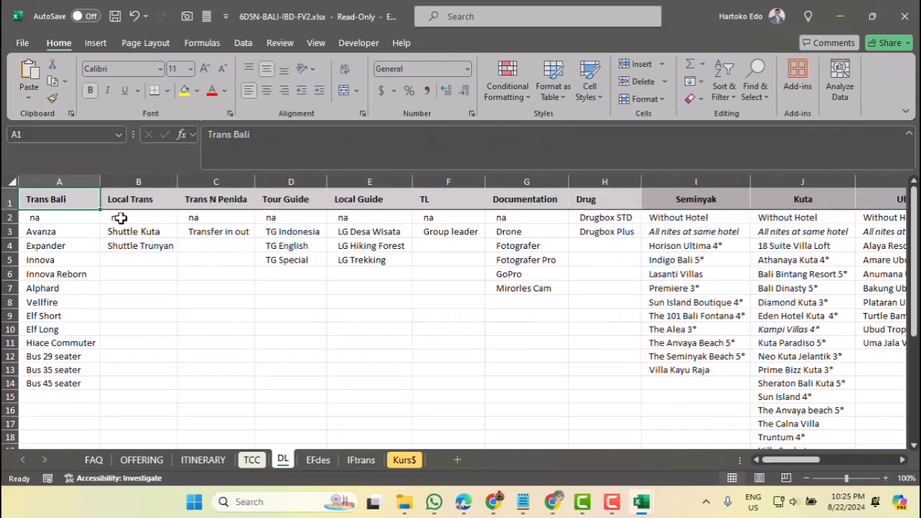
{"action": "left_click_drag", "start_coordinate": [120, 218], "coordinate": [122, 247]}
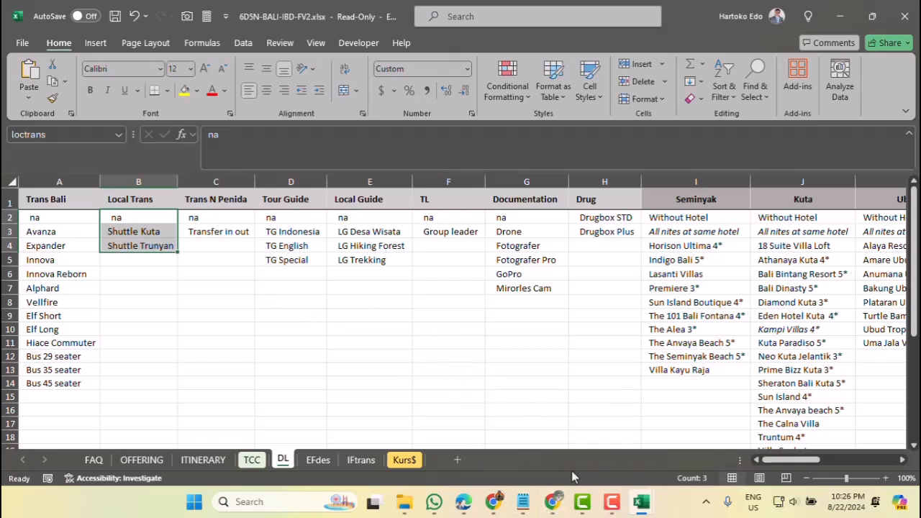
Step: On the FOREIGN sheet of CONFITARIFF-BALI.xlsx, insert blank cells at A54:F57, shifting the Spare block down
{"action": "mouse_move", "coordinate": [646, 508]}
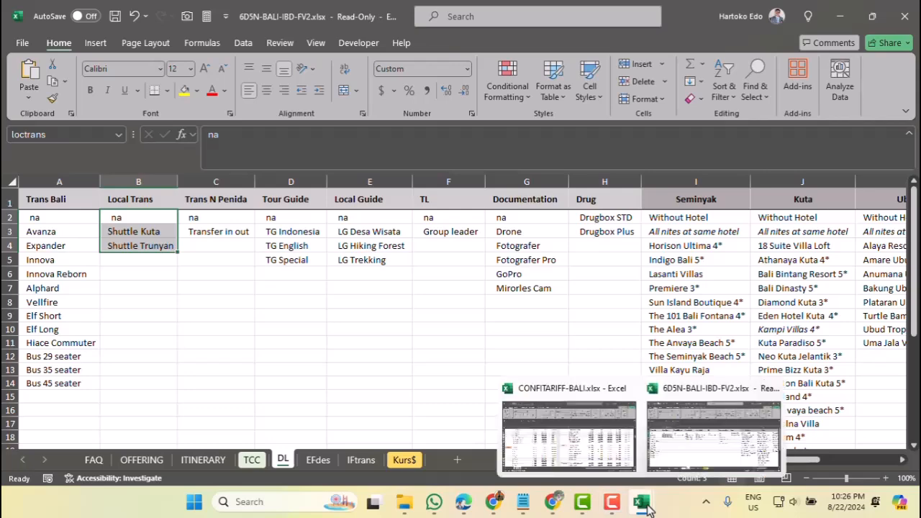
{"action": "left_click", "coordinate": [575, 457]}
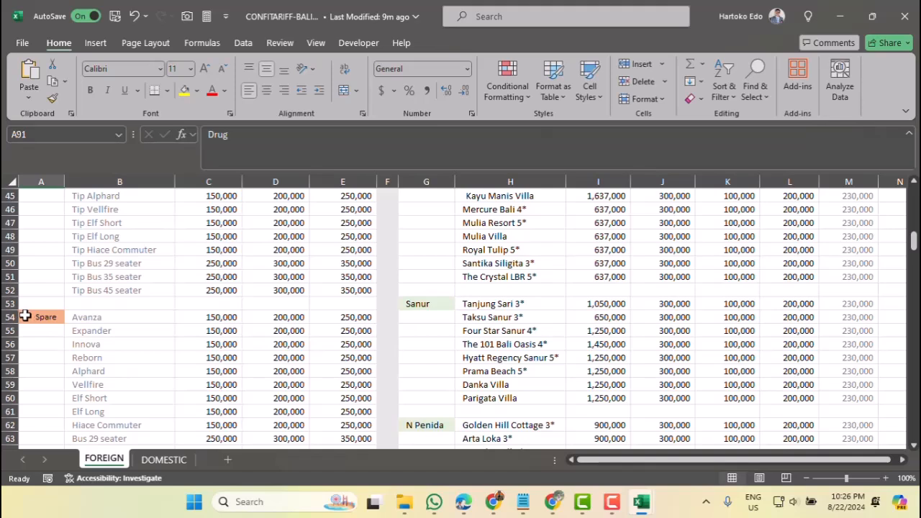
{"action": "left_click_drag", "start_coordinate": [25, 317], "coordinate": [381, 354]}
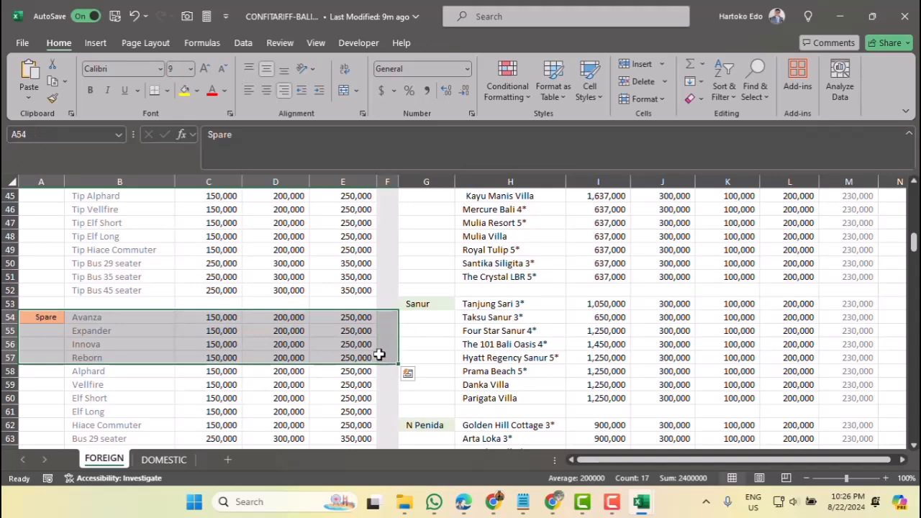
{"action": "right_click", "coordinate": [313, 346]}
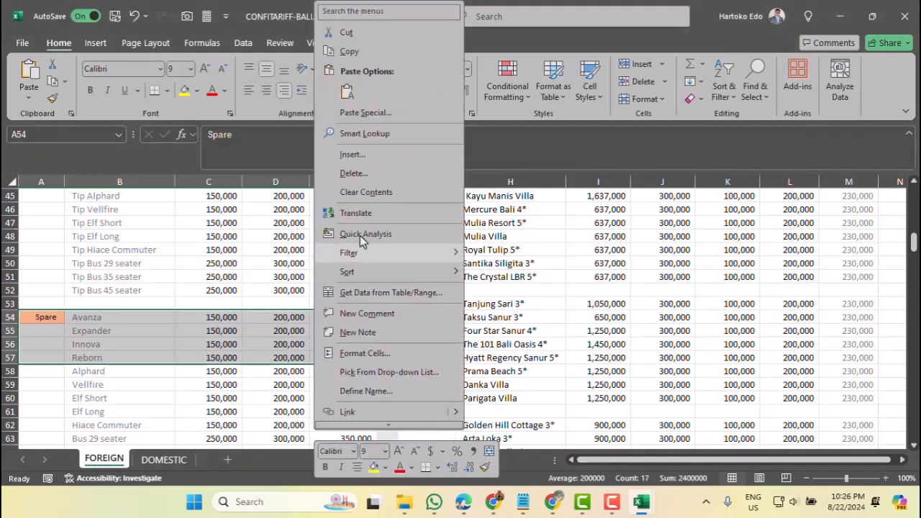
{"action": "left_click", "coordinate": [372, 160]}
{"action": "left_click", "coordinate": [366, 173]}
{"action": "left_click", "coordinate": [348, 217]}
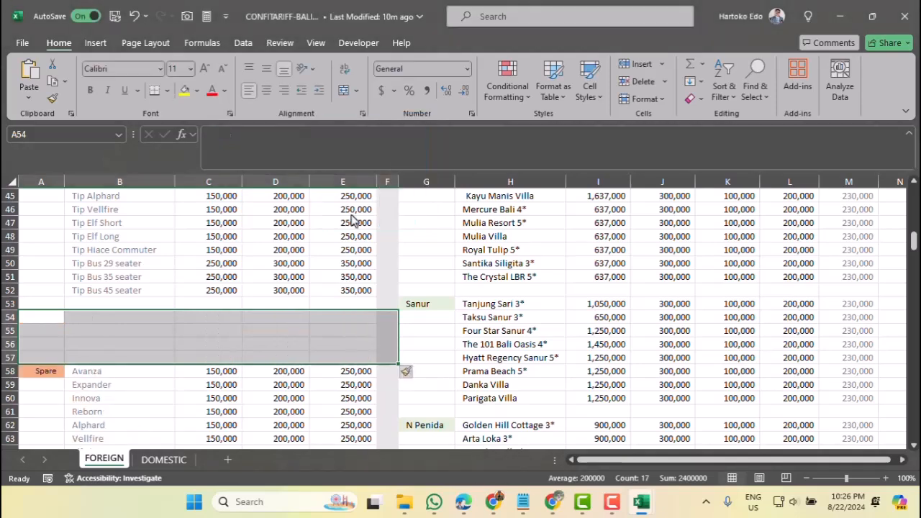
Step: Copy the Spare category label to A54 and retitle the copy Loctrans
{"action": "left_click", "coordinate": [48, 372]}
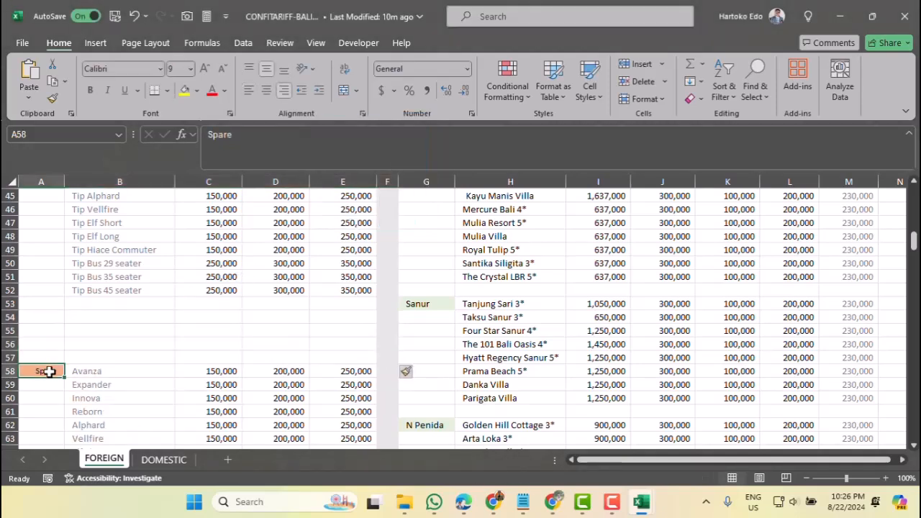
{"action": "key", "text": "ctrl+c"}
{"action": "left_click", "coordinate": [45, 314]}
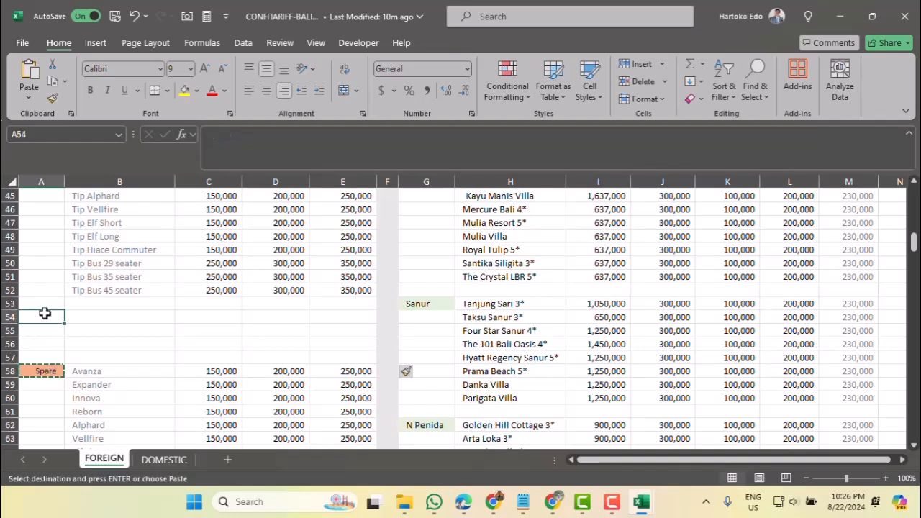
{"action": "key", "text": "Return"}
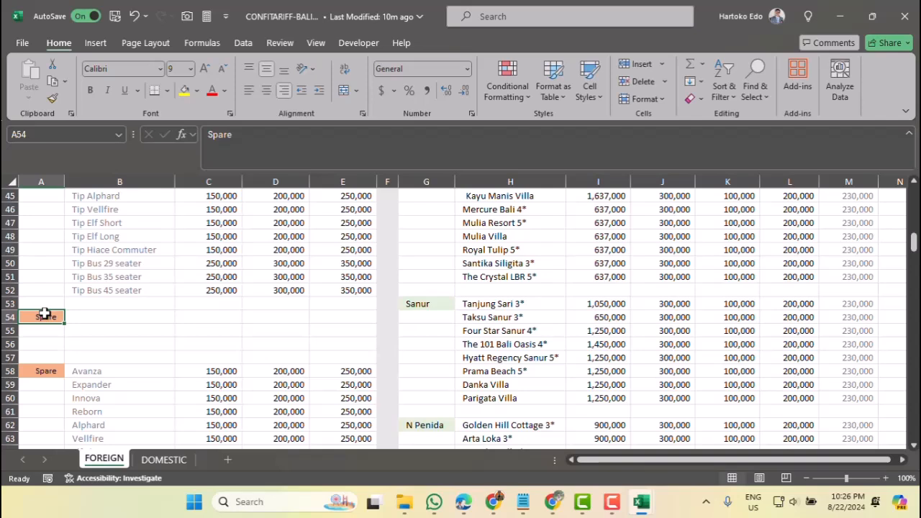
{"action": "type", "text": "IOC"}
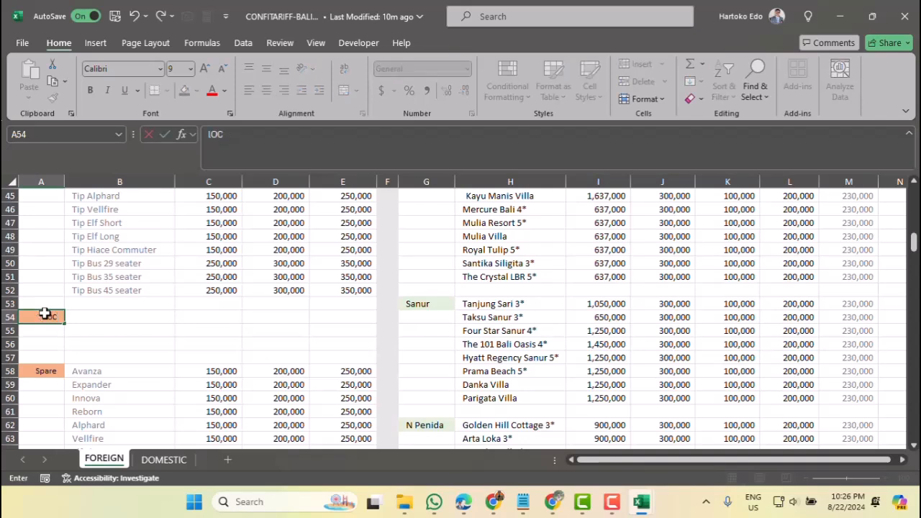
{"action": "type", "text": "TRANS"}
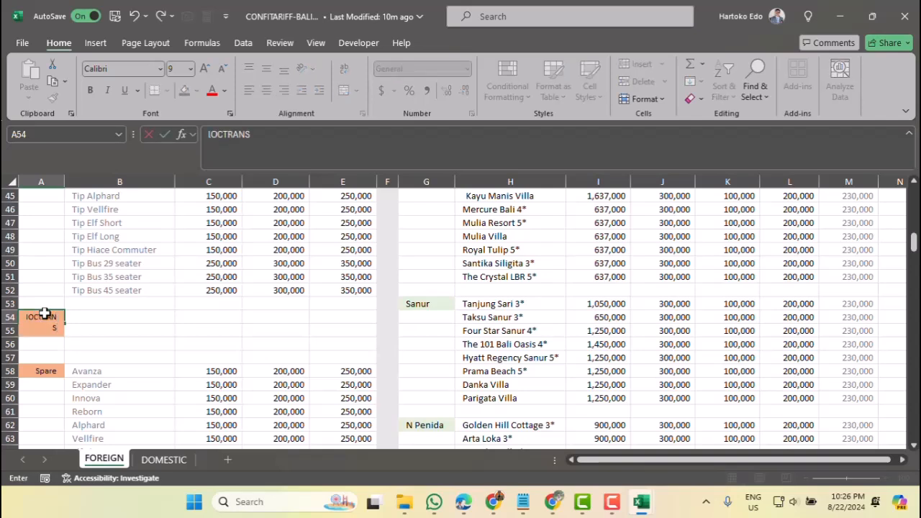
{"action": "key", "text": "Return"}
Step: Copy the Local Trans list from B2:B4 of the costing workbook's DL sheet into B54:B56 of the FOREIGN sheet
{"action": "left_click", "coordinate": [126, 315]}
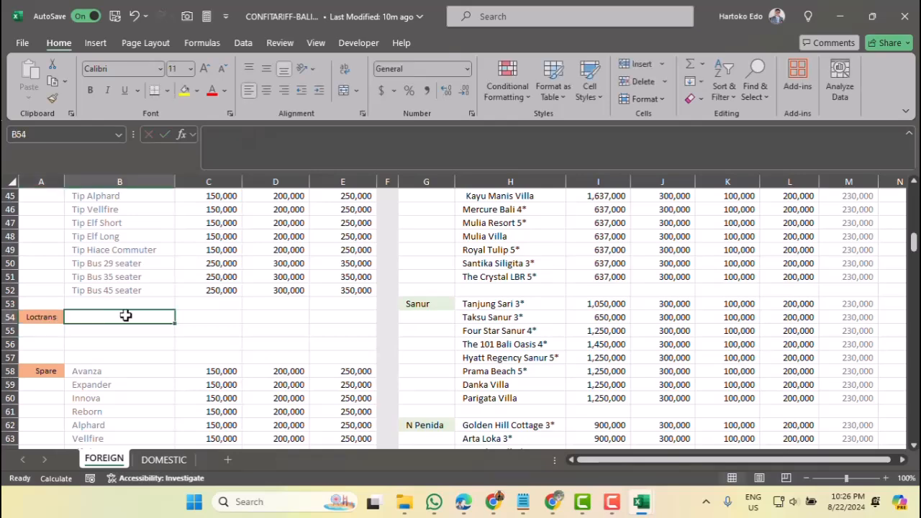
{"action": "mouse_move", "coordinate": [649, 513]}
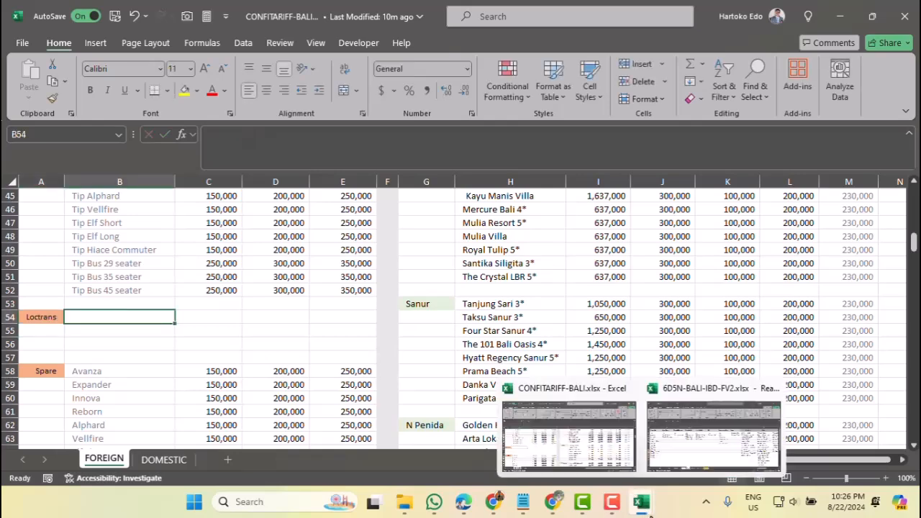
{"action": "left_click", "coordinate": [684, 471]}
{"action": "mouse_move", "coordinate": [118, 231]}
{"action": "left_mouse_down"}
{"action": "mouse_move", "coordinate": [119, 245]}
{"action": "mouse_move", "coordinate": [123, 230]}
{"action": "mouse_move", "coordinate": [127, 241]}
{"action": "left_mouse_up"}
{"action": "key", "text": "ctrl+c"}
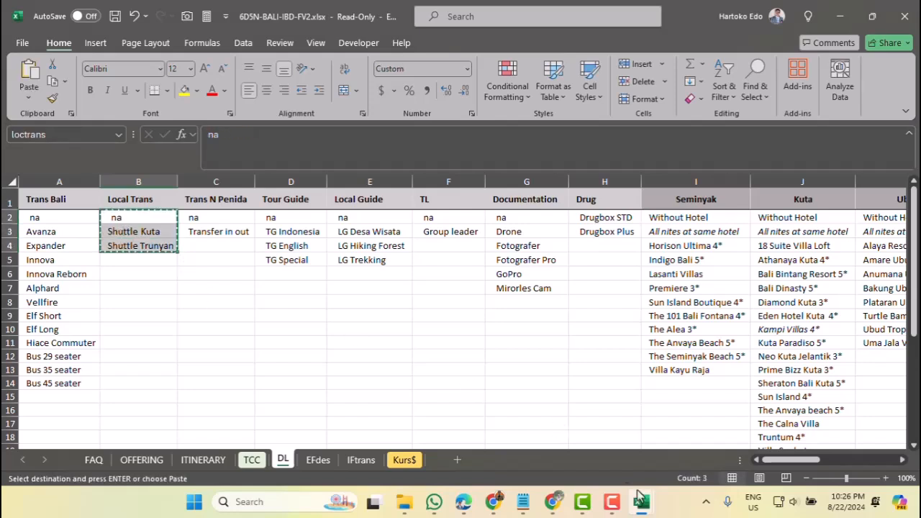
{"action": "mouse_move", "coordinate": [640, 501]}
{"action": "left_click", "coordinate": [584, 443]}
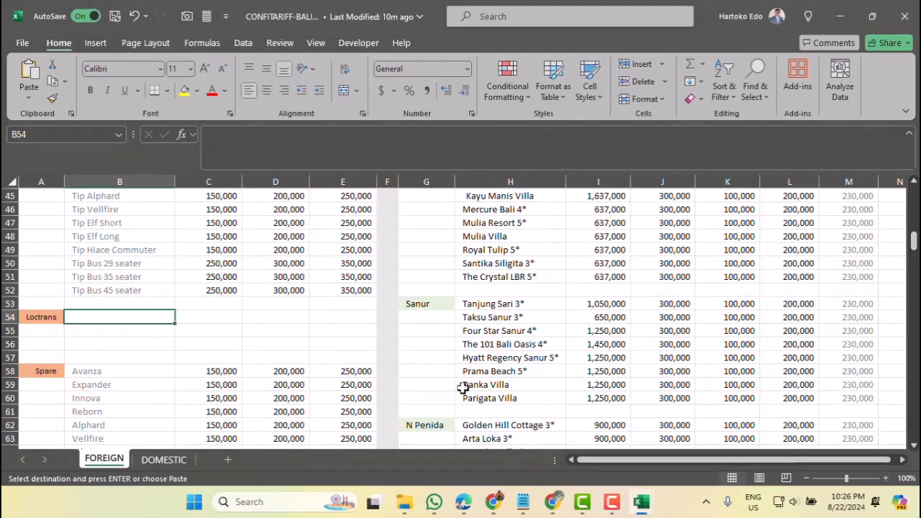
{"action": "key", "text": "Return"}
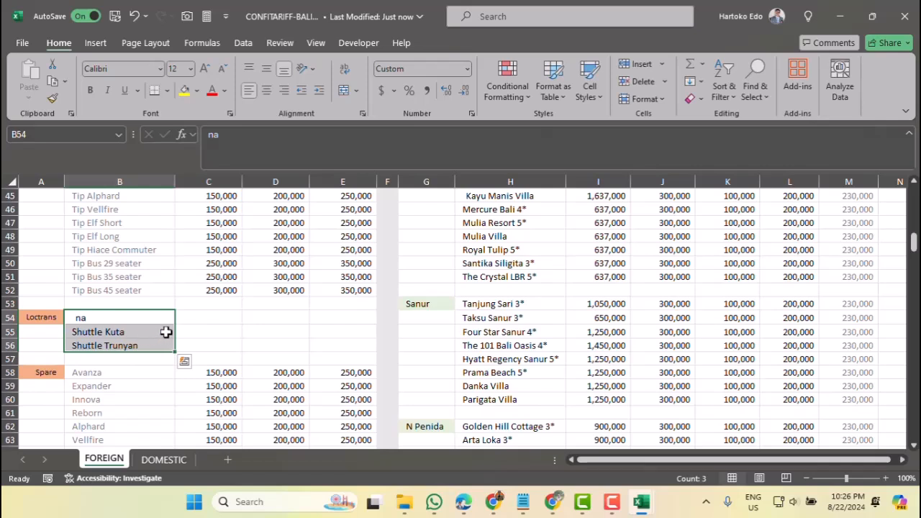
Step: Enter a rate of 0 for the na item under Loctrans in C54, D54 and E54
{"action": "left_click", "coordinate": [208, 338]}
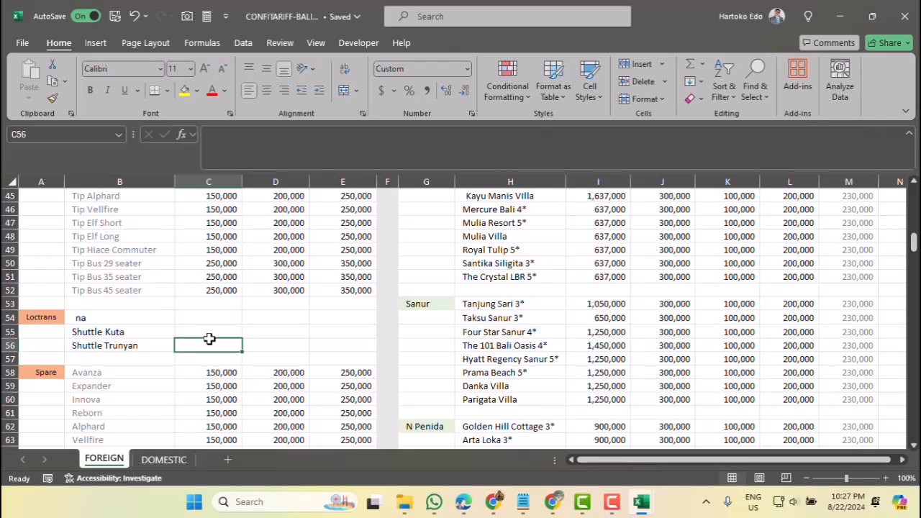
{"action": "left_click", "coordinate": [117, 332]}
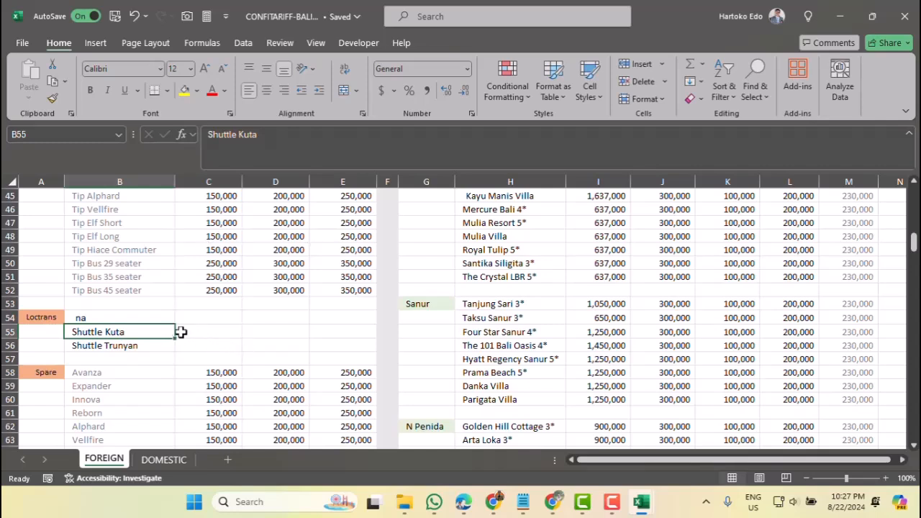
{"action": "left_click", "coordinate": [223, 314]}
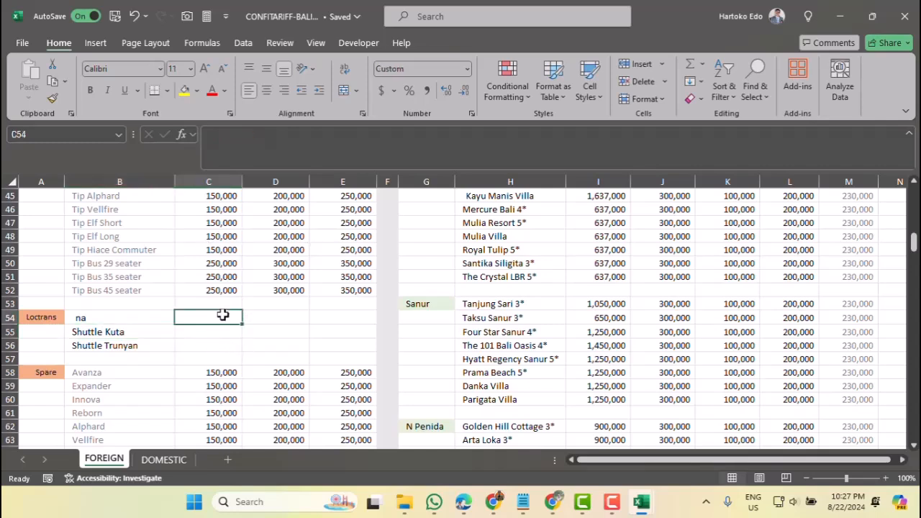
{"action": "type", "text": "0"}
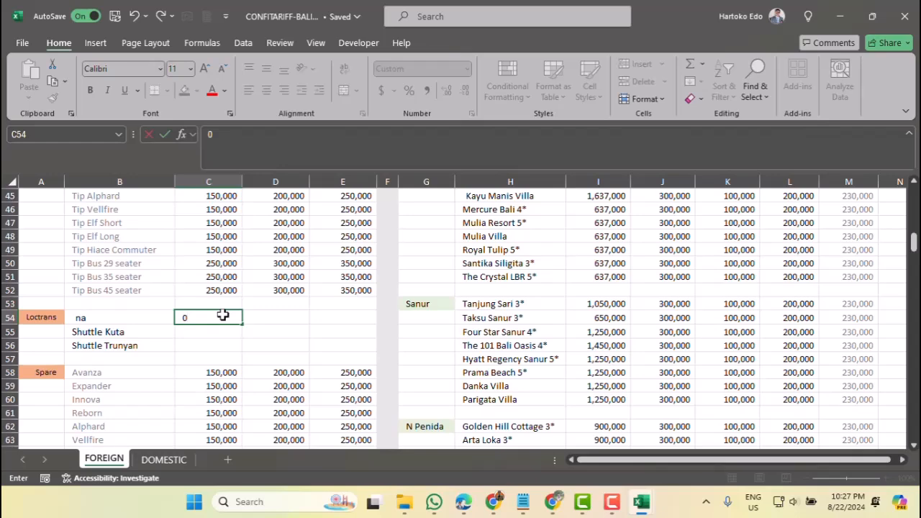
{"action": "key", "text": "Tab"}
{"action": "type", "text": "0"}
{"action": "key", "text": "Tab"}
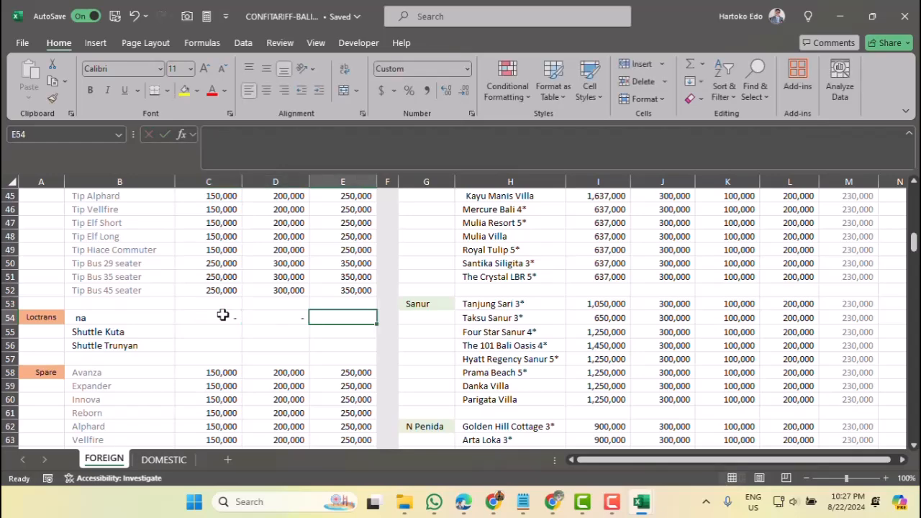
{"action": "type", "text": "0"}
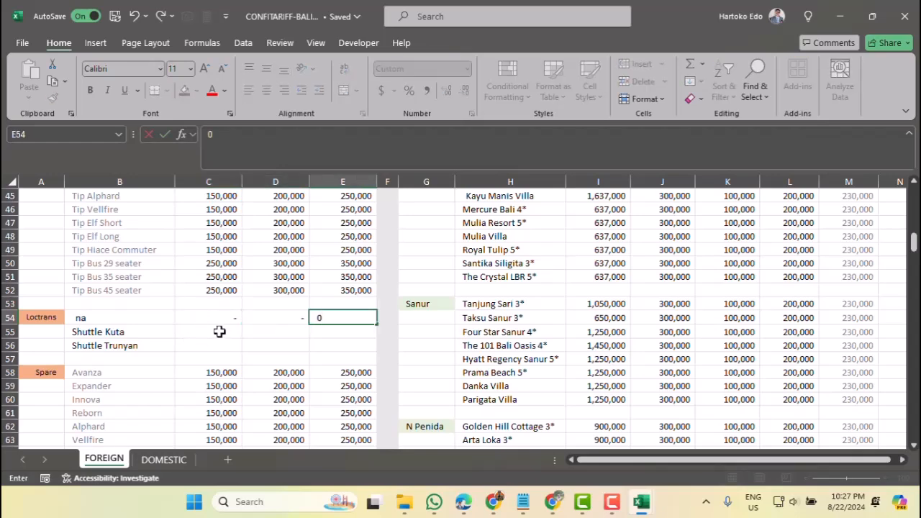
Step: Enter 120,000 as the Shuttle Kuta rate in C55 and fill it across to E55
{"action": "left_click", "coordinate": [219, 330]}
{"action": "type", "text": "120,000"}
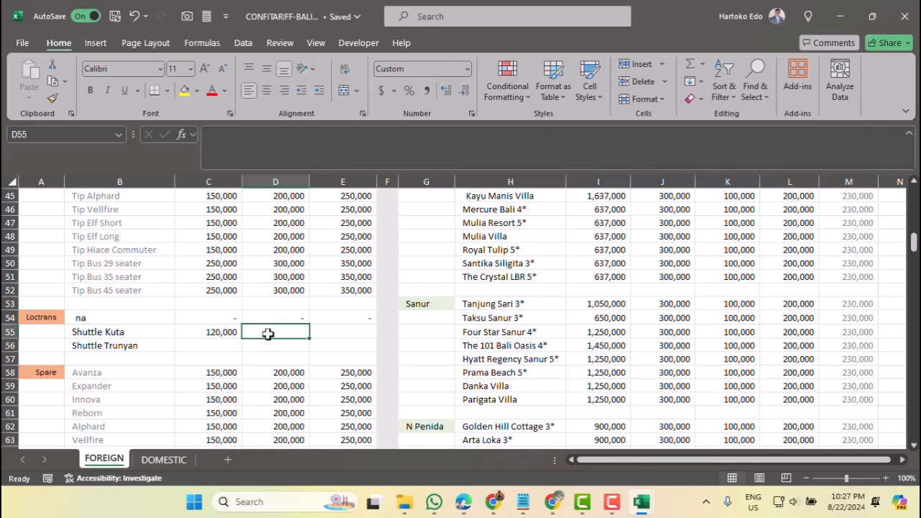
{"action": "left_click", "coordinate": [219, 333]}
{"action": "left_click_drag", "start_coordinate": [241, 337], "coordinate": [347, 336]}
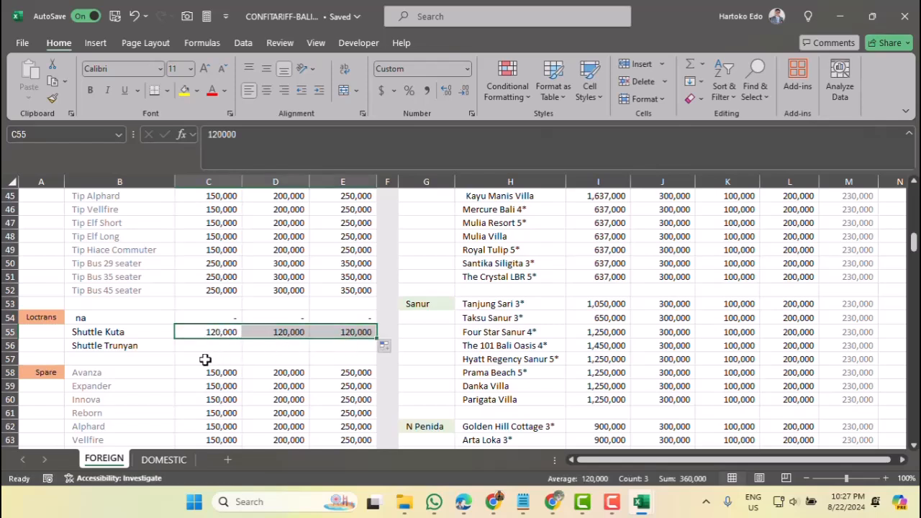
Step: Enter 350,000 as the Shuttle Trunyan rate in C56 and fill it across to E56
{"action": "left_click", "coordinate": [205, 349]}
{"action": "type", "text": "3"}
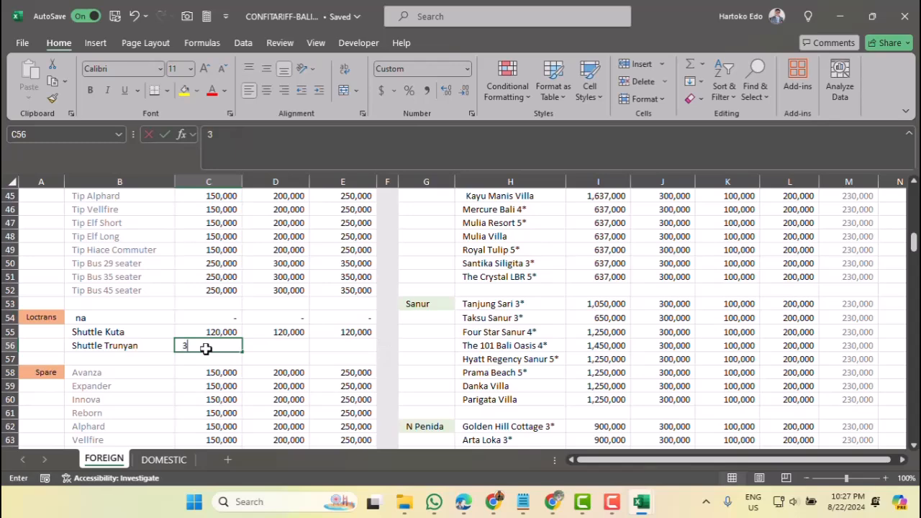
{"action": "type", "text": "50,000"}
{"action": "left_click", "coordinate": [205, 348]}
{"action": "left_click_drag", "start_coordinate": [241, 353], "coordinate": [340, 357]}
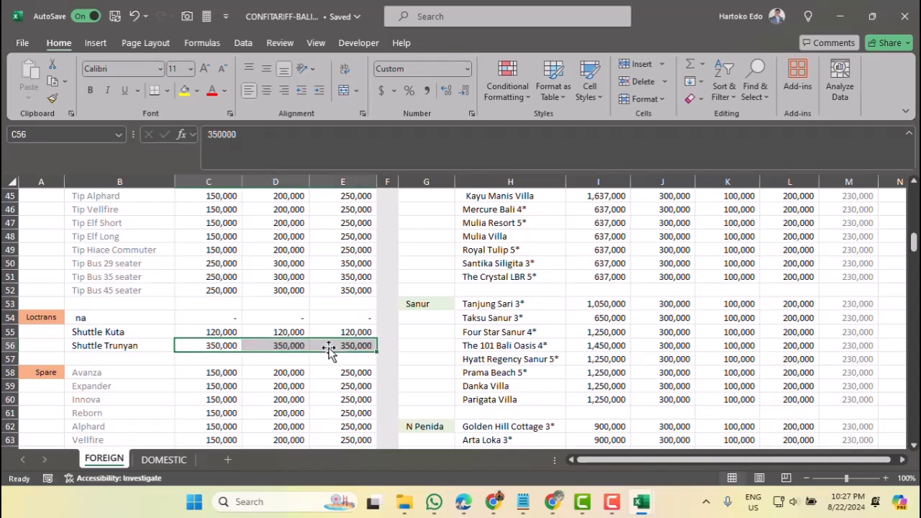
{"action": "left_click", "coordinate": [294, 348]}
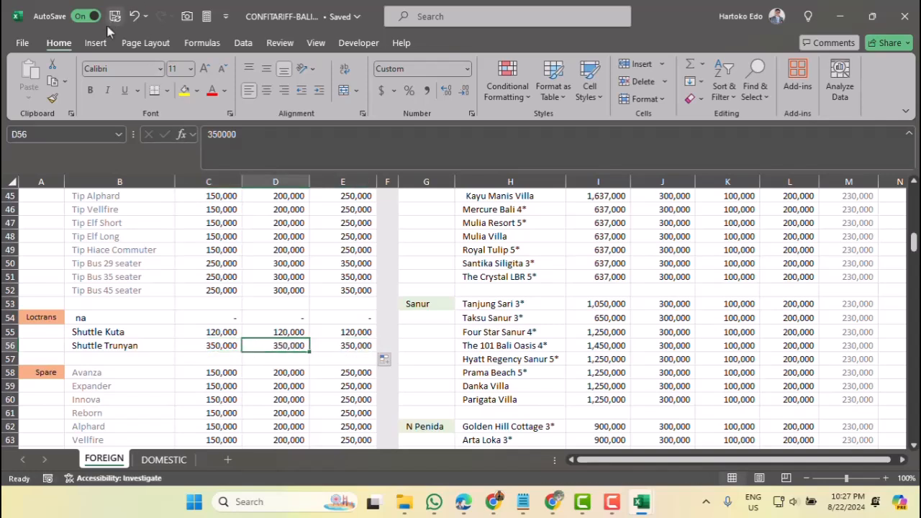
Step: Switch to 6D5N-BALI-IBD-FV2.xlsx and check the source references of the local transport components in C11 and C12 on the TCC sheet
{"action": "mouse_move", "coordinate": [640, 507]}
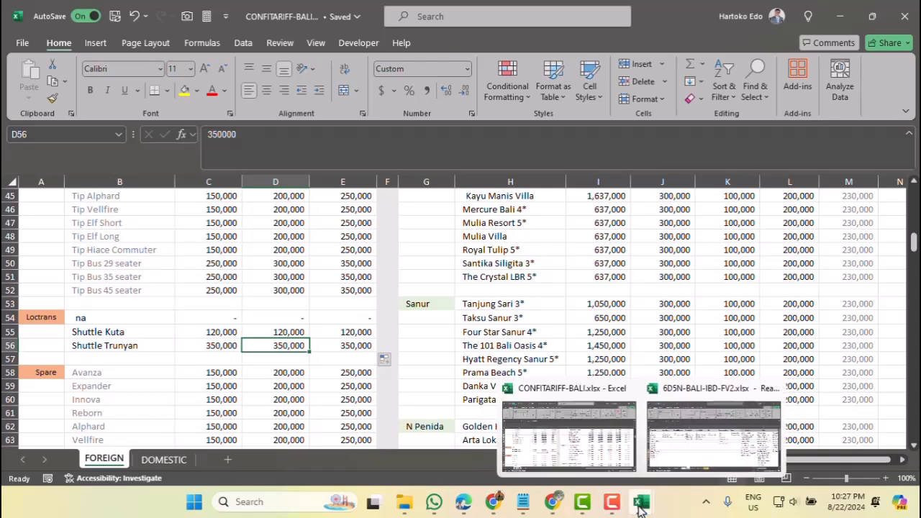
{"action": "left_click", "coordinate": [678, 439]}
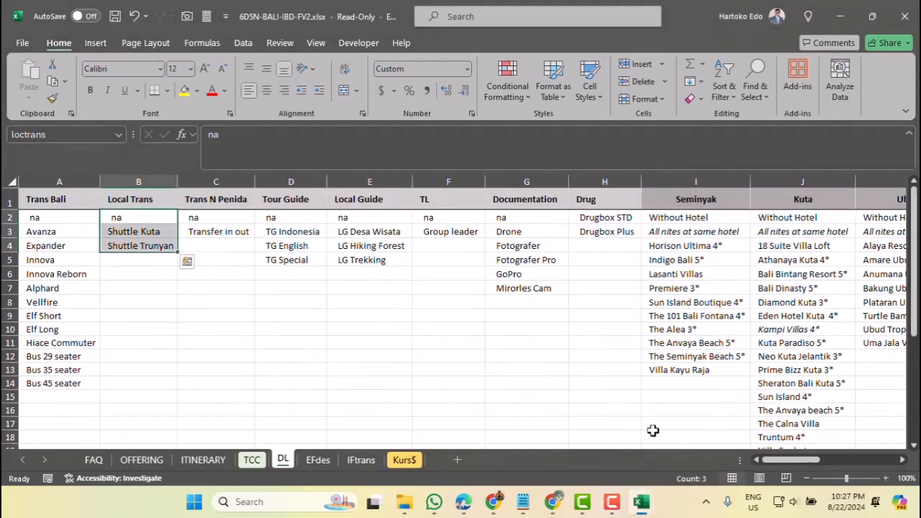
{"action": "left_click", "coordinate": [252, 463]}
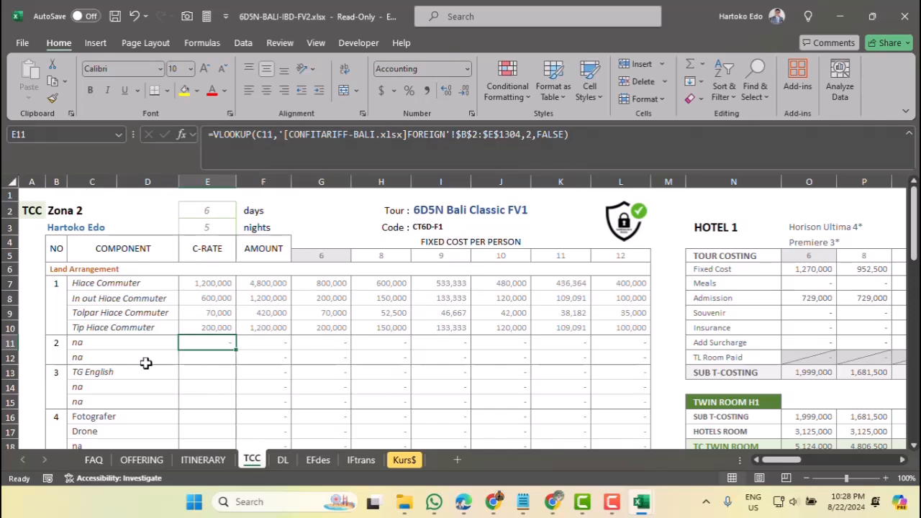
{"action": "left_click", "coordinate": [104, 360]}
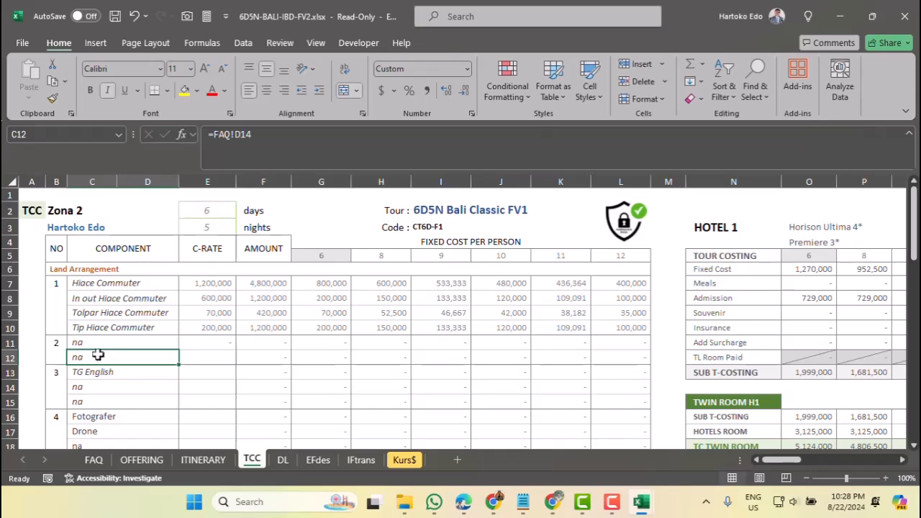
{"action": "left_click", "coordinate": [79, 341]}
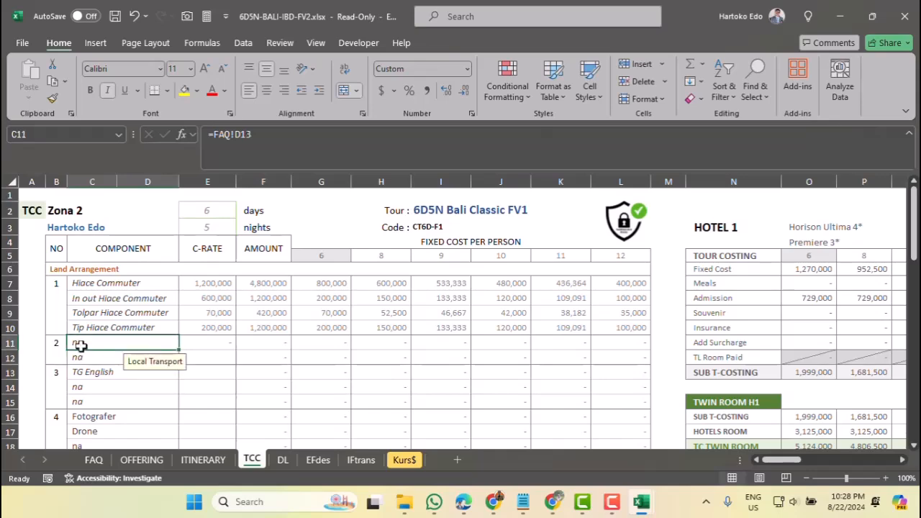
Step: On the FAQ sheet, set Local Transport to Shuttle Kuta in D13 and Shuttle Trunyan in D14, and check the rates on the TCC sheet
{"action": "left_click", "coordinate": [97, 462]}
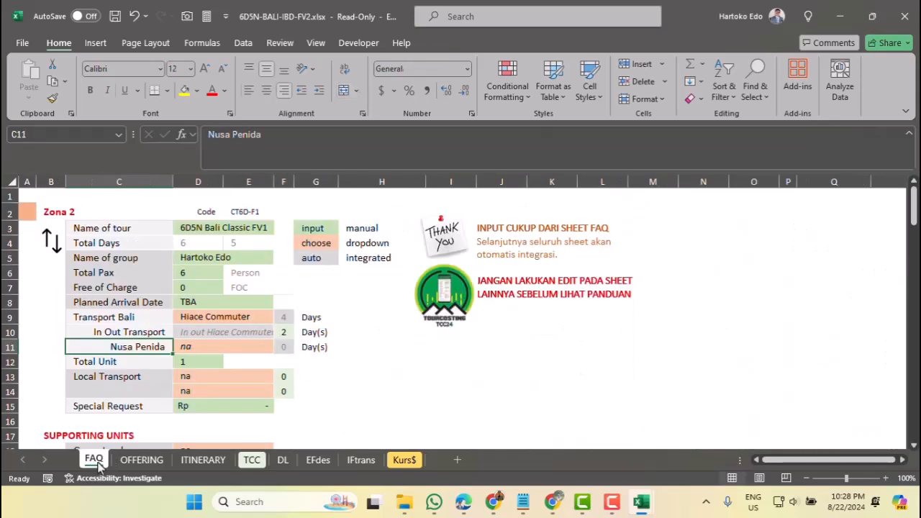
{"action": "left_click", "coordinate": [199, 377]}
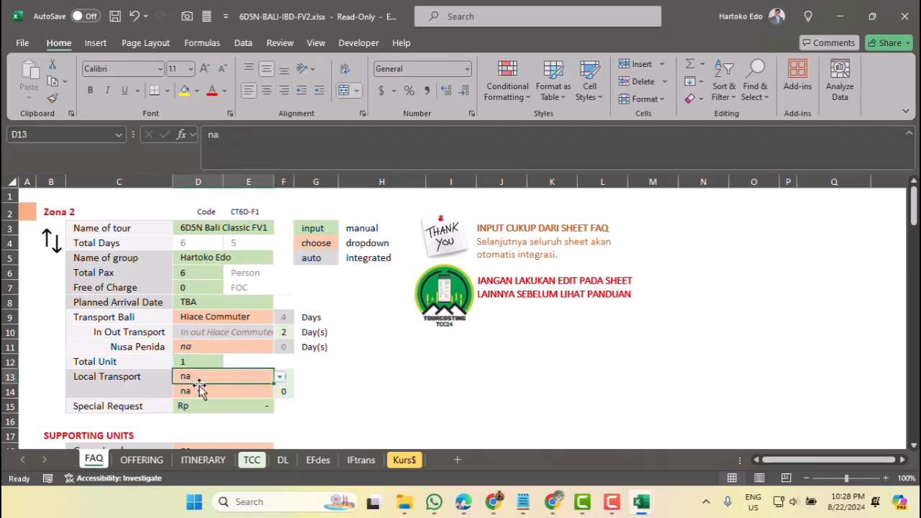
{"action": "left_click", "coordinate": [199, 393]}
{"action": "left_click", "coordinate": [243, 380]}
{"action": "left_click", "coordinate": [281, 380]}
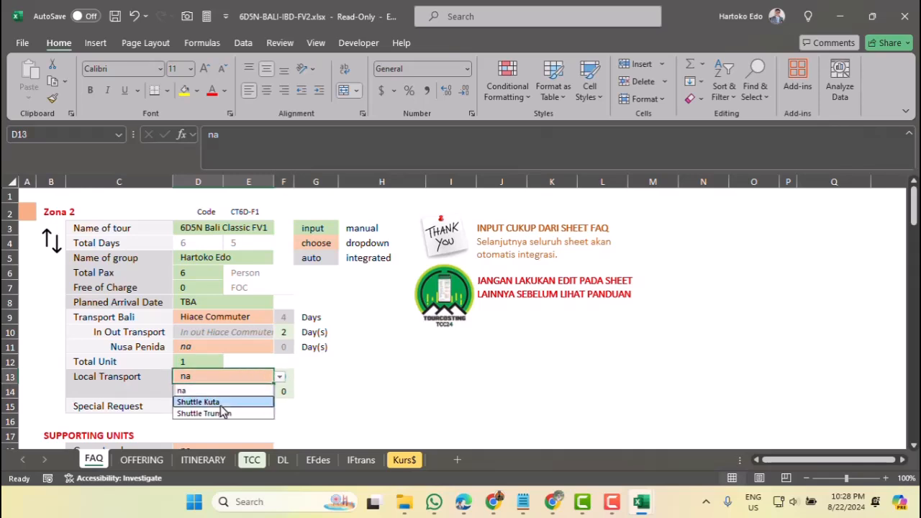
{"action": "left_click", "coordinate": [208, 401]}
{"action": "left_click", "coordinate": [243, 392]}
{"action": "left_click", "coordinate": [280, 392]}
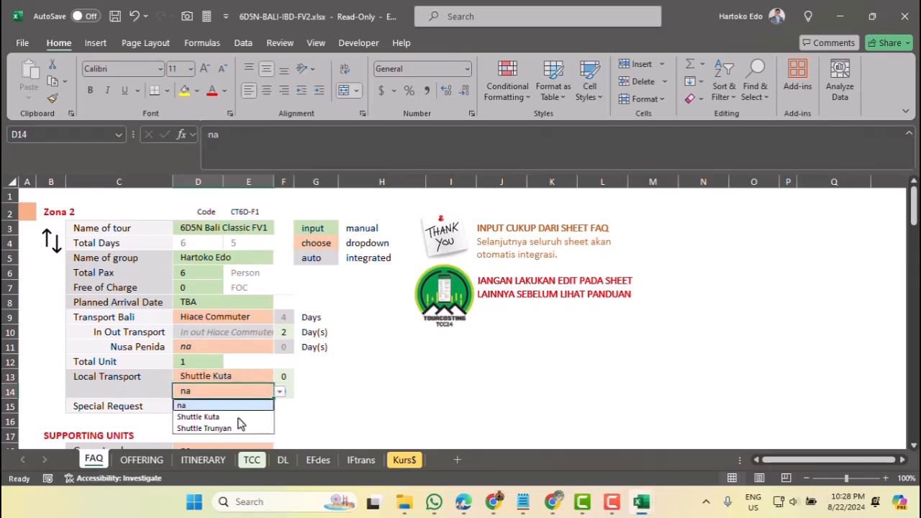
{"action": "left_click", "coordinate": [222, 427]}
{"action": "left_click", "coordinate": [252, 460]}
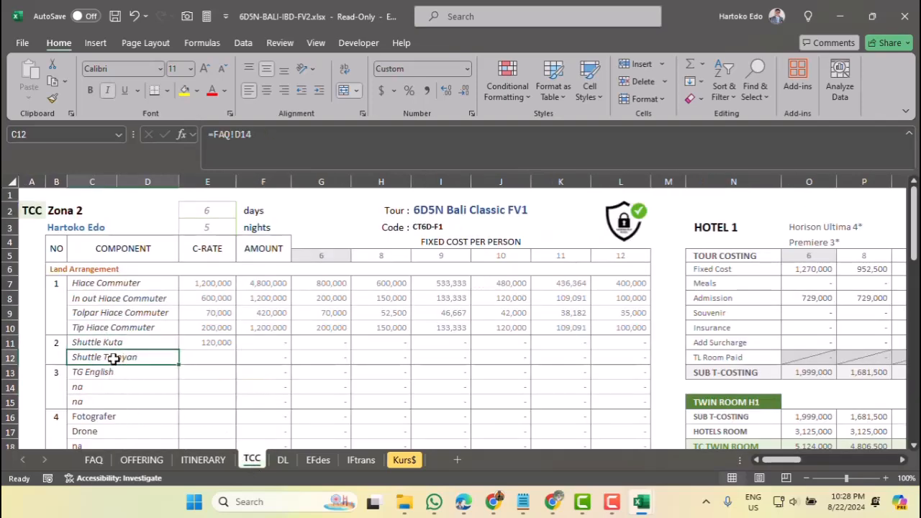
Step: Return to the FAQ sheet and reset both Local Transport choices in D13 and D14 to na
{"action": "left_click", "coordinate": [93, 461]}
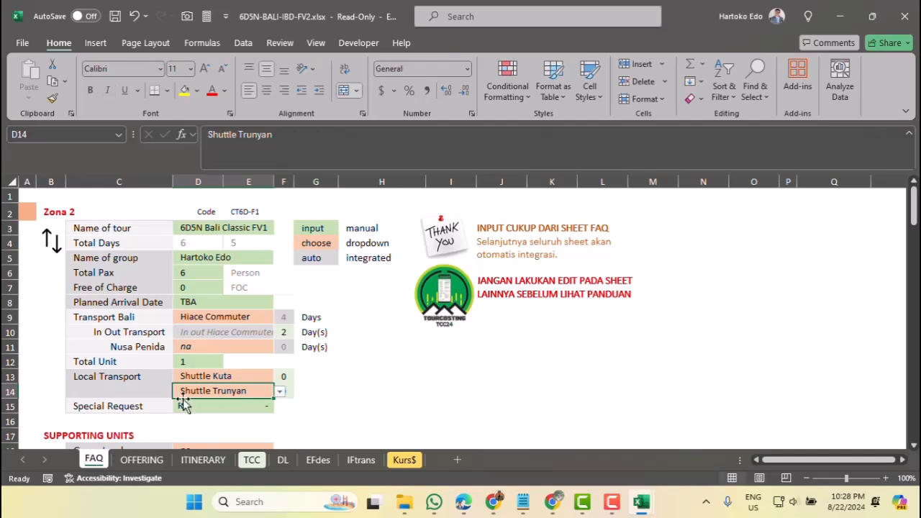
{"action": "left_click", "coordinate": [210, 377]}
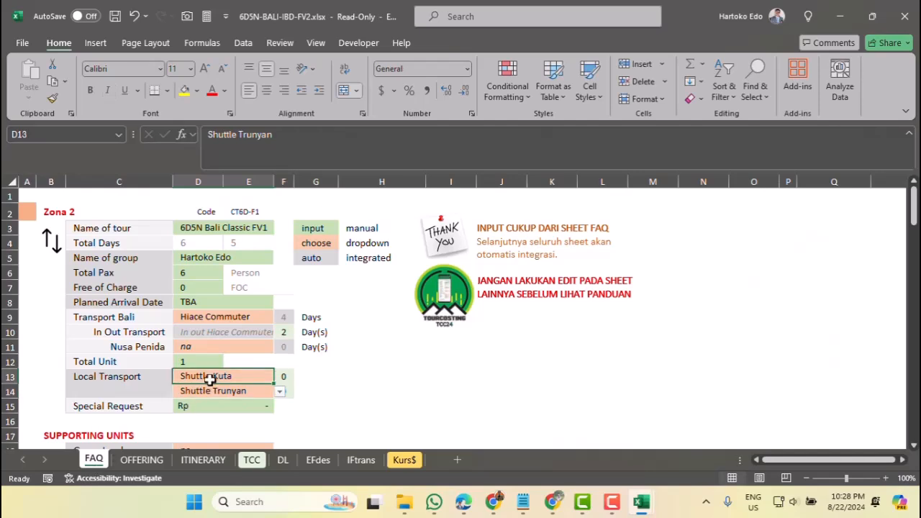
{"action": "left_click", "coordinate": [280, 379]}
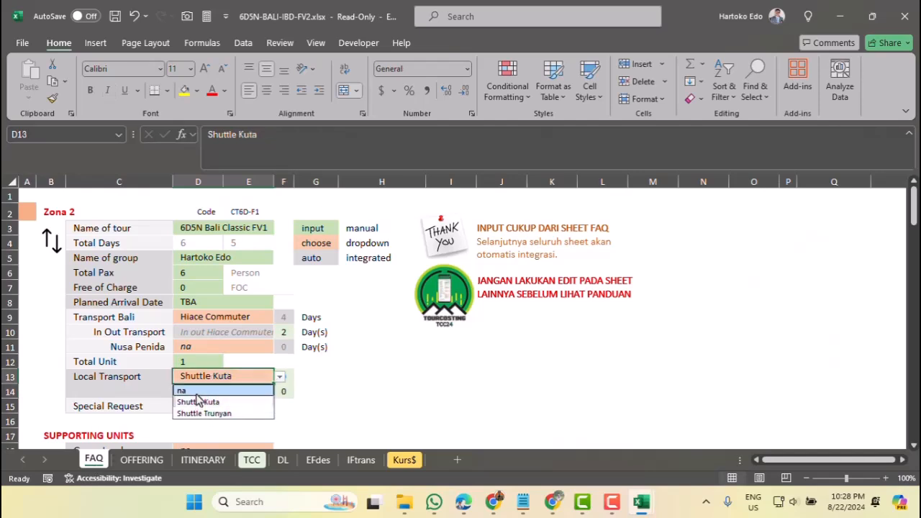
{"action": "left_click", "coordinate": [196, 390]}
{"action": "left_click", "coordinate": [216, 391]}
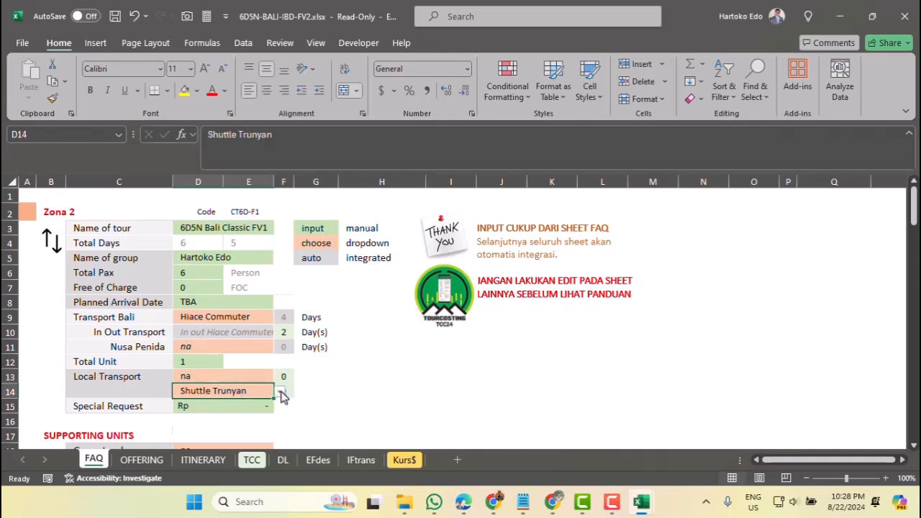
{"action": "left_click", "coordinate": [281, 393]}
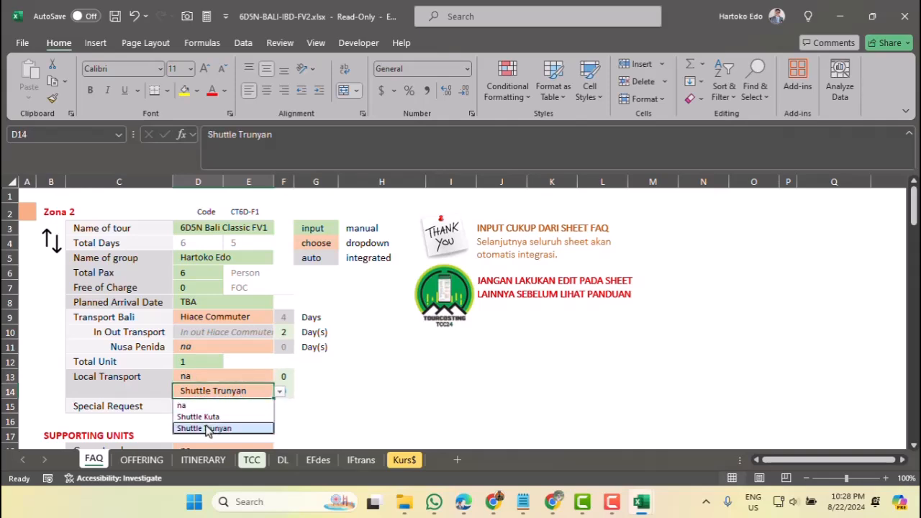
{"action": "left_click", "coordinate": [198, 407]}
Step: Review the FAQ sheet's destinations list, the POLA 1 day-by-day itinerary, and the Total Pax, Transport Bali and Local Transport entries
{"action": "scroll", "coordinate": [461, 362], "scroll_direction": "down", "scroll_amount": 7}
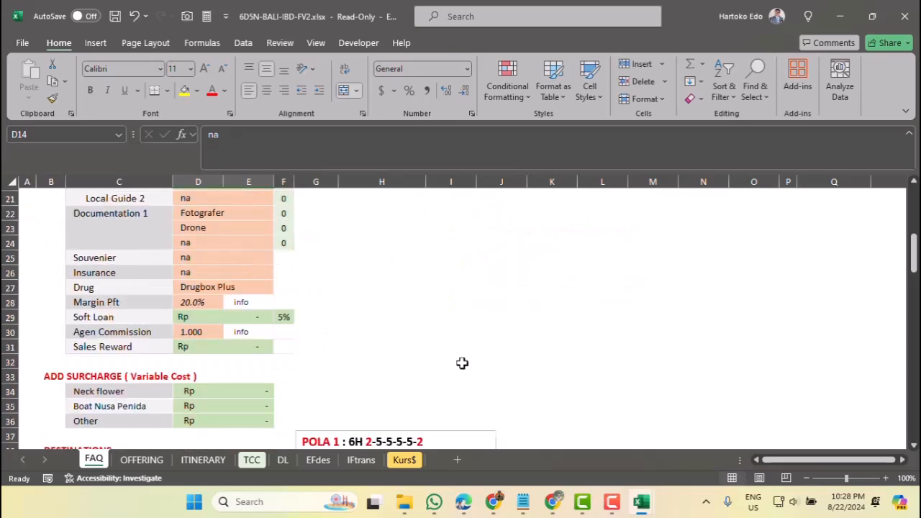
{"action": "scroll", "coordinate": [462, 362], "scroll_direction": "down", "scroll_amount": 4}
{"action": "scroll", "coordinate": [405, 330], "scroll_direction": "down", "scroll_amount": 3}
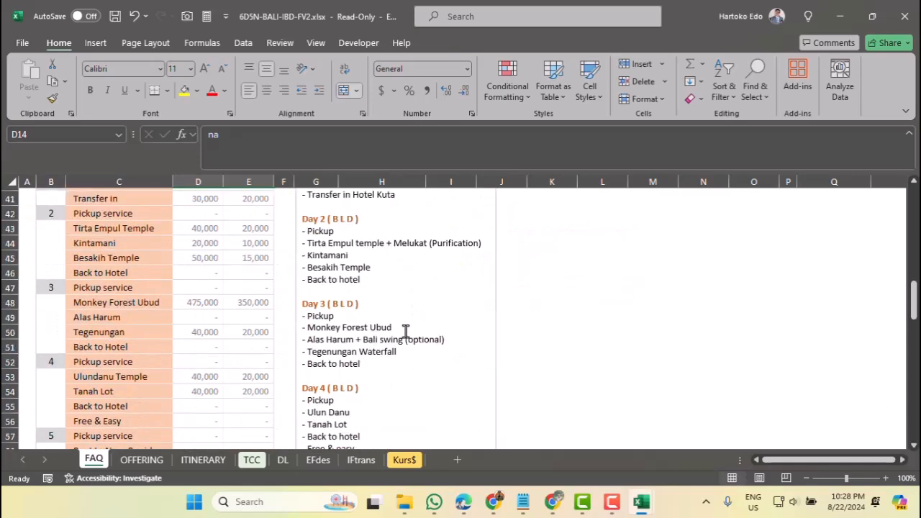
{"action": "scroll", "coordinate": [364, 372], "scroll_direction": "down", "scroll_amount": 4}
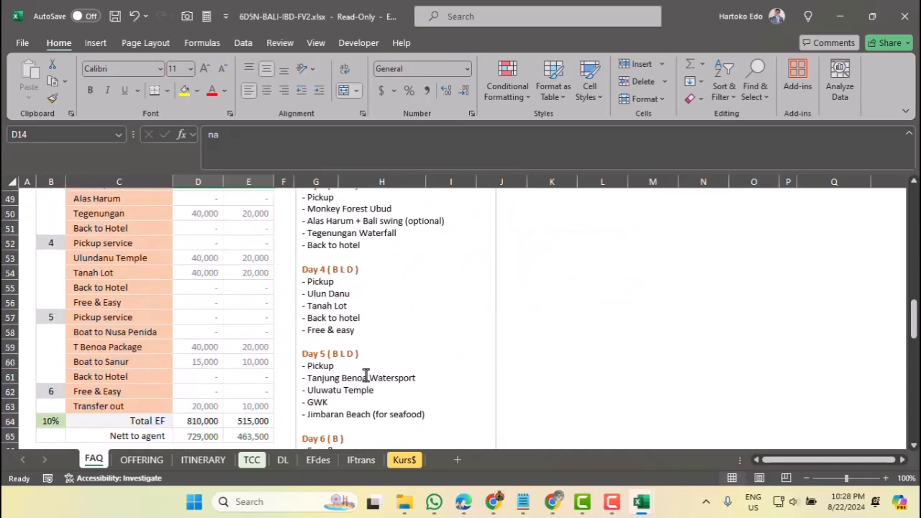
{"action": "left_click", "coordinate": [330, 343]}
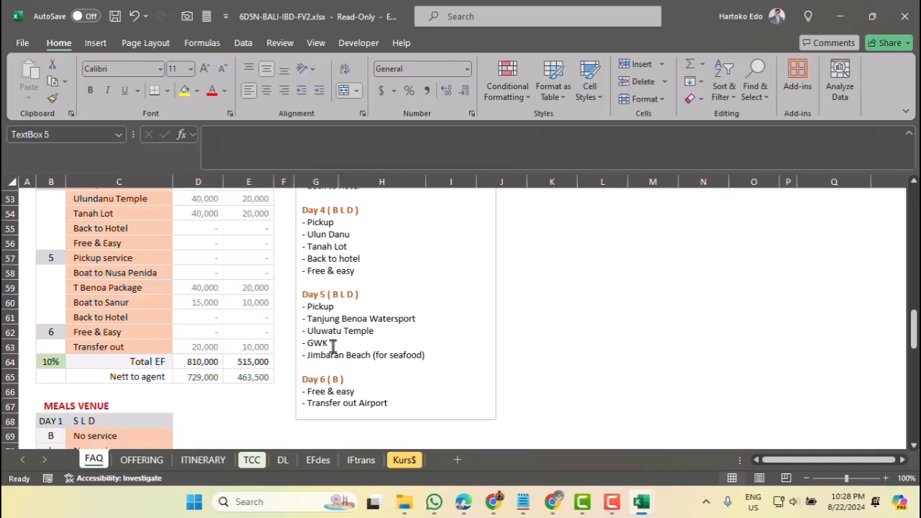
{"action": "scroll", "coordinate": [332, 347], "scroll_direction": "up", "scroll_amount": 4}
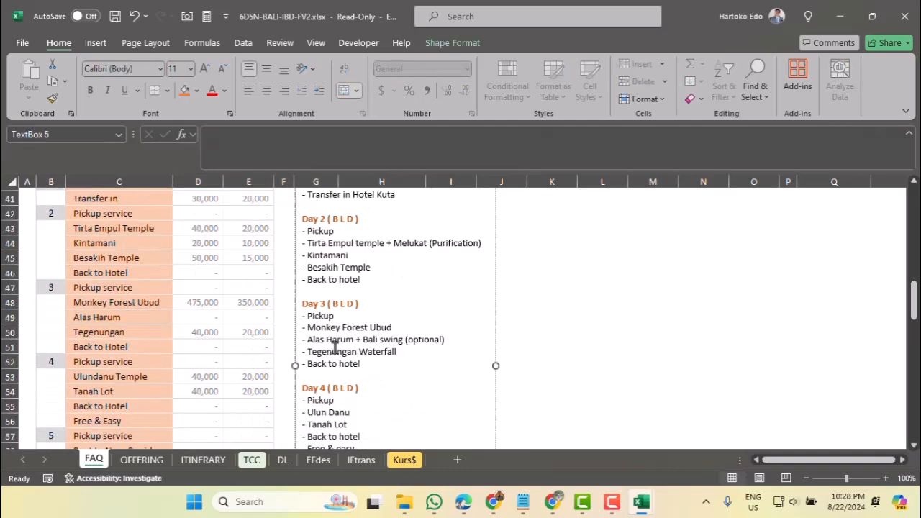
{"action": "scroll", "coordinate": [344, 338], "scroll_direction": "up", "scroll_amount": 1}
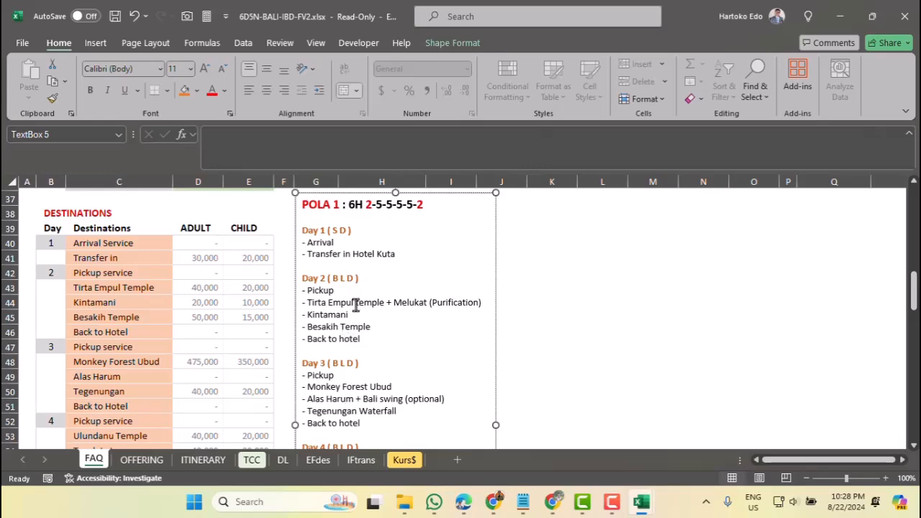
{"action": "scroll", "coordinate": [352, 320], "scroll_direction": "up", "scroll_amount": 12}
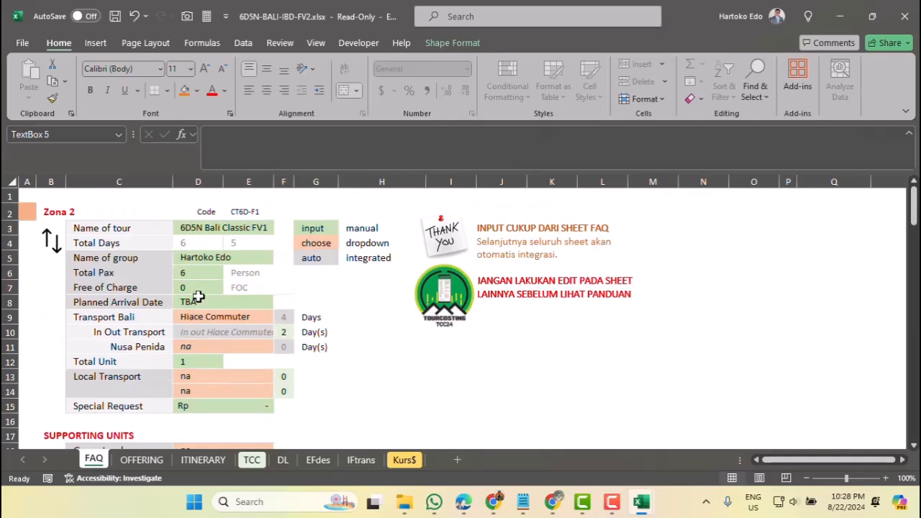
{"action": "left_click", "coordinate": [189, 274]}
{"action": "left_click", "coordinate": [205, 317]}
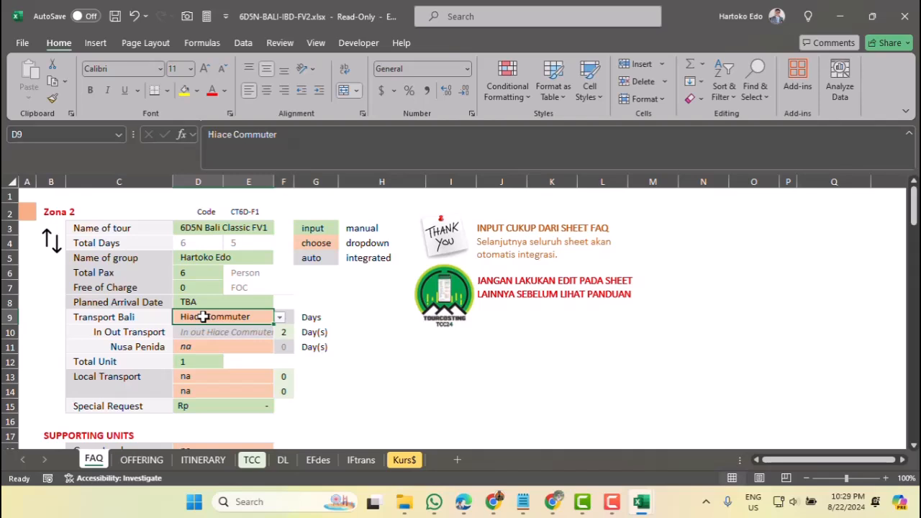
{"action": "left_click", "coordinate": [187, 390]}
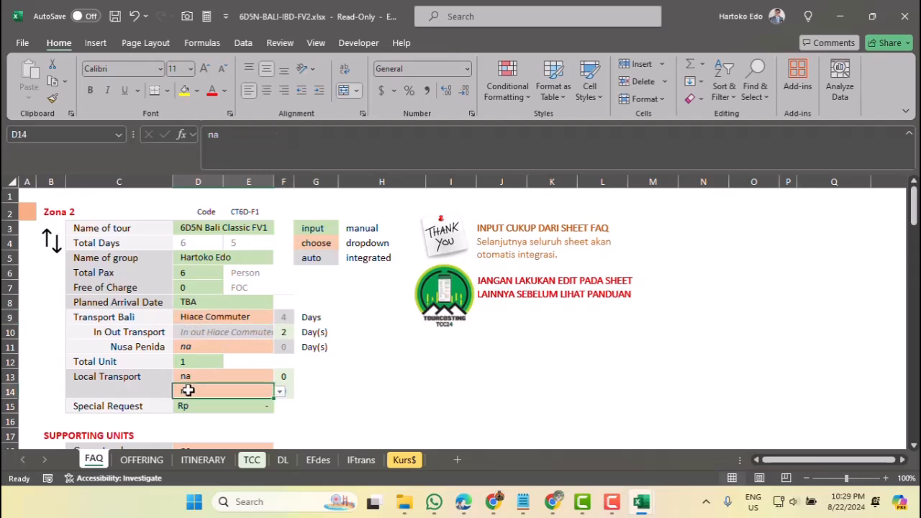
Step: On the TCC sheet, fill the C-RATE VLOOKUP formula from E11 down to E19 and check the Fotografer and Drone rates
{"action": "left_click", "coordinate": [252, 460]}
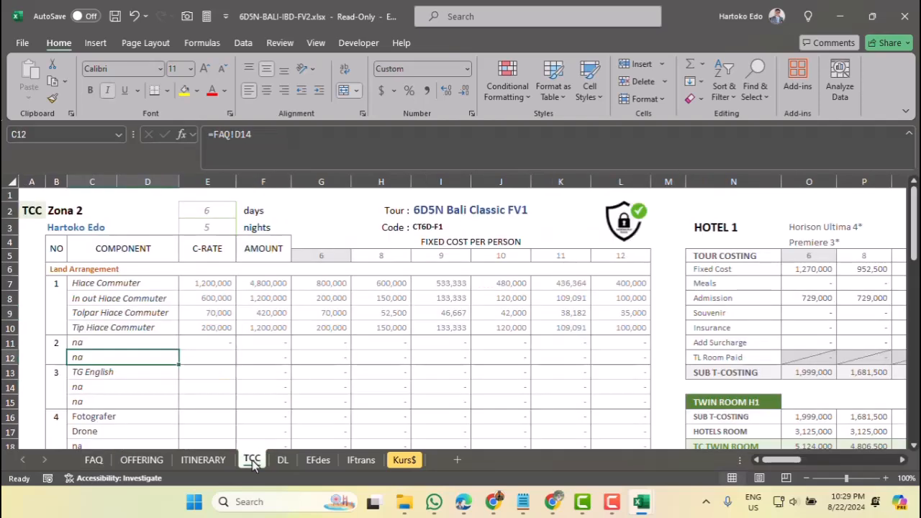
{"action": "left_click", "coordinate": [219, 343]}
{"action": "scroll", "coordinate": [243, 351], "scroll_direction": "down", "scroll_amount": 1}
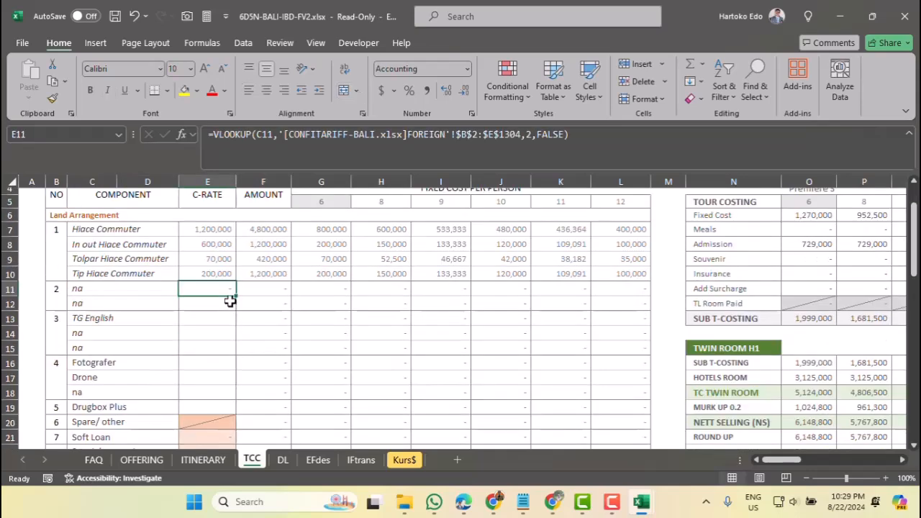
{"action": "left_click_drag", "start_coordinate": [233, 295], "coordinate": [237, 411]}
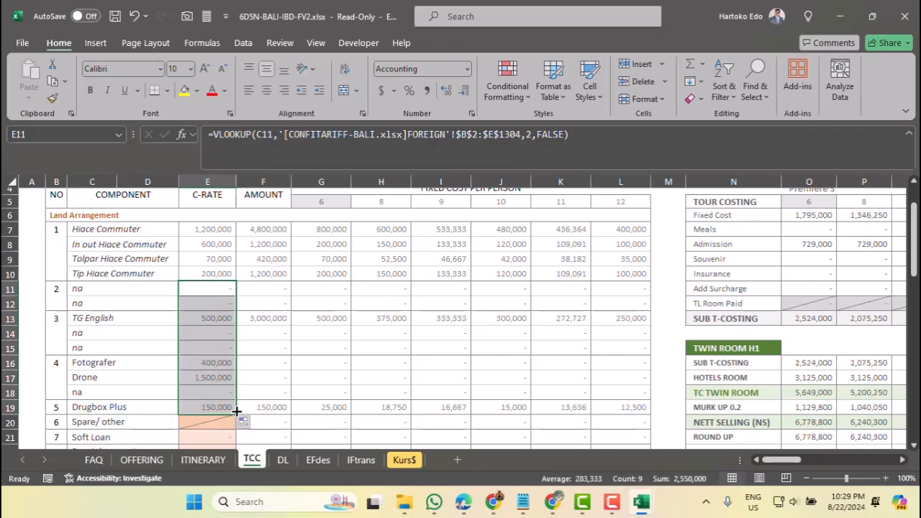
{"action": "left_click", "coordinate": [213, 379]}
{"action": "left_click", "coordinate": [210, 364]}
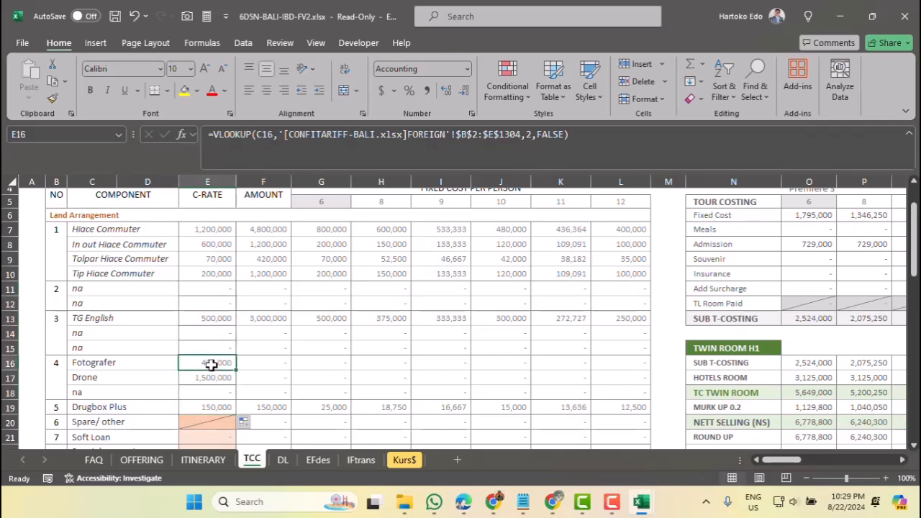
Step: On the FAQ sheet, set the first two Documentation 1 choices in D22 and D23 to na
{"action": "left_click", "coordinate": [94, 460]}
{"action": "scroll", "coordinate": [137, 380], "scroll_direction": "down", "scroll_amount": 3}
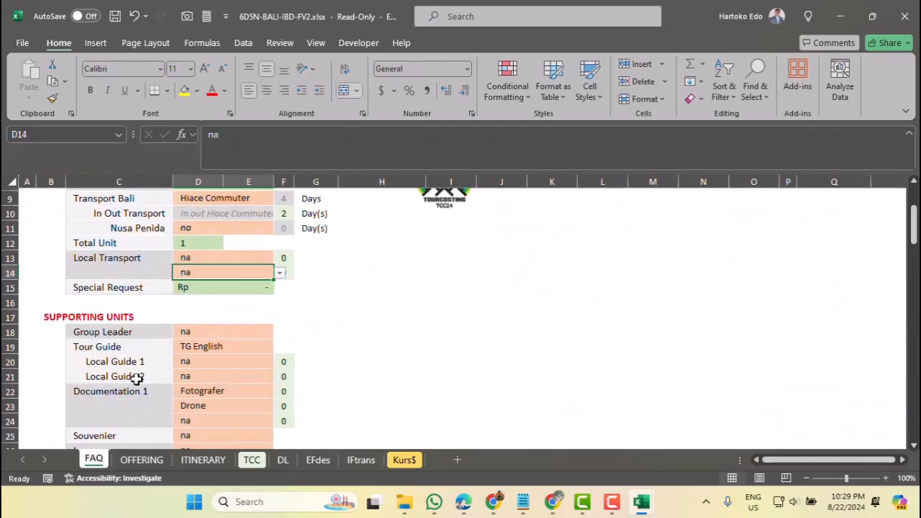
{"action": "scroll", "coordinate": [137, 379], "scroll_direction": "down", "scroll_amount": 2}
{"action": "left_click", "coordinate": [221, 335]}
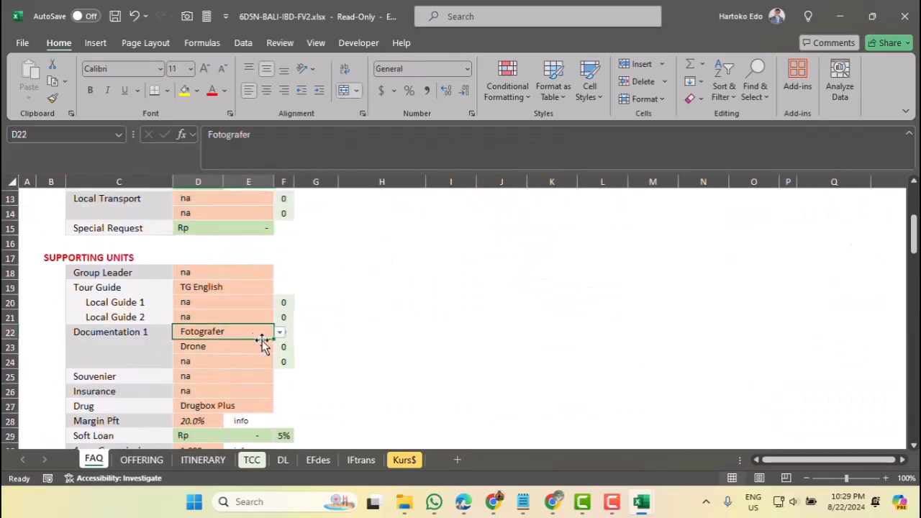
{"action": "left_click", "coordinate": [280, 333]}
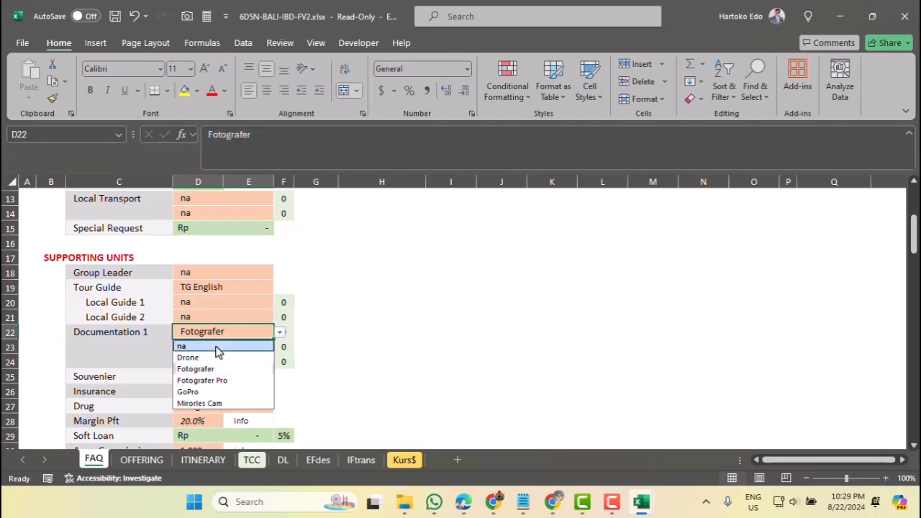
{"action": "left_click", "coordinate": [218, 348]}
{"action": "left_click", "coordinate": [236, 346]}
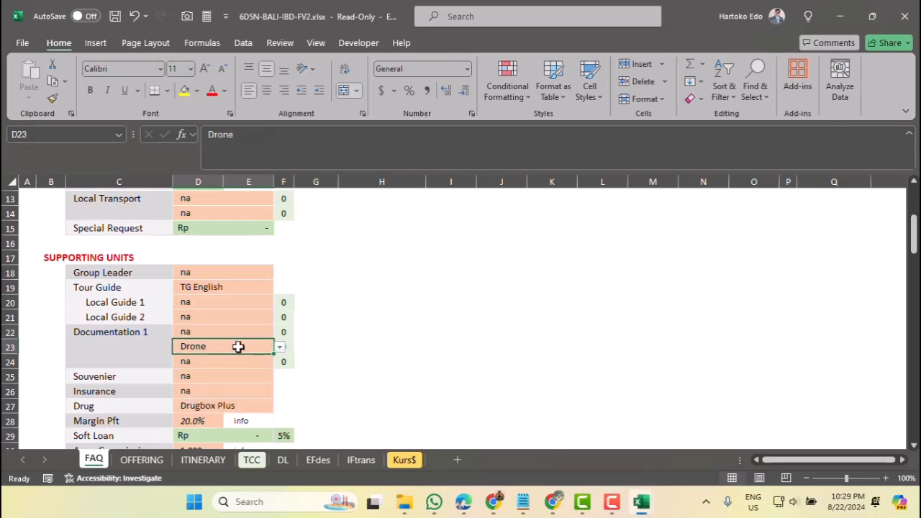
{"action": "left_click", "coordinate": [280, 350]}
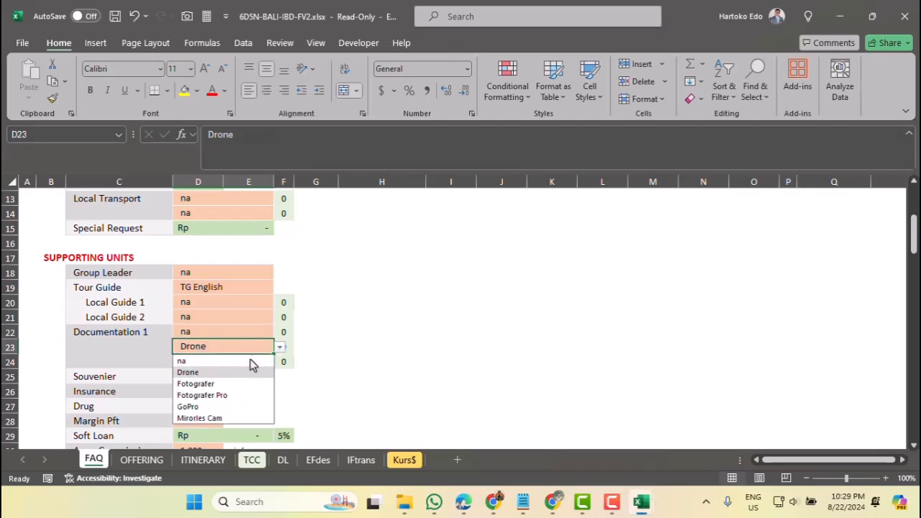
{"action": "left_click", "coordinate": [212, 364]}
Step: Set Documentation 1 to Fotografer in D22 and Drone in D23
{"action": "left_click", "coordinate": [210, 334]}
{"action": "left_click", "coordinate": [280, 336]}
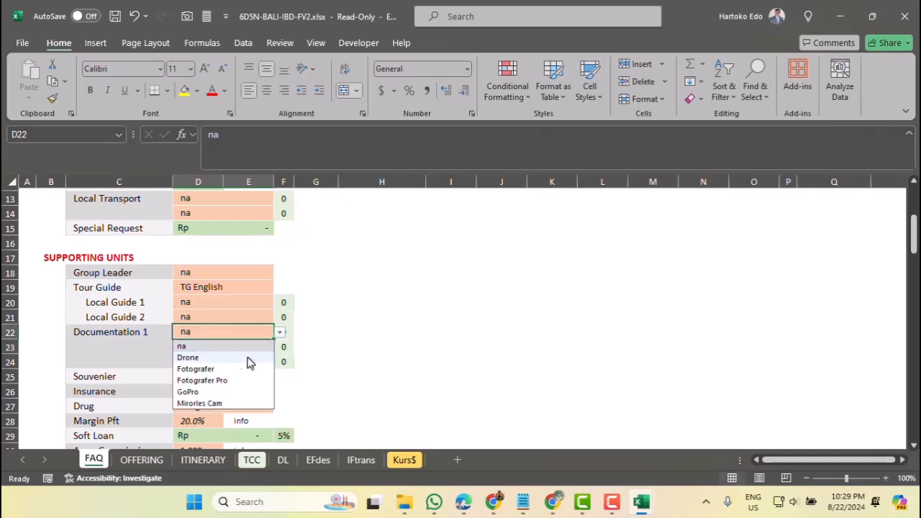
{"action": "left_click", "coordinate": [222, 369]}
{"action": "left_click", "coordinate": [225, 352]}
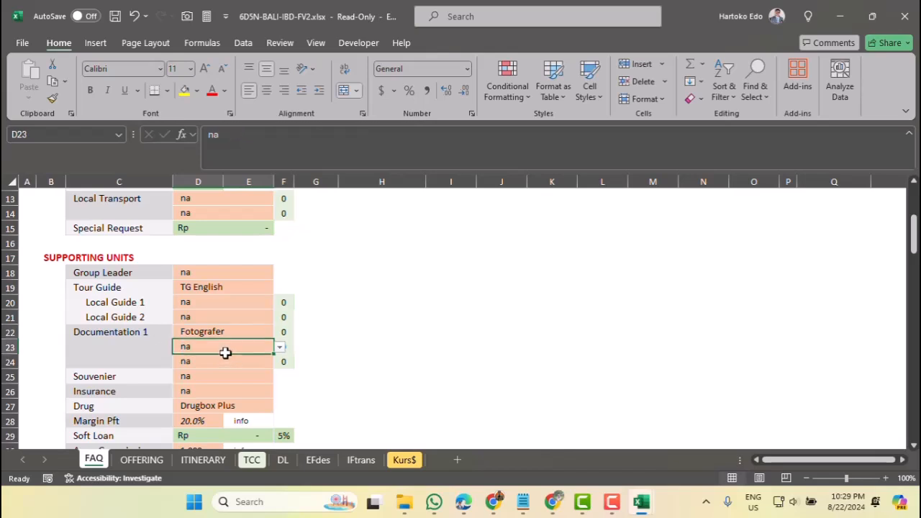
{"action": "left_click", "coordinate": [281, 349]}
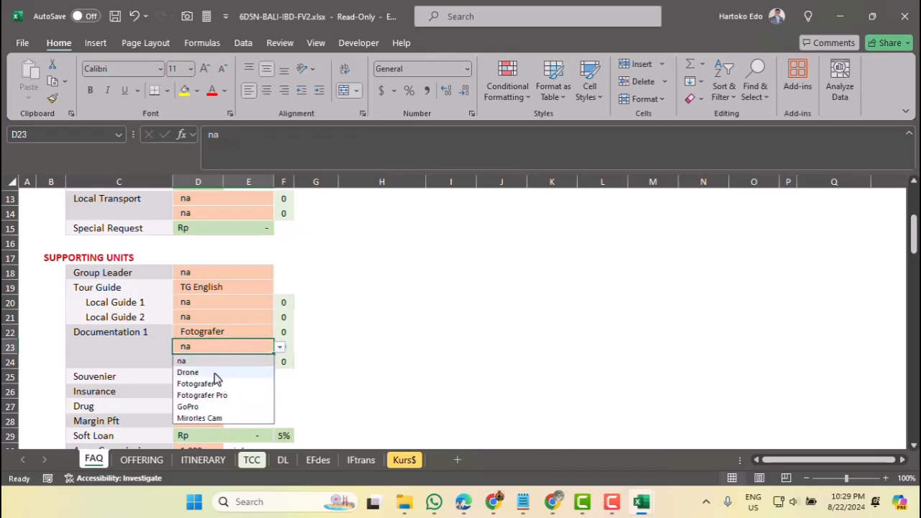
{"action": "left_click", "coordinate": [215, 376]}
Step: Check the guide and documentation quantities in F20:F23, and examine the Fotografer amount and per-person formulas in row 16 of the TCC sheet
{"action": "left_click", "coordinate": [283, 331]}
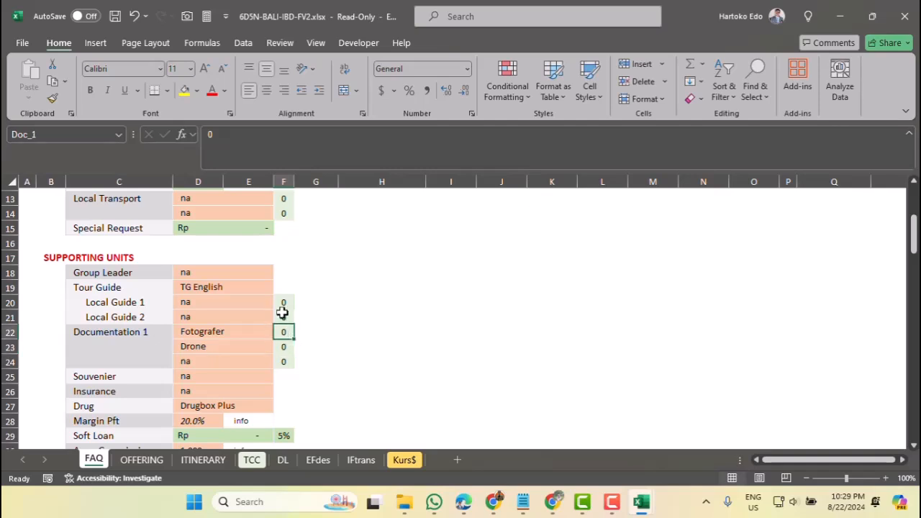
{"action": "left_click", "coordinate": [283, 301]}
{"action": "left_click", "coordinate": [283, 320]}
{"action": "left_click", "coordinate": [284, 333]}
{"action": "left_click", "coordinate": [283, 347]}
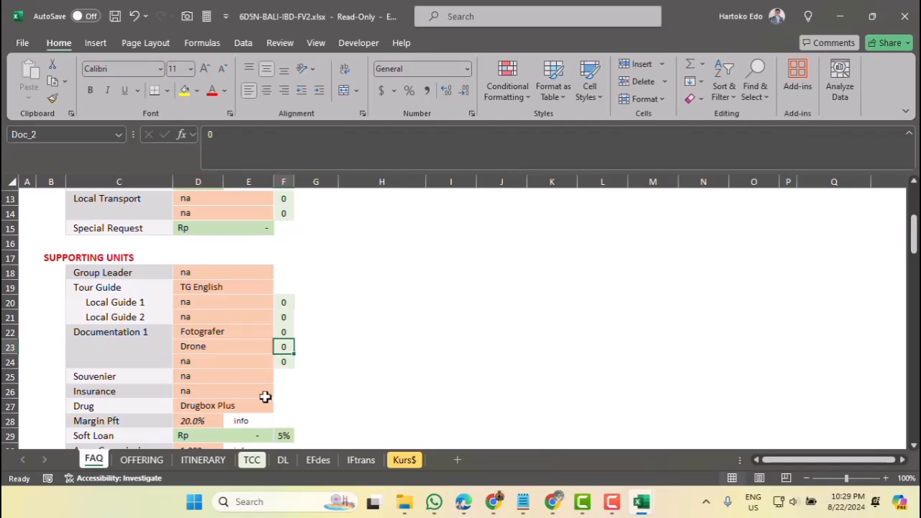
{"action": "left_click", "coordinate": [251, 459]}
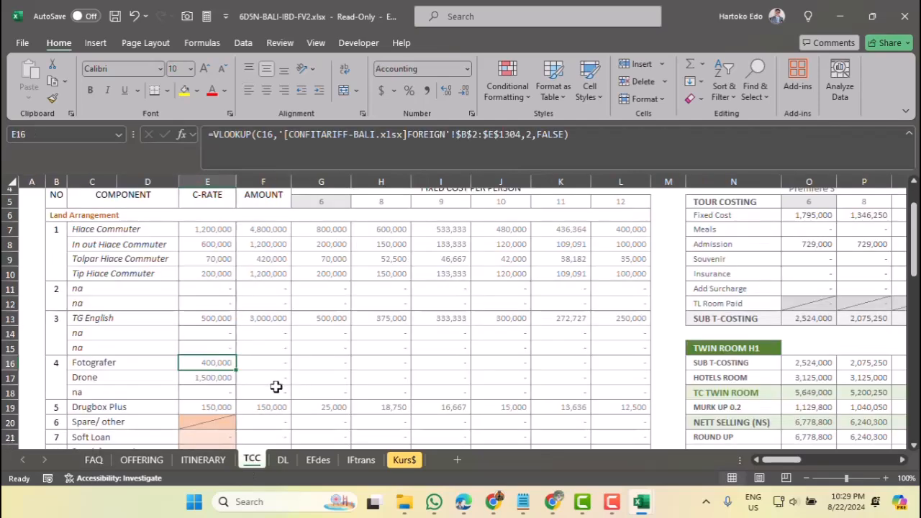
{"action": "left_click", "coordinate": [326, 374]}
{"action": "left_click", "coordinate": [278, 364]}
{"action": "left_click", "coordinate": [325, 362]}
{"action": "left_click", "coordinate": [392, 364]}
{"action": "left_click", "coordinate": [450, 362]}
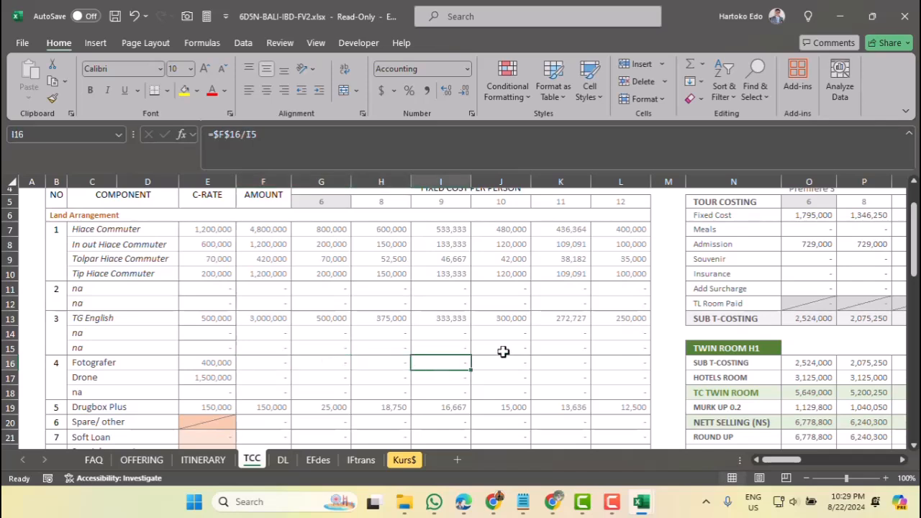
{"action": "left_click", "coordinate": [502, 350]}
Step: On the FAQ sheet, set the Fotografer and Drone quantities in F22 and F23 to 1, and check the Fotografer costs on the TCC sheet
{"action": "left_click", "coordinate": [94, 461]}
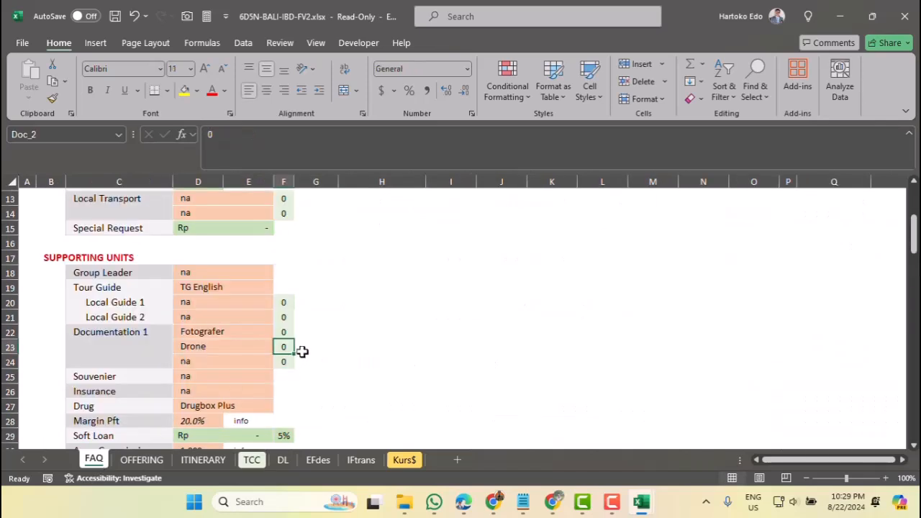
{"action": "left_click", "coordinate": [283, 331]}
{"action": "type", "text": "1"}
{"action": "key", "text": "Return"}
{"action": "type", "text": "1"}
{"action": "key", "text": "Return"}
{"action": "left_click", "coordinate": [252, 459]}
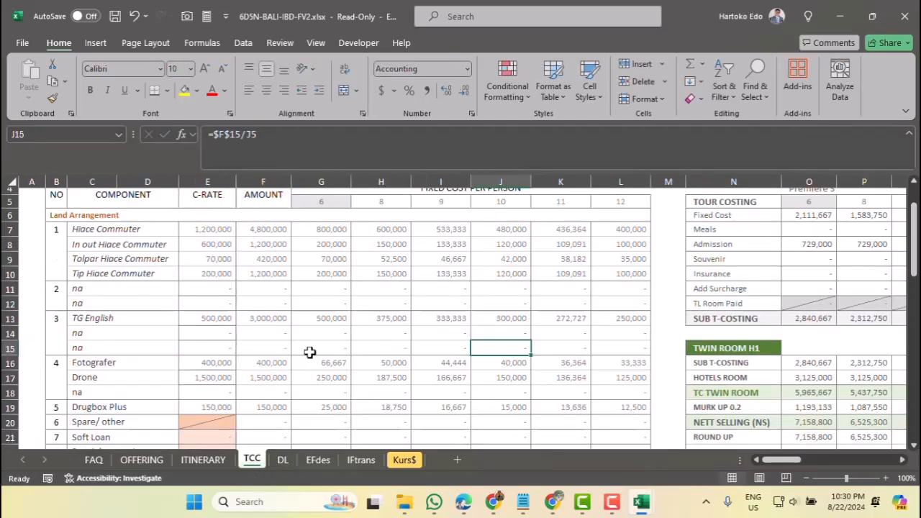
{"action": "left_click", "coordinate": [263, 364]}
{"action": "left_click", "coordinate": [321, 363]}
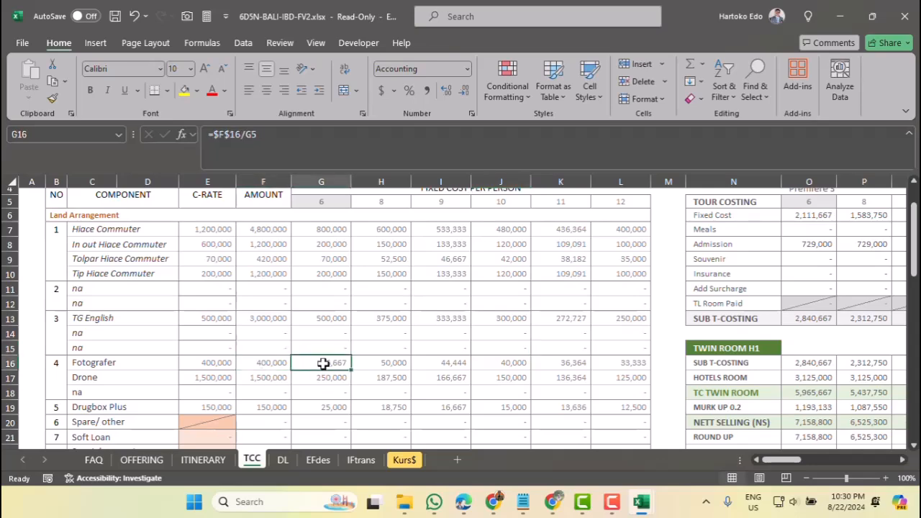
{"action": "left_click", "coordinate": [388, 366]}
Step: Examine the pax-count formulas in G5:L5 under FIXED COST PER PERSON on the TCC sheet
{"action": "left_click", "coordinate": [325, 200]}
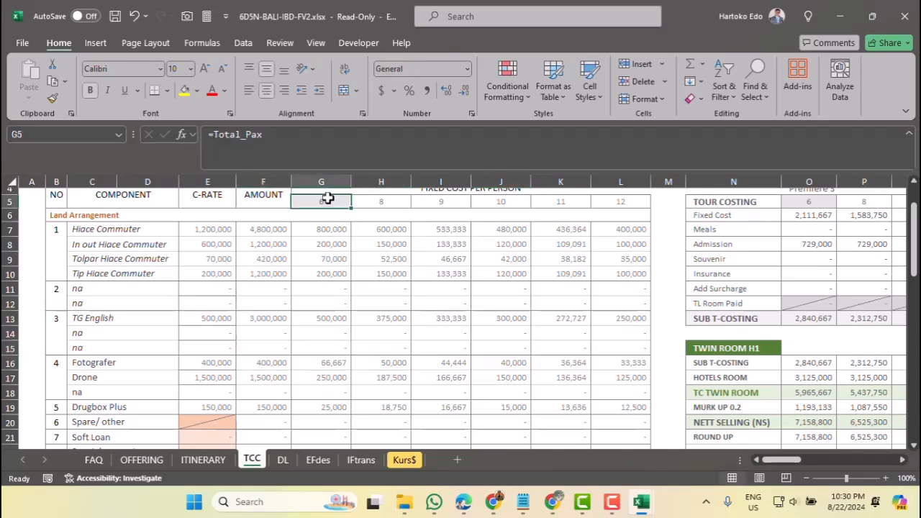
{"action": "scroll", "coordinate": [328, 245], "scroll_direction": "up", "scroll_amount": 2}
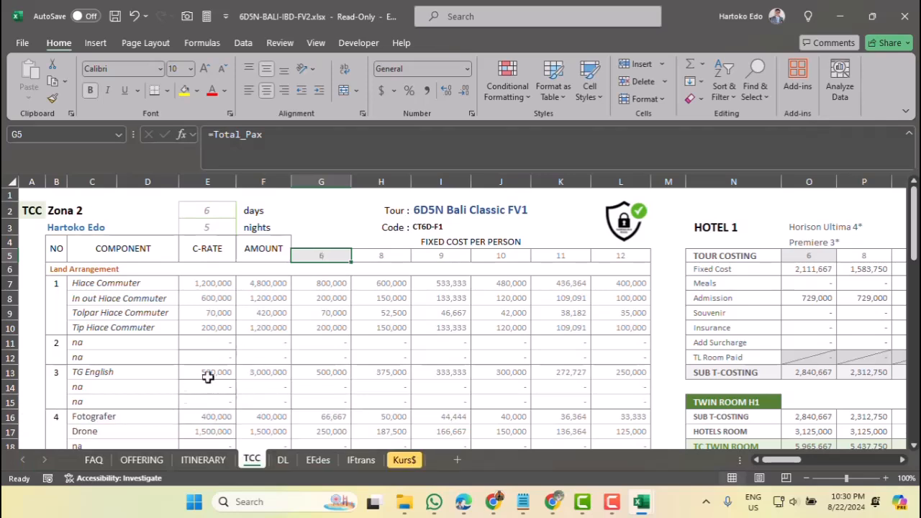
{"action": "left_click", "coordinate": [388, 256]}
{"action": "left_click", "coordinate": [436, 251]}
{"action": "left_click", "coordinate": [507, 254]}
{"action": "left_click_drag", "start_coordinate": [576, 264], "coordinate": [576, 261]}
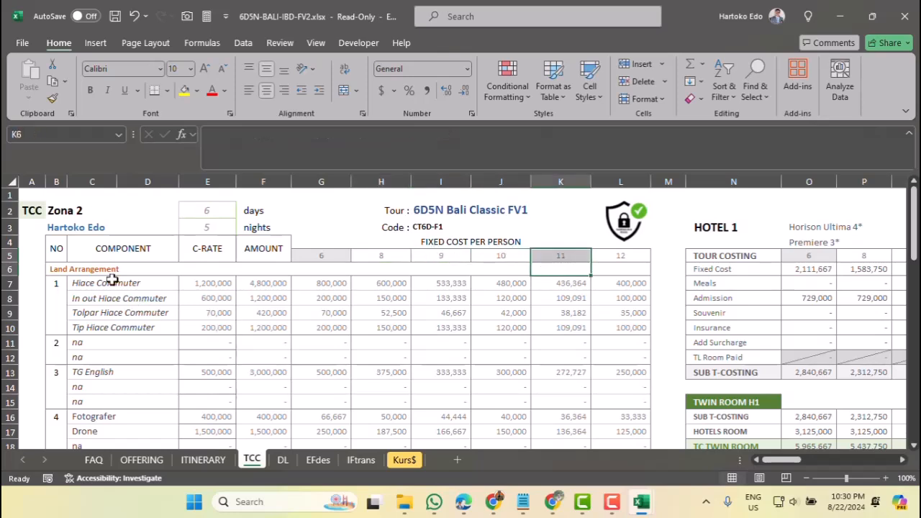
{"action": "left_click", "coordinate": [323, 257]}
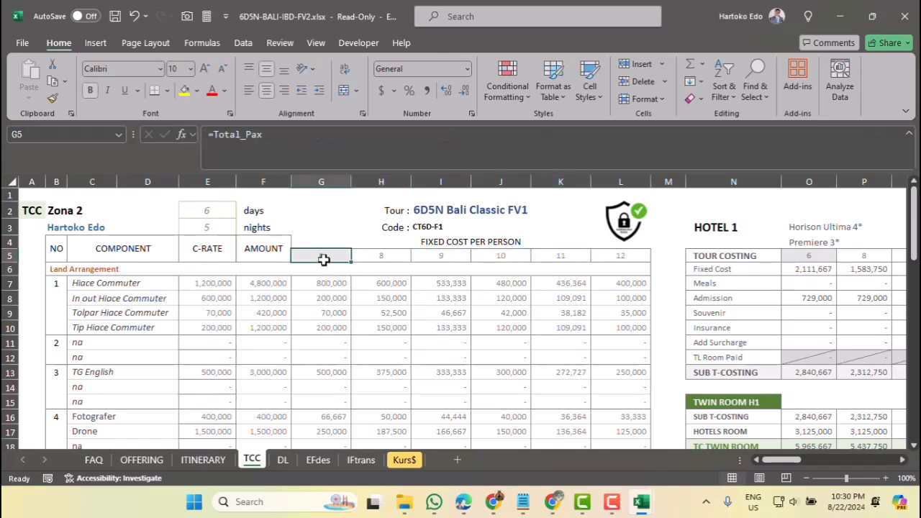
{"action": "left_click", "coordinate": [380, 256]}
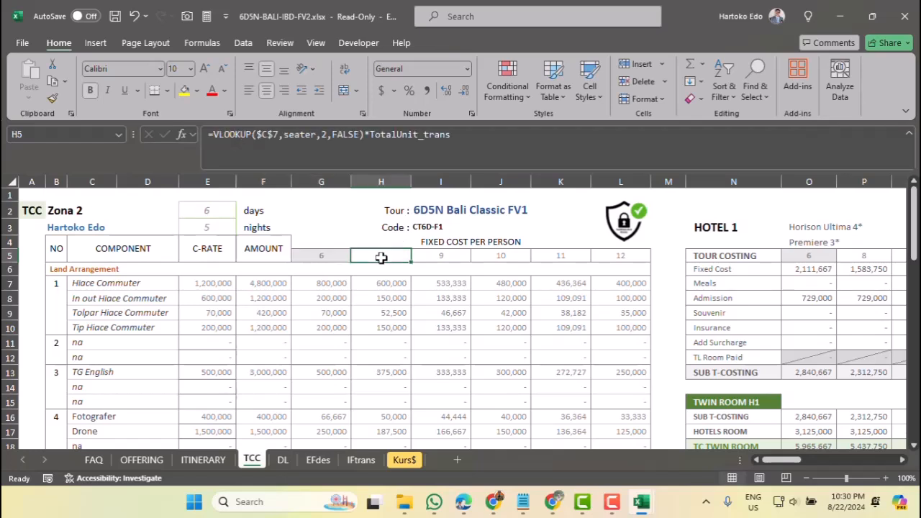
{"action": "left_click_drag", "start_coordinate": [447, 242], "coordinate": [463, 252]}
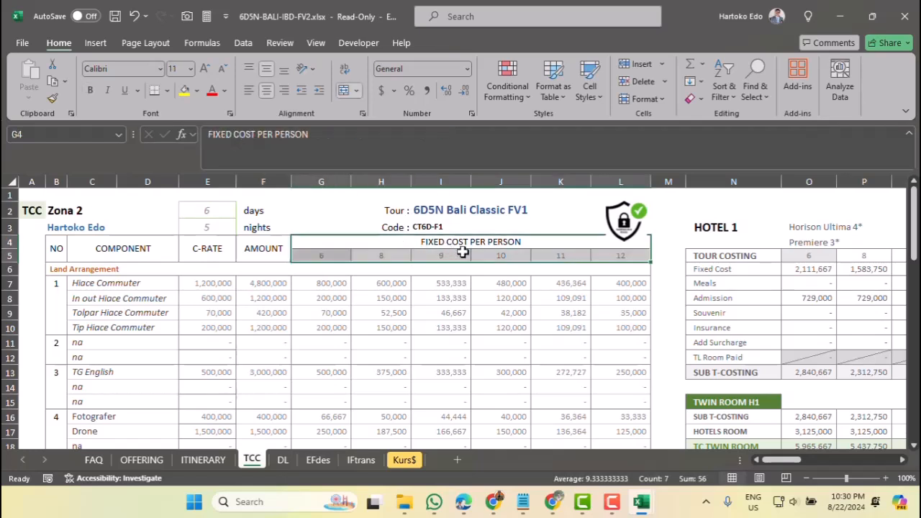
{"action": "left_click", "coordinate": [626, 256]}
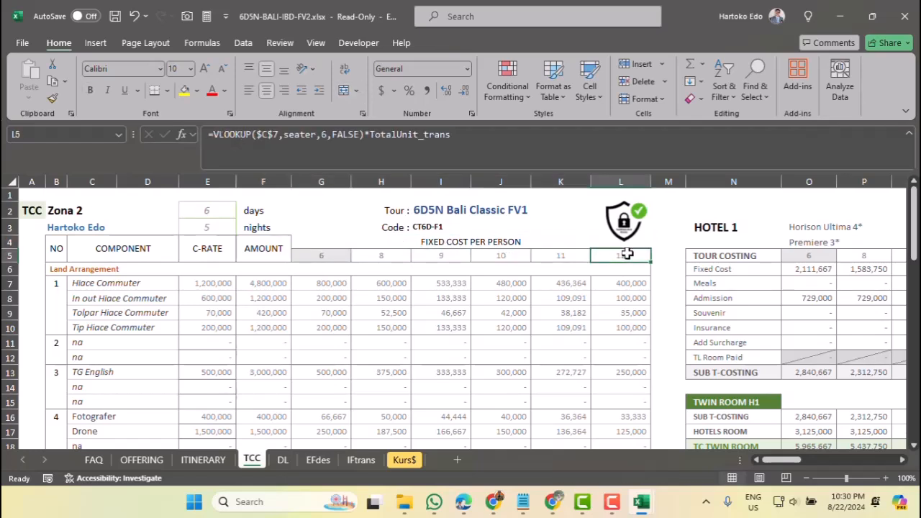
{"action": "left_click", "coordinate": [325, 256]}
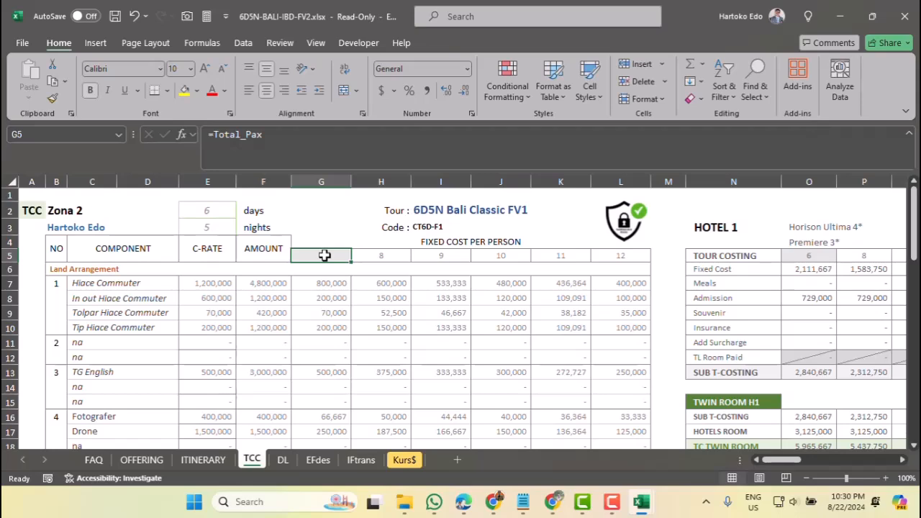
Step: Start a VLOOKUP in E20 for the Spare/other rate, using the Hiace Commuter cell C7 as the lookup value
{"action": "scroll", "coordinate": [325, 256], "scroll_direction": "down", "scroll_amount": 2}
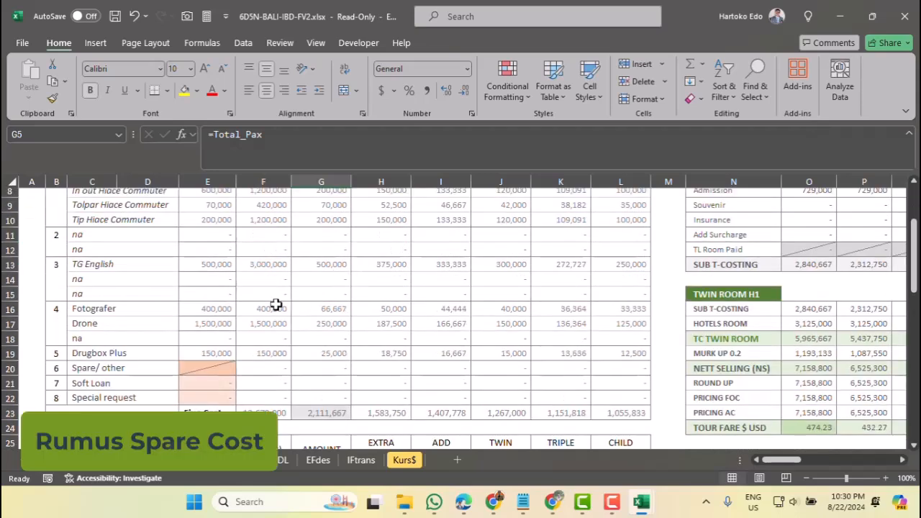
{"action": "left_click", "coordinate": [208, 369]}
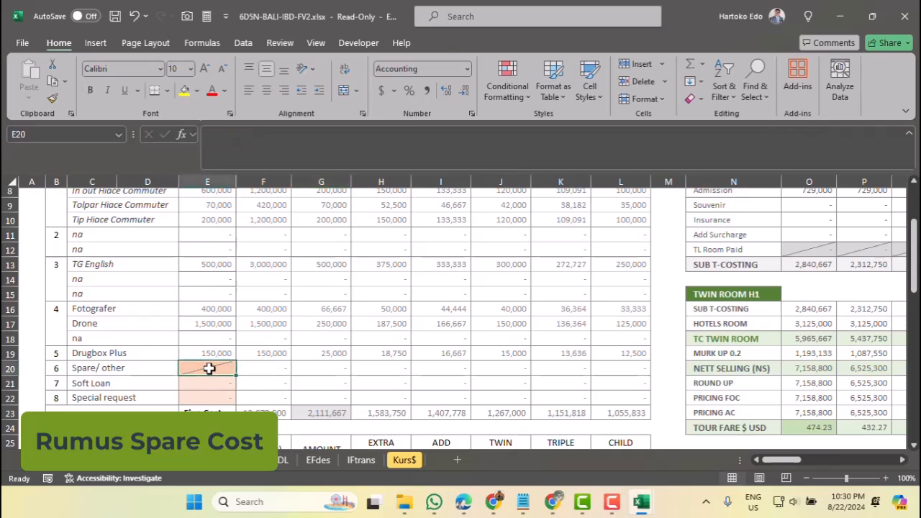
{"action": "left_click", "coordinate": [705, 66]}
{"action": "left_click", "coordinate": [729, 179]}
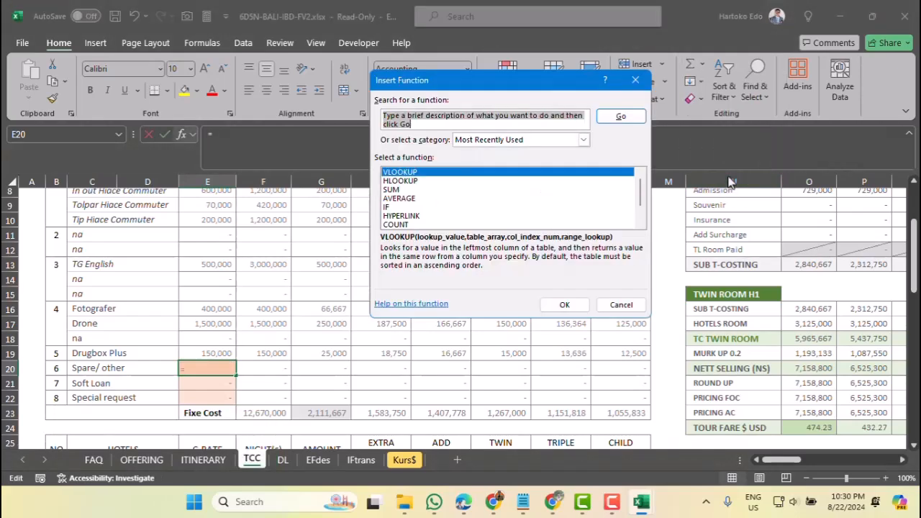
{"action": "double_click", "coordinate": [396, 173]}
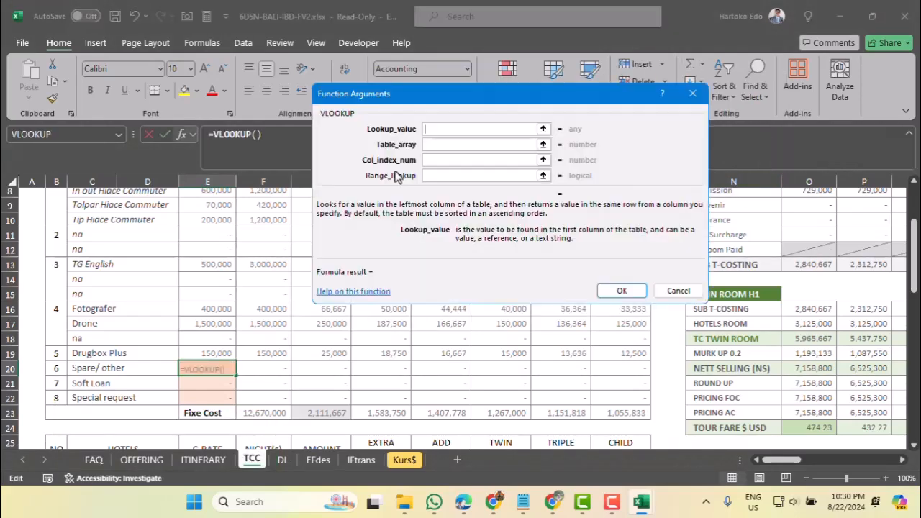
{"action": "scroll", "coordinate": [144, 338], "scroll_direction": "up", "scroll_amount": 3}
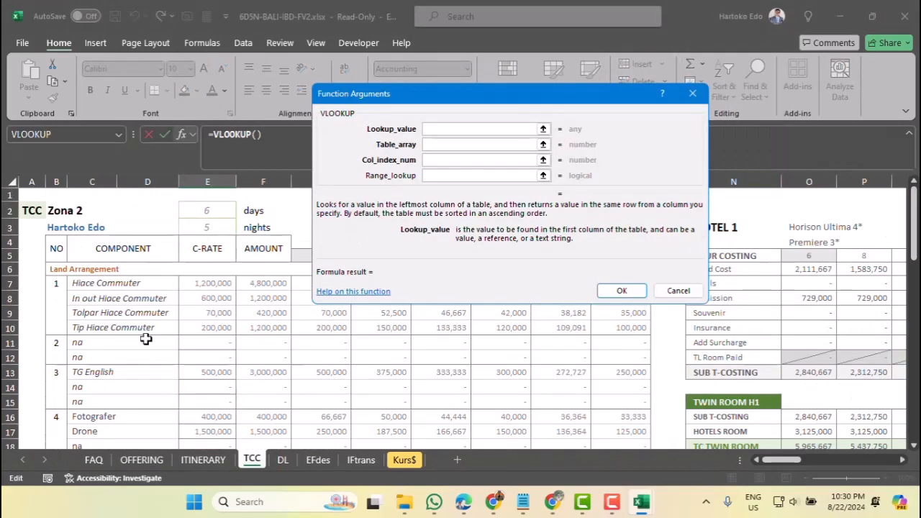
{"action": "left_click", "coordinate": [102, 282]}
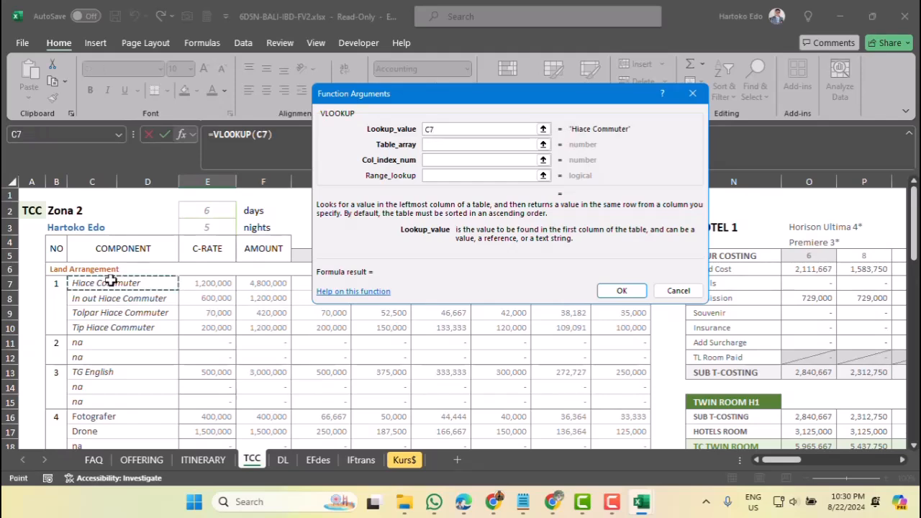
Step: Set the VLOOKUP table array to the Spare tariffs in $B$58:$E$69 on the FOREIGN sheet of CONFITARIFF-BALI.xlsx
{"action": "left_click", "coordinate": [543, 145]}
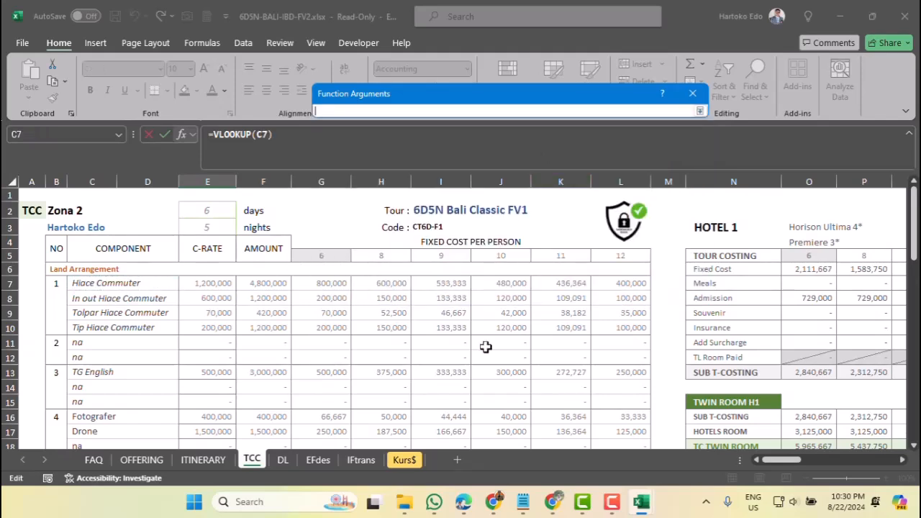
{"action": "mouse_move", "coordinate": [641, 501]}
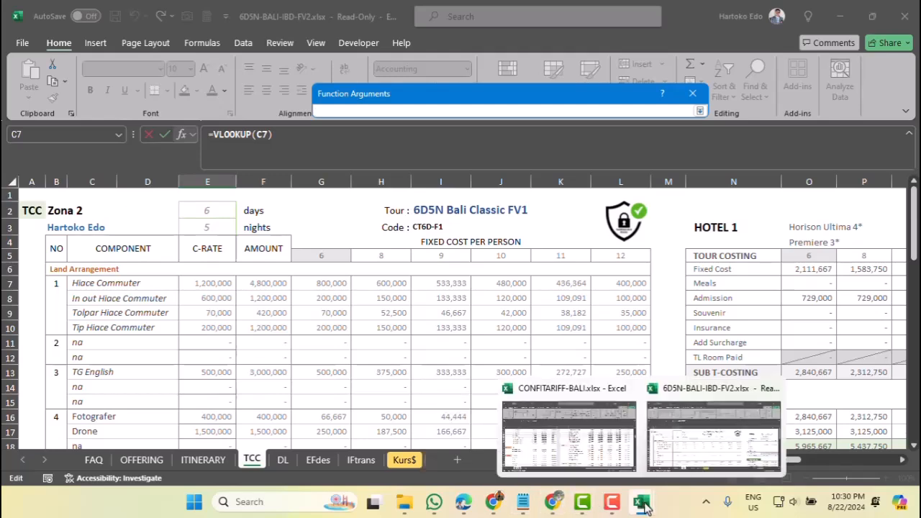
{"action": "left_click", "coordinate": [600, 455]}
{"action": "scroll", "coordinate": [194, 346], "scroll_direction": "down", "scroll_amount": 4}
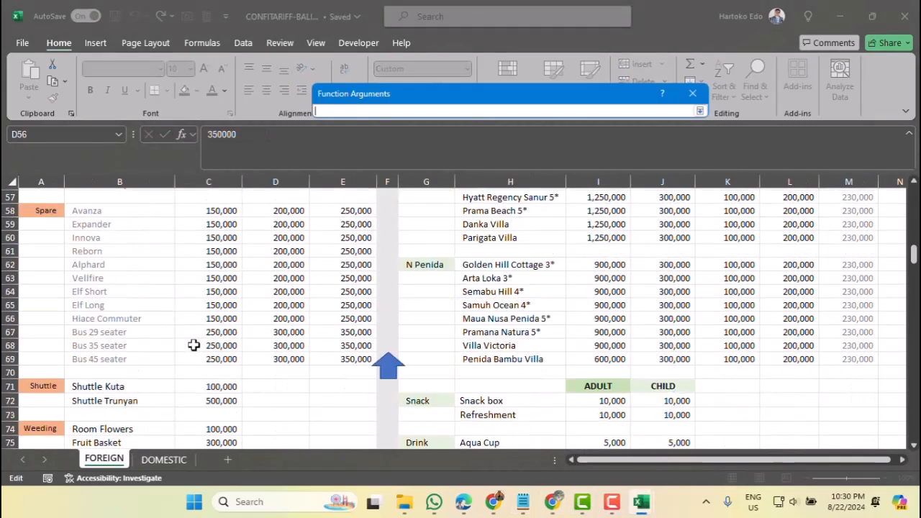
{"action": "left_click_drag", "start_coordinate": [166, 259], "coordinate": [315, 359]}
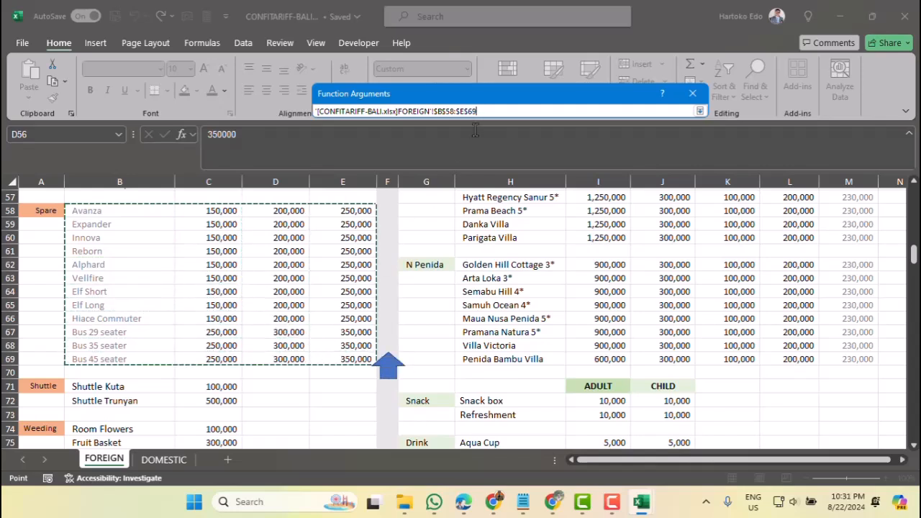
{"action": "key", "text": "Return"}
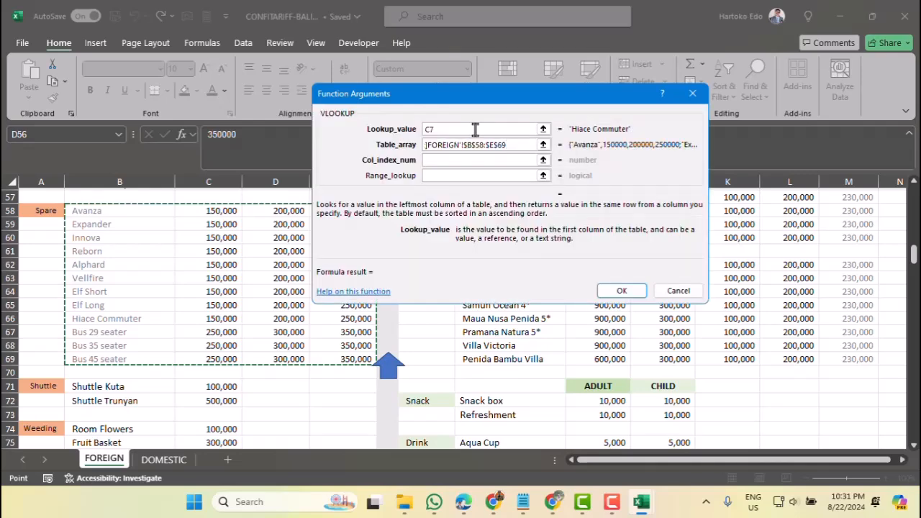
Step: Finish the Spare/other VLOOKUP with column index 2 and range lookup FALSE
{"action": "left_click", "coordinate": [448, 165]}
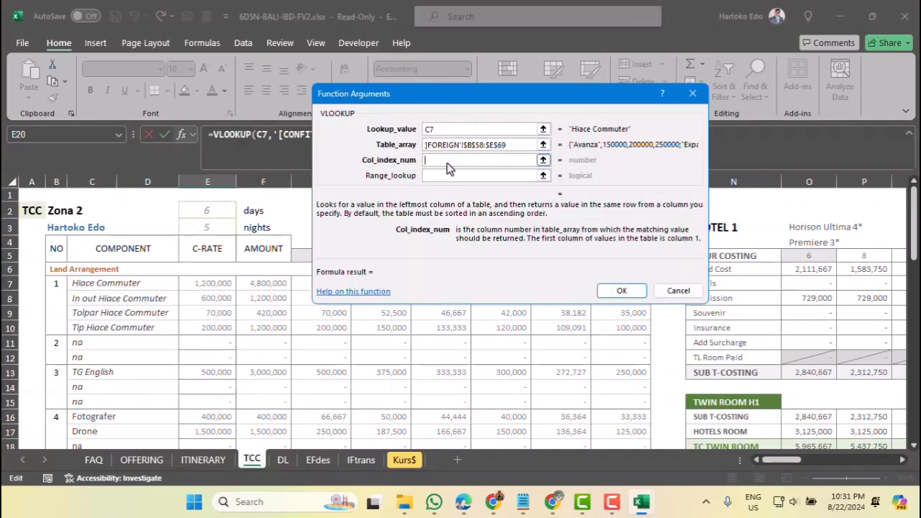
{"action": "type", "text": "2"}
{"action": "left_click", "coordinate": [434, 177]}
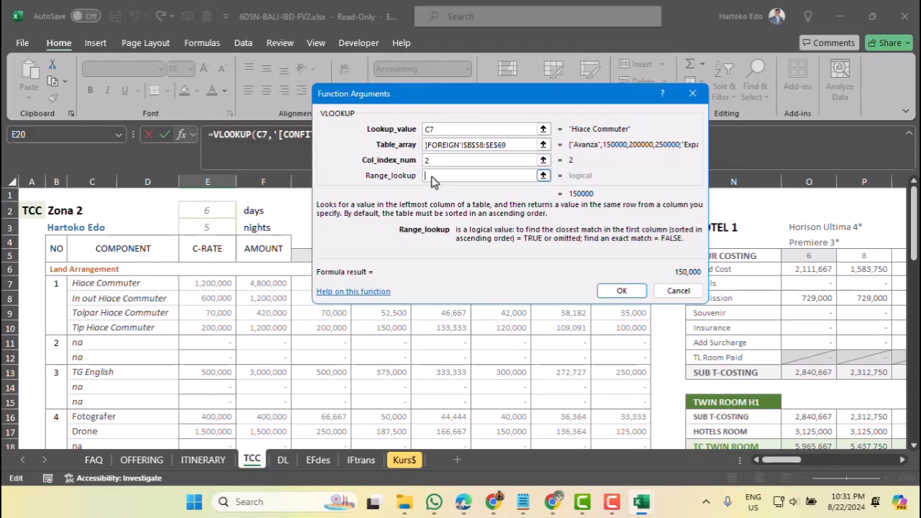
{"action": "type", "text": "false"}
{"action": "key", "text": "Return"}
{"action": "scroll", "coordinate": [253, 367], "scroll_direction": "down", "scroll_amount": 2}
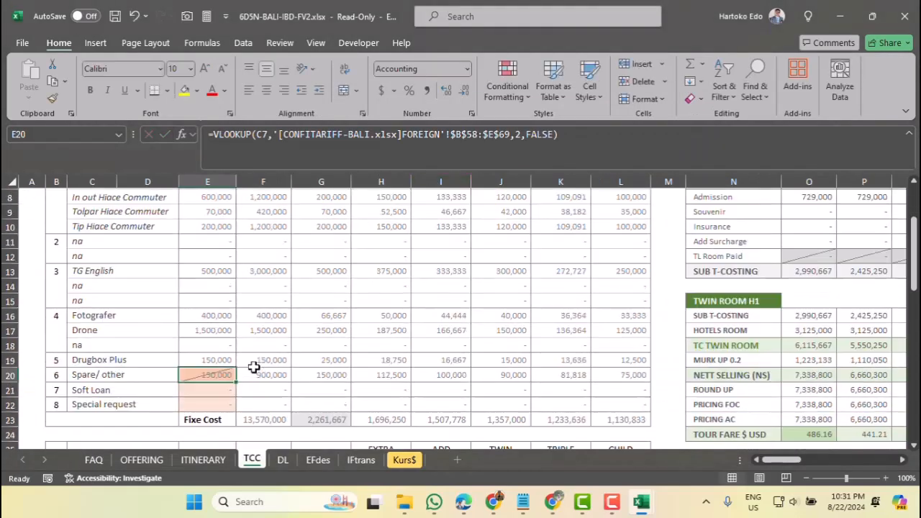
Step: Link the Soft Loan rate in E21 of the TCC sheet to the Soft Loan amount in FAQ!D29
{"action": "key", "text": "Return"}
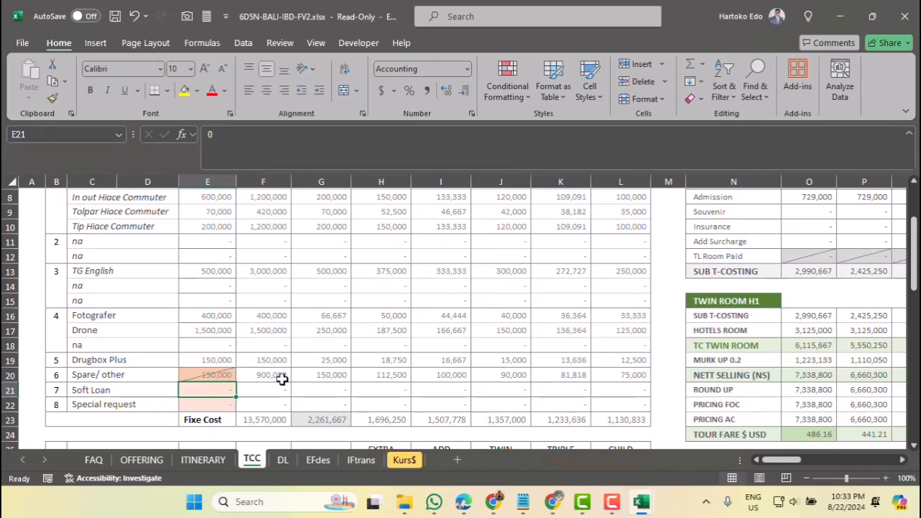
{"action": "type", "text": "="}
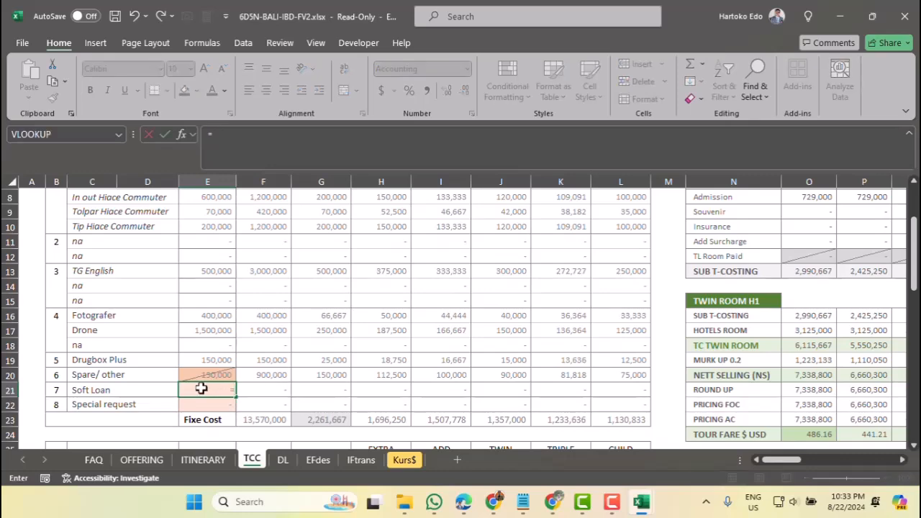
{"action": "left_click", "coordinate": [95, 460]}
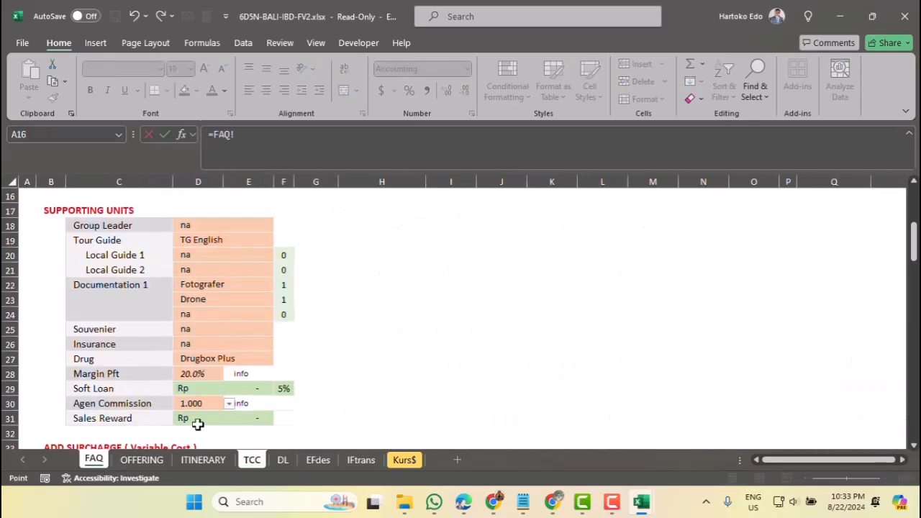
{"action": "left_click", "coordinate": [235, 389]}
{"action": "key", "text": "Return"}
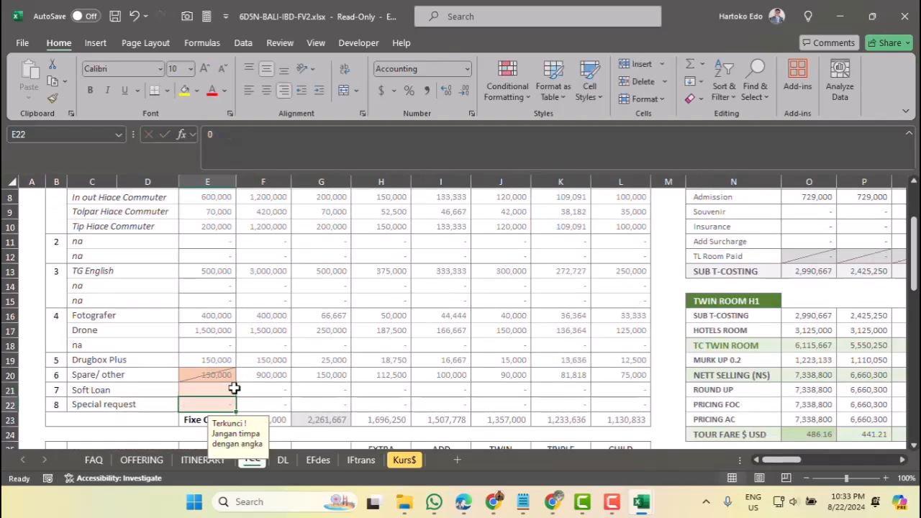
Step: Link the Special request rate in E22 of the TCC sheet to the Special Request amount in FAQ!D15
{"action": "type", "text": "="}
{"action": "left_click", "coordinate": [96, 460]}
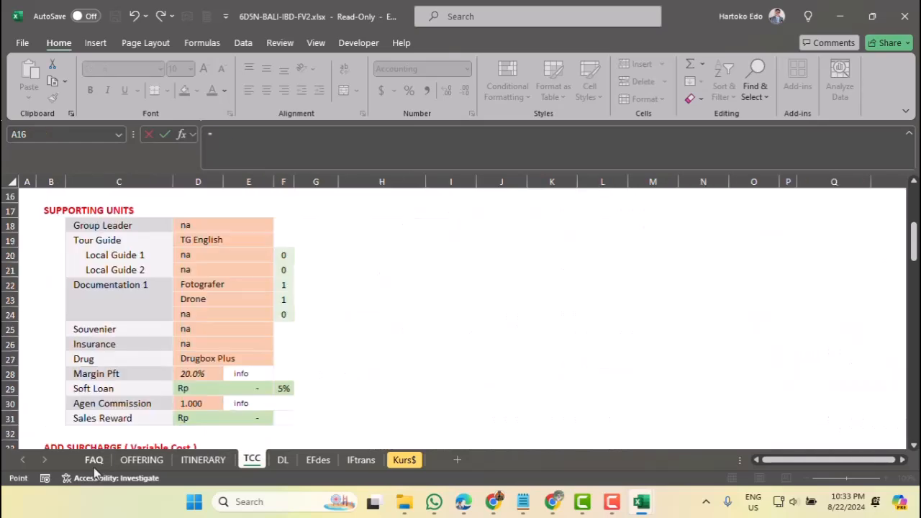
{"action": "scroll", "coordinate": [205, 386], "scroll_direction": "up", "scroll_amount": 3}
{"action": "left_click", "coordinate": [205, 295]}
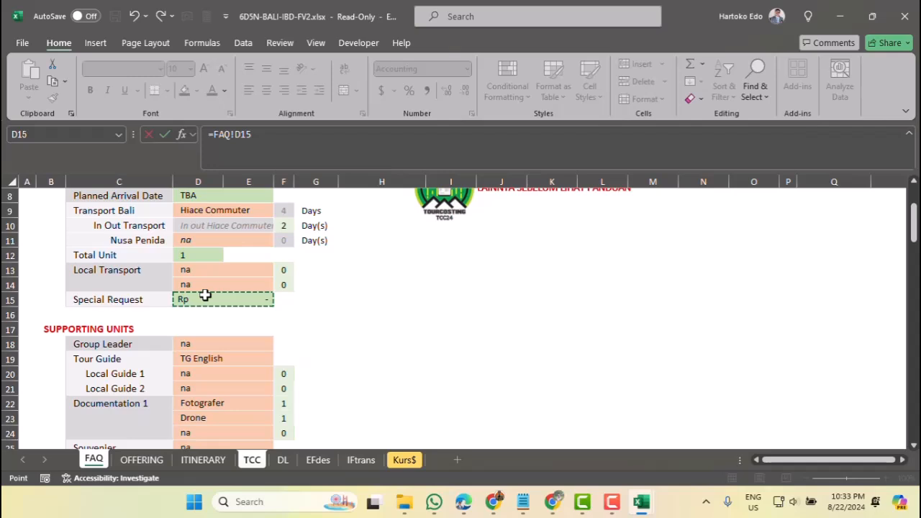
{"action": "key", "text": "Return"}
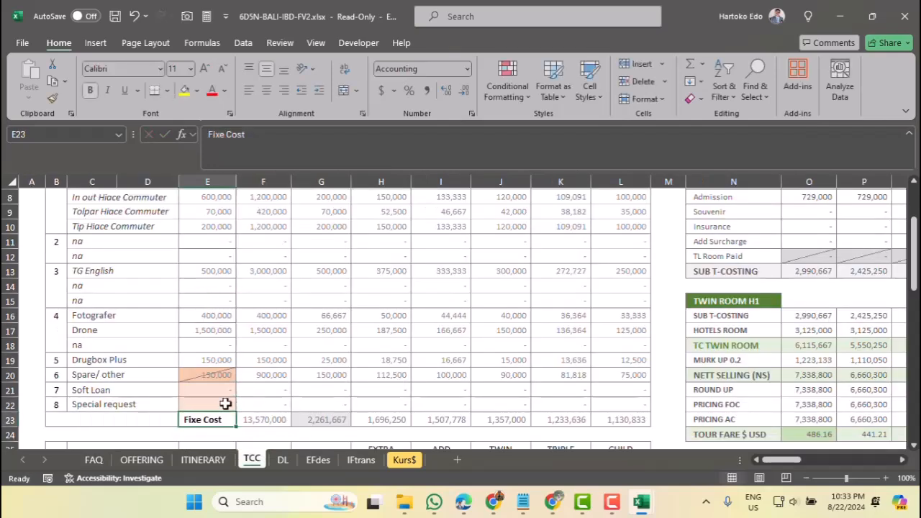
Step: Set the Soft Loan amount in D29 of the FAQ sheet to 10000000
{"action": "left_click", "coordinate": [200, 387]}
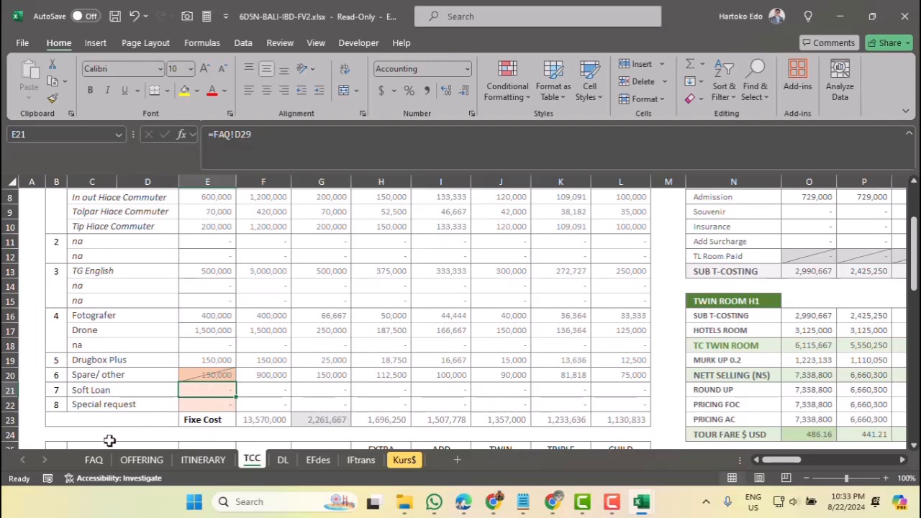
{"action": "left_click", "coordinate": [94, 460]}
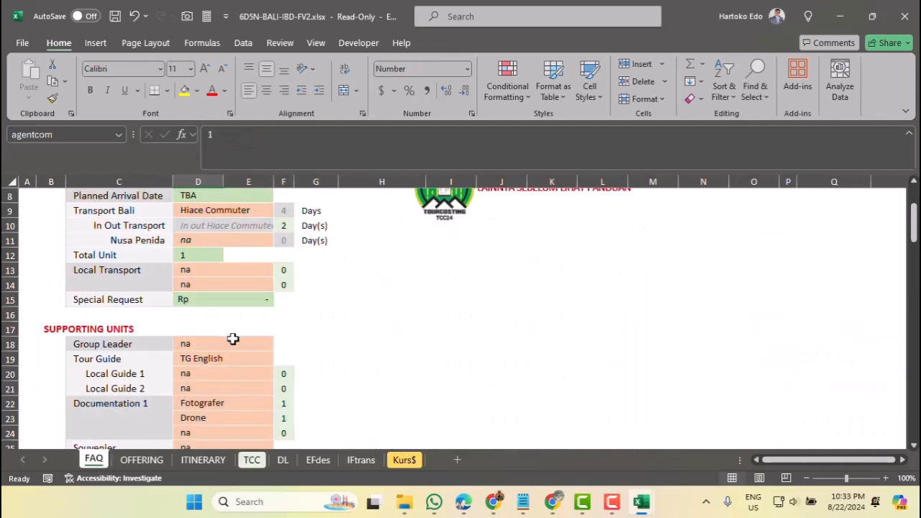
{"action": "scroll", "coordinate": [232, 338], "scroll_direction": "down", "scroll_amount": 4}
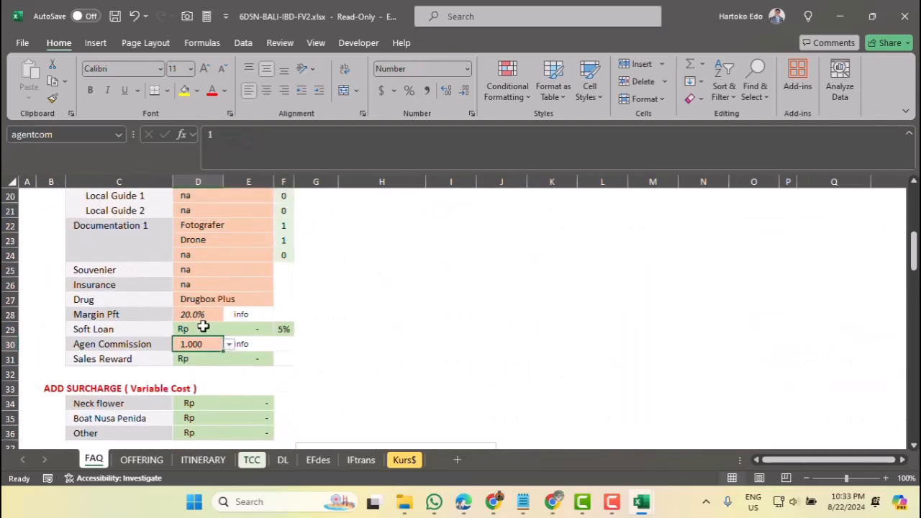
{"action": "left_click", "coordinate": [204, 329]}
{"action": "type", "text": "10000000"}
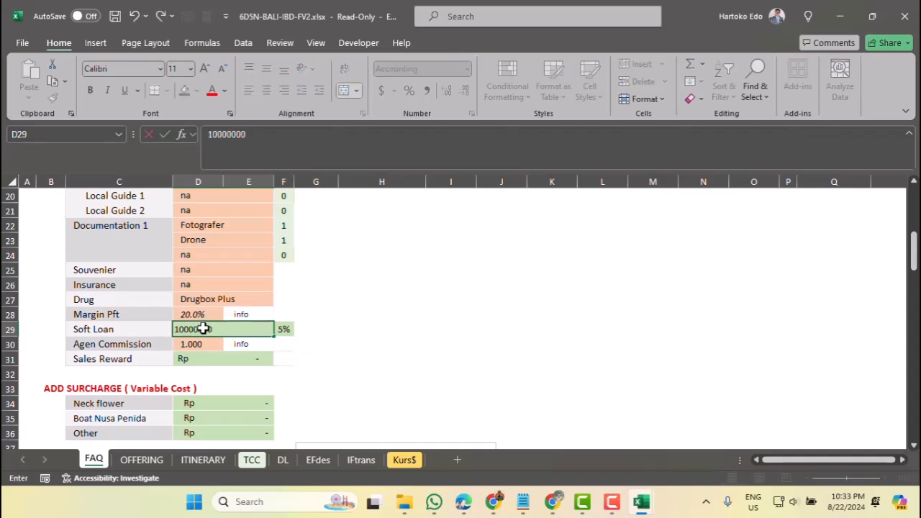
{"action": "key", "text": "Return"}
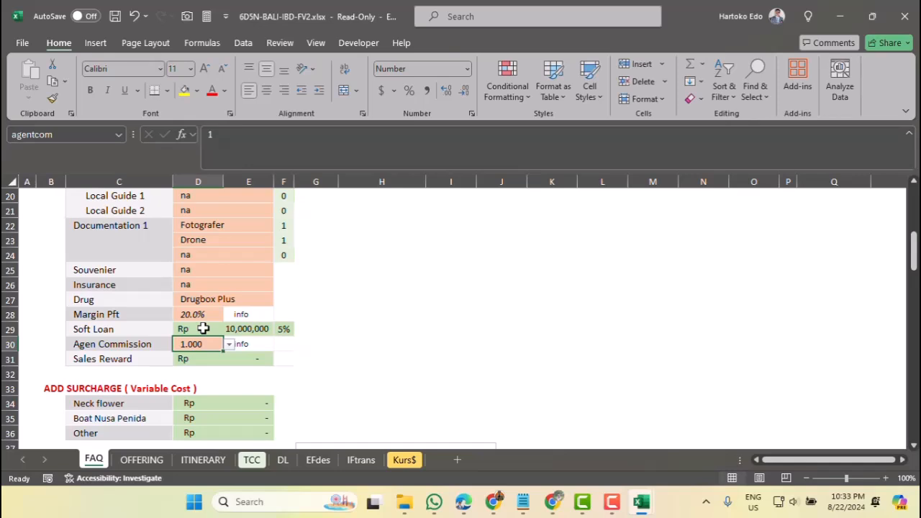
Step: Check the Soft Loan amount and share-profit percentage in FAQ row 29, and examine the Soft Loan formulas in E21 and F21 of the TCC sheet
{"action": "left_click", "coordinate": [203, 329]}
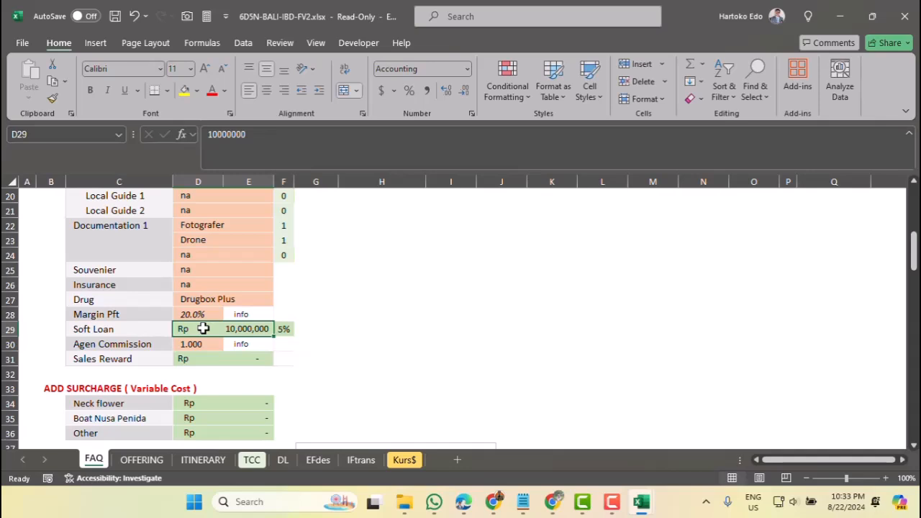
{"action": "left_click", "coordinate": [284, 330]}
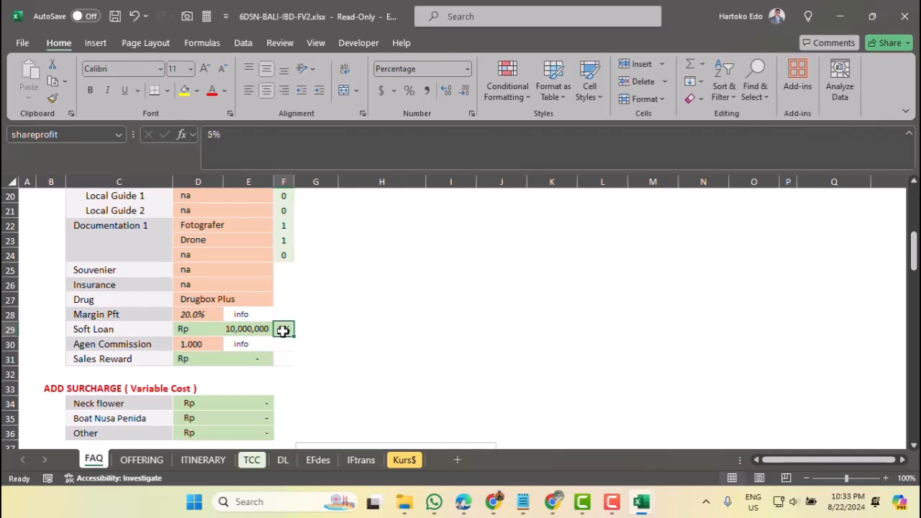
{"action": "left_click", "coordinate": [252, 461]}
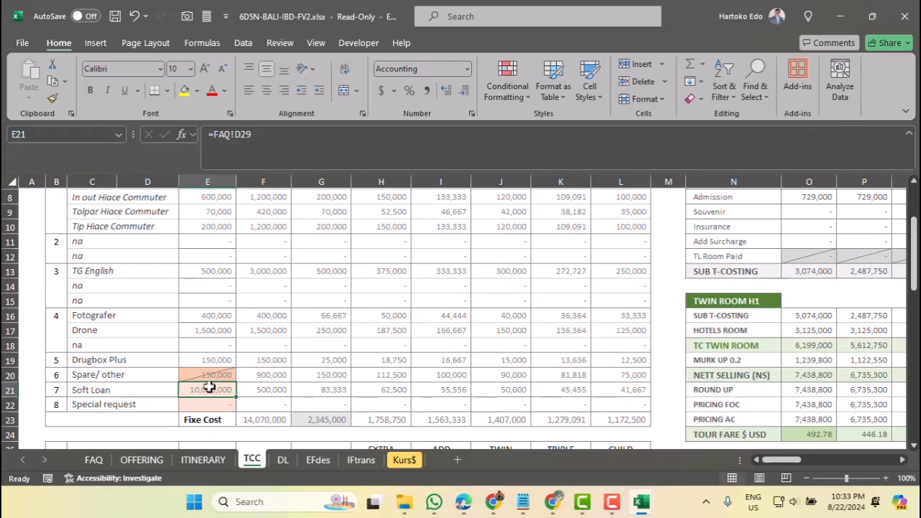
{"action": "left_click", "coordinate": [266, 392]}
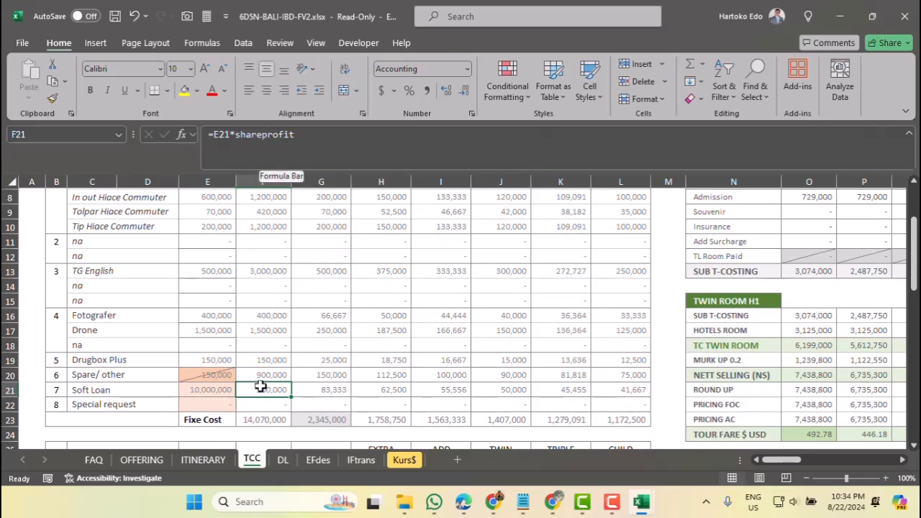
{"action": "left_click", "coordinate": [200, 389]}
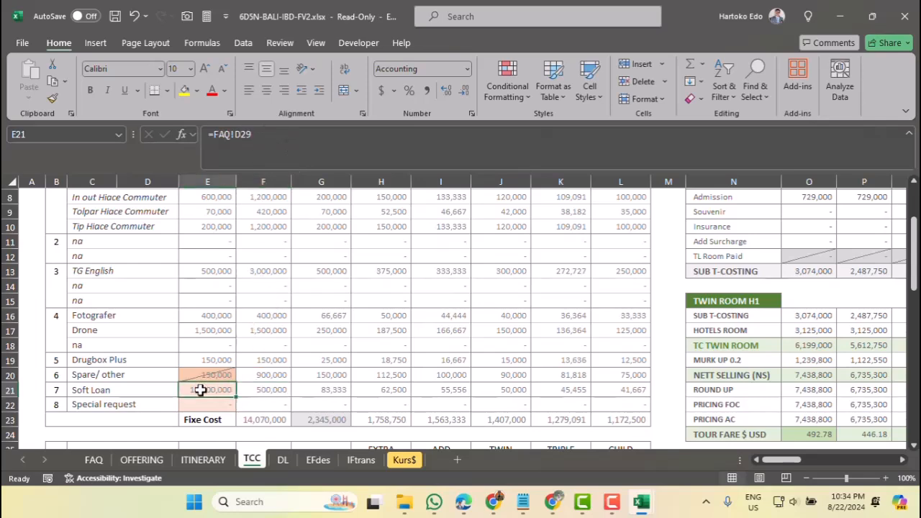
{"action": "left_click", "coordinate": [263, 389]}
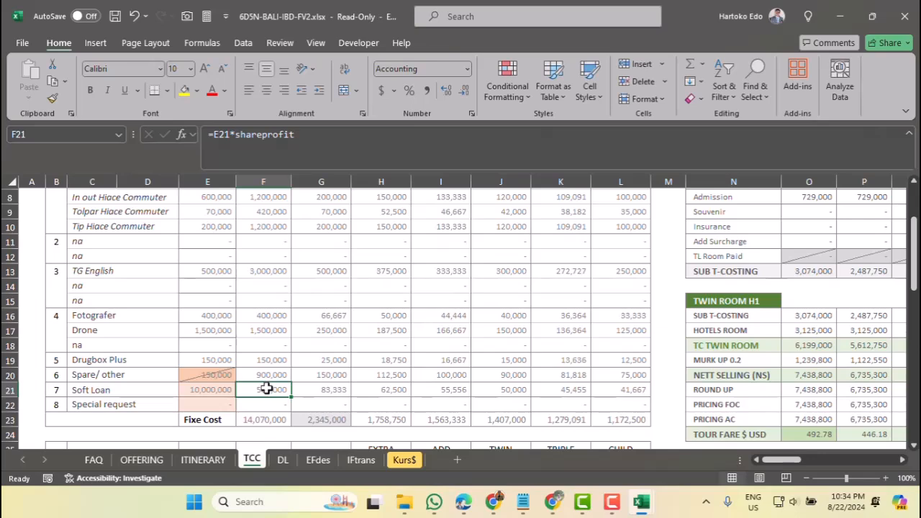
Step: Check the Special request link in E22 of the TCC sheet and review its source field and the Soft Loan row on the FAQ sheet
{"action": "left_click", "coordinate": [204, 405]}
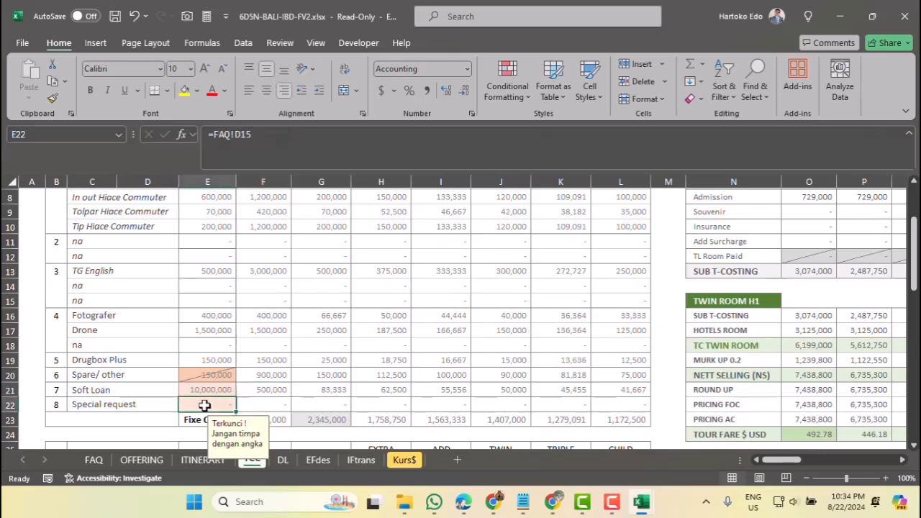
{"action": "left_click", "coordinate": [93, 460]}
{"action": "scroll", "coordinate": [259, 341], "scroll_direction": "up", "scroll_amount": 7}
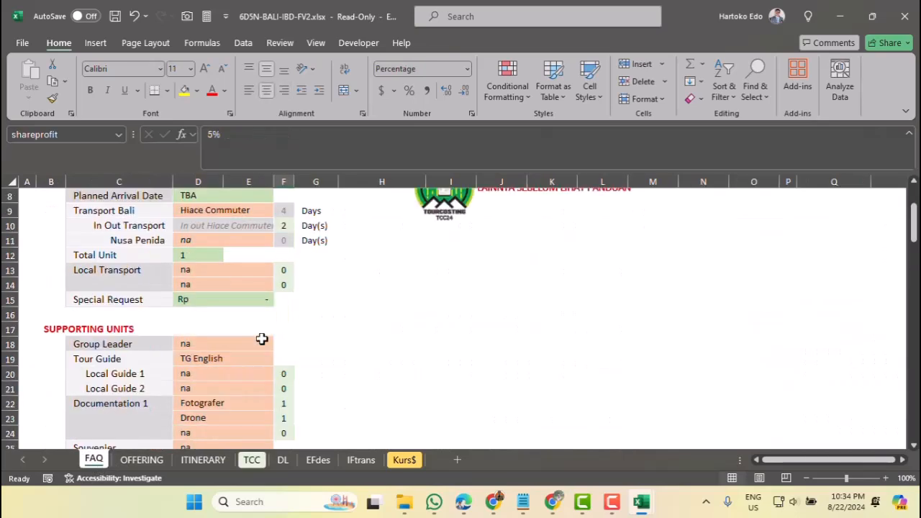
{"action": "scroll", "coordinate": [262, 340], "scroll_direction": "down", "scroll_amount": 7}
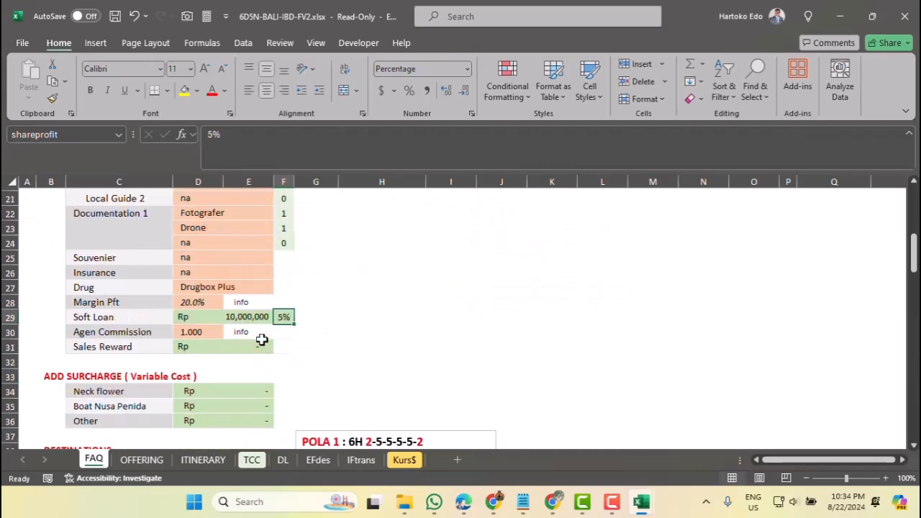
Step: Set the Special Request amount in D15 of the FAQ sheet to 1500000
{"action": "left_click", "coordinate": [209, 351]}
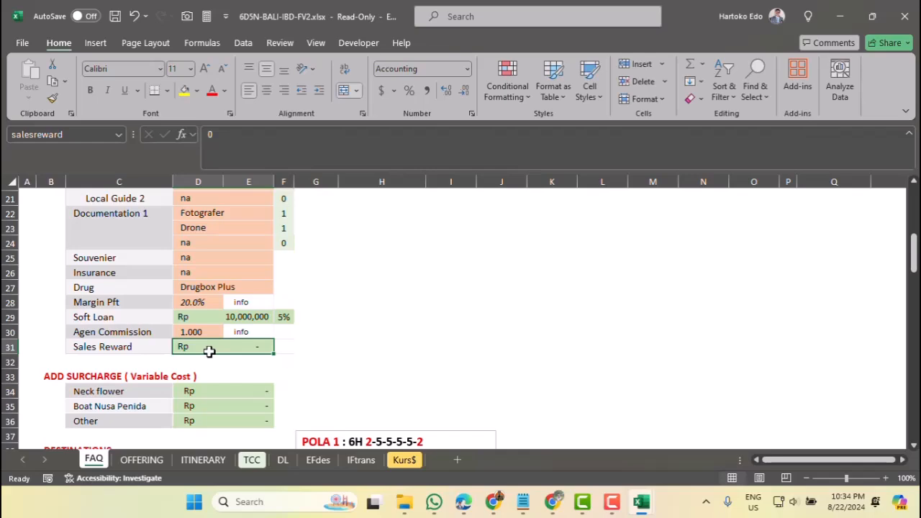
{"action": "scroll", "coordinate": [208, 350], "scroll_direction": "down", "scroll_amount": 1}
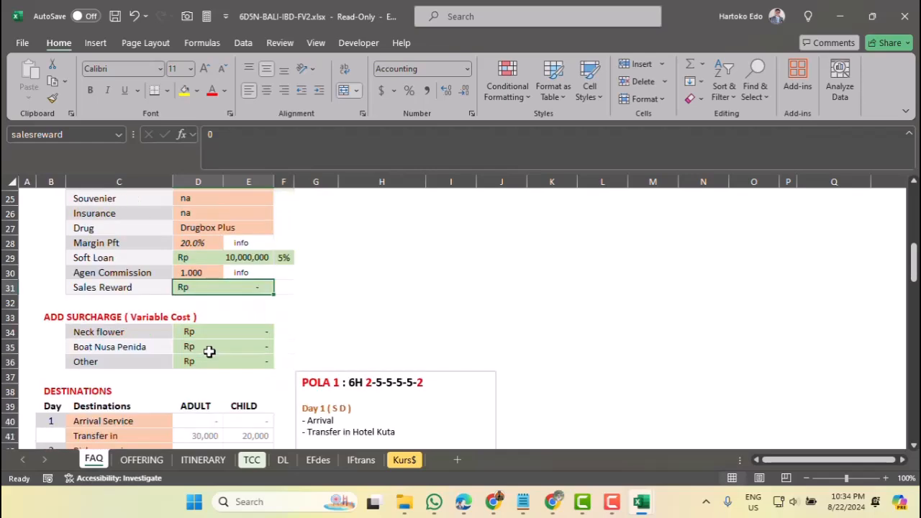
{"action": "scroll", "coordinate": [209, 350], "scroll_direction": "down", "scroll_amount": 5}
{"action": "scroll", "coordinate": [208, 350], "scroll_direction": "up", "scroll_amount": 12}
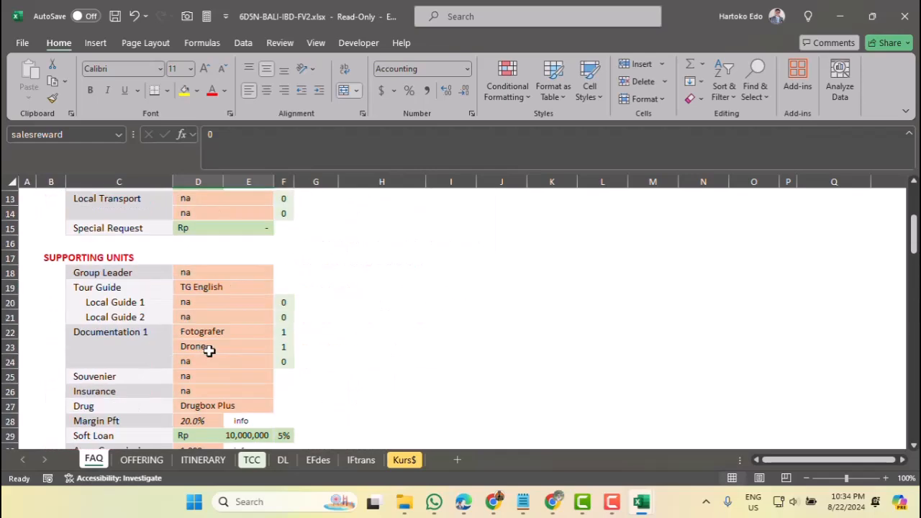
{"action": "scroll", "coordinate": [209, 350], "scroll_direction": "up", "scroll_amount": 2}
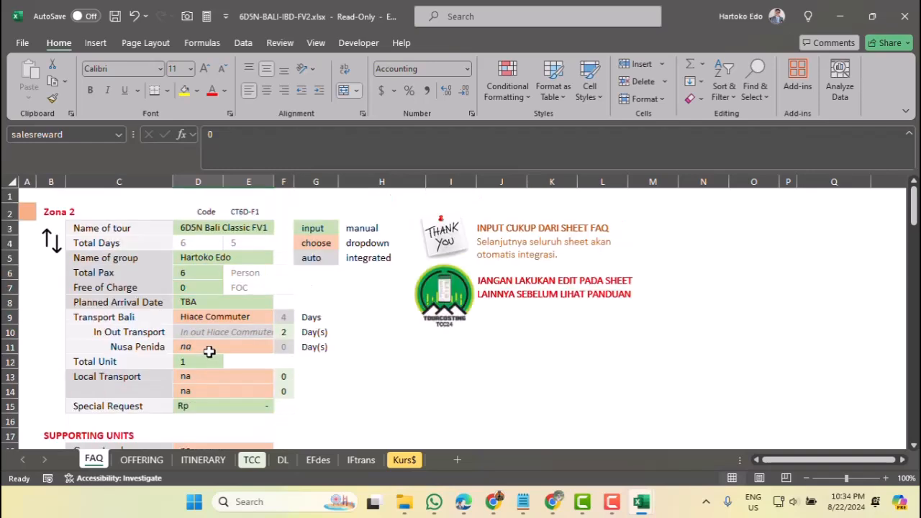
{"action": "left_click", "coordinate": [199, 406]}
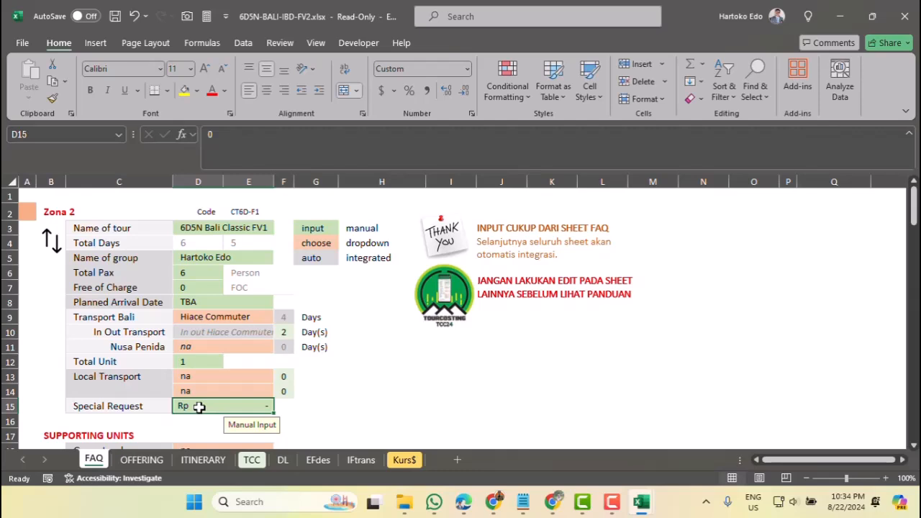
{"action": "type", "text": "1500000"}
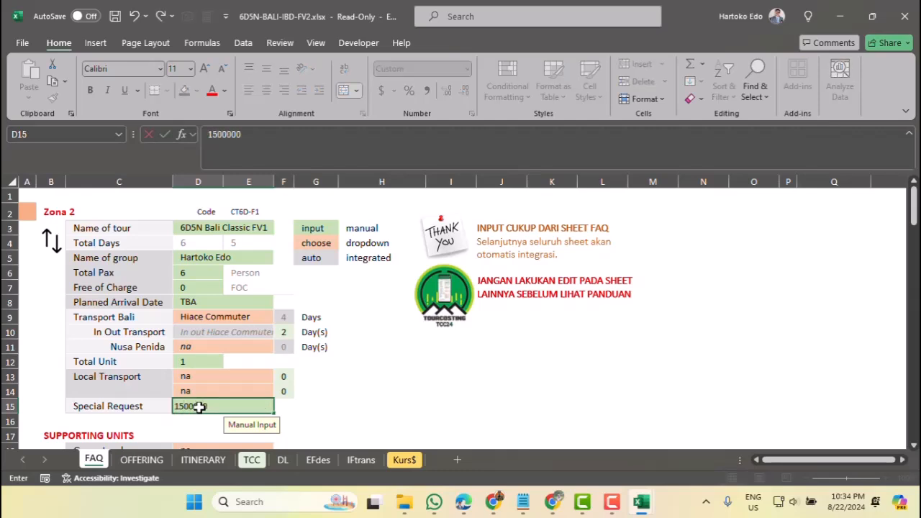
{"action": "key", "text": "Return"}
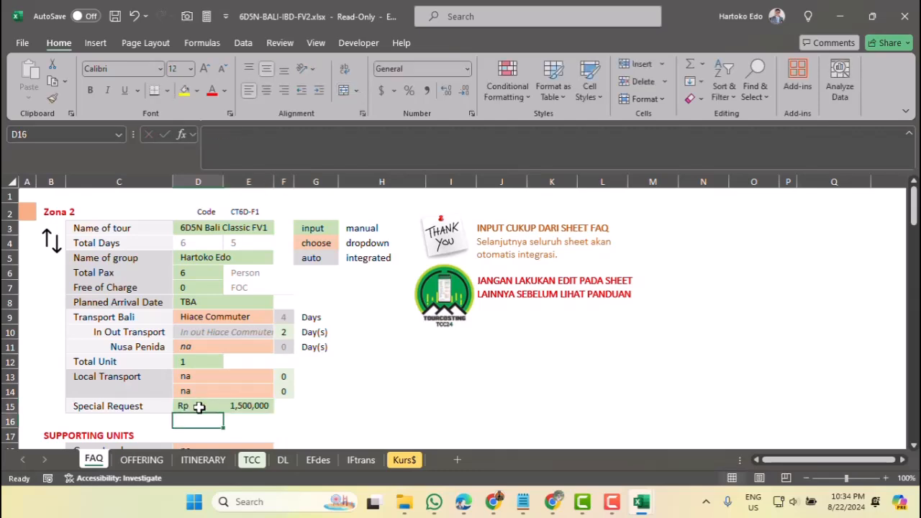
Step: Check the Special request amount and per-person formulas in F22 to H22 of the TCC sheet
{"action": "left_click", "coordinate": [251, 460]}
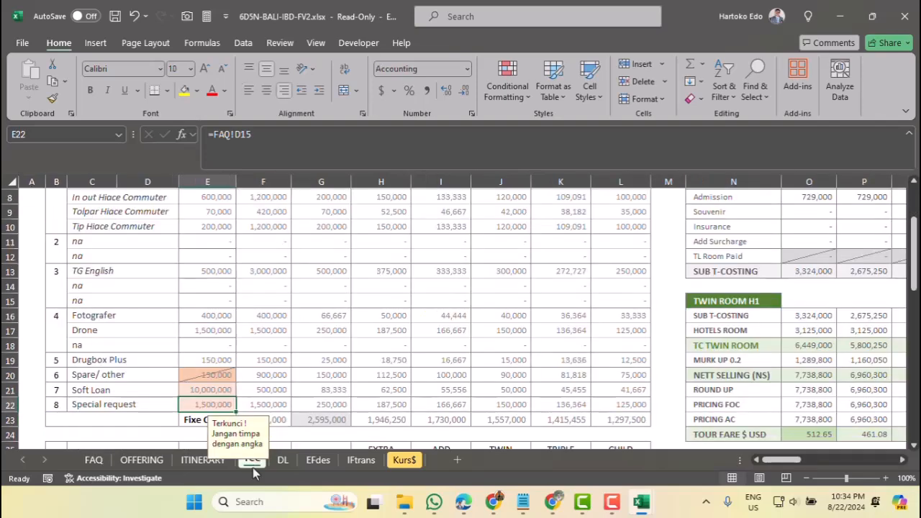
{"action": "left_click", "coordinate": [265, 408]}
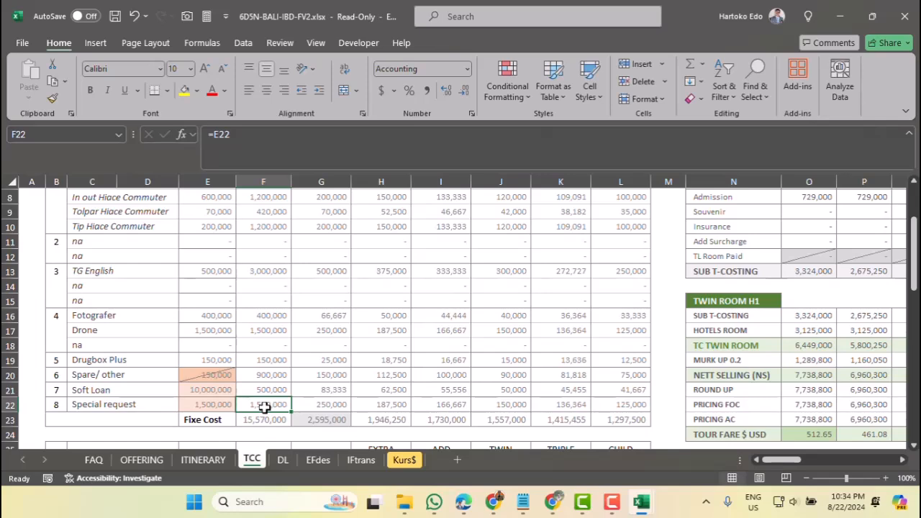
{"action": "left_click", "coordinate": [329, 400]}
{"action": "left_click", "coordinate": [377, 402]}
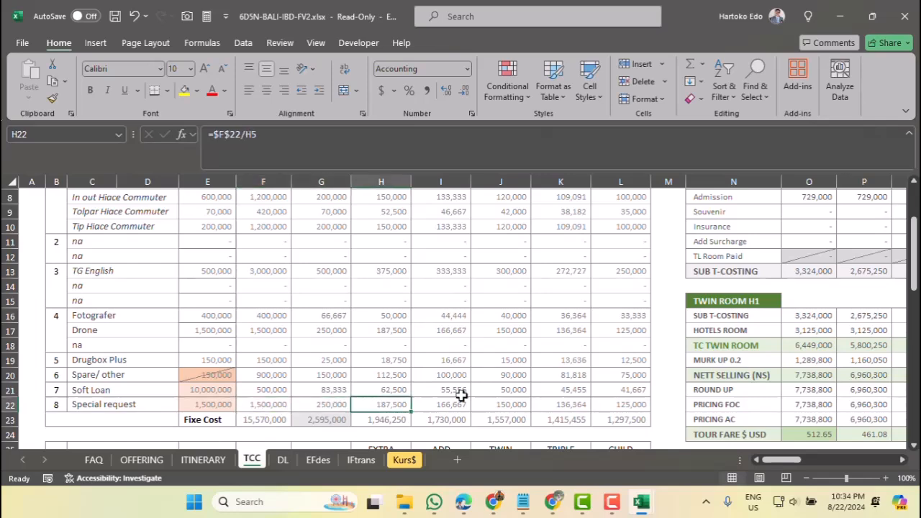
Step: Examine the Fixe Cost sums in G23, H23 and L23 against their pax counts in row 5 of the TCC sheet
{"action": "left_click", "coordinate": [325, 419]}
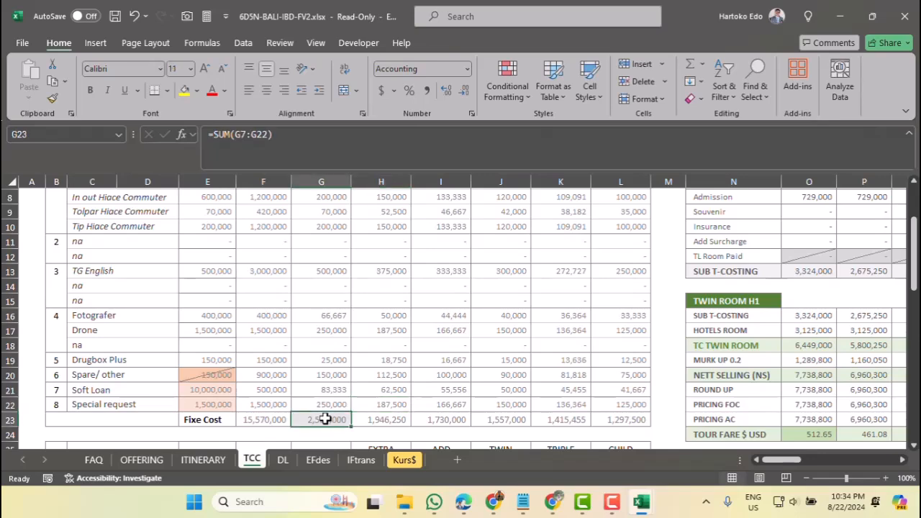
{"action": "scroll", "coordinate": [323, 403], "scroll_direction": "up", "scroll_amount": 3}
{"action": "left_click", "coordinate": [335, 256]}
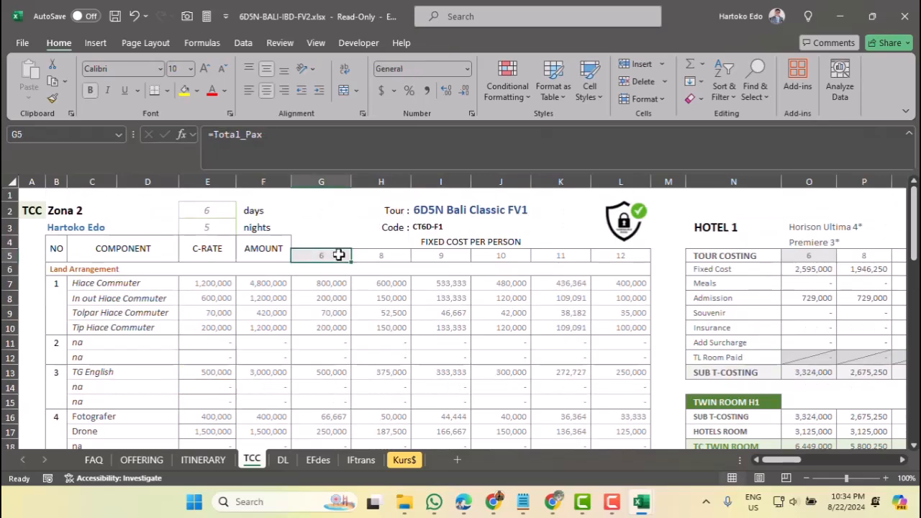
{"action": "left_click", "coordinate": [385, 258]}
{"action": "scroll", "coordinate": [400, 331], "scroll_direction": "down", "scroll_amount": 4}
{"action": "left_click", "coordinate": [387, 359]}
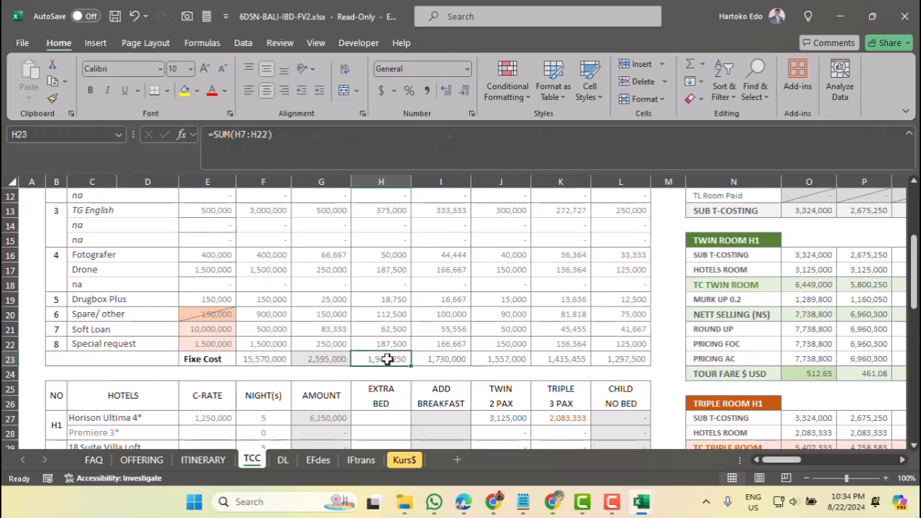
{"action": "scroll", "coordinate": [432, 350], "scroll_direction": "up", "scroll_amount": 4}
{"action": "left_click", "coordinate": [623, 259]}
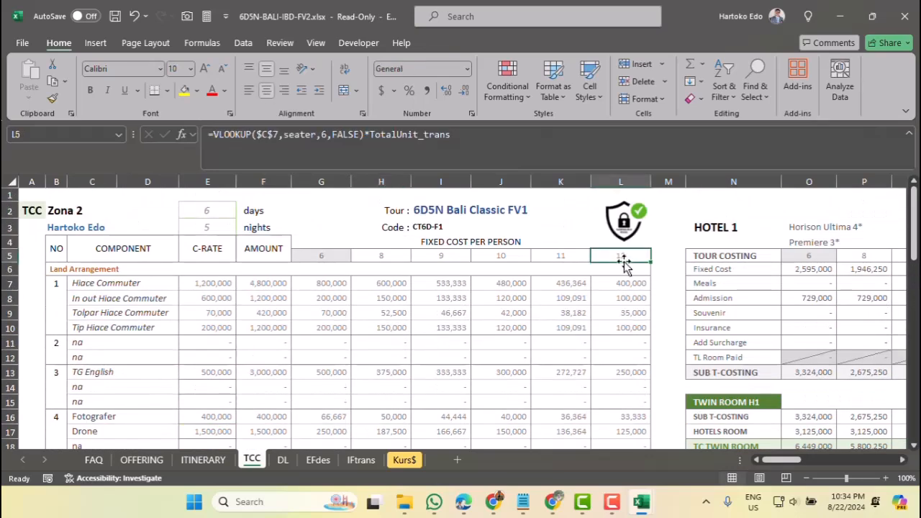
{"action": "scroll", "coordinate": [623, 260], "scroll_direction": "down", "scroll_amount": 4}
{"action": "left_click", "coordinate": [625, 359]}
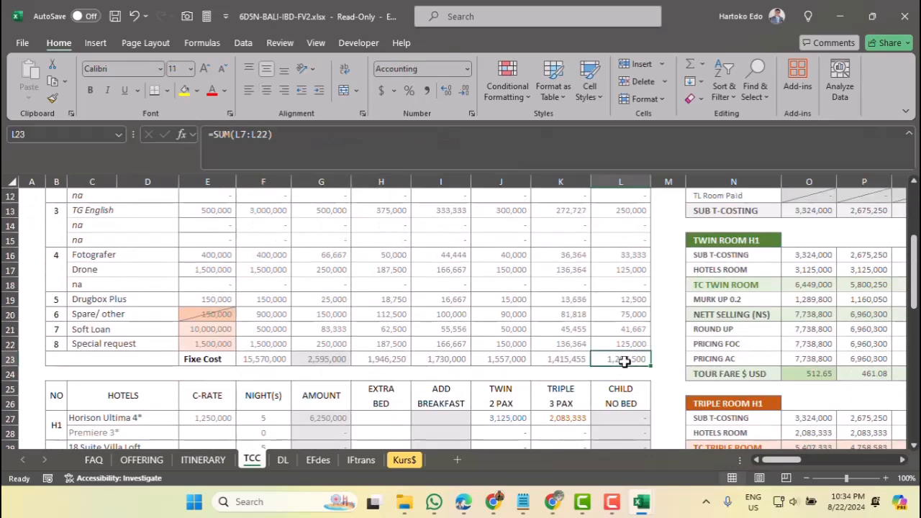
Step: Check the Fixed Cost links in T6 and O6 of the Hotel 1 tour costing table against the Fixe Cost sum in G23
{"action": "left_click_drag", "start_coordinate": [790, 459], "coordinate": [811, 467]}
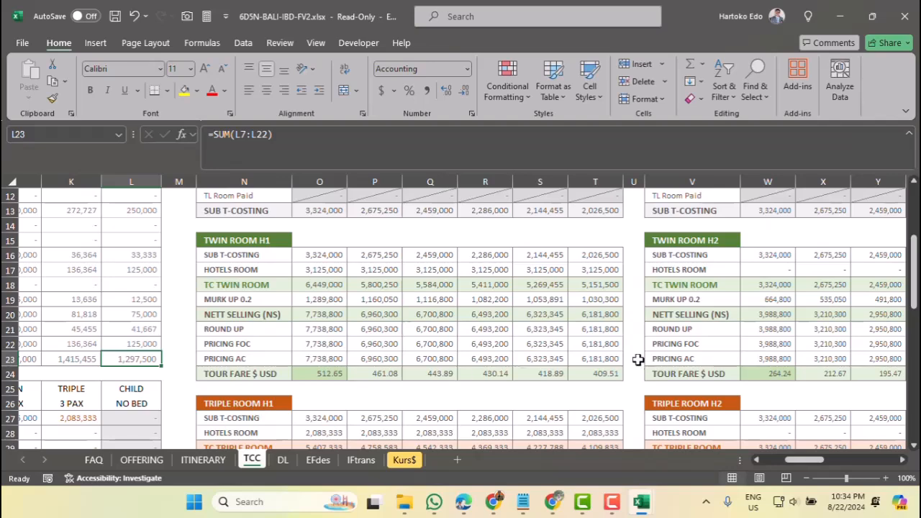
{"action": "scroll", "coordinate": [609, 286], "scroll_direction": "up", "scroll_amount": 1}
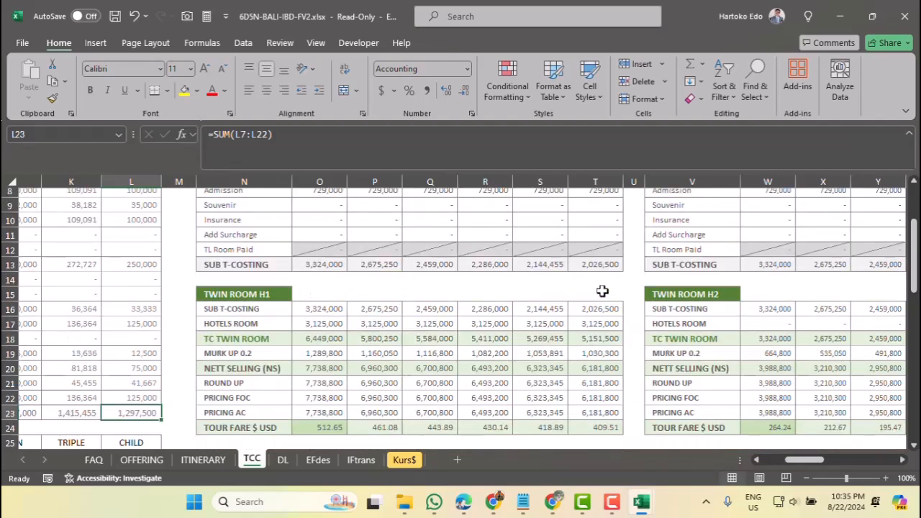
{"action": "scroll", "coordinate": [602, 290], "scroll_direction": "up", "scroll_amount": 1}
{"action": "left_click", "coordinate": [601, 214]}
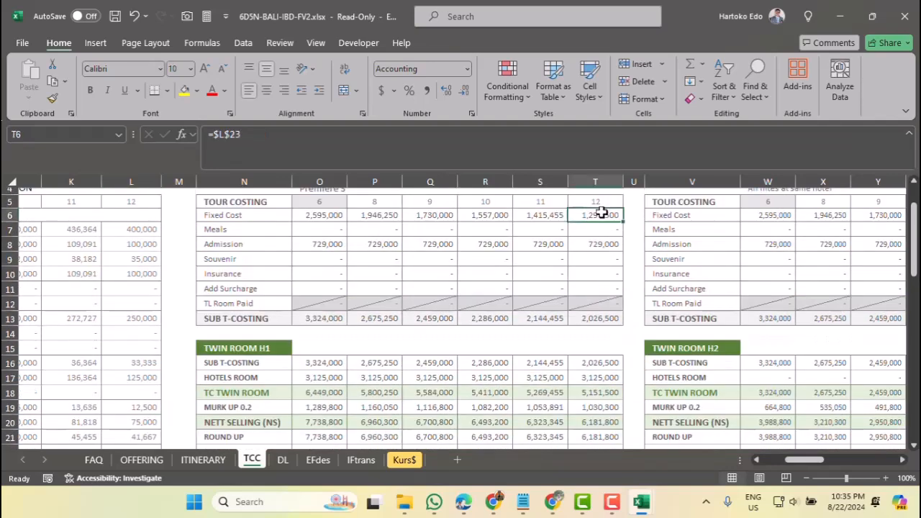
{"action": "left_click", "coordinate": [313, 215]}
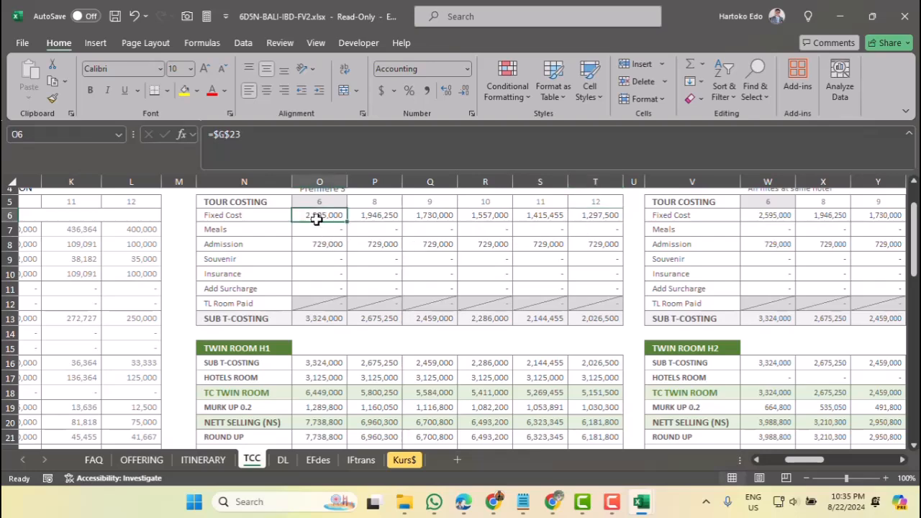
{"action": "left_click_drag", "start_coordinate": [789, 460], "coordinate": [773, 464]}
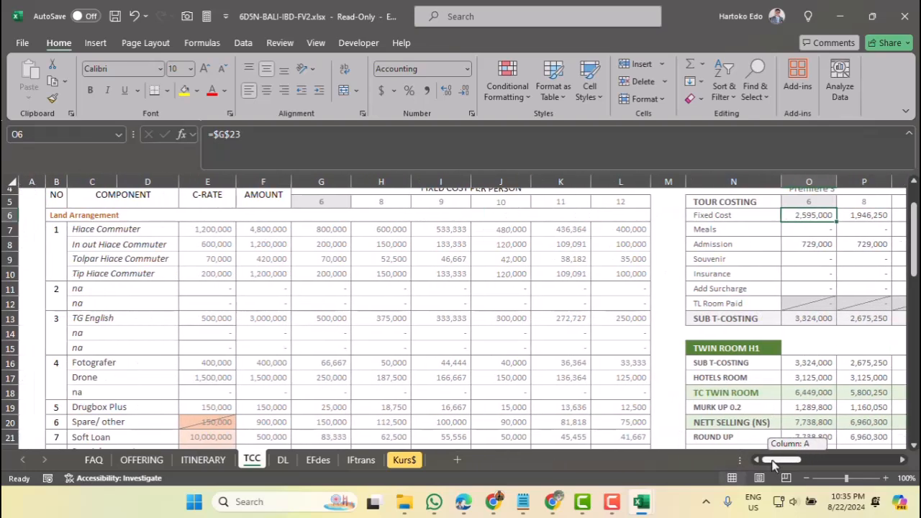
{"action": "scroll", "coordinate": [288, 345], "scroll_direction": "down", "scroll_amount": 4}
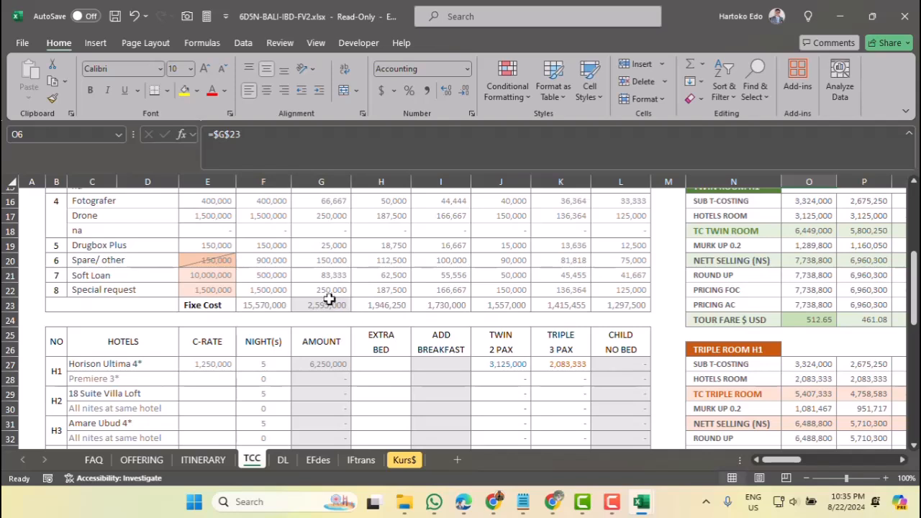
{"action": "left_click", "coordinate": [328, 302]}
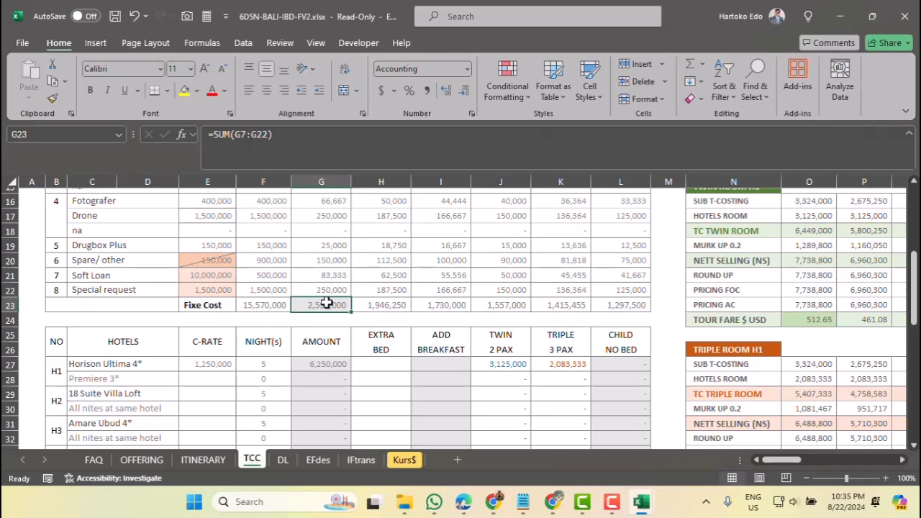
Step: Replace the Horison Ultima 4* rate in E27 of the TCC sheet with a VLOOKUP that uses C27 as its lookup value
{"action": "left_click", "coordinate": [208, 364]}
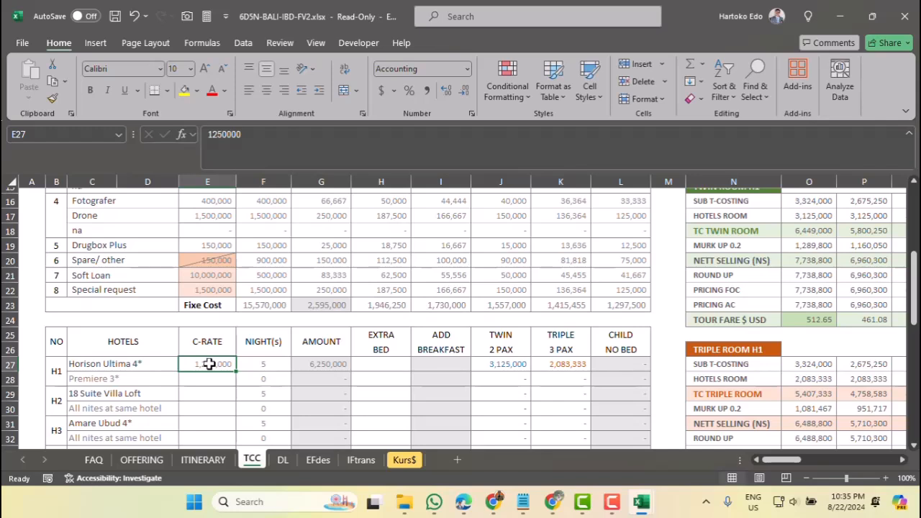
{"action": "key", "text": "Delete"}
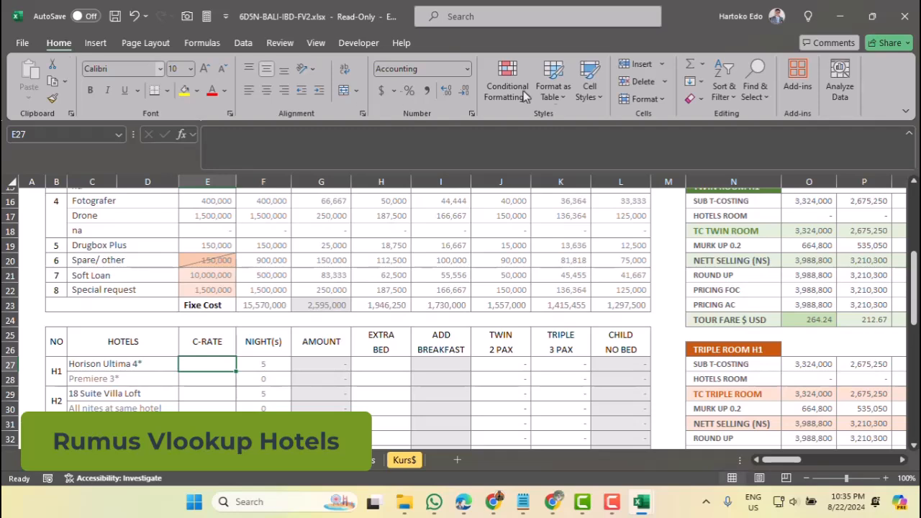
{"action": "left_click", "coordinate": [703, 66]}
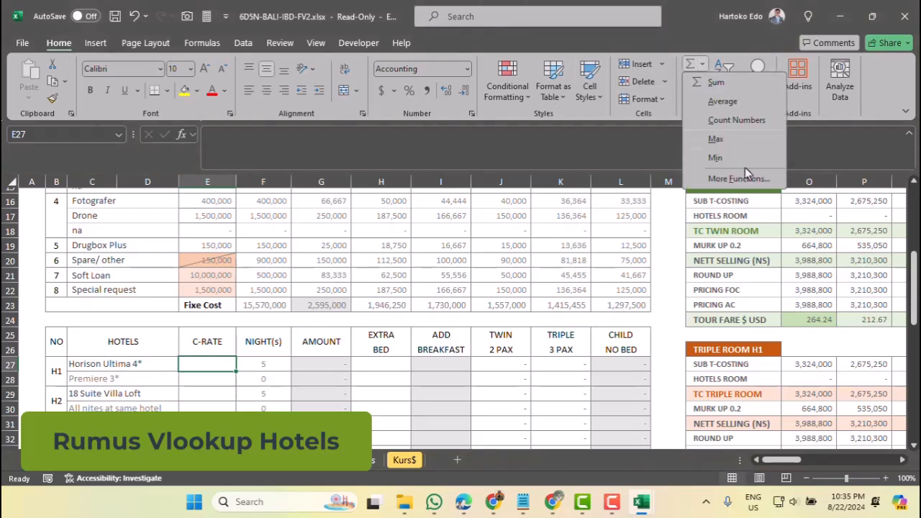
{"action": "left_click", "coordinate": [725, 180]}
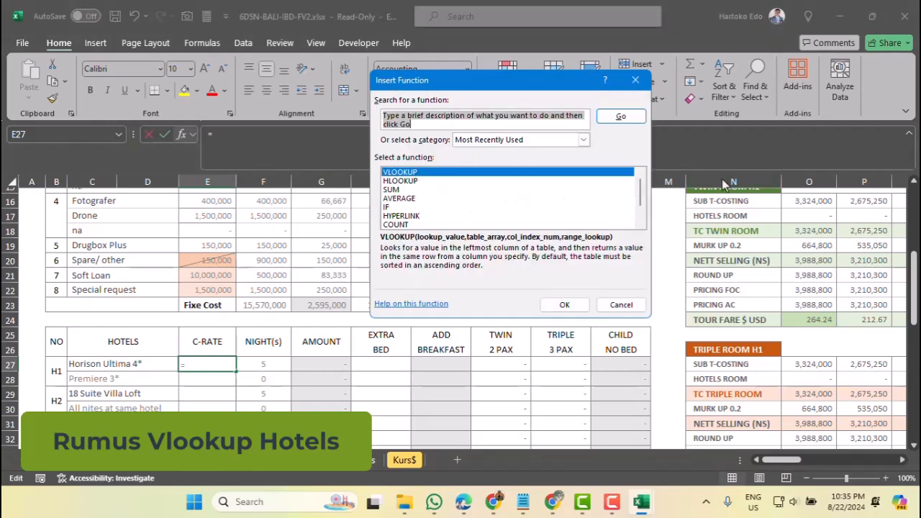
{"action": "double_click", "coordinate": [398, 173]}
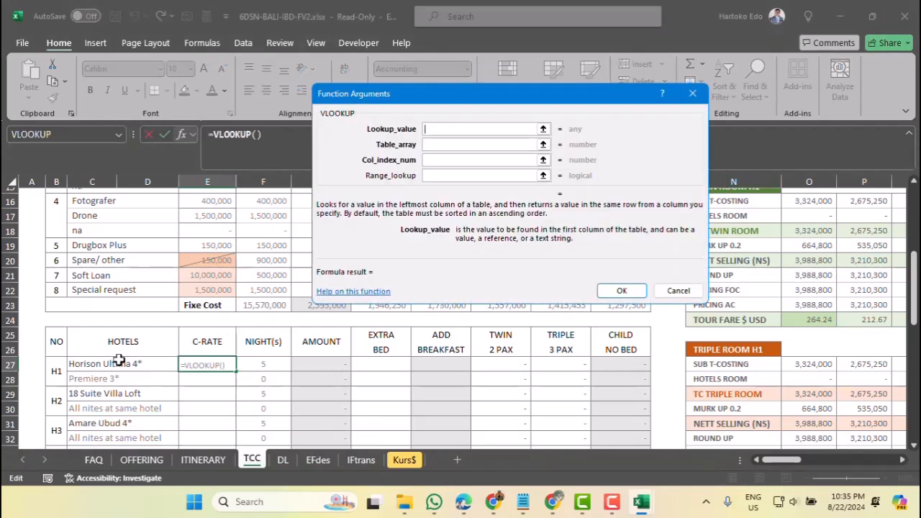
{"action": "left_click", "coordinate": [86, 366]}
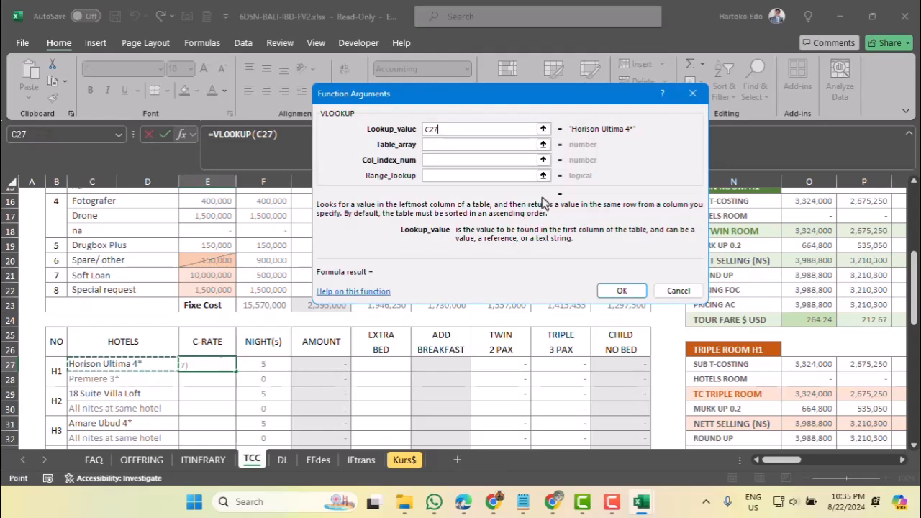
Step: Select the hotel components and rates from H2 on the FOREIGN sheet of CONFITARIFF-BALI.xlsx as the VLOOKUP's table array
{"action": "left_click", "coordinate": [542, 144]}
{"action": "mouse_move", "coordinate": [639, 497]}
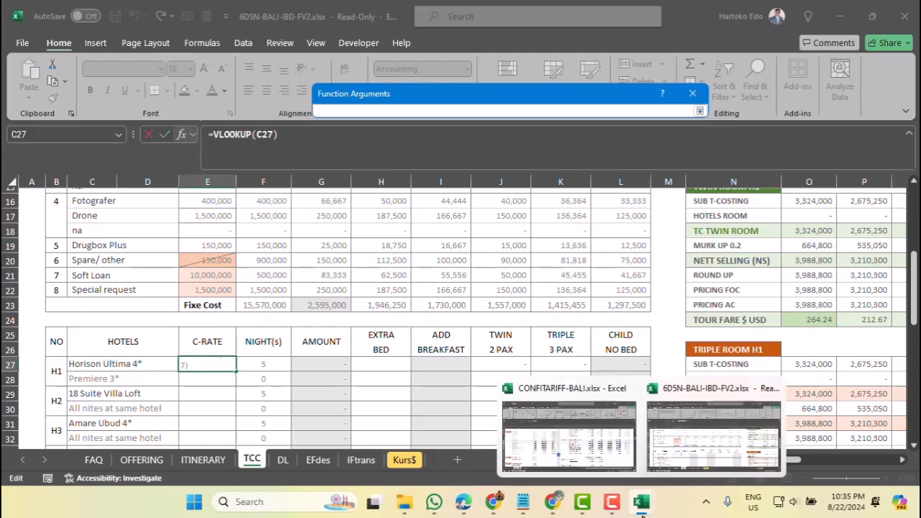
{"action": "left_click", "coordinate": [615, 446]}
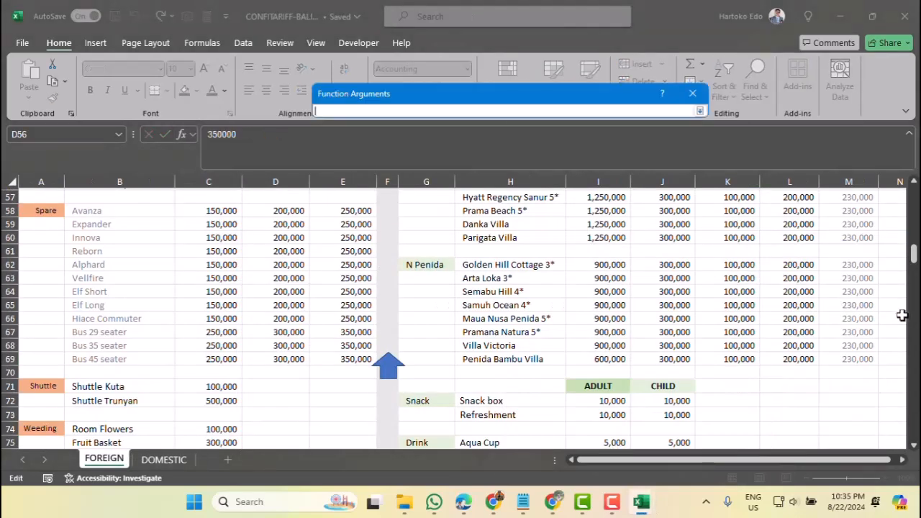
{"action": "left_click_drag", "start_coordinate": [913, 257], "coordinate": [910, 193]}
{"action": "left_click_drag", "start_coordinate": [485, 210], "coordinate": [626, 253]}
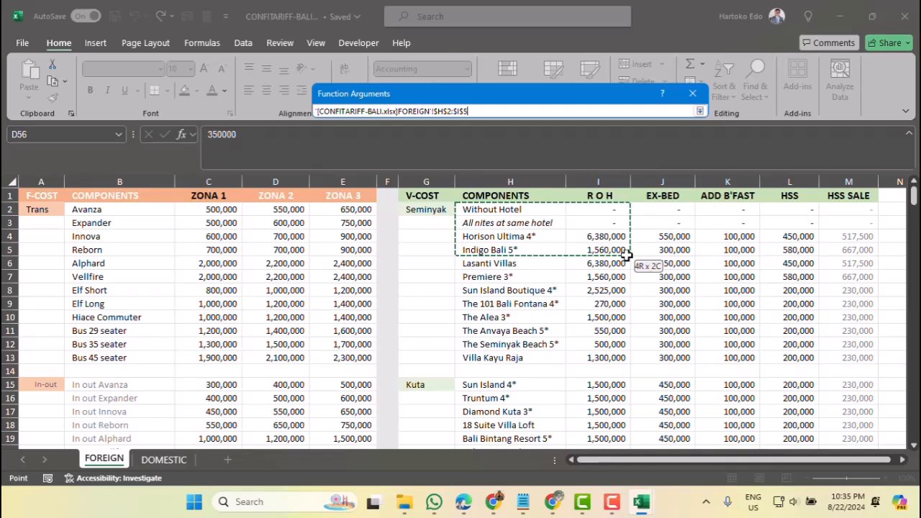
{"action": "left_click_drag", "start_coordinate": [626, 255], "coordinate": [648, 356]}
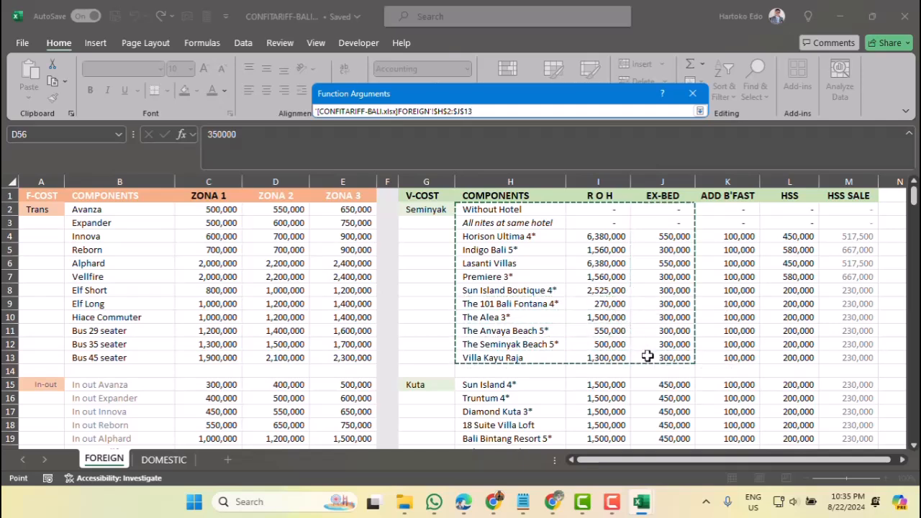
{"action": "left_click", "coordinate": [692, 94]}
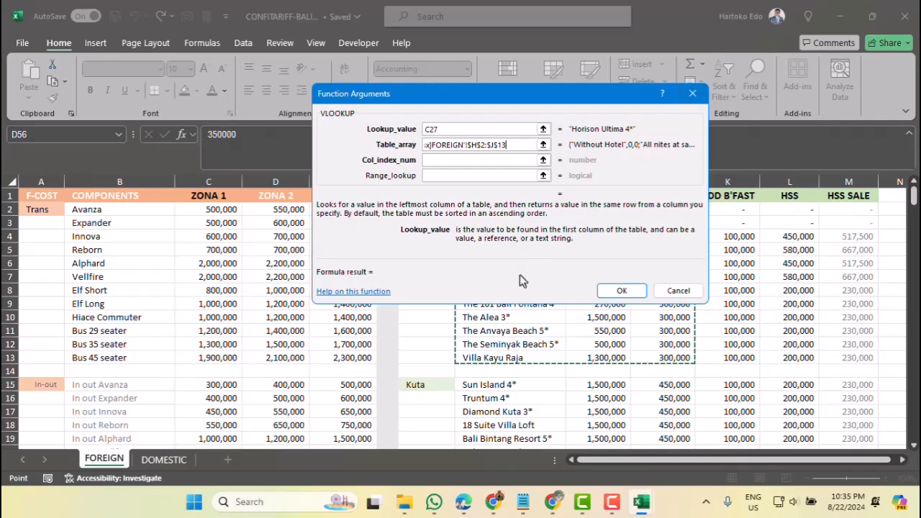
{"action": "left_click", "coordinate": [678, 291]}
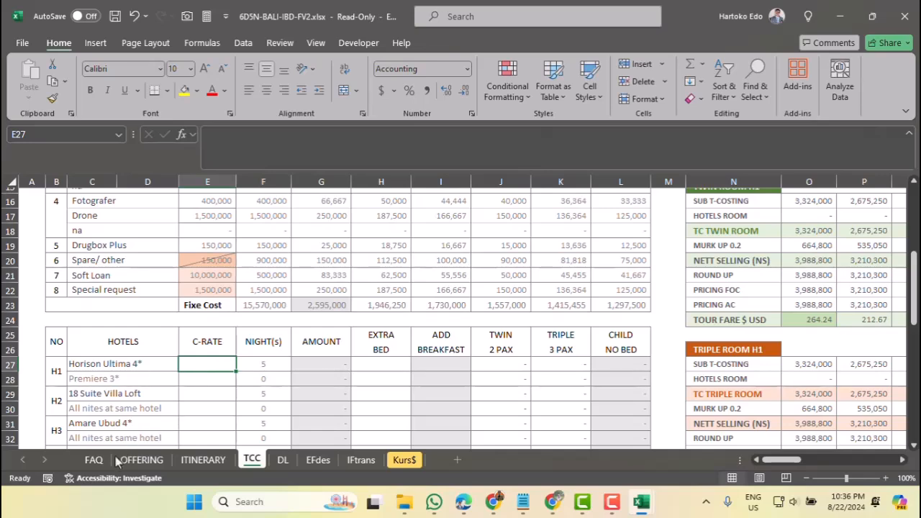
Step: Examine the COMPONENTS, R O H and EX-BED columns on the FOREIGN sheet of CONFITARIFF-BALI.xlsx
{"action": "mouse_move", "coordinate": [639, 506]}
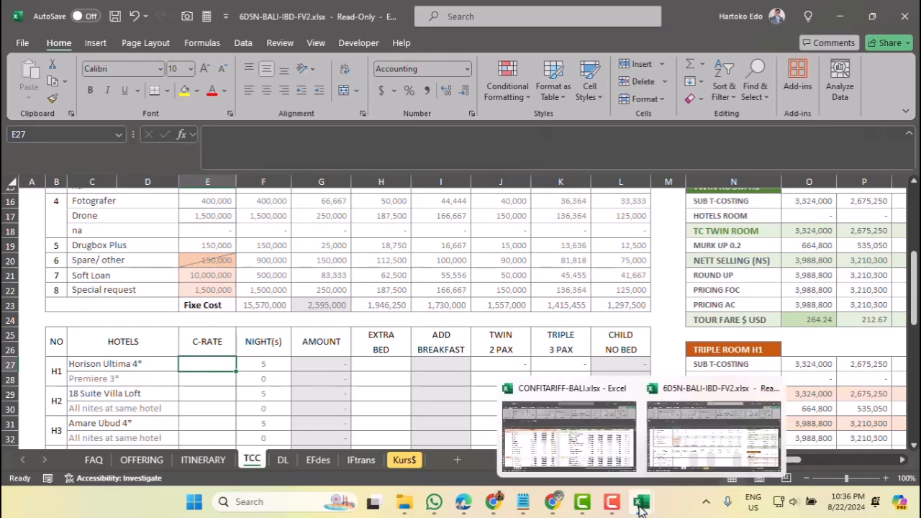
{"action": "left_click", "coordinate": [594, 466]}
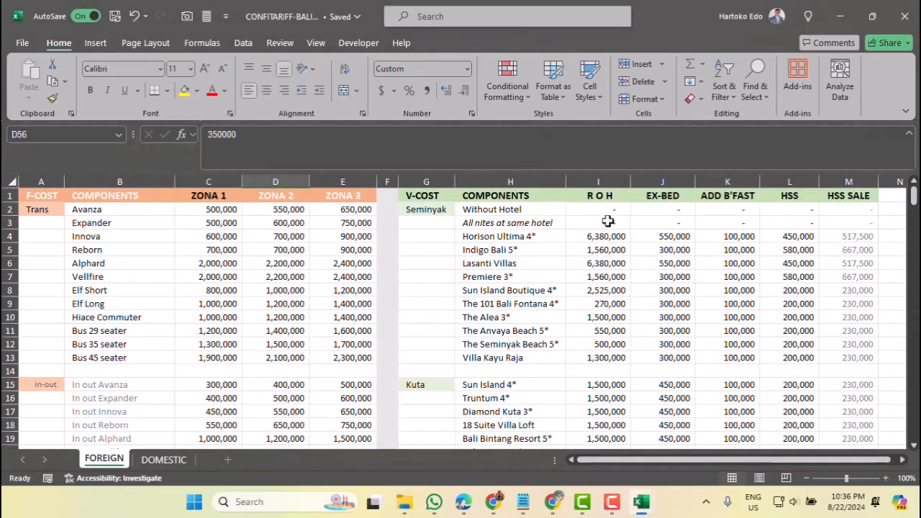
{"action": "left_click", "coordinate": [606, 199]}
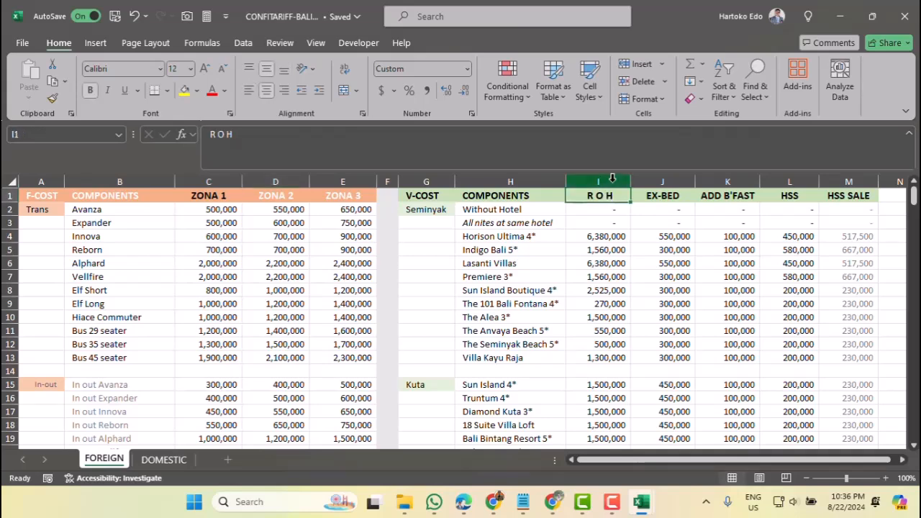
{"action": "left_click_drag", "start_coordinate": [512, 182], "coordinate": [598, 187]}
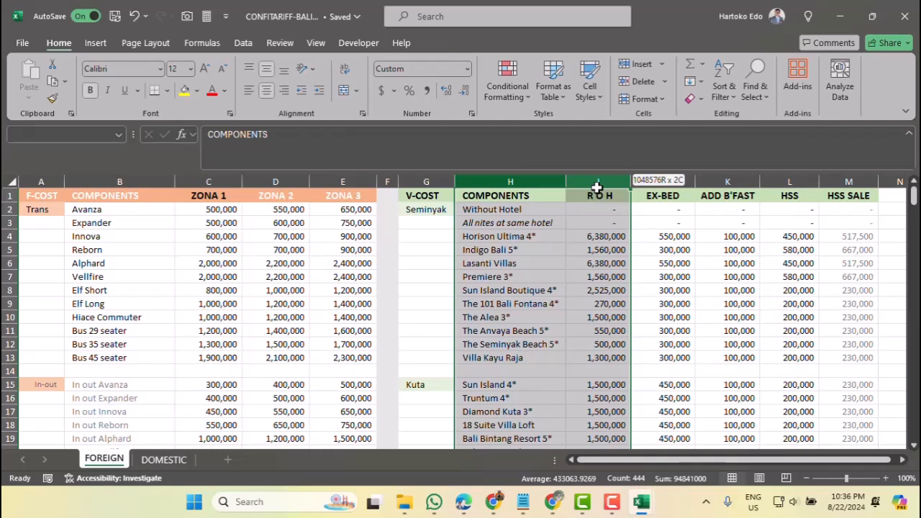
{"action": "left_click_drag", "start_coordinate": [597, 186], "coordinate": [597, 186]}
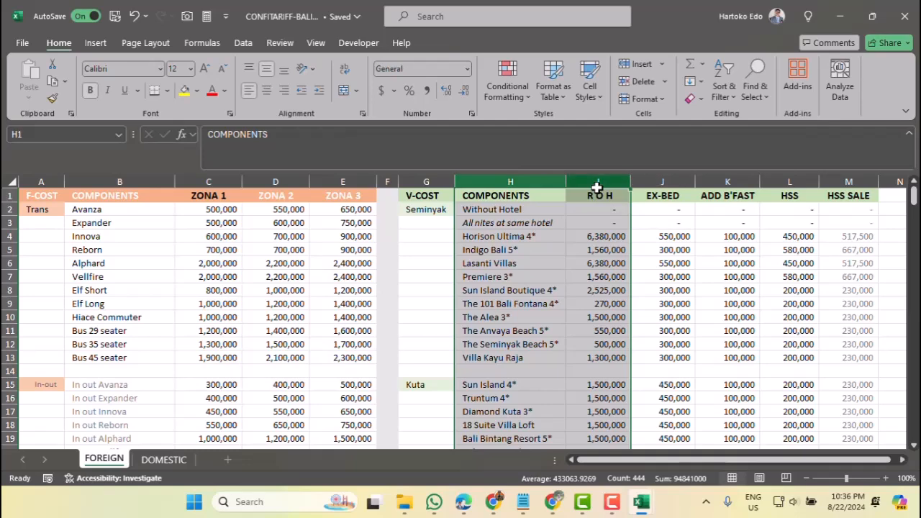
{"action": "left_click", "coordinate": [666, 179]}
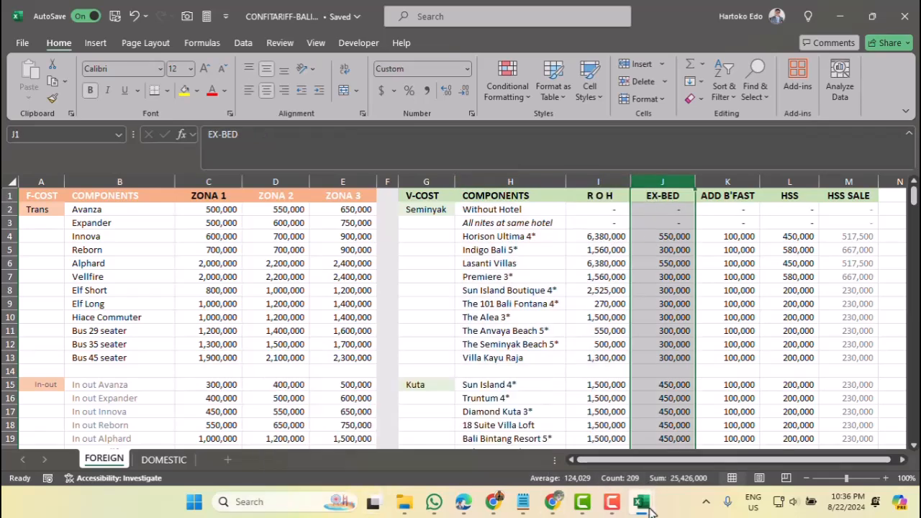
Step: In 6D5N-BALI-IBD-FV2.xlsx, start a VLOOKUP in C-RATE cell E27 of the TCC sheet with C27 as the lookup value
{"action": "mouse_move", "coordinate": [650, 511]}
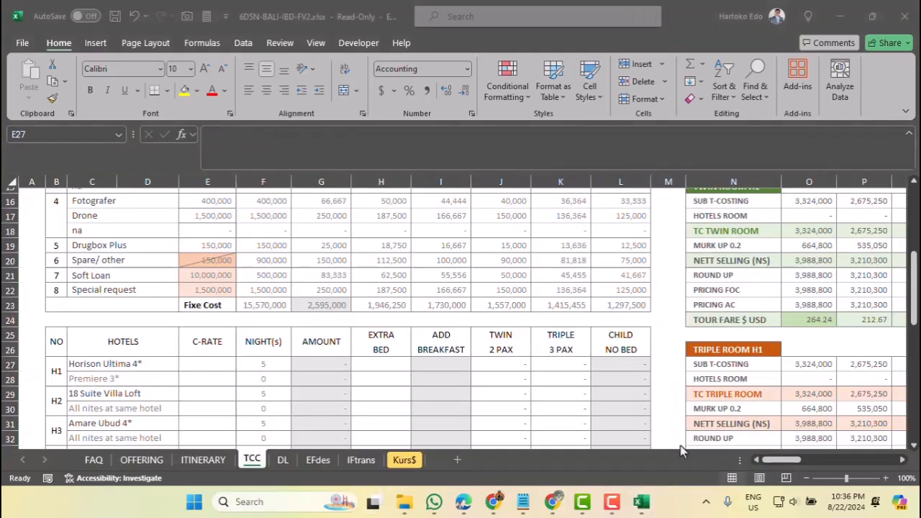
{"action": "left_click", "coordinate": [680, 456]}
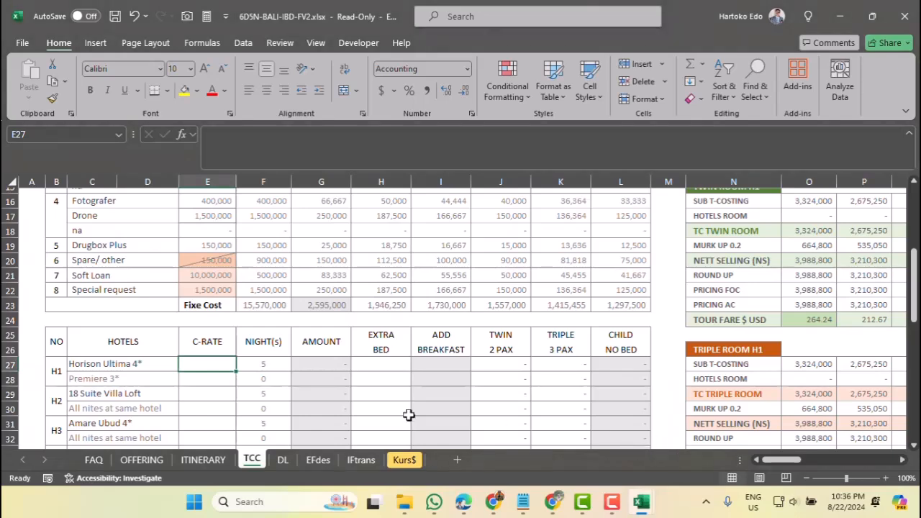
{"action": "left_click", "coordinate": [701, 64]}
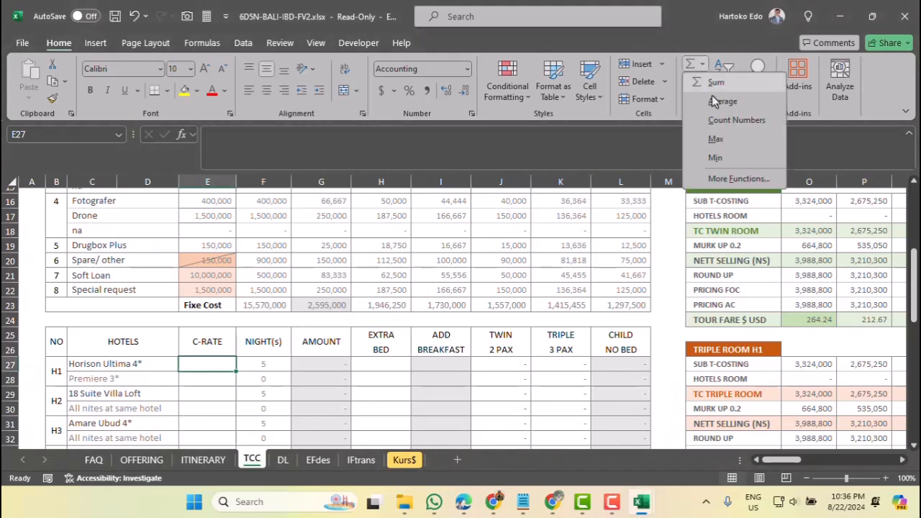
{"action": "left_click", "coordinate": [723, 179]}
{"action": "left_click", "coordinate": [564, 304]}
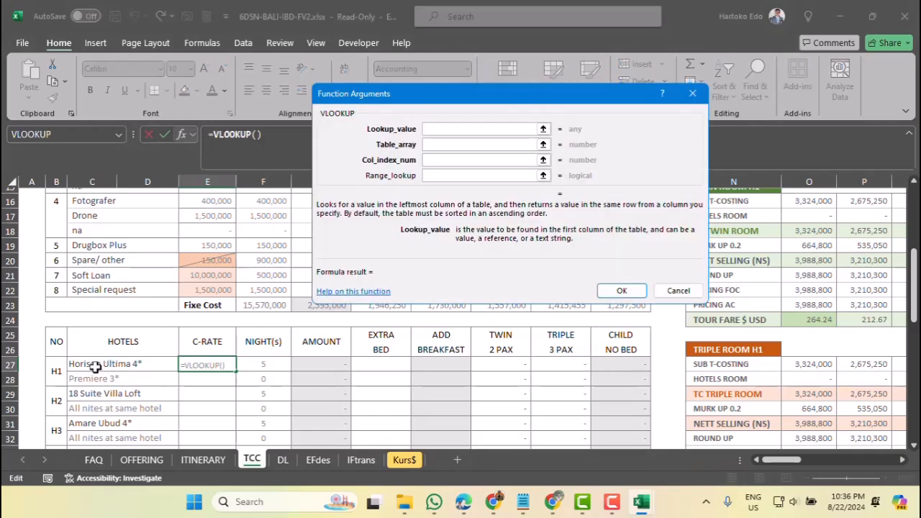
{"action": "left_click", "coordinate": [95, 365]}
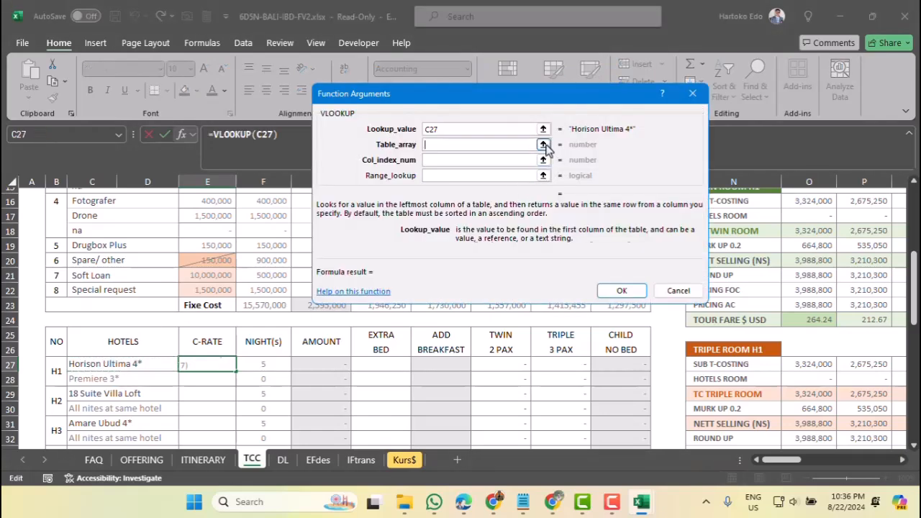
Step: Set the VLOOKUP table array to $H$2:$I$1300 on the FOREIGN sheet of CONFITARIFF-BALI.xlsx
{"action": "left_click", "coordinate": [543, 145]}
{"action": "mouse_move", "coordinate": [642, 507]}
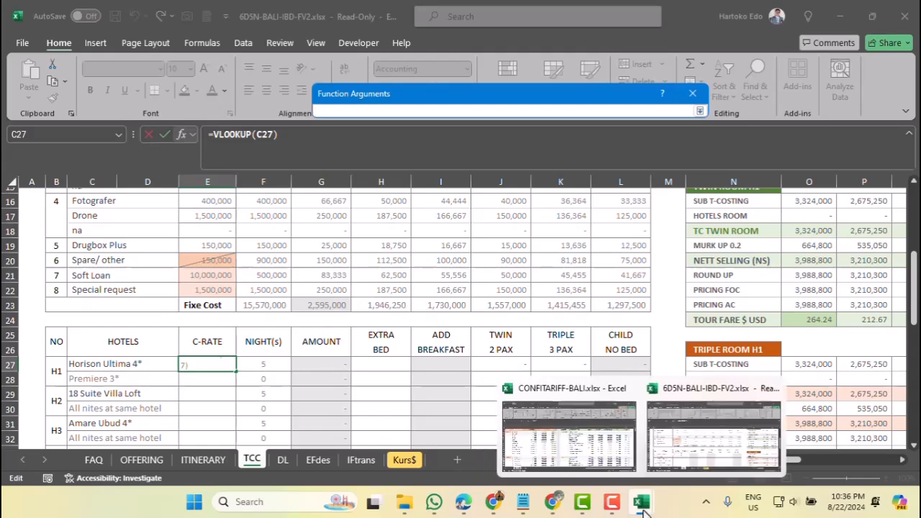
{"action": "left_click", "coordinate": [591, 470]}
{"action": "left_click_drag", "start_coordinate": [480, 214], "coordinate": [617, 357]}
{"action": "left_click", "coordinate": [475, 112]}
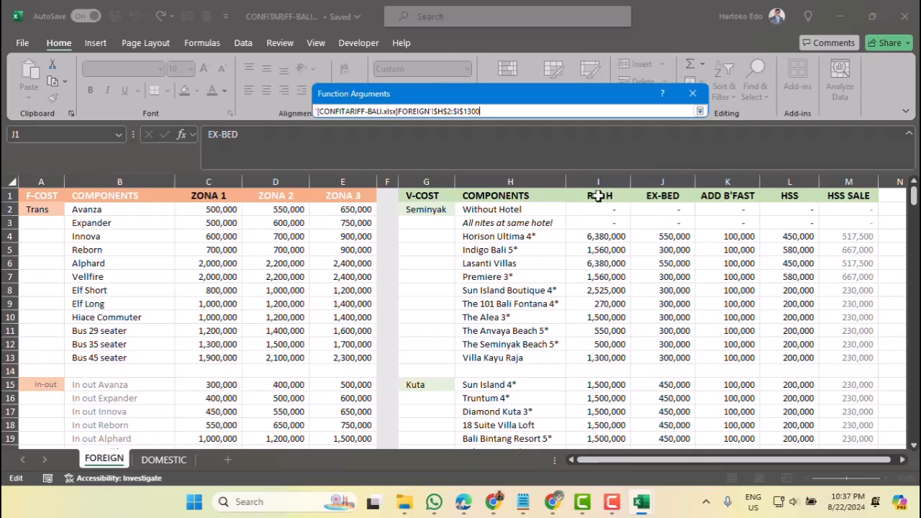
{"action": "key", "text": "Return"}
Step: Complete the VLOOKUP with column index 2 and range lookup FALSE
{"action": "left_click", "coordinate": [432, 163]}
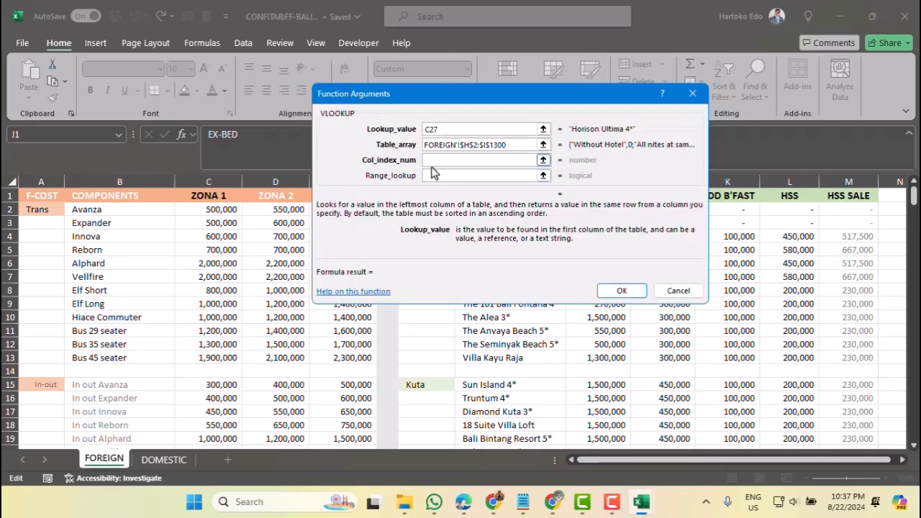
{"action": "type", "text": "2"}
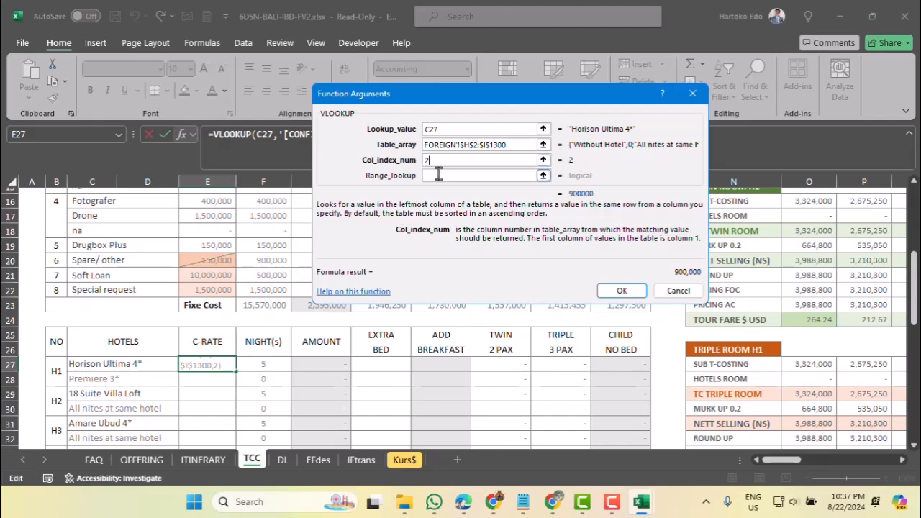
{"action": "left_click", "coordinate": [441, 179]}
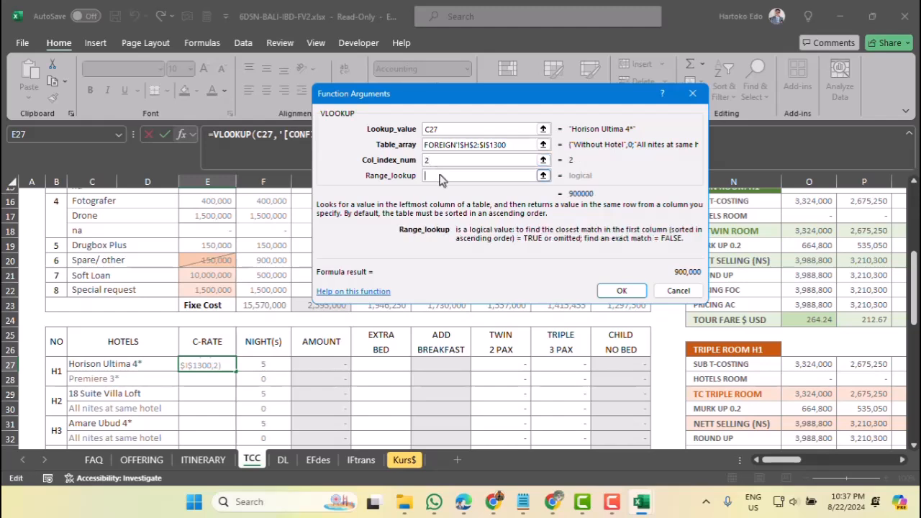
{"action": "type", "text": "FALSE"}
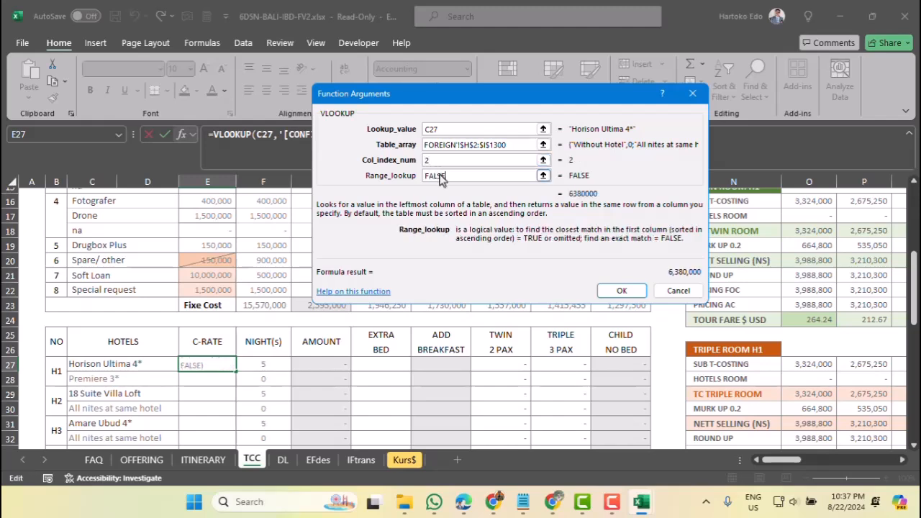
{"action": "key", "text": "Return"}
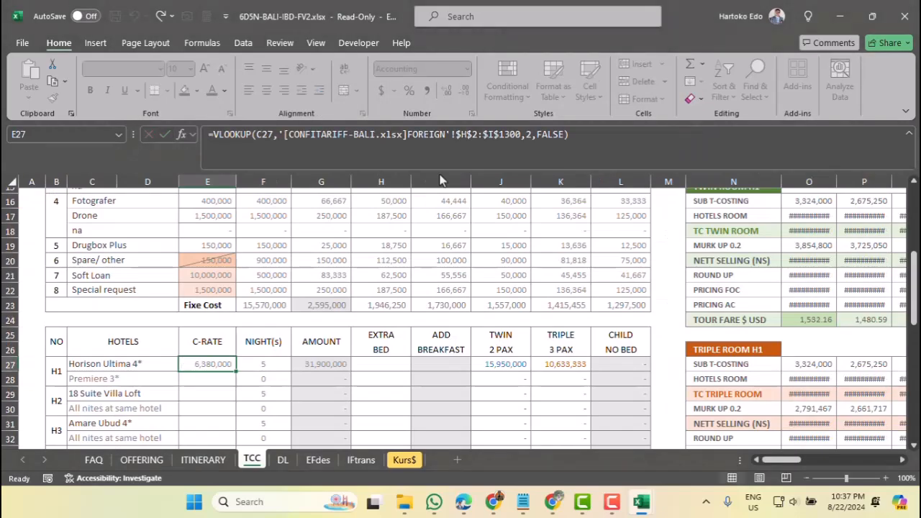
Step: Fill the C-RATE lookup formula from E27 down through E35 for all the hotels
{"action": "scroll", "coordinate": [211, 359], "scroll_direction": "down", "scroll_amount": 1}
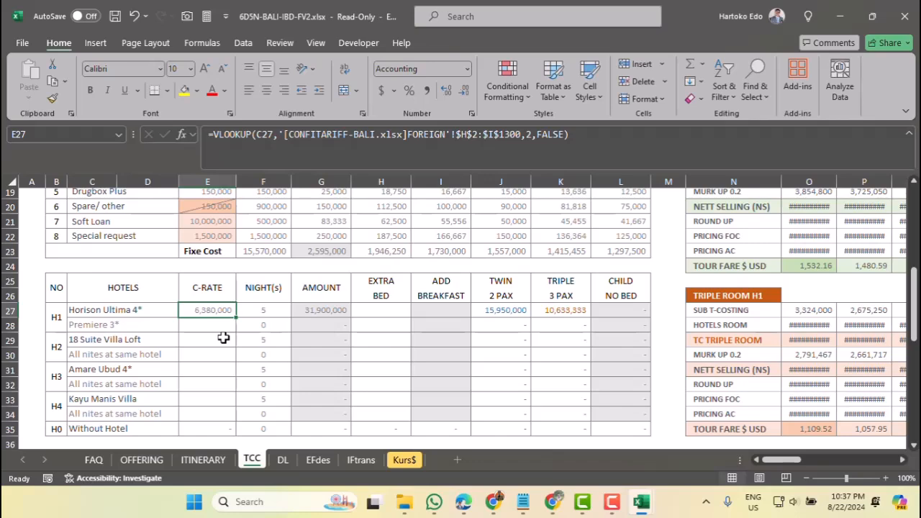
{"action": "scroll", "coordinate": [223, 338], "scroll_direction": "down", "scroll_amount": 1}
{"action": "left_click_drag", "start_coordinate": [235, 264], "coordinate": [238, 377]}
{"action": "left_click", "coordinate": [222, 375]}
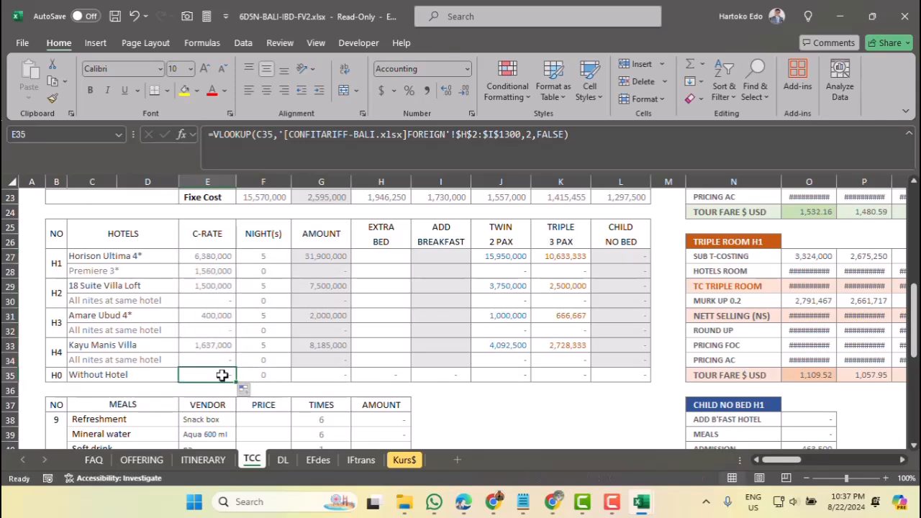
Step: Check the R O H and EX-BED rates of Without Hotel and All nites at same hotel in CONFITARIFF-BALI.xlsx
{"action": "mouse_move", "coordinate": [637, 501]}
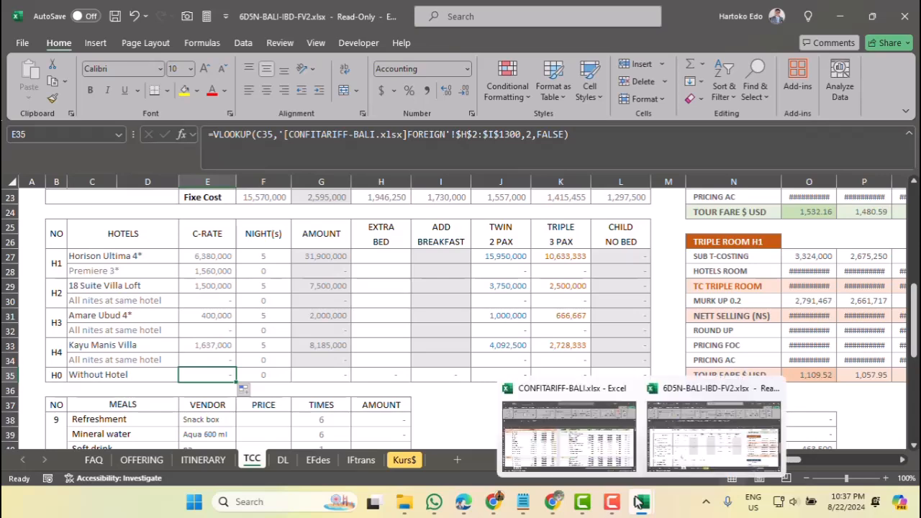
{"action": "left_click", "coordinate": [572, 425]}
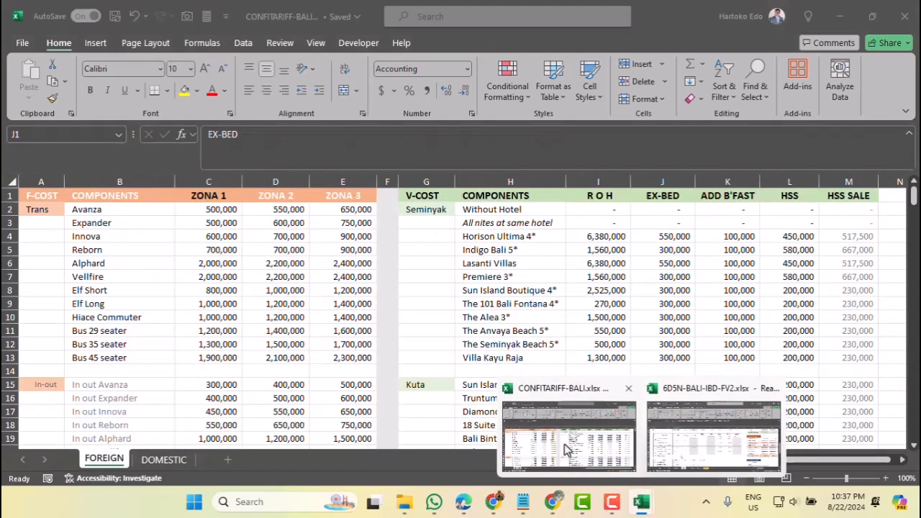
{"action": "left_click", "coordinate": [503, 209]}
{"action": "left_click", "coordinate": [616, 210]}
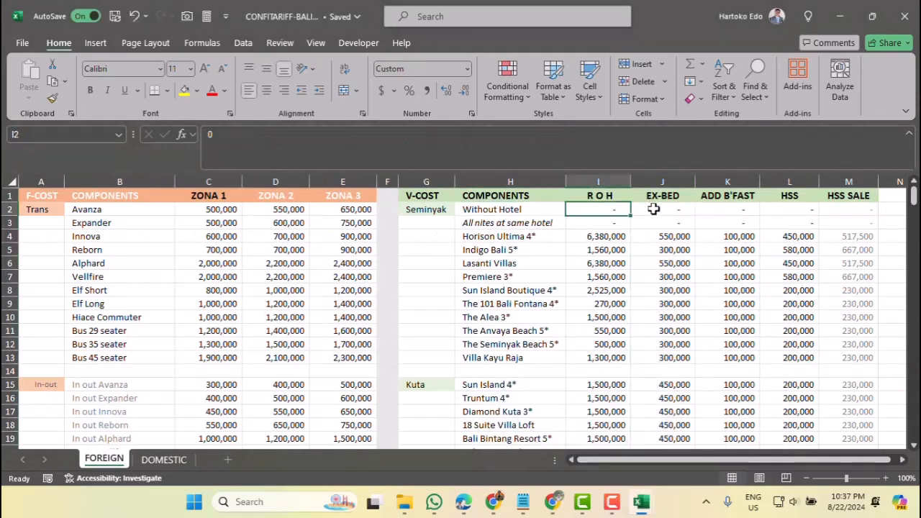
{"action": "left_click", "coordinate": [649, 207]}
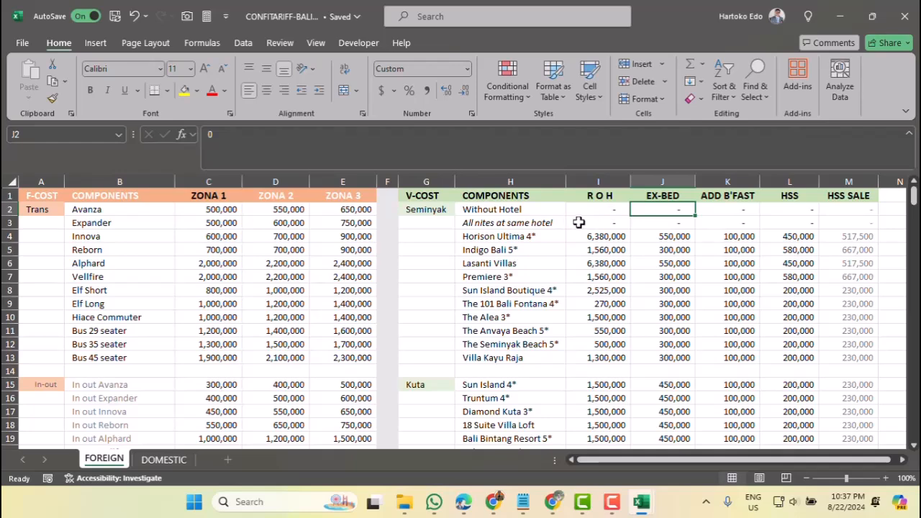
{"action": "left_click", "coordinate": [599, 224]}
{"action": "left_click", "coordinate": [668, 224]}
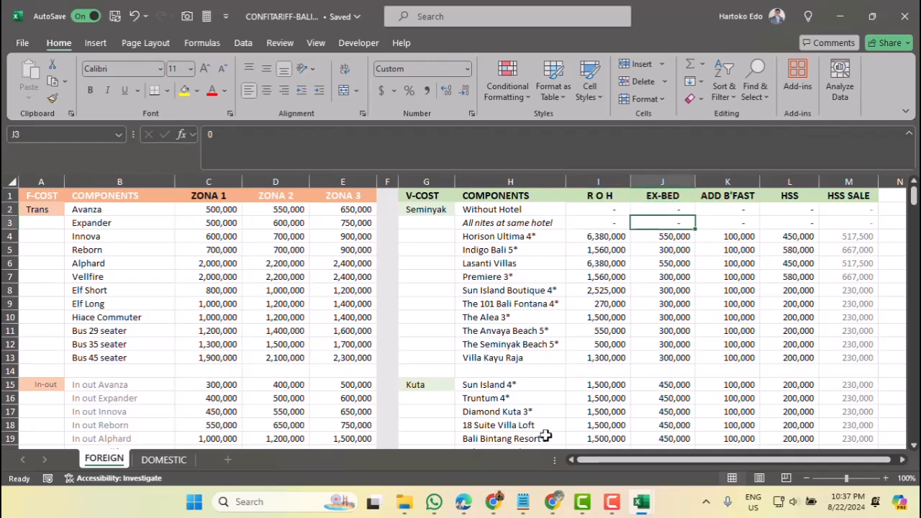
Step: Review the C-RATE formulas in E27 and E35 and the NIGHT(s) reference in F27 on the TCC sheet
{"action": "mouse_move", "coordinate": [640, 502]}
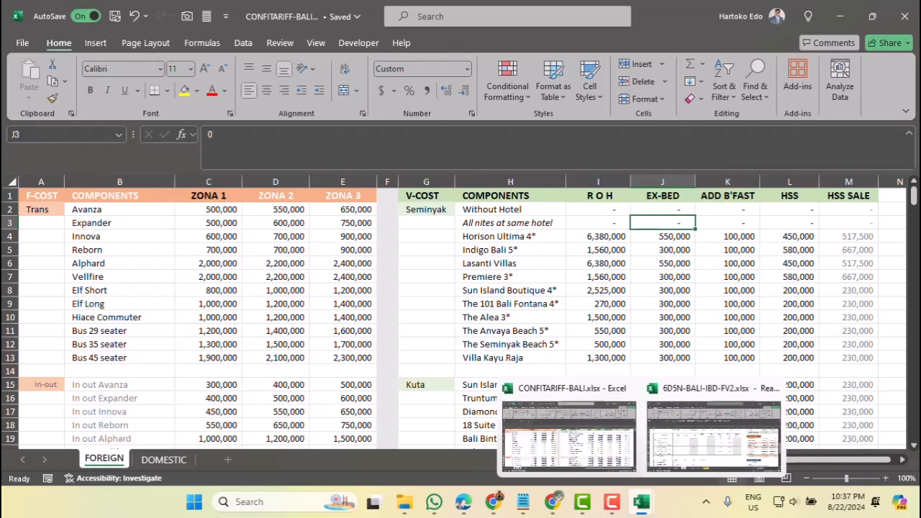
{"action": "left_click", "coordinate": [681, 444]}
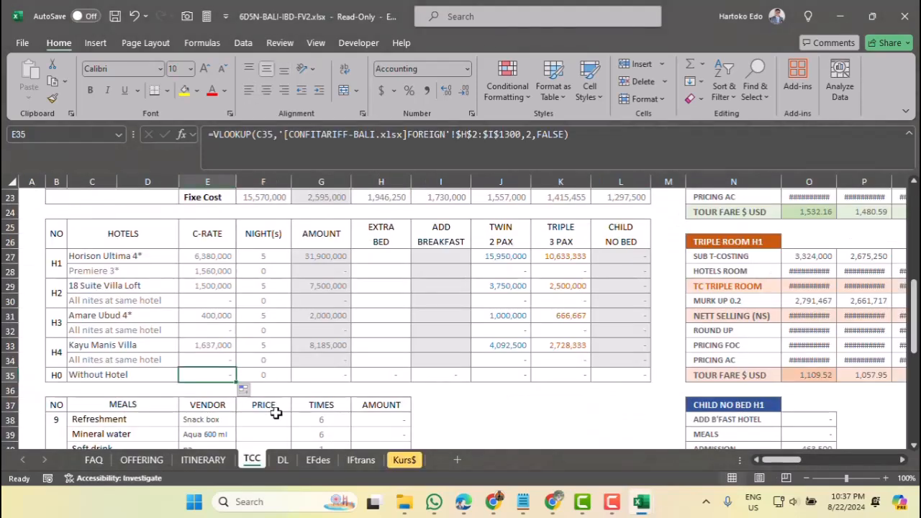
{"action": "left_click", "coordinate": [223, 256]}
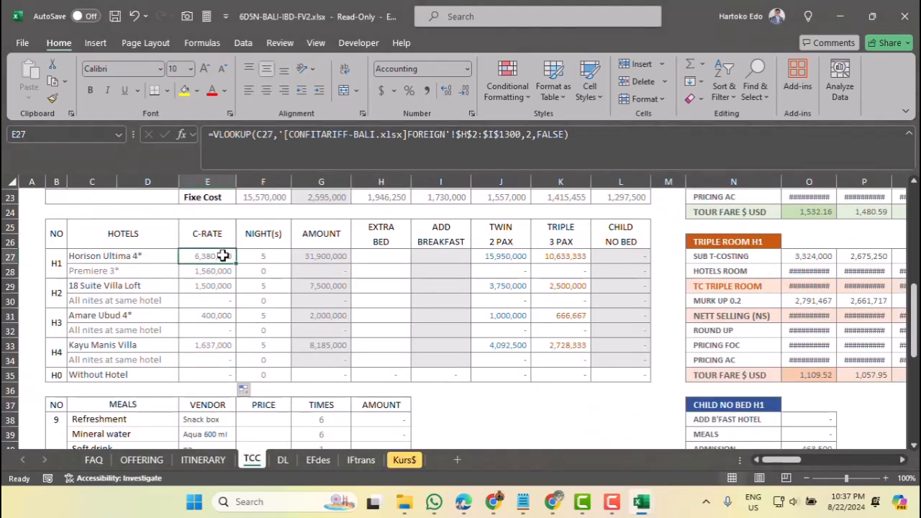
{"action": "left_click", "coordinate": [212, 376]}
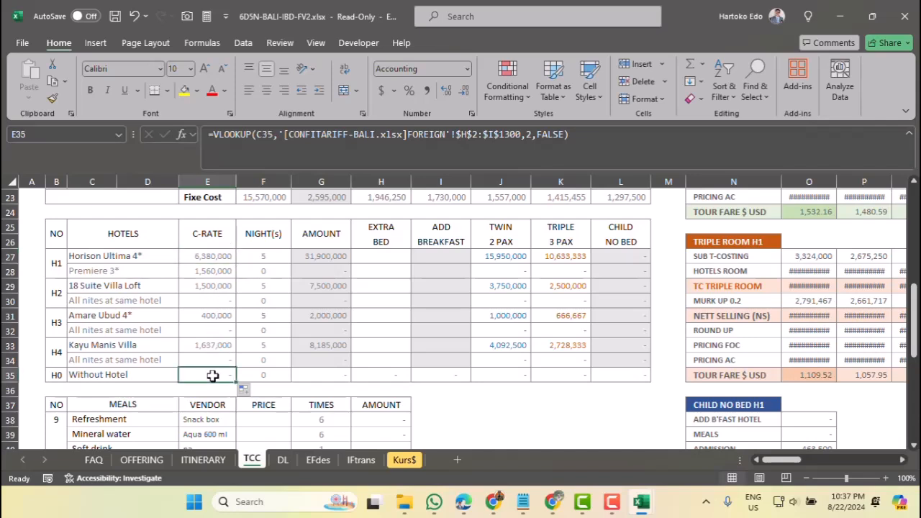
{"action": "left_click", "coordinate": [222, 256]}
{"action": "left_click", "coordinate": [257, 258]}
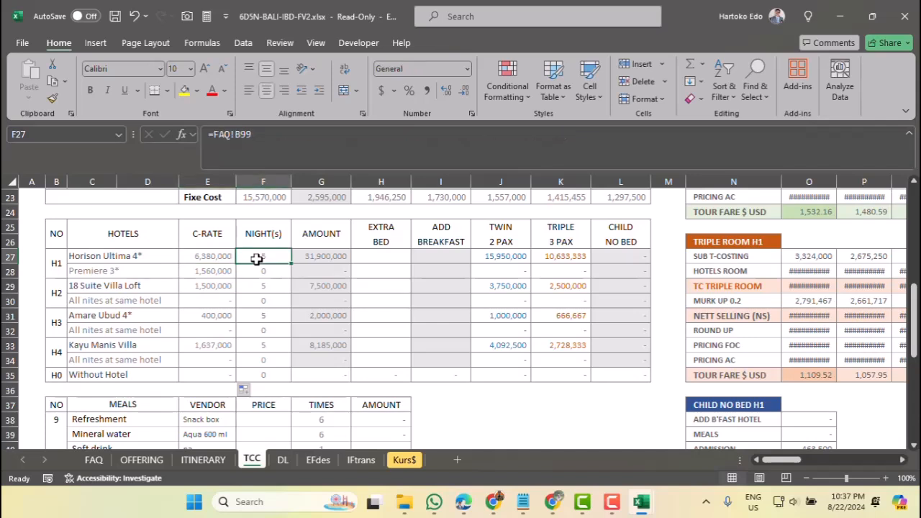
{"action": "left_click", "coordinate": [209, 257]}
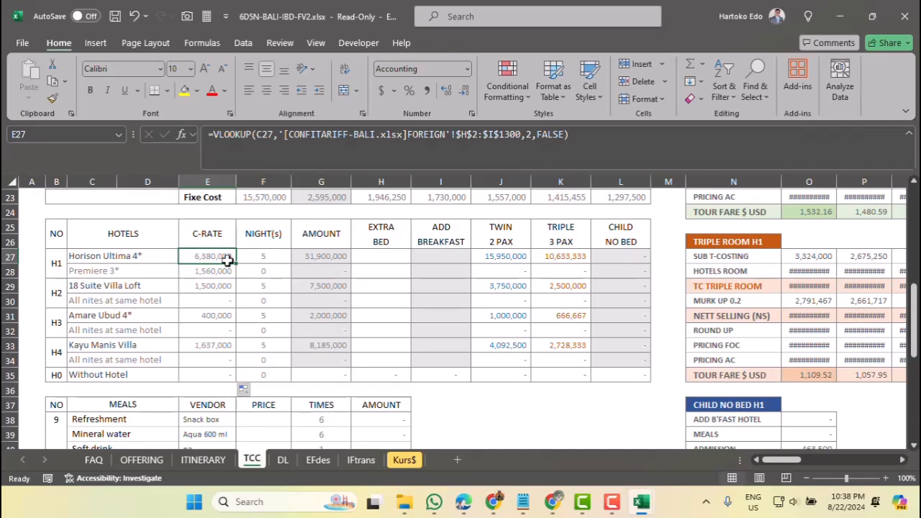
Step: Switch to CONFITARIFF-BALI.xlsx and set the R O H rate of Horison Ultima 4* to 2,540,000
{"action": "mouse_move", "coordinate": [649, 508]}
{"action": "left_click", "coordinate": [604, 431]}
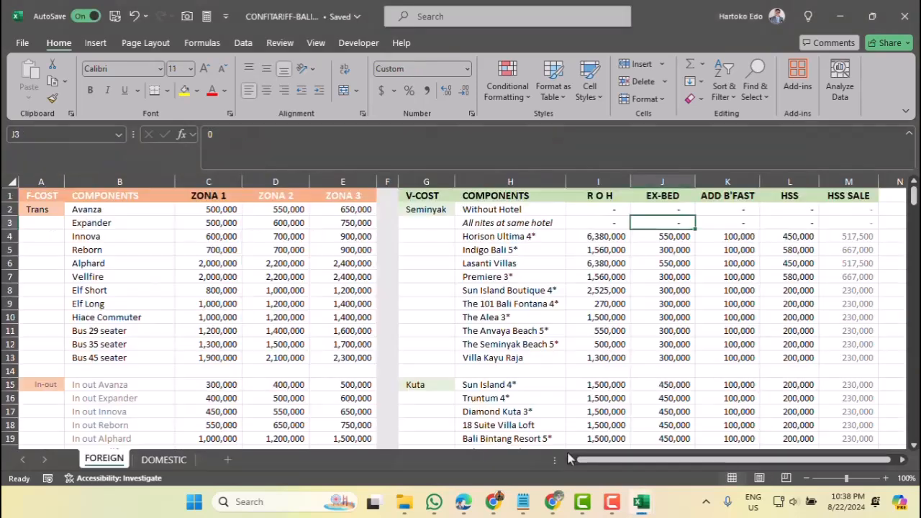
{"action": "left_click", "coordinate": [606, 240]}
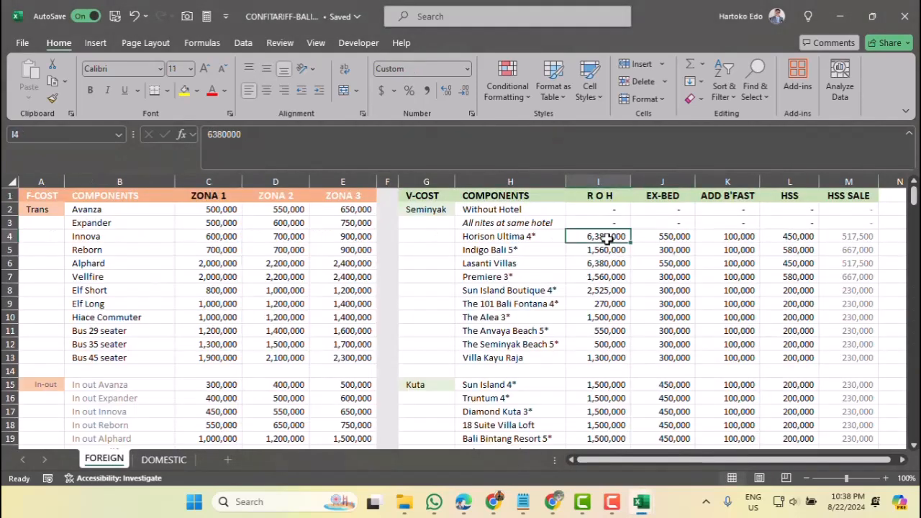
{"action": "type", "text": "254"}
{"action": "key", "text": "Return"}
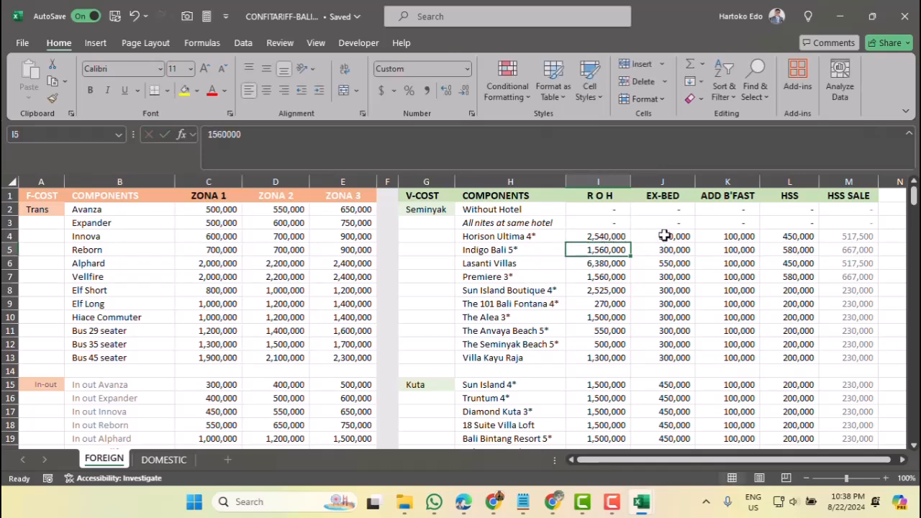
Step: Set the EX-BED rate of Horison Ultima 4* to 750,000 and its ADD B'FAST rate to 300,000
{"action": "left_click", "coordinate": [664, 235]}
{"action": "type", "text": "75"}
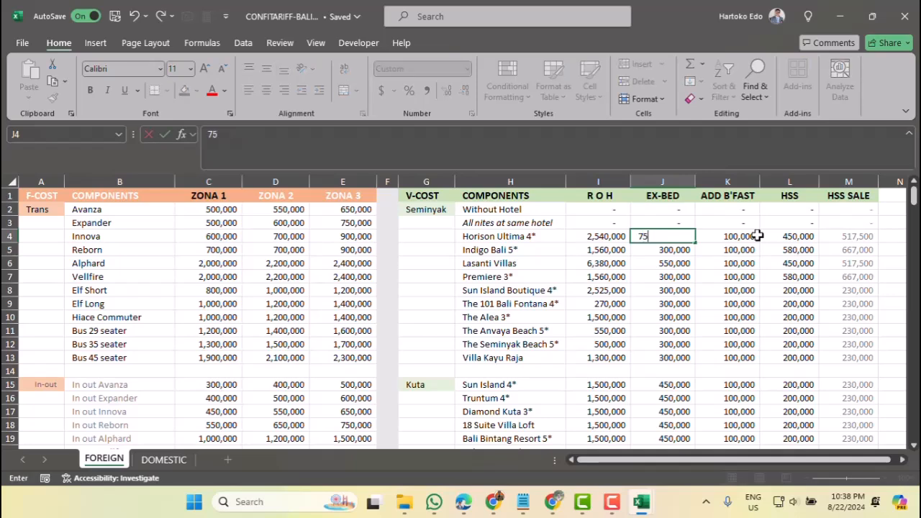
{"action": "type", "text": "0,000"}
{"action": "key", "text": "Return"}
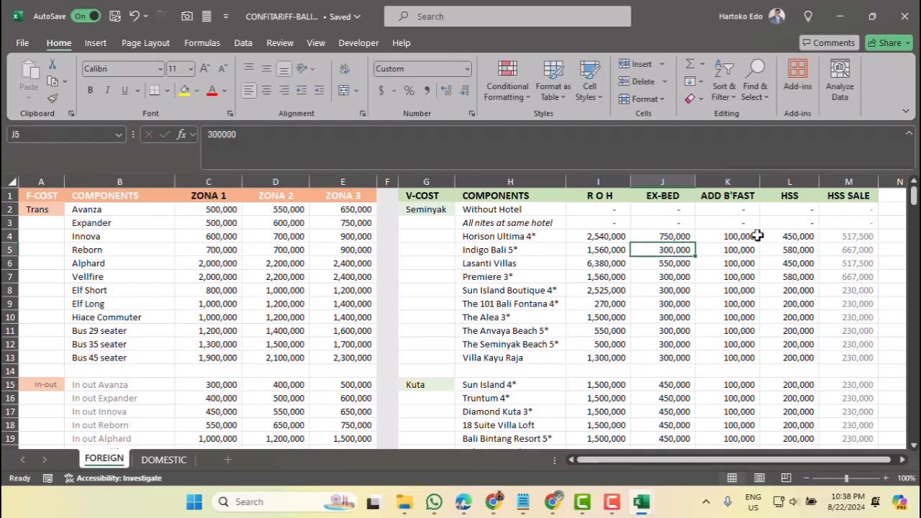
{"action": "left_click", "coordinate": [739, 237]}
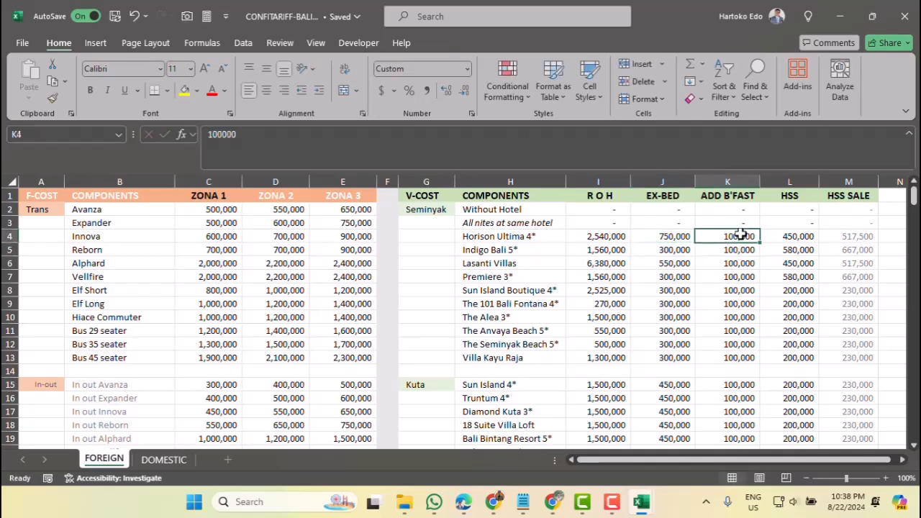
{"action": "type", "text": "30"}
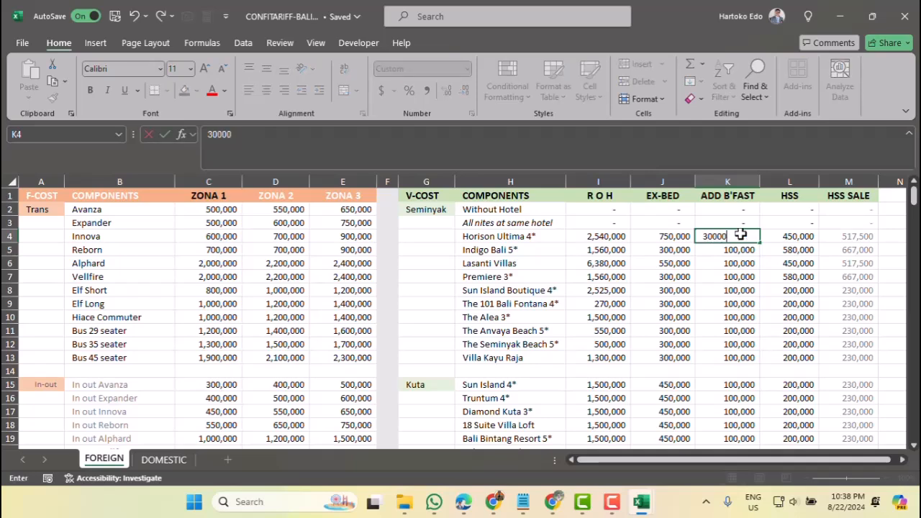
{"action": "type", "text": "0,000"}
{"action": "key", "text": "Return"}
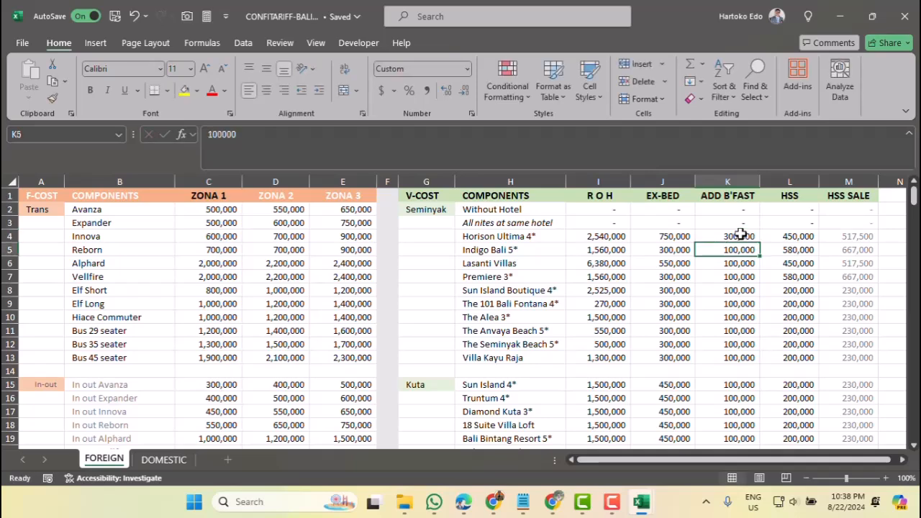
Step: Set the HSS of Horison Ultima 4* to 1,000,000 and check its HSS SALE formula in M4
{"action": "left_click", "coordinate": [805, 240]}
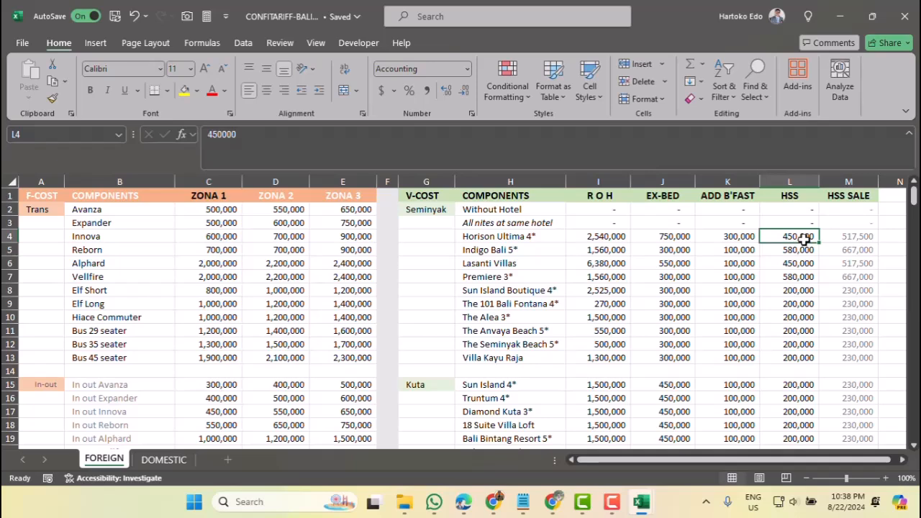
{"action": "left_click", "coordinate": [600, 236]}
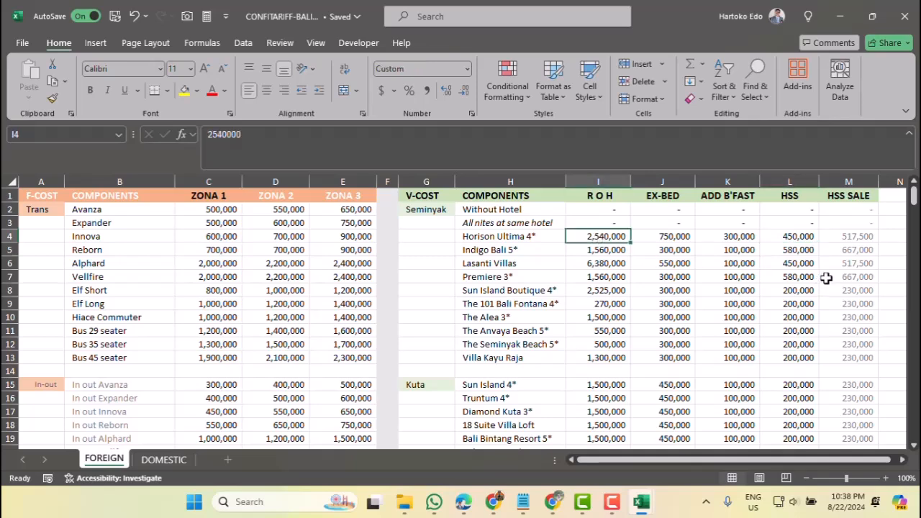
{"action": "left_click", "coordinate": [800, 238]}
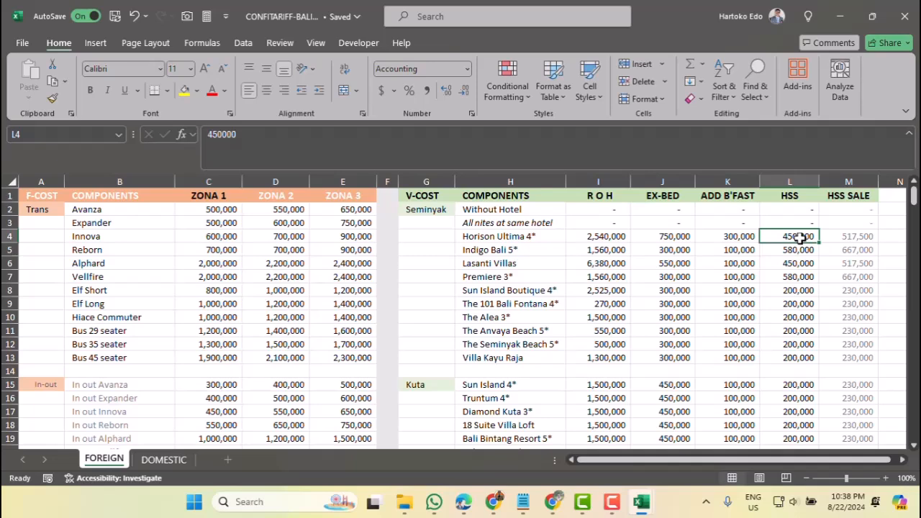
{"action": "type", "text": "1000000"}
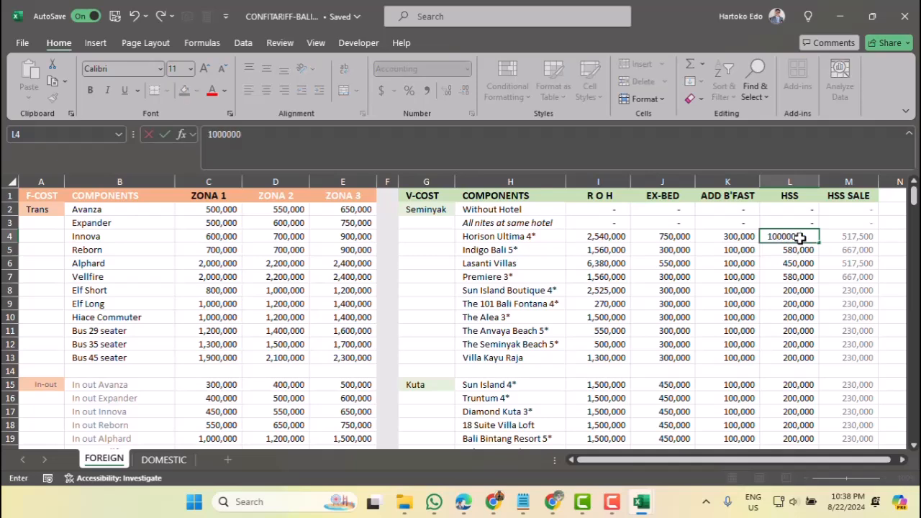
{"action": "key", "text": "Return"}
{"action": "left_click", "coordinate": [800, 238]}
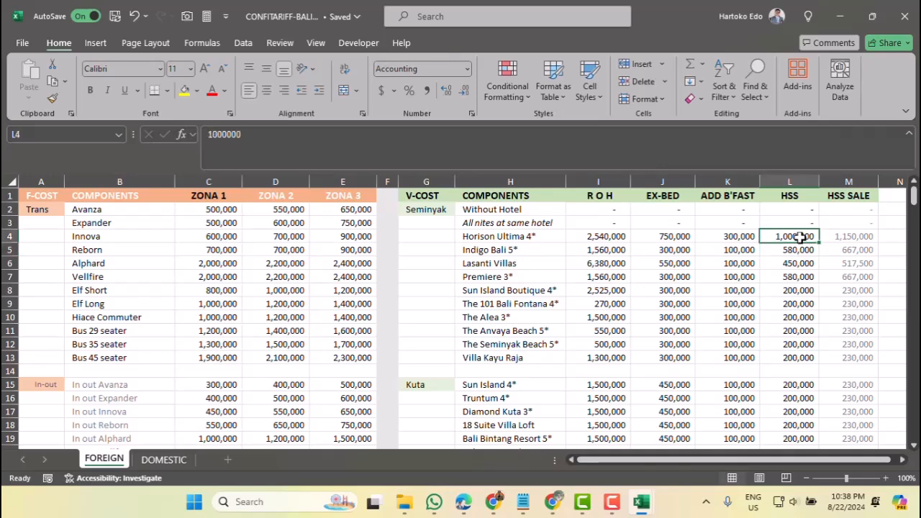
{"action": "left_click", "coordinate": [856, 237]}
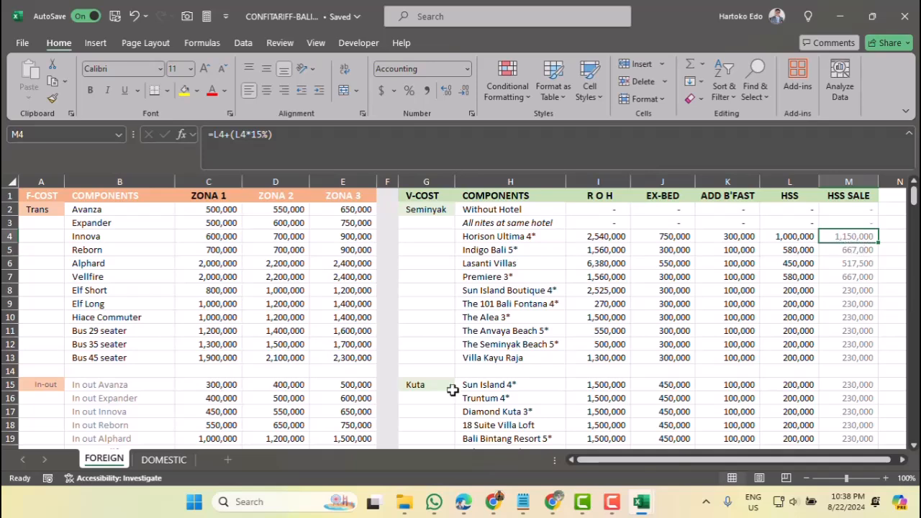
Step: Return to 6D5N-BALI-IBD-FV2.xlsx and review the hotel prices and Hi Season Surcharge table on the ITINERARY sheet
{"action": "mouse_move", "coordinate": [638, 511]}
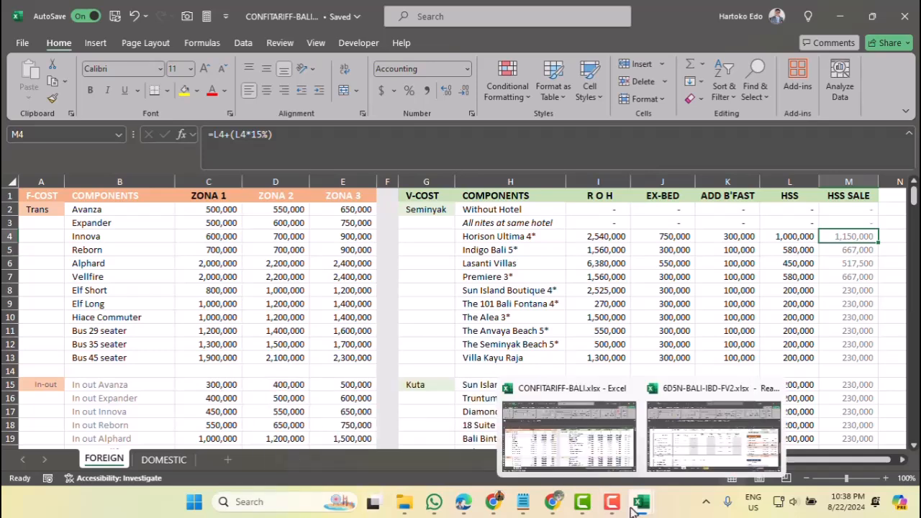
{"action": "left_click", "coordinate": [720, 426]}
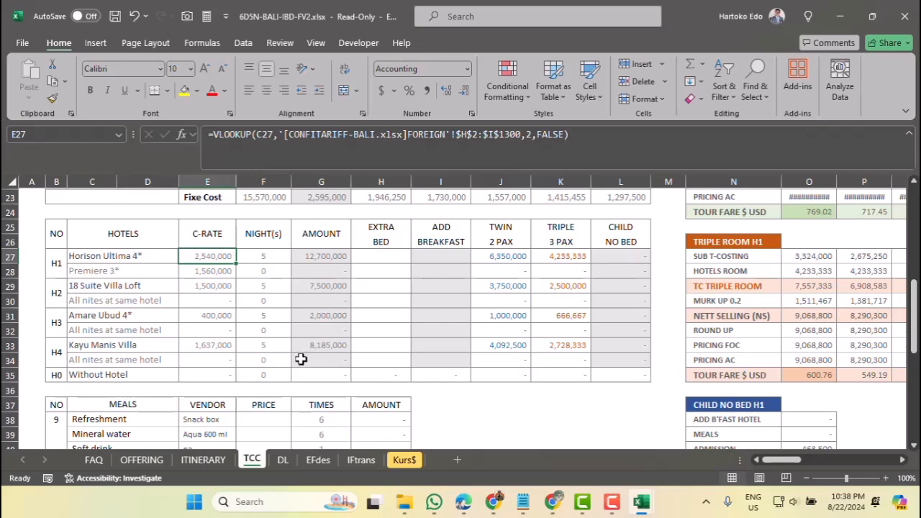
{"action": "left_click", "coordinate": [194, 462]}
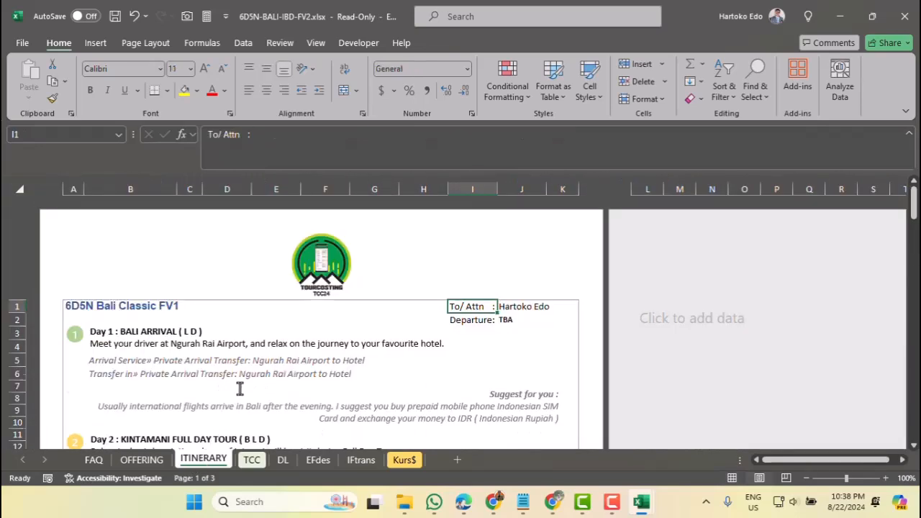
{"action": "scroll", "coordinate": [240, 387], "scroll_direction": "down", "scroll_amount": 14}
{"action": "scroll", "coordinate": [241, 388], "scroll_direction": "down", "scroll_amount": 5}
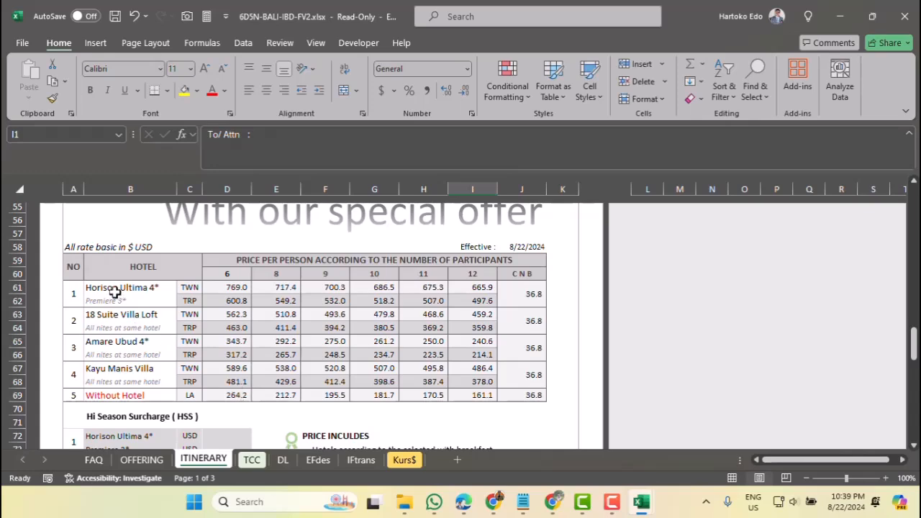
{"action": "scroll", "coordinate": [115, 291], "scroll_direction": "down", "scroll_amount": 3}
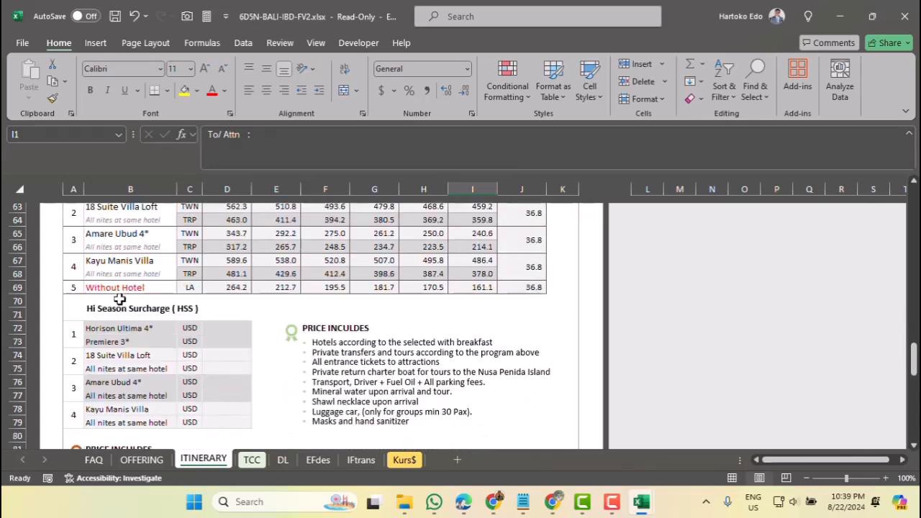
{"action": "left_click", "coordinate": [228, 327]}
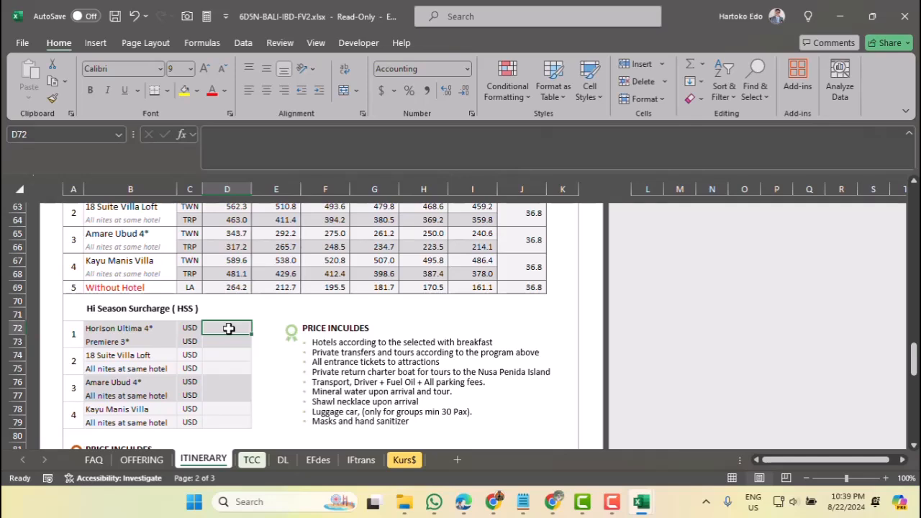
Step: Start a VLOOKUP in the EXTRA BED cell H27 of the TCC sheet with C27 as the lookup value
{"action": "left_click", "coordinate": [252, 461]}
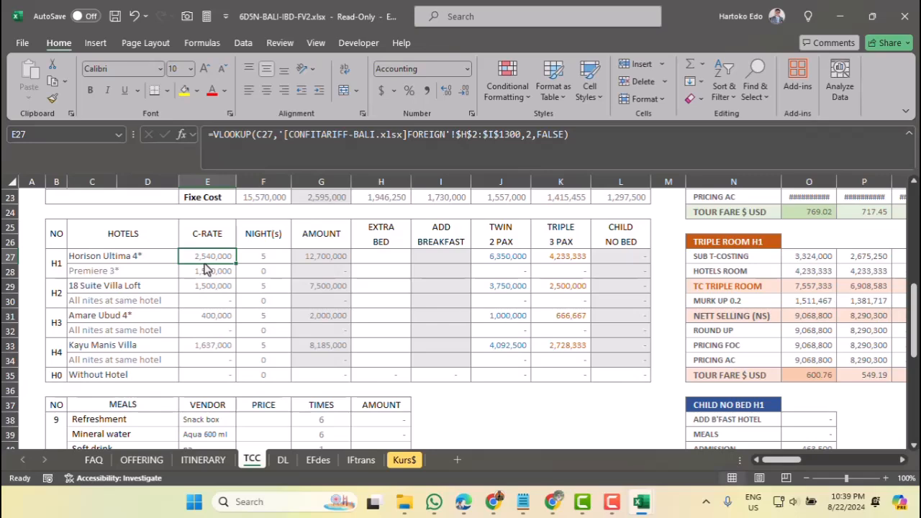
{"action": "left_click", "coordinate": [383, 256]}
{"action": "scroll", "coordinate": [383, 257], "scroll_direction": "up", "scroll_amount": 1}
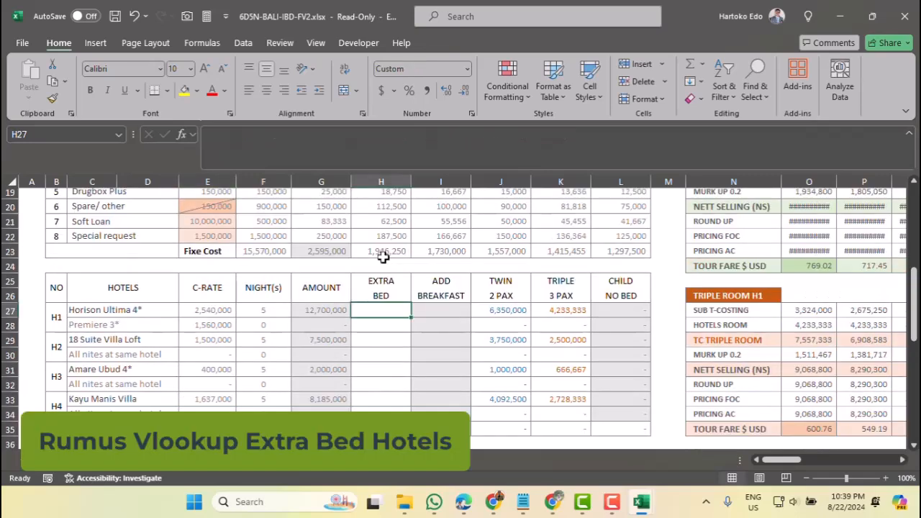
{"action": "left_click", "coordinate": [704, 64]}
{"action": "left_click", "coordinate": [727, 179]}
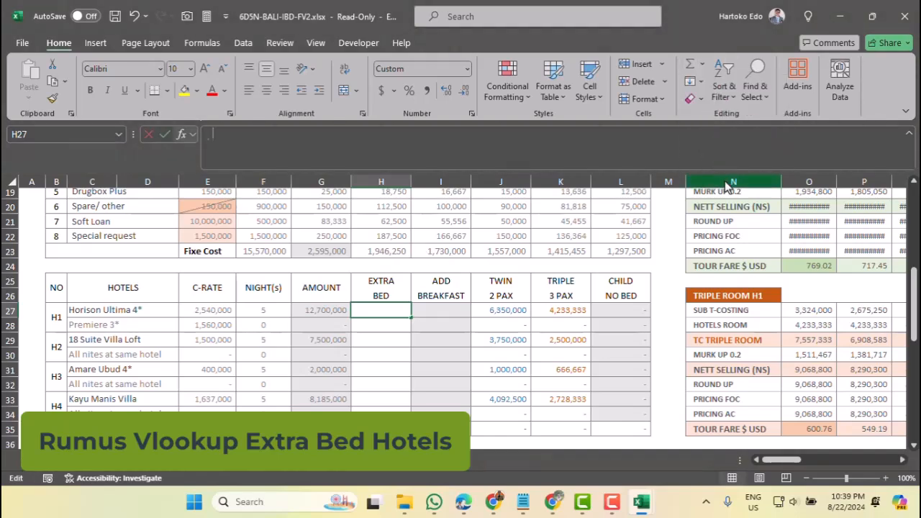
{"action": "left_click", "coordinate": [400, 172]}
{"action": "double_click", "coordinate": [400, 173]}
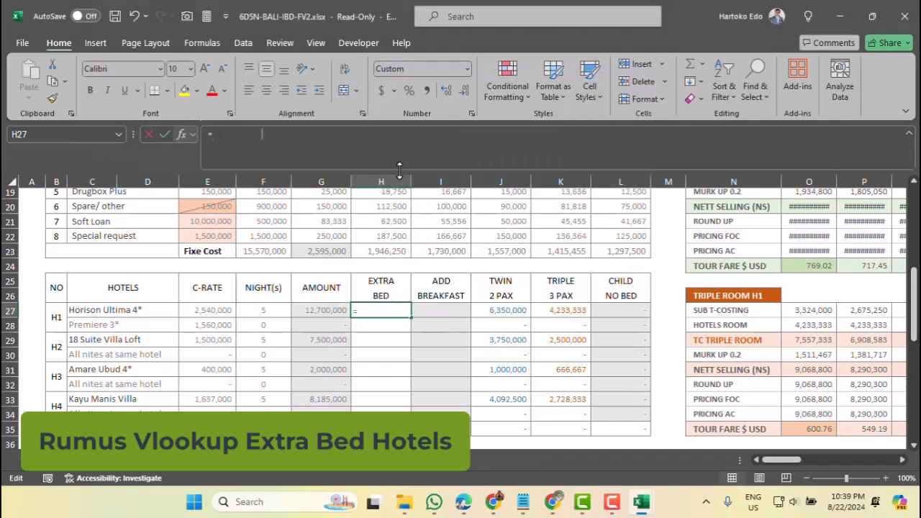
{"action": "left_click", "coordinate": [83, 309]}
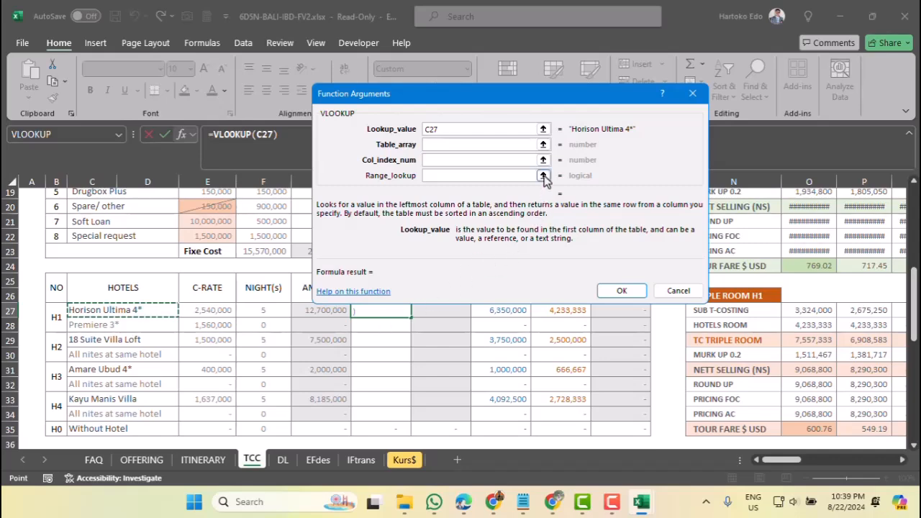
Step: Set the VLOOKUP table array to $H$2:$J$1300 on the FOREIGN sheet of CONFITARIFF-BALI.xlsx
{"action": "left_click", "coordinate": [544, 144]}
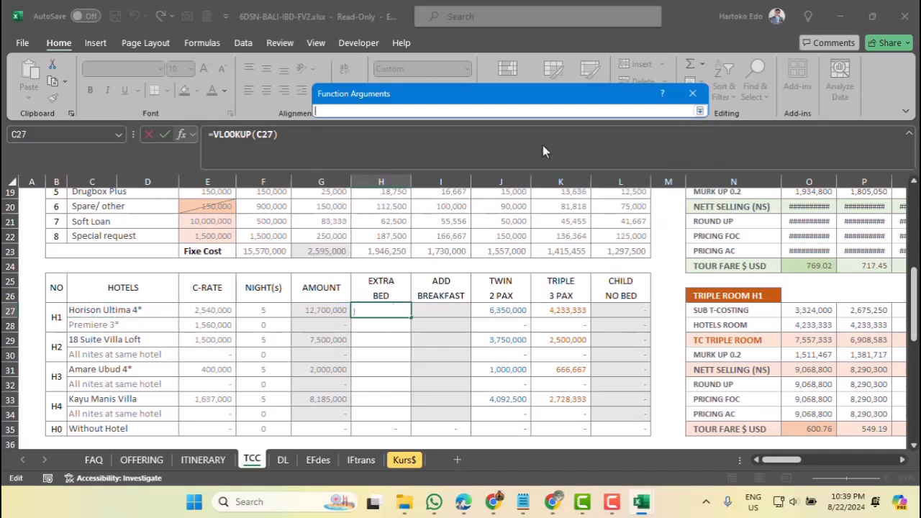
{"action": "mouse_move", "coordinate": [612, 501]}
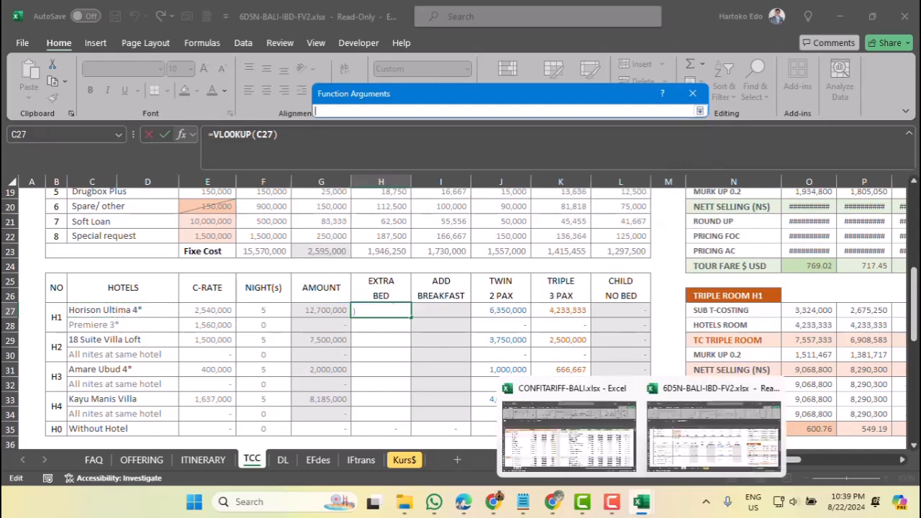
{"action": "left_click", "coordinate": [569, 439]}
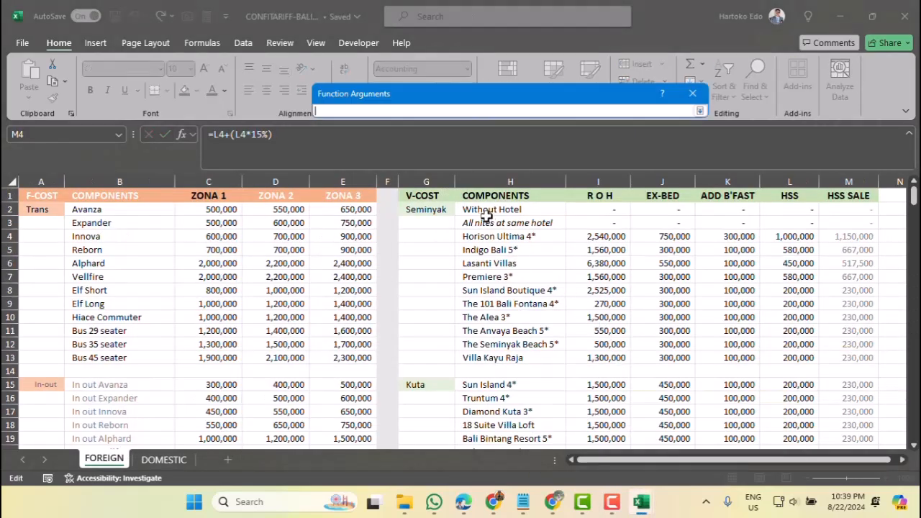
{"action": "left_click_drag", "start_coordinate": [486, 213], "coordinate": [681, 358]}
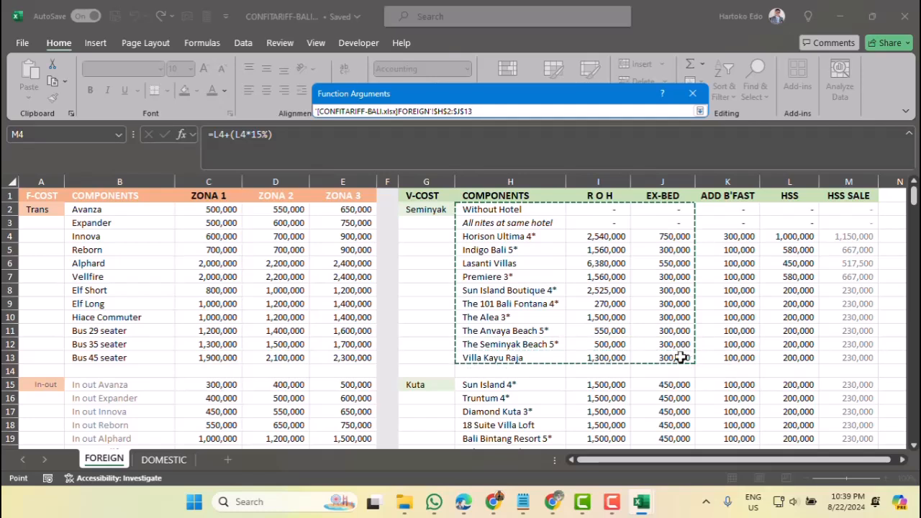
{"action": "left_click", "coordinate": [481, 111]}
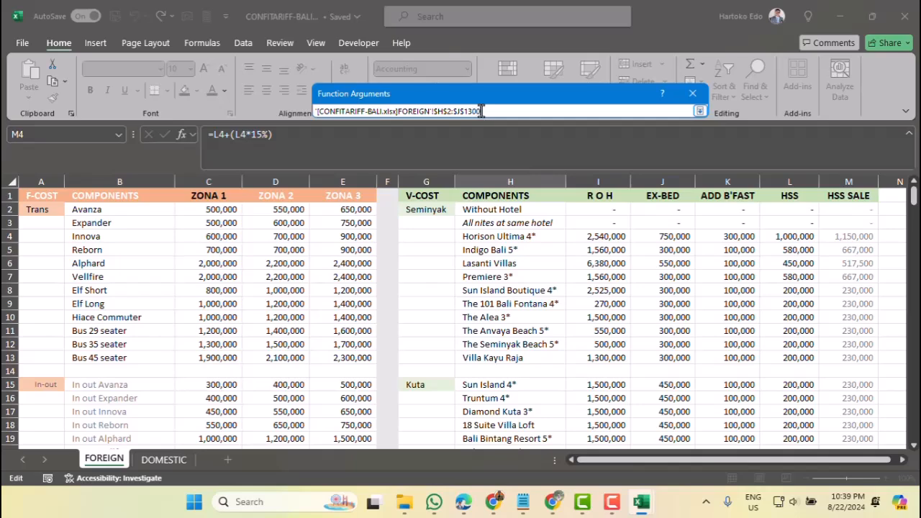
{"action": "key", "text": "Return"}
Step: Complete the EXTRA BED VLOOKUP with column index 3 and range lookup FALSE
{"action": "left_click", "coordinate": [451, 161]}
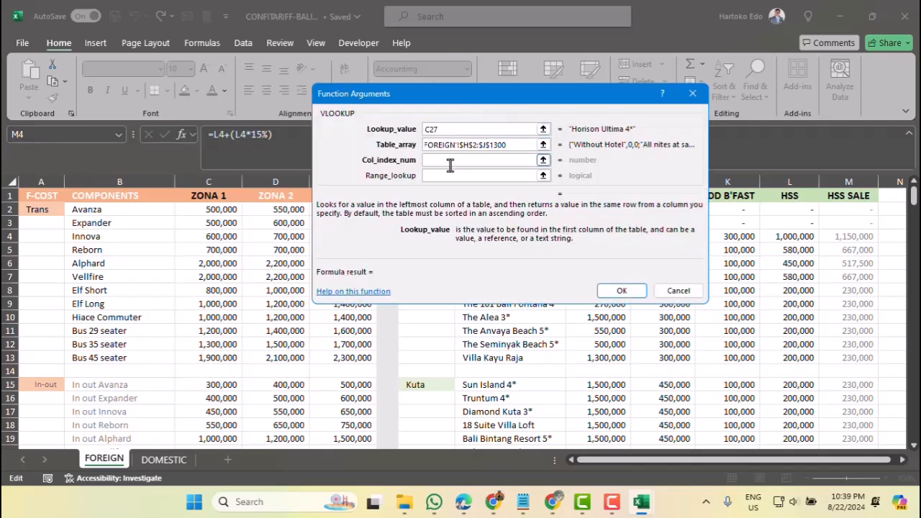
{"action": "type", "text": "3"}
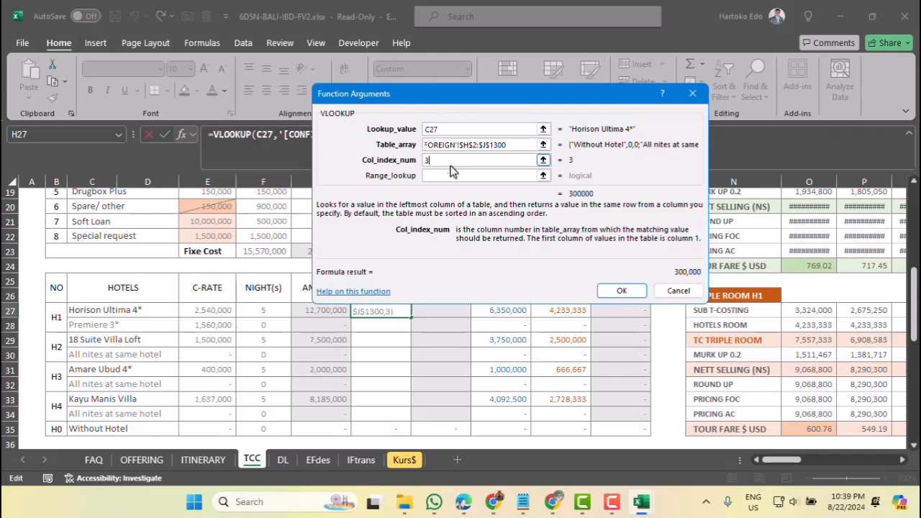
{"action": "left_click", "coordinate": [434, 176]}
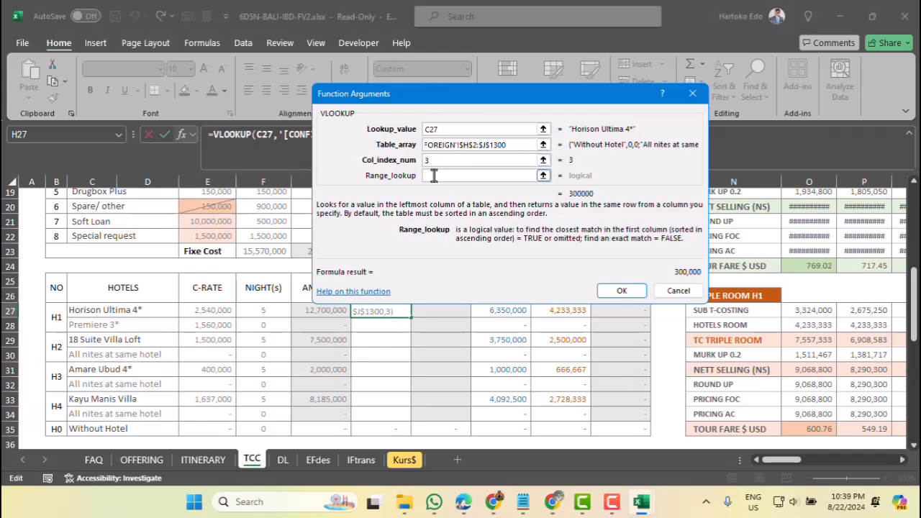
{"action": "type", "text": "FALSE"}
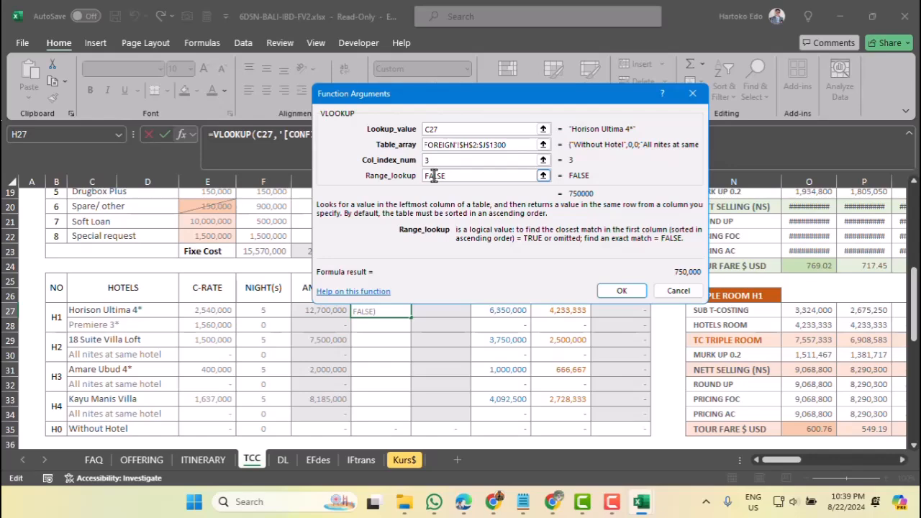
{"action": "key", "text": "Return"}
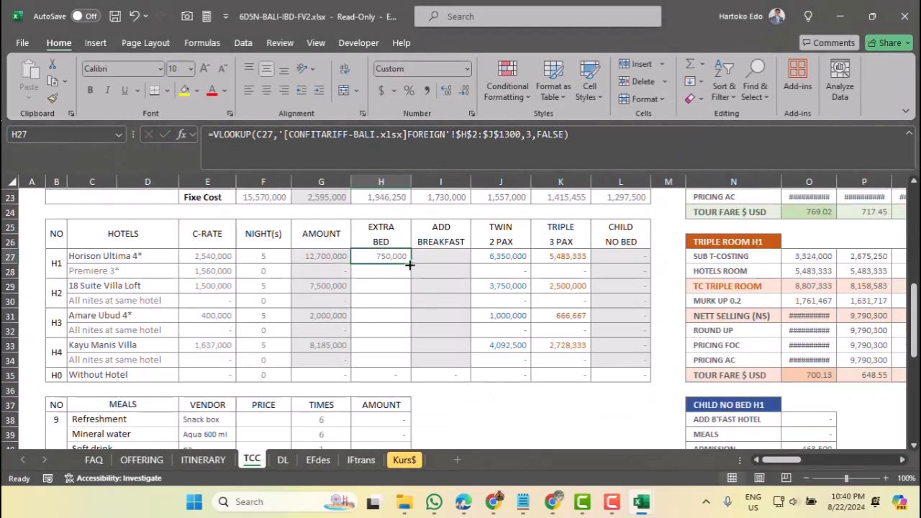
Step: Copy the EXTRA BED VLOOKUP from H27 down through H35 for the remaining hotel rows
{"action": "left_click_drag", "start_coordinate": [410, 264], "coordinate": [417, 377]}
{"action": "left_click", "coordinate": [386, 346]}
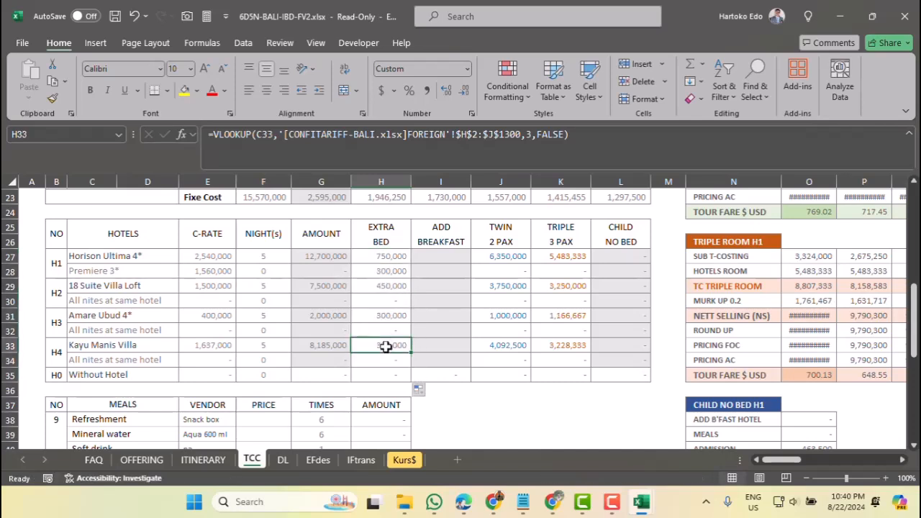
Step: Start a VLOOKUP in the ADD BREAKFAST cell I27 with C27 as the lookup value
{"action": "left_click", "coordinate": [444, 254]}
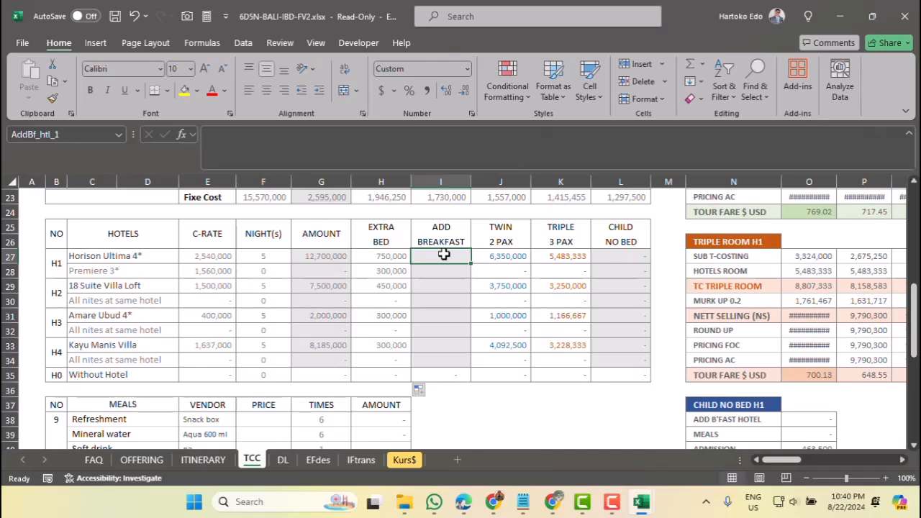
{"action": "left_click", "coordinate": [702, 64]}
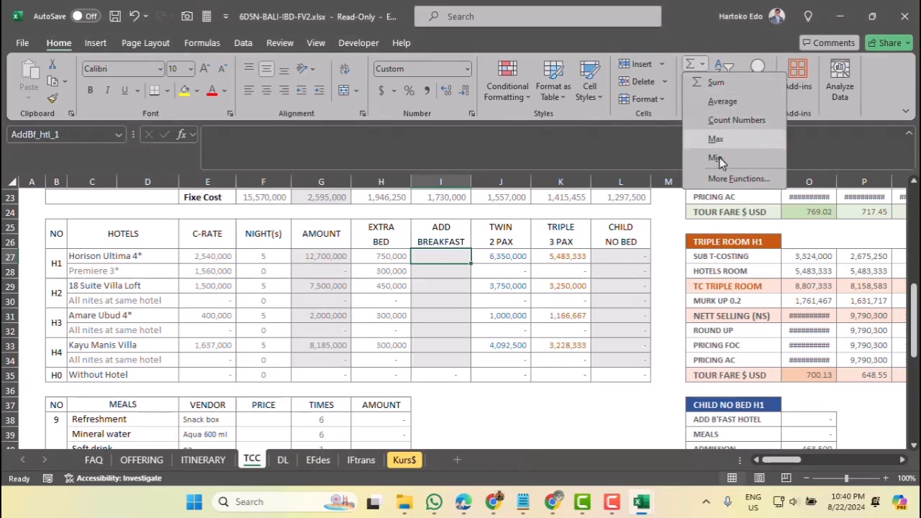
{"action": "left_click", "coordinate": [723, 179]}
{"action": "double_click", "coordinate": [399, 175]}
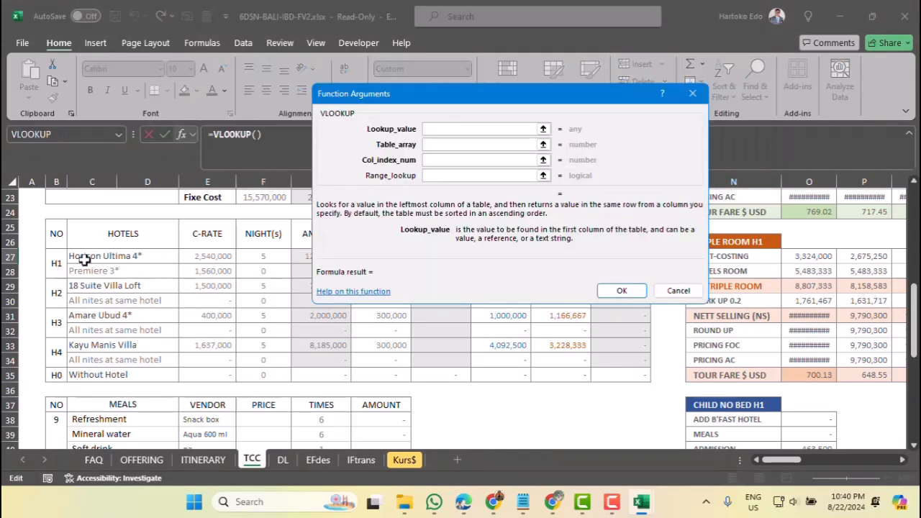
{"action": "left_click", "coordinate": [83, 260]}
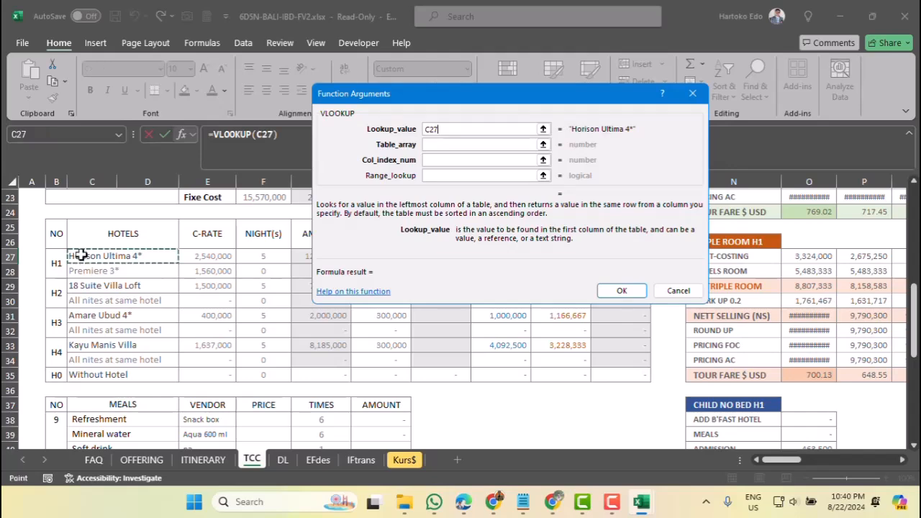
Step: Set the ADD BREAKFAST VLOOKUP's table array to $H$2:$K$1300 on the FOREIGN sheet of CONFITARIFF-BALI.xlsx
{"action": "left_click", "coordinate": [544, 146]}
{"action": "mouse_move", "coordinate": [653, 513]}
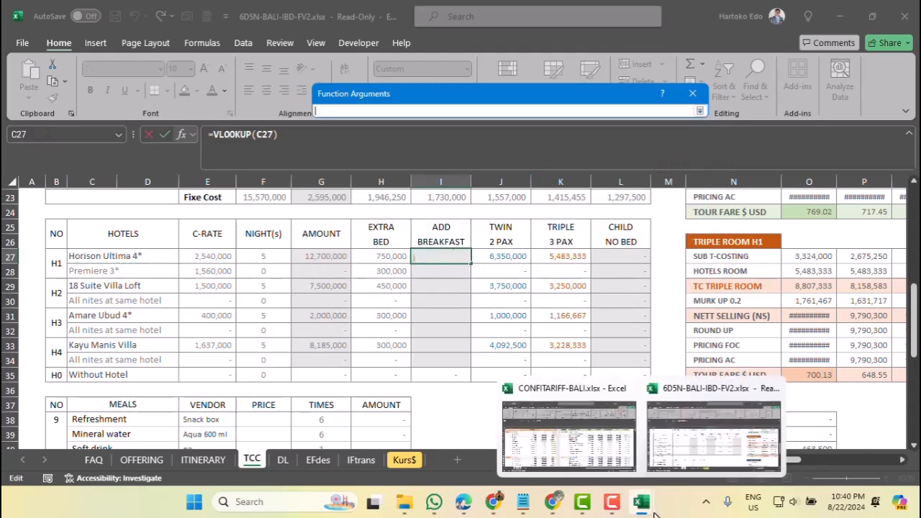
{"action": "left_click", "coordinate": [587, 444]}
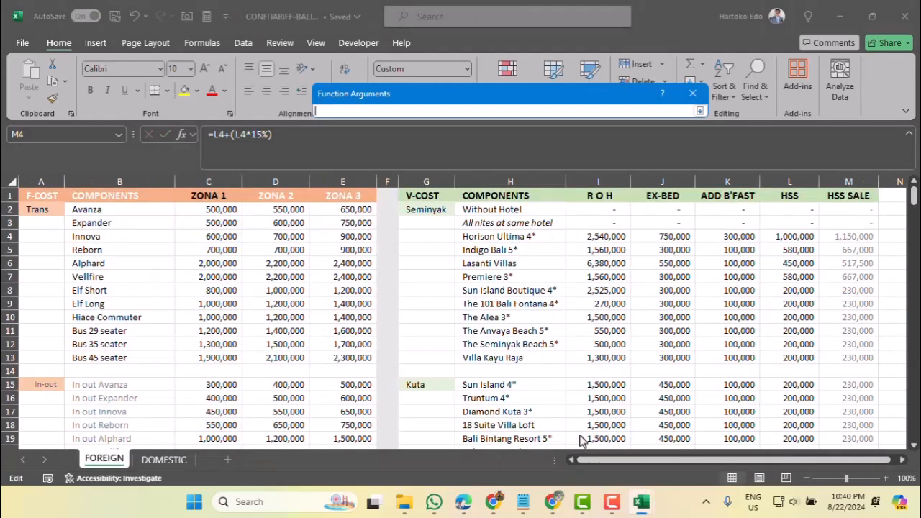
{"action": "left_click_drag", "start_coordinate": [481, 210], "coordinate": [742, 354]}
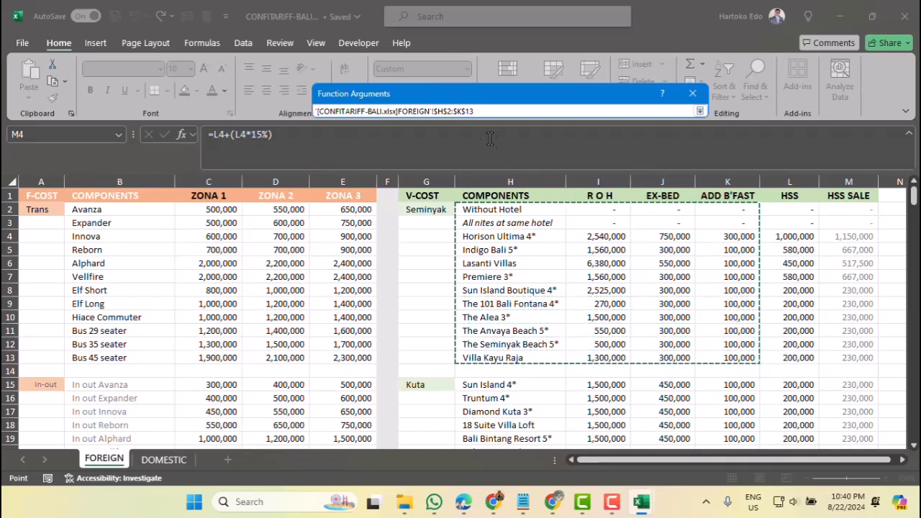
{"action": "type", "text": "00"}
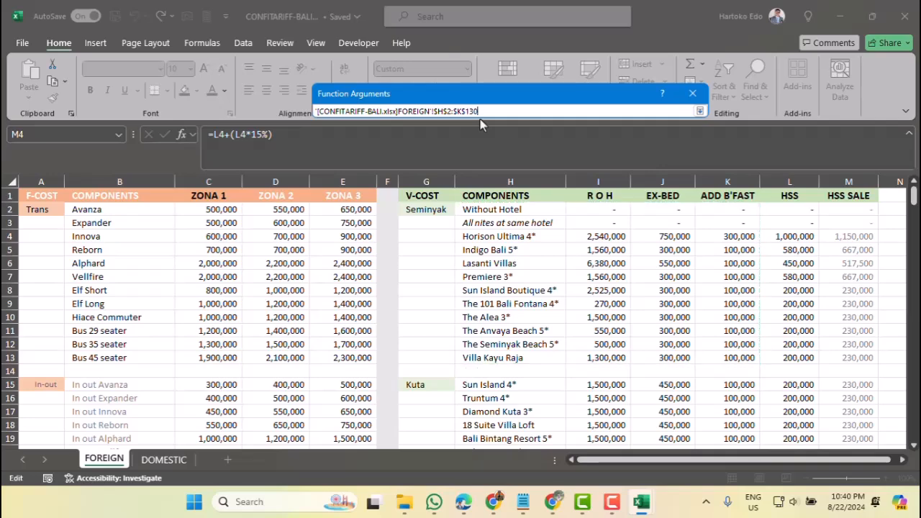
{"action": "key", "text": "Return"}
Step: Complete the ADD BREAKFAST VLOOKUP with column index 4 and range lookup FALSE, and copy it down through I34
{"action": "left_click", "coordinate": [453, 162]}
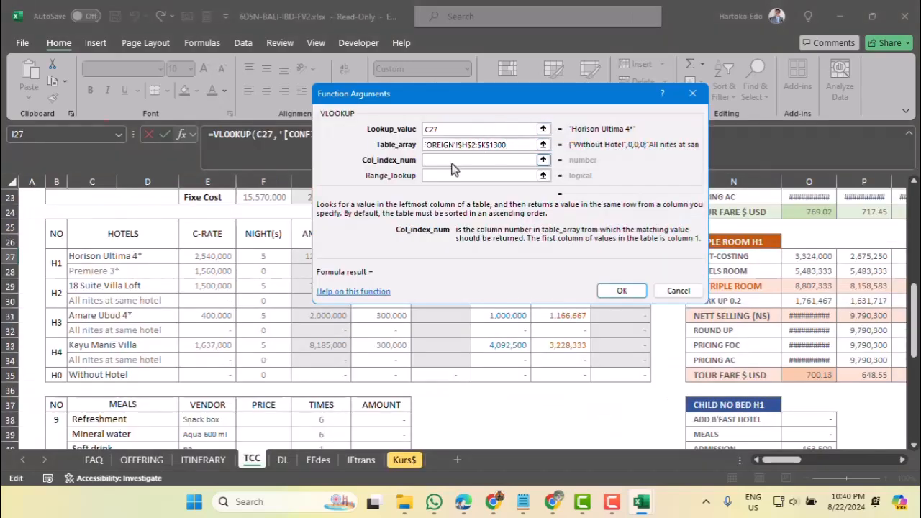
{"action": "type", "text": "4"}
{"action": "key", "text": "Tab"}
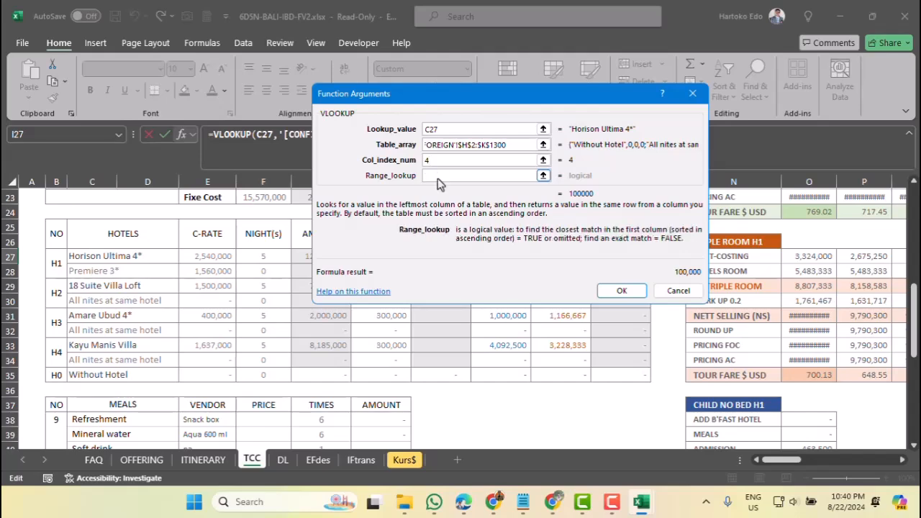
{"action": "type", "text": "FALSE"}
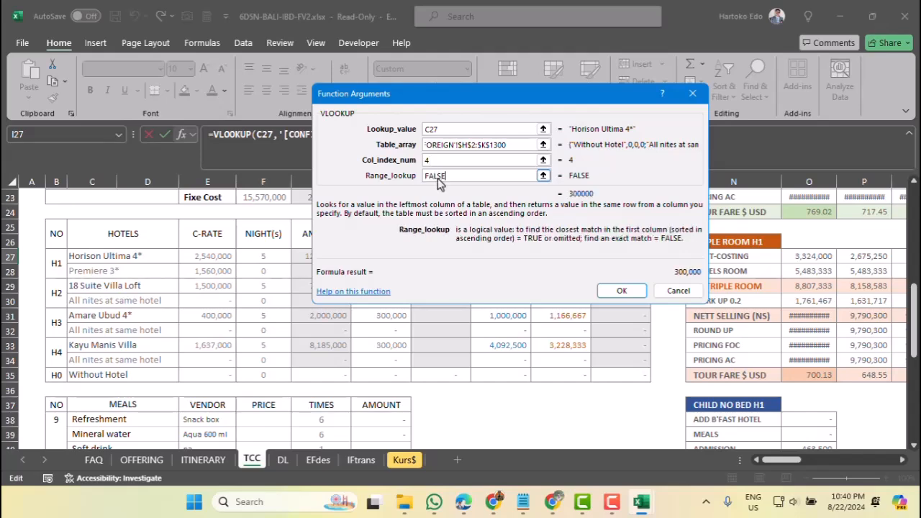
{"action": "left_click", "coordinate": [620, 290]}
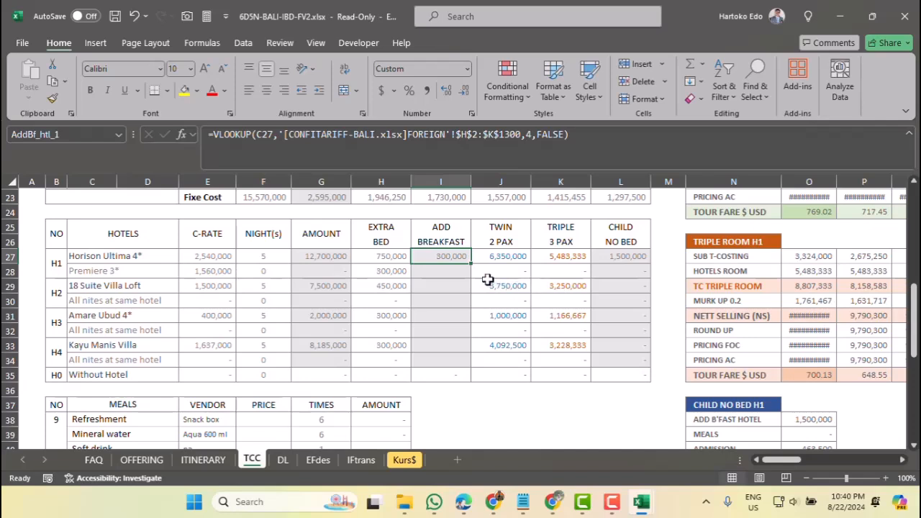
{"action": "left_click_drag", "start_coordinate": [471, 271], "coordinate": [469, 367]}
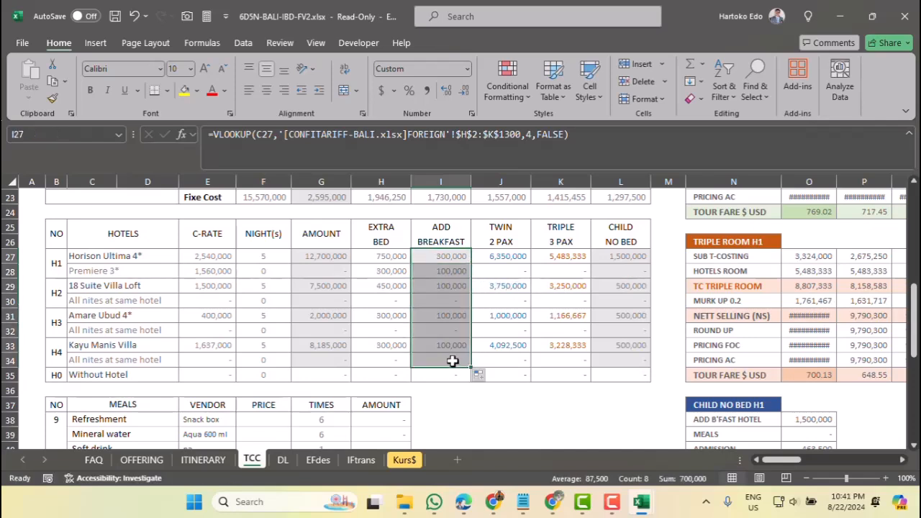
{"action": "left_click", "coordinate": [453, 361]}
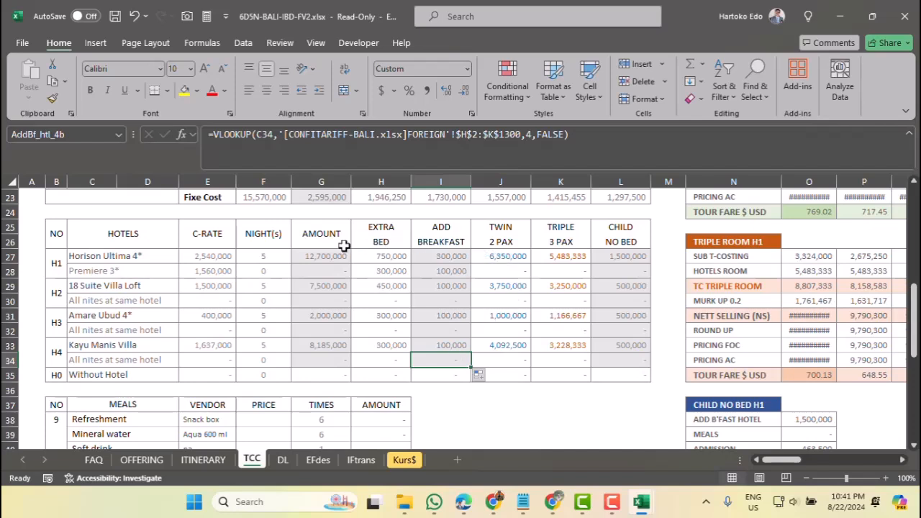
Step: Examine the formulas behind the hotel AMOUNT, EXTRA BED, ADD BREAKFAST, NIGHT(s), TWIN, TRIPLE and CHILD NO BED cells
{"action": "left_click", "coordinate": [322, 257]}
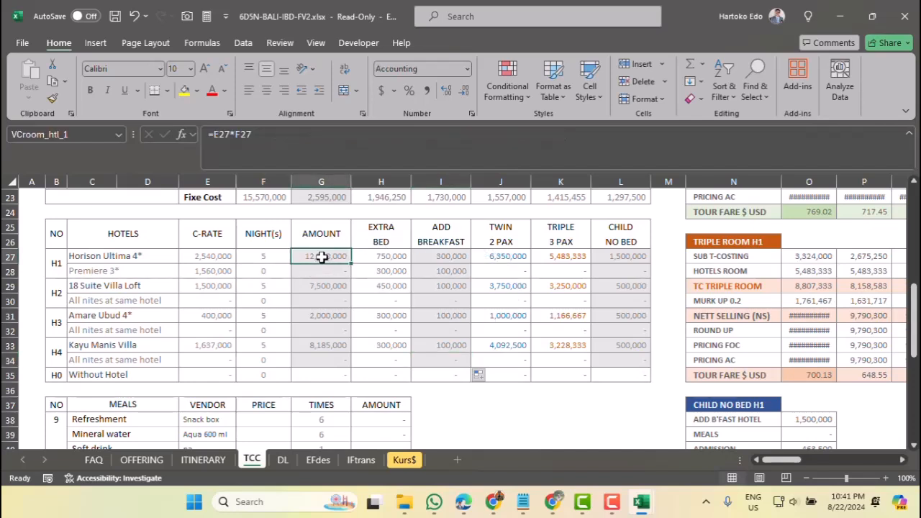
{"action": "left_click", "coordinate": [501, 260]}
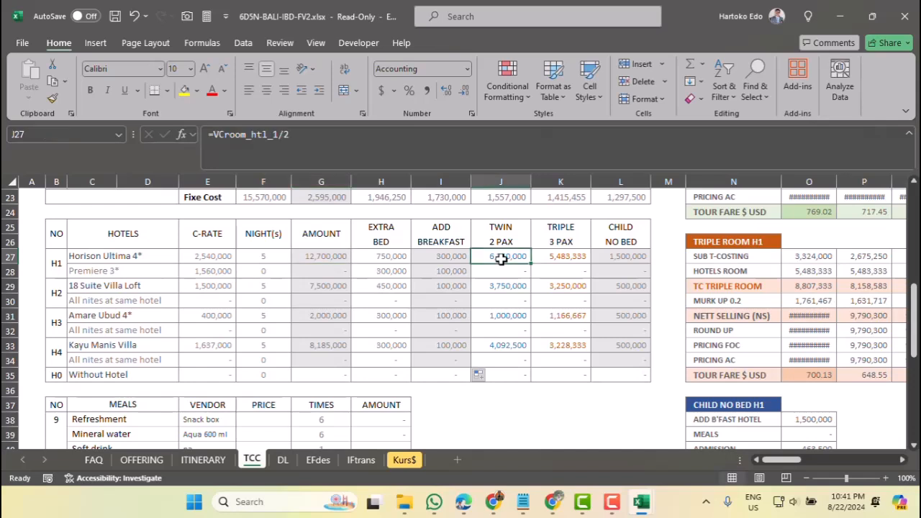
{"action": "left_click", "coordinate": [316, 257]}
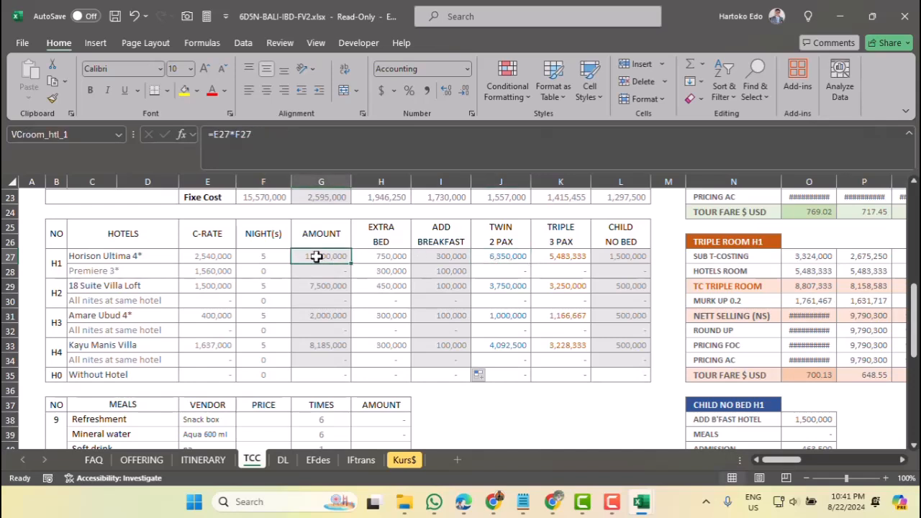
{"action": "left_click", "coordinate": [377, 256]}
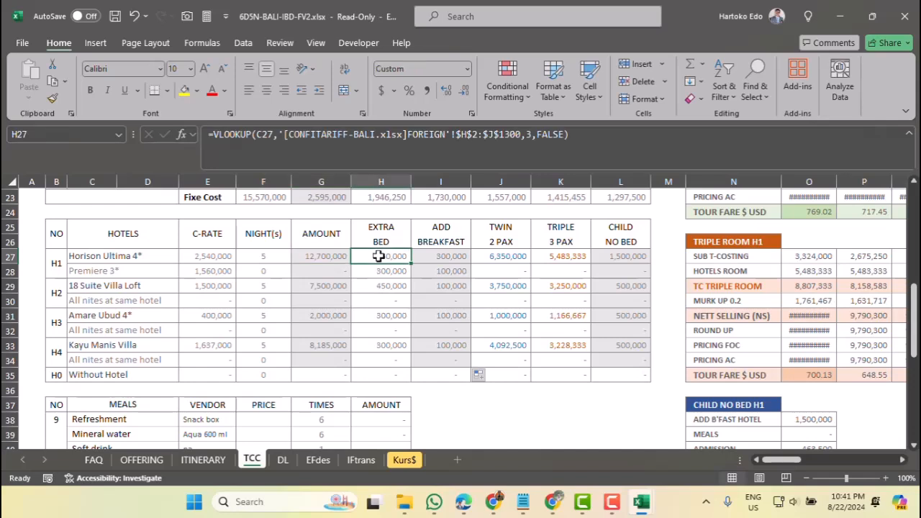
{"action": "left_click", "coordinate": [561, 258]}
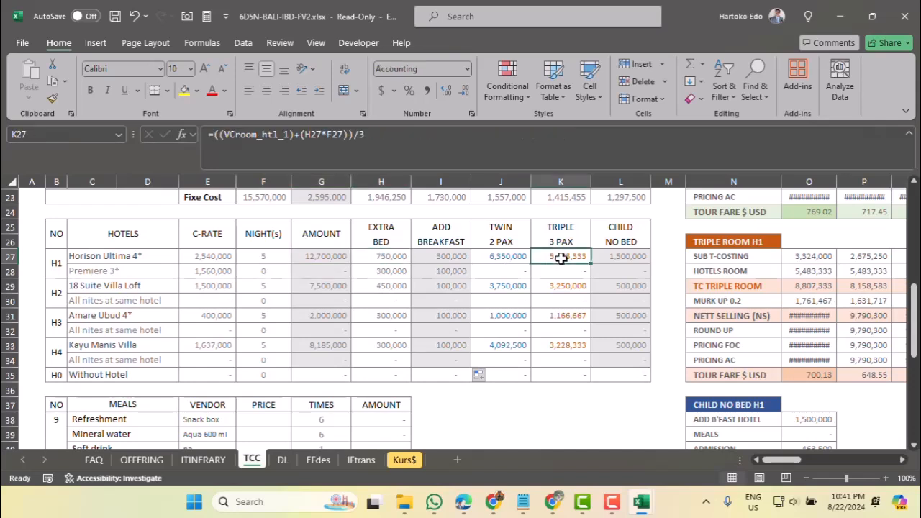
{"action": "left_click", "coordinate": [626, 256]}
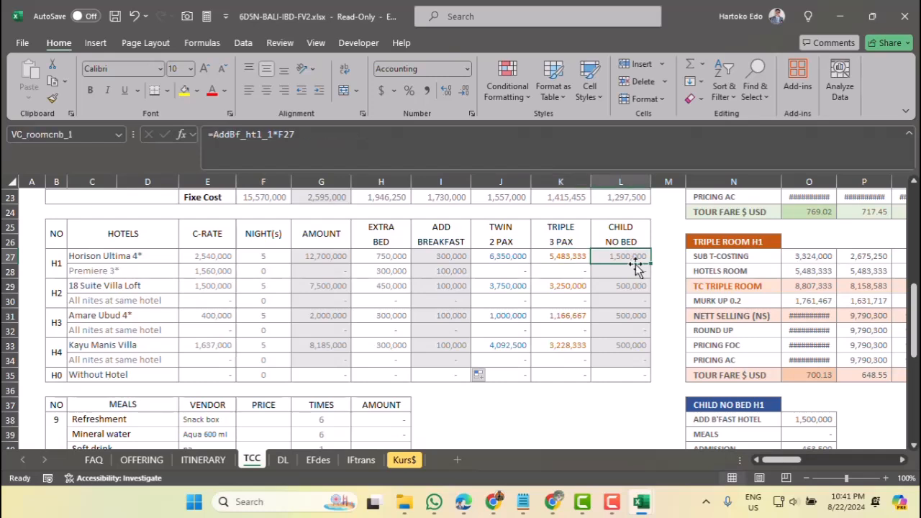
{"action": "left_click", "coordinate": [443, 256]}
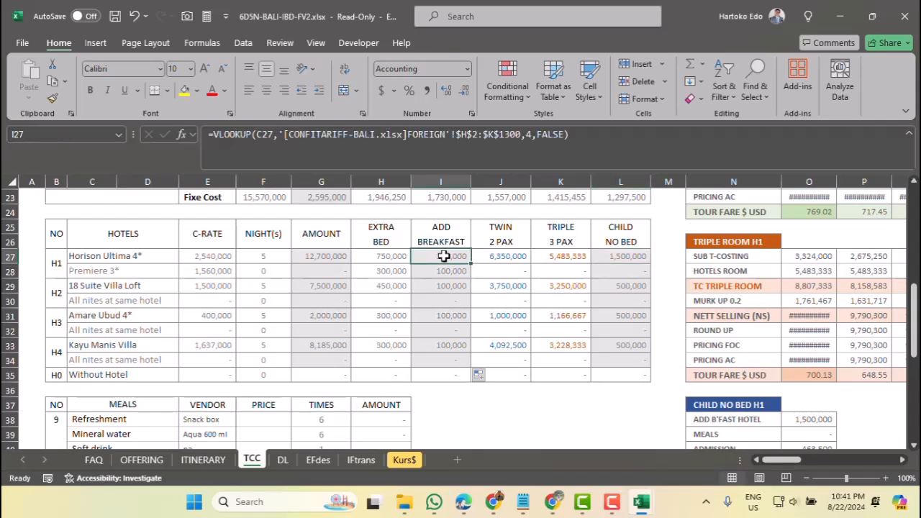
{"action": "left_click", "coordinate": [259, 258]}
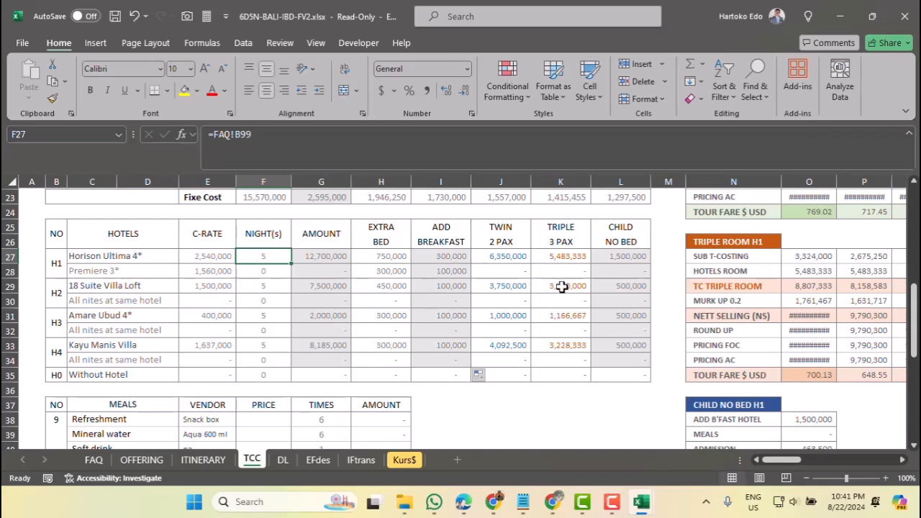
{"action": "left_click", "coordinate": [562, 328]}
{"action": "left_click", "coordinate": [515, 316]}
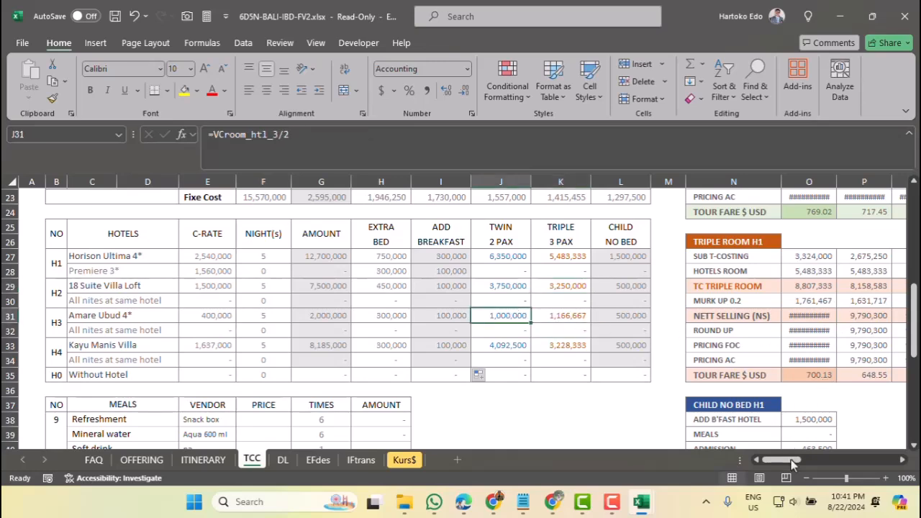
Step: Set the font size of the HOTEL 1 costing columns O through T to 9
{"action": "left_click_drag", "start_coordinate": [790, 462], "coordinate": [808, 463]}
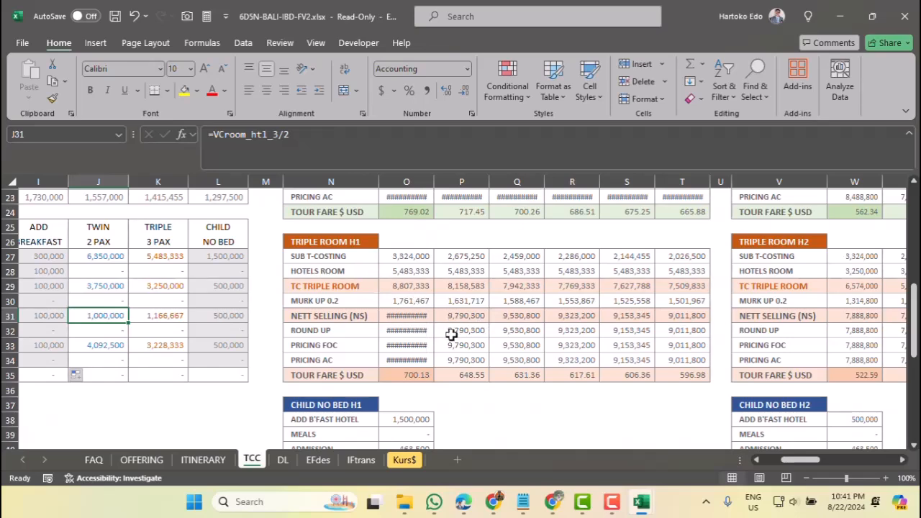
{"action": "scroll", "coordinate": [450, 334], "scroll_direction": "up", "scroll_amount": 7}
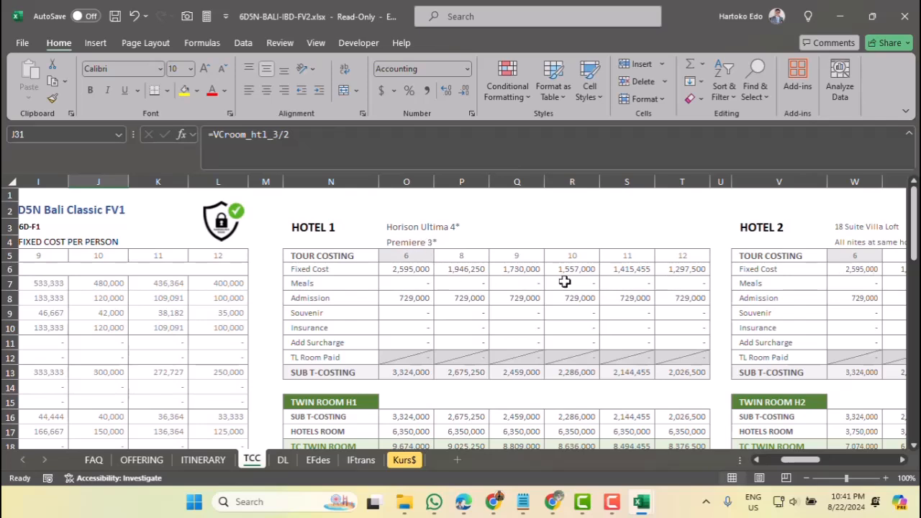
{"action": "left_click", "coordinate": [408, 266]}
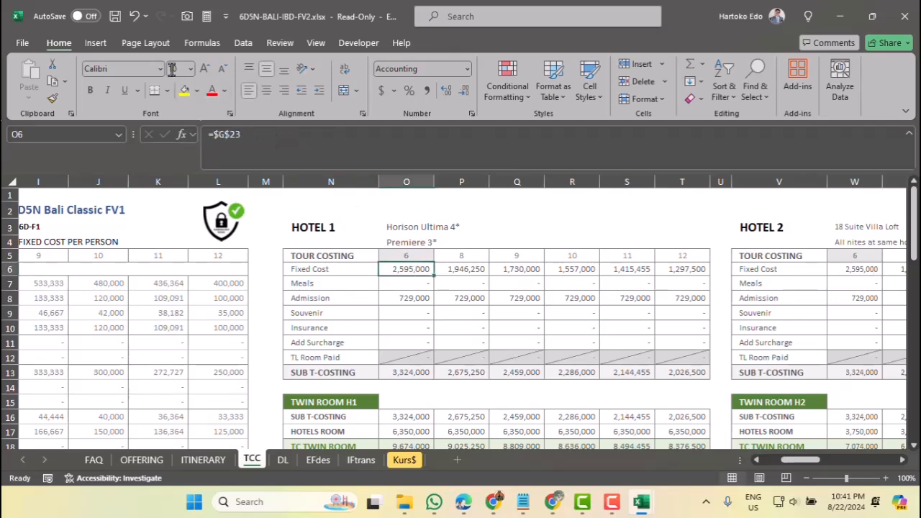
{"action": "left_click_drag", "start_coordinate": [411, 180], "coordinate": [685, 180]}
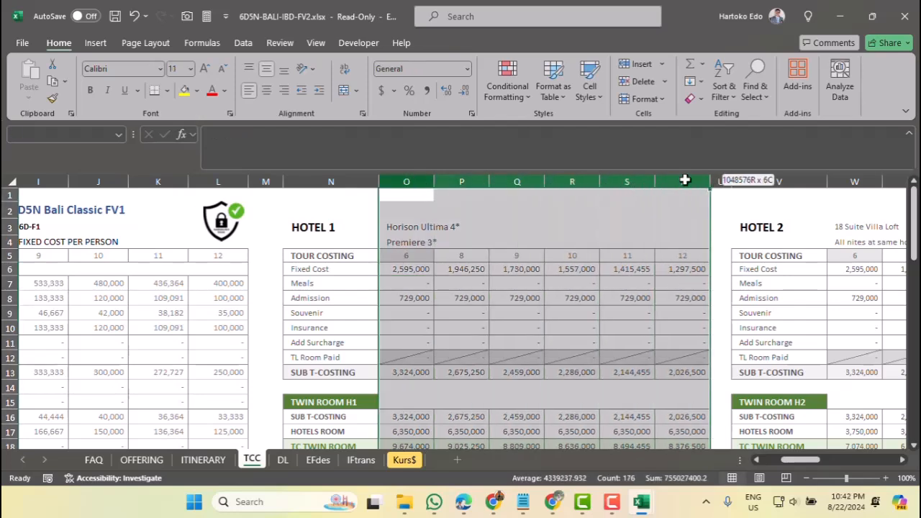
{"action": "left_click", "coordinate": [190, 68]}
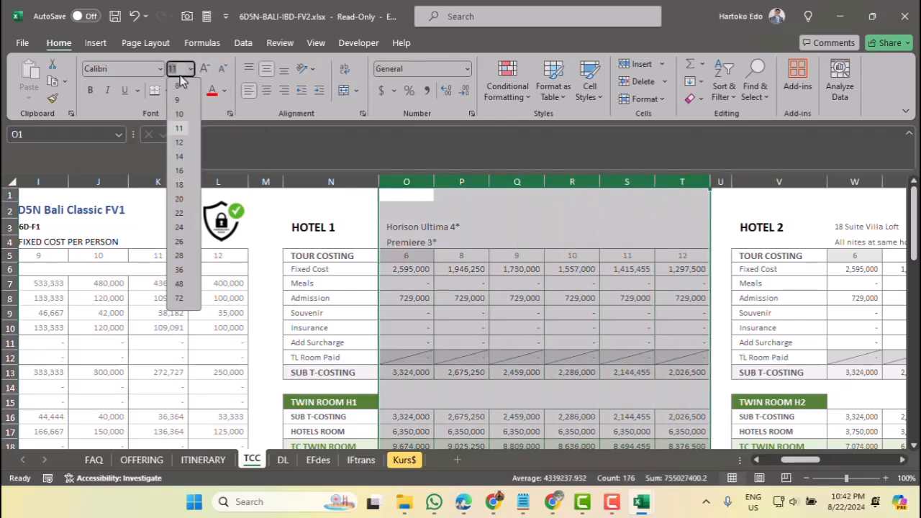
{"action": "left_click", "coordinate": [180, 104]}
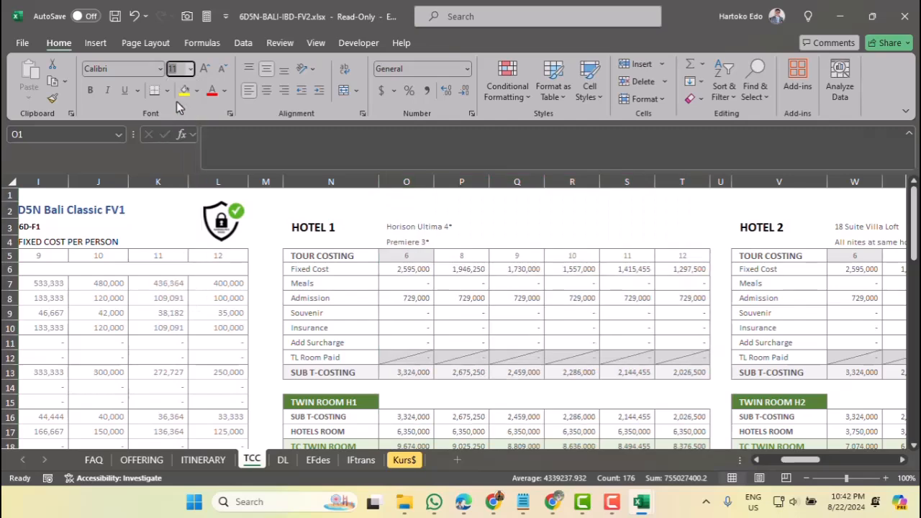
{"action": "left_click", "coordinate": [427, 270]}
Step: Review the twin room costing blocks for hotels H1 to H4, including their NETT SELLING, HOTELS ROOM and TC TWIN ROOM formulas
{"action": "scroll", "coordinate": [427, 272], "scroll_direction": "down", "scroll_amount": 4}
{"action": "left_click", "coordinate": [409, 315]}
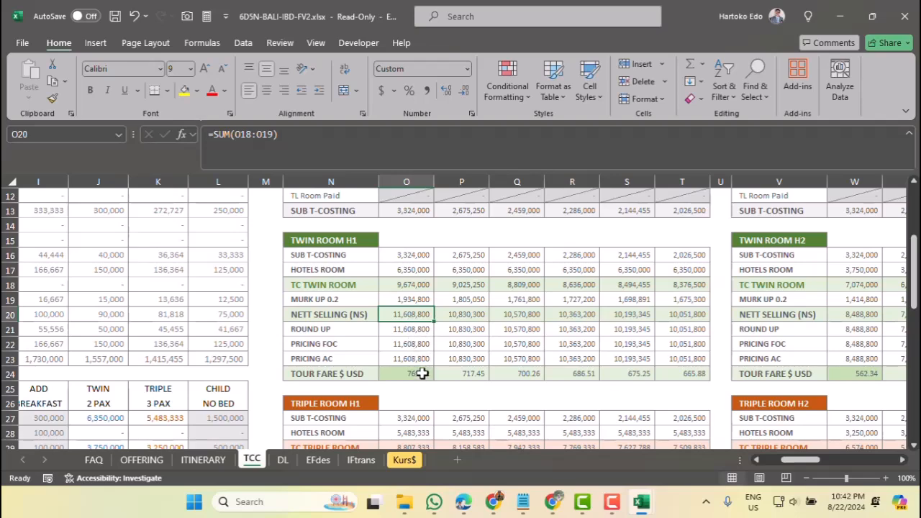
{"action": "left_click_drag", "start_coordinate": [813, 460], "coordinate": [836, 460]}
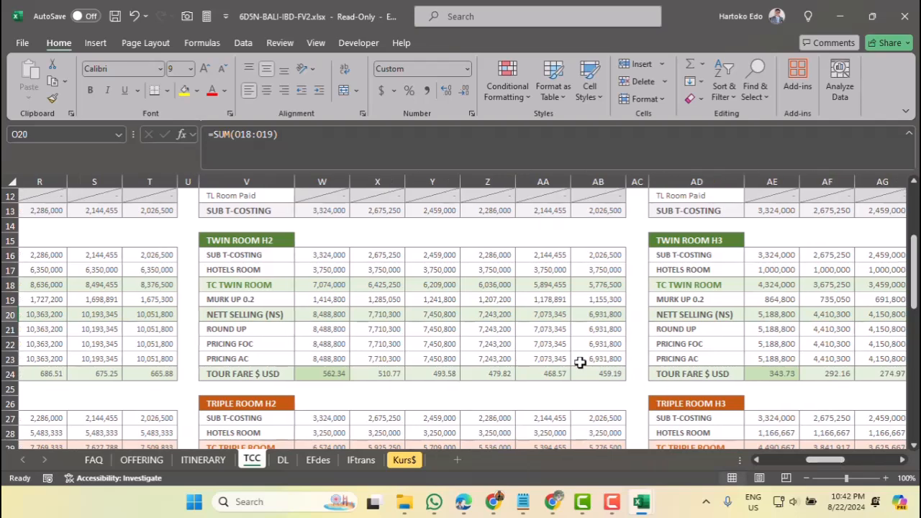
{"action": "left_click", "coordinate": [331, 270]}
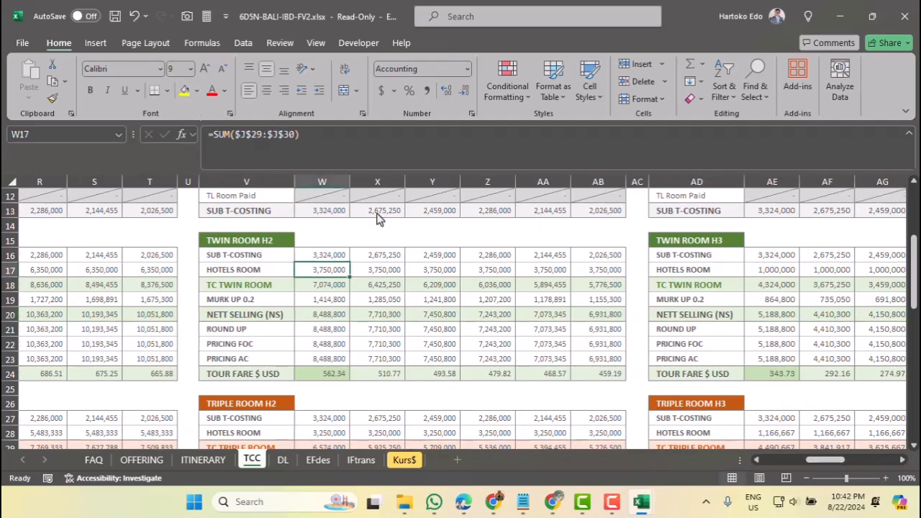
{"action": "left_click_drag", "start_coordinate": [825, 464], "coordinate": [845, 470]}
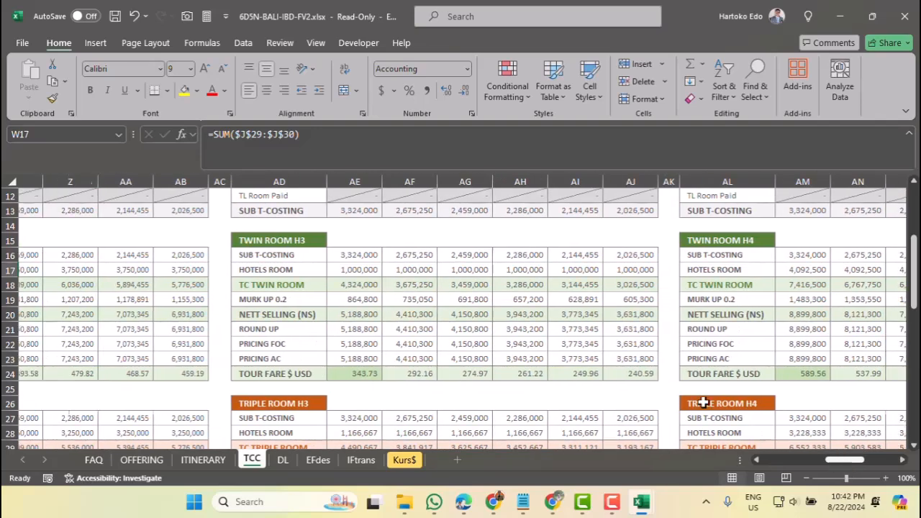
{"action": "left_click", "coordinate": [475, 284]}
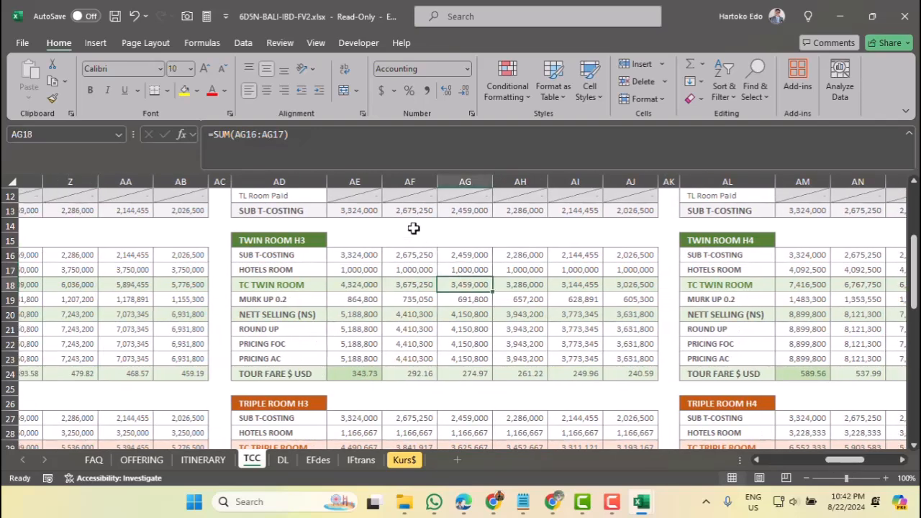
Step: Set the font size of the HOTEL 3 costing columns AE through AJ to 9
{"action": "left_click_drag", "start_coordinate": [359, 182], "coordinate": [632, 182]}
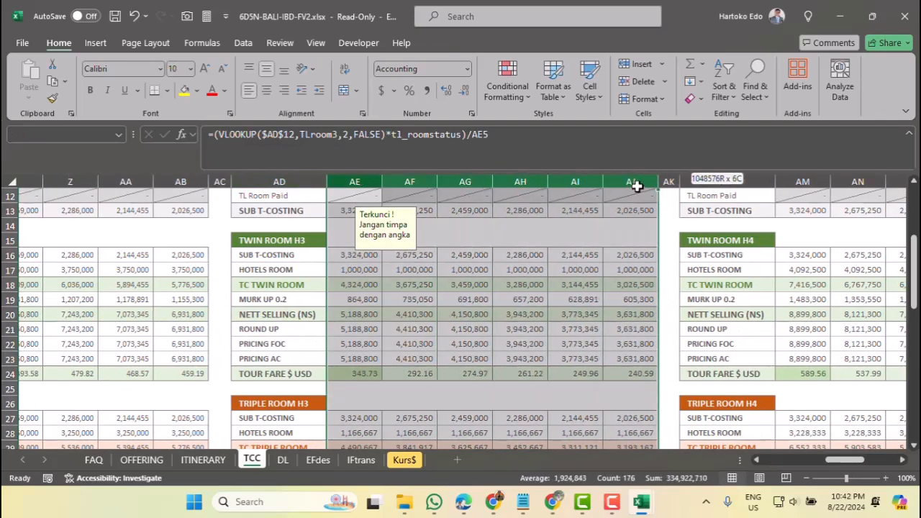
{"action": "left_click", "coordinate": [190, 69]}
{"action": "left_click", "coordinate": [176, 100]}
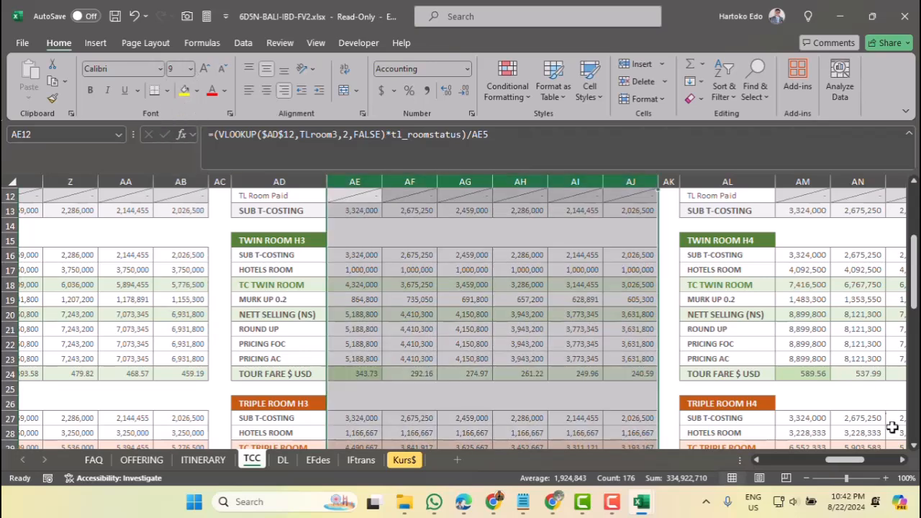
Step: Set the font size of the HOTEL 4 costing columns AM through AR to 9
{"action": "scroll", "coordinate": [645, 282], "scroll_direction": "right", "scroll_amount": 3}
{"action": "left_click", "coordinate": [645, 282]}
{"action": "left_click_drag", "start_coordinate": [493, 181], "coordinate": [762, 181]}
{"action": "left_click", "coordinate": [190, 69]}
{"action": "left_click", "coordinate": [177, 99]}
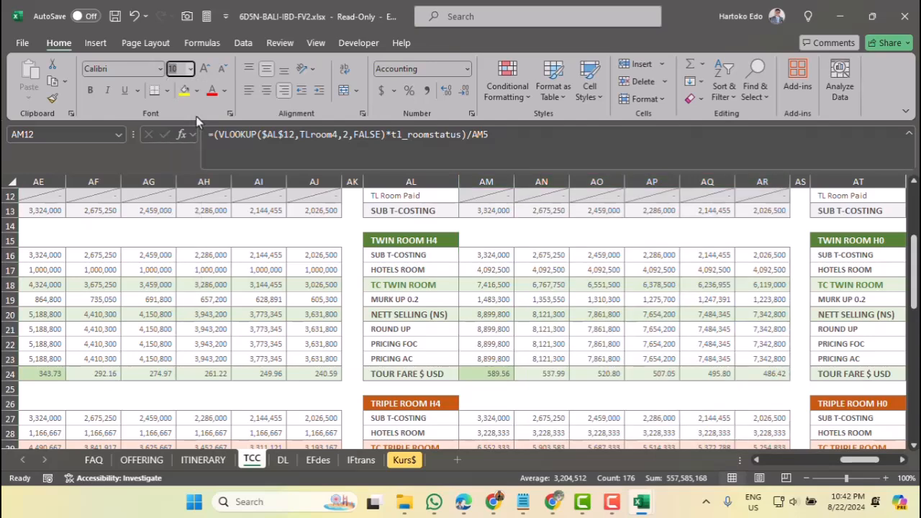
Step: Set the font size of the H0 costing columns AU through AZ to 9
{"action": "scroll", "coordinate": [876, 472], "scroll_direction": "right", "scroll_amount": 3}
{"action": "scroll", "coordinate": [876, 472], "scroll_direction": "right", "scroll_amount": 1}
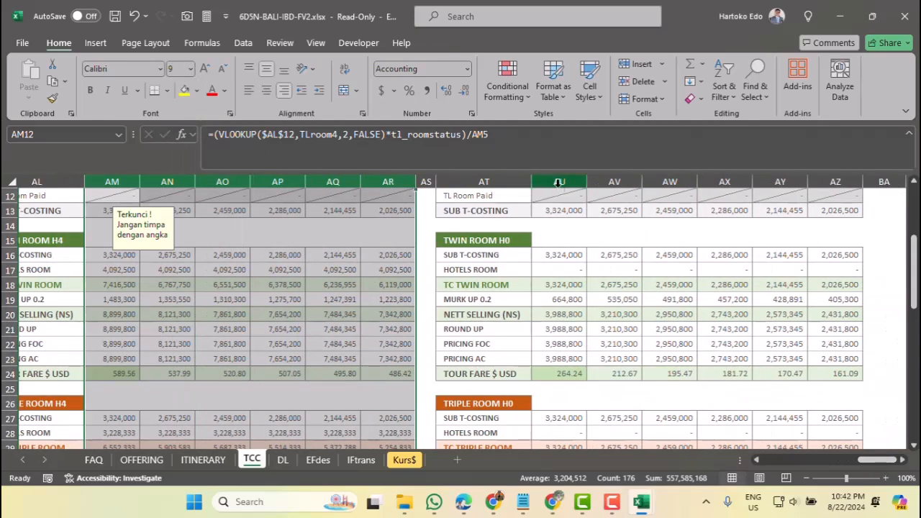
{"action": "left_click_drag", "start_coordinate": [557, 184], "coordinate": [839, 189]}
{"action": "left_click", "coordinate": [191, 69]}
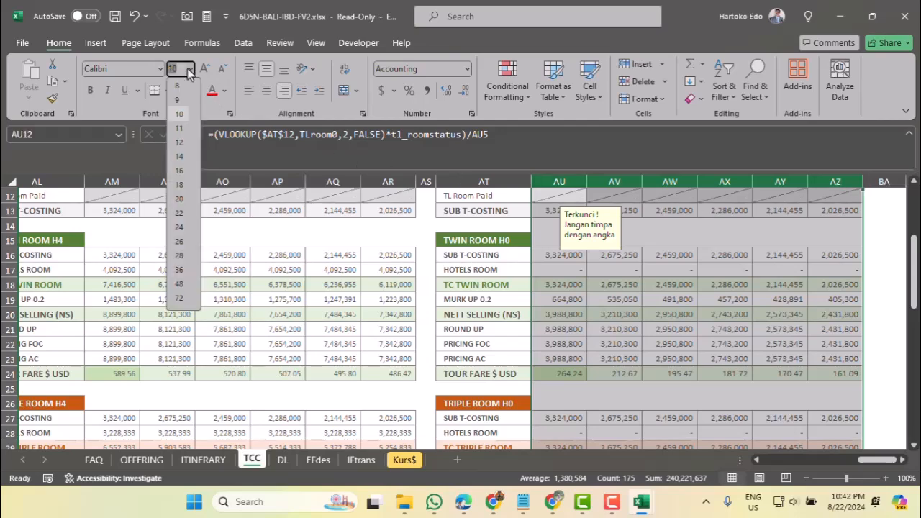
{"action": "left_click", "coordinate": [179, 101]}
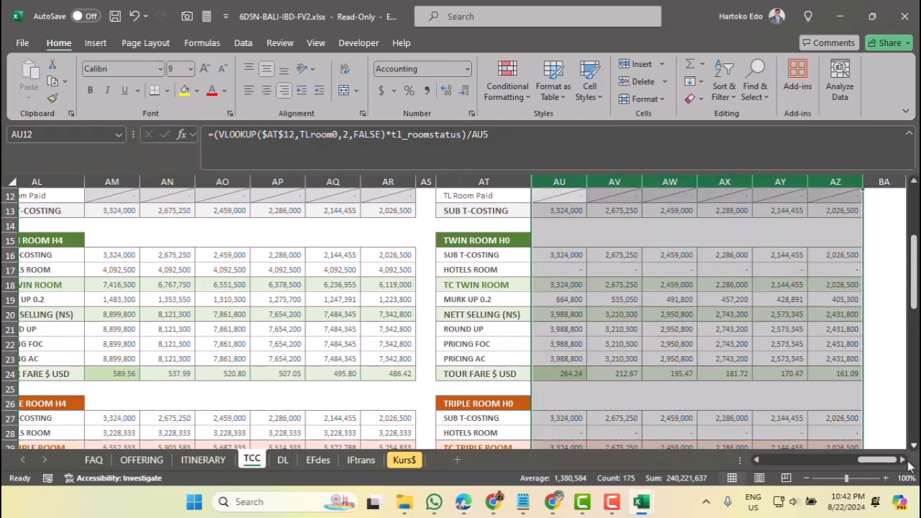
Step: Start a VLOOKUP in the Refreshment PRICE cell F38 with vendor cell E38 as the lookup value
{"action": "scroll", "coordinate": [826, 461], "scroll_direction": "left", "scroll_amount": 15}
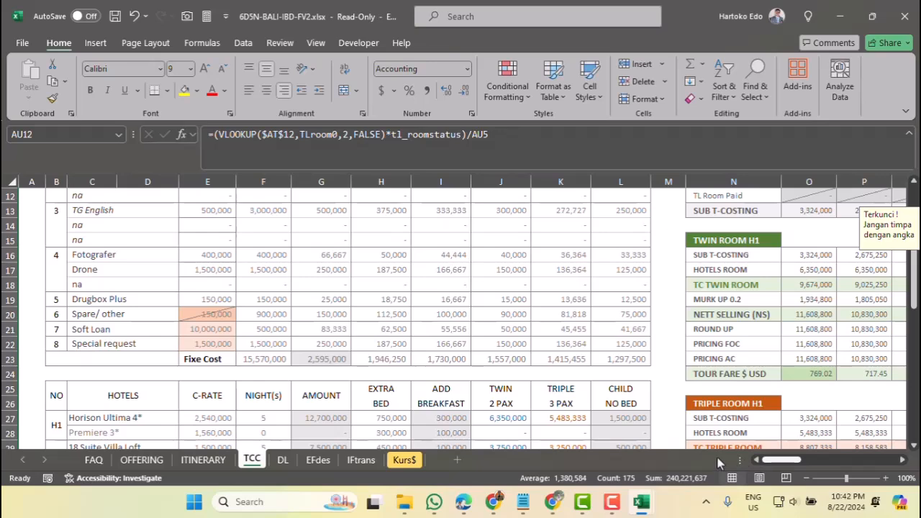
{"action": "left_click", "coordinate": [327, 341]}
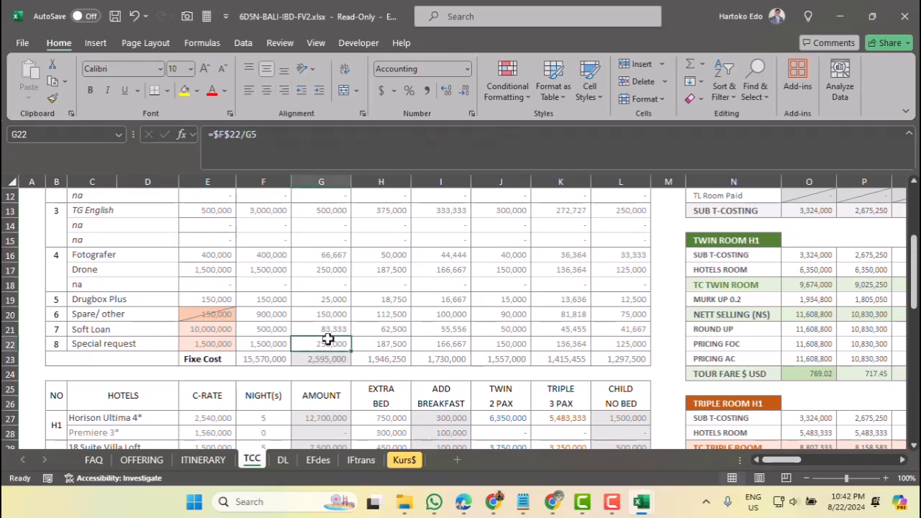
{"action": "scroll", "coordinate": [330, 338], "scroll_direction": "down", "scroll_amount": 7}
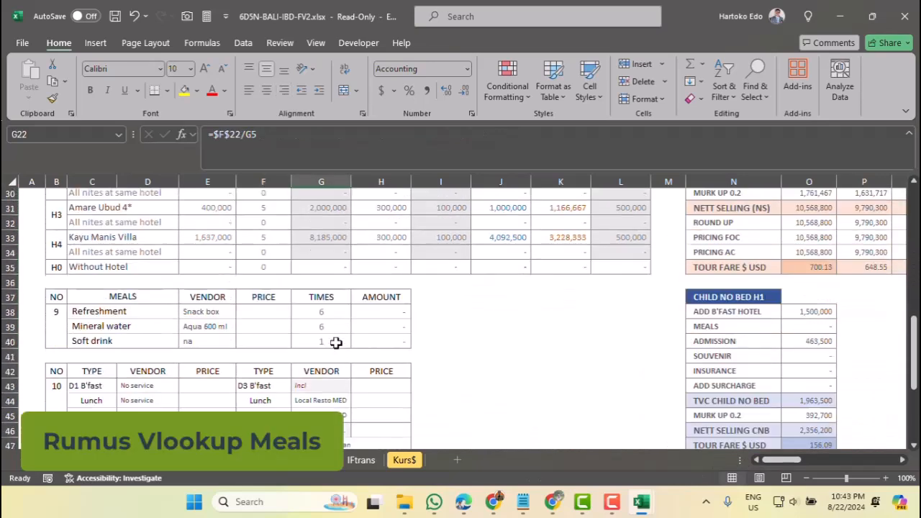
{"action": "left_click", "coordinate": [263, 260]}
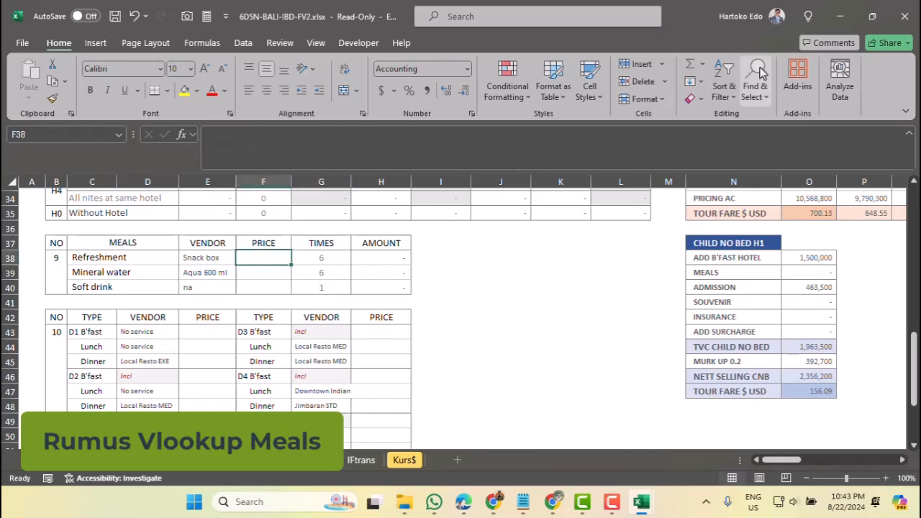
{"action": "left_click", "coordinate": [701, 66]}
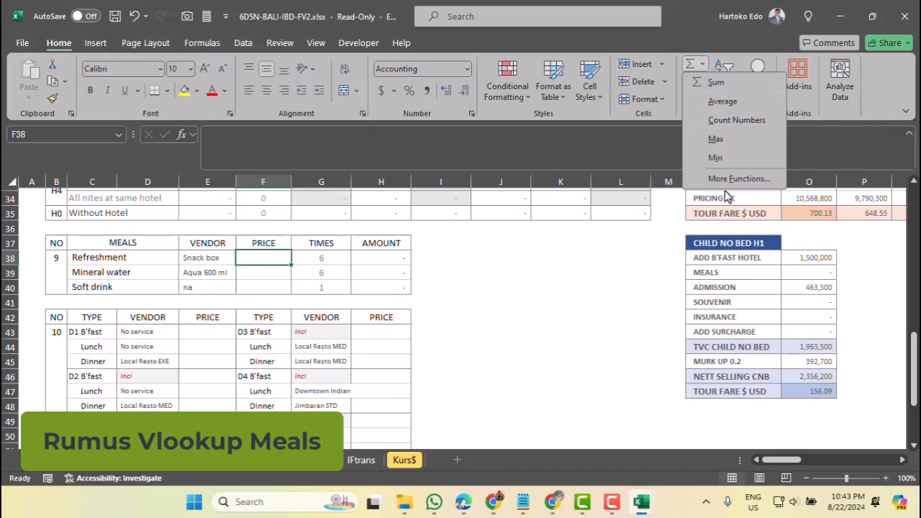
{"action": "left_click", "coordinate": [725, 180]}
{"action": "double_click", "coordinate": [405, 174]}
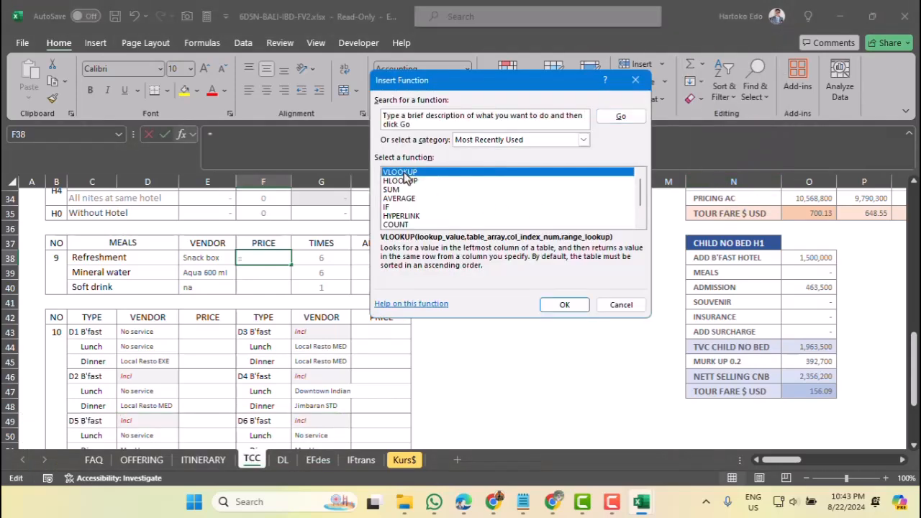
{"action": "left_click", "coordinate": [205, 260]}
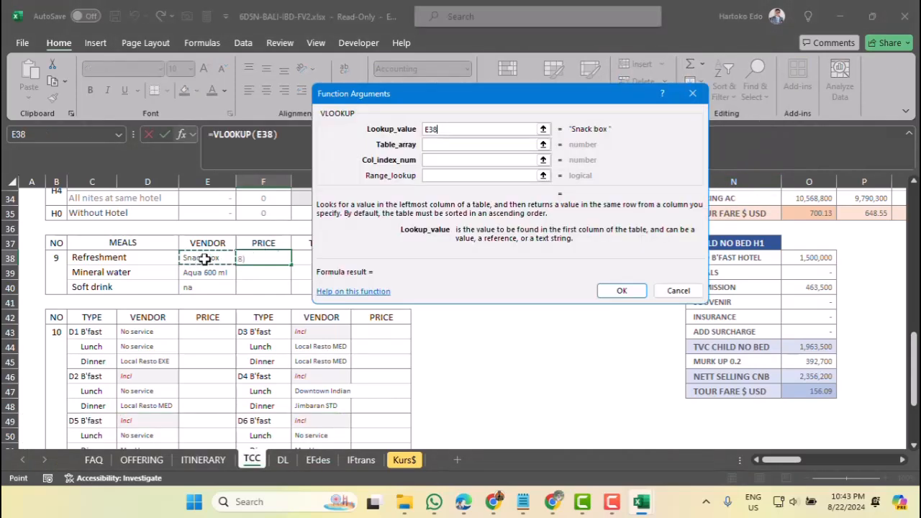
Step: Set the VLOOKUP table array to $H$2:$I$1300 on the FOREIGN sheet of CONFITARIFF-BALI.xlsx
{"action": "left_click", "coordinate": [543, 145]}
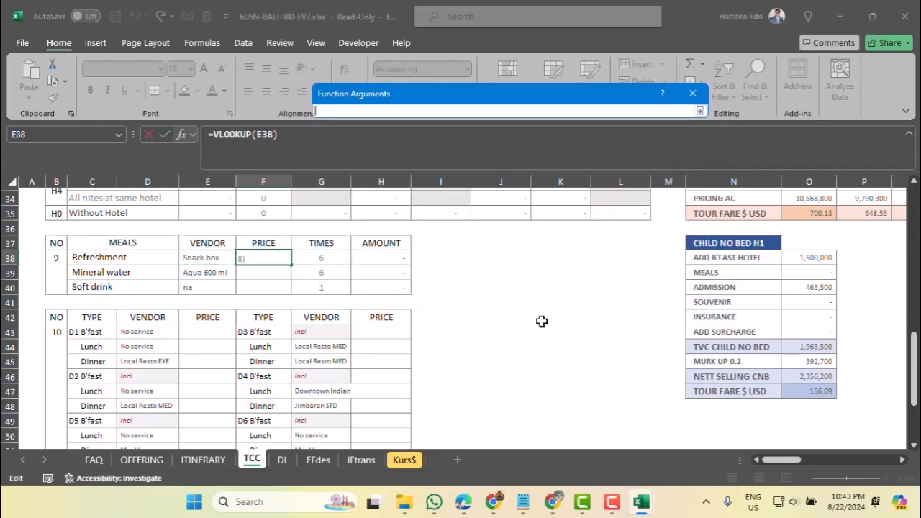
{"action": "mouse_move", "coordinate": [640, 503]}
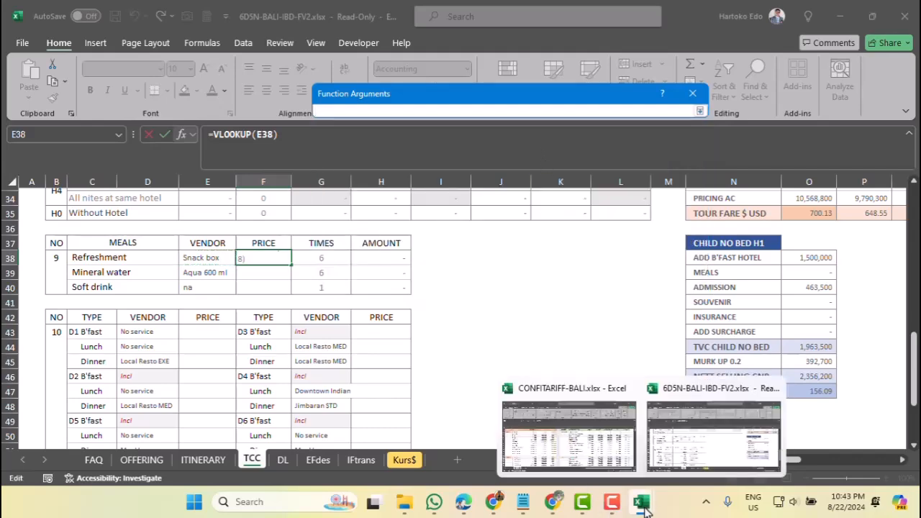
{"action": "left_click", "coordinate": [599, 435]}
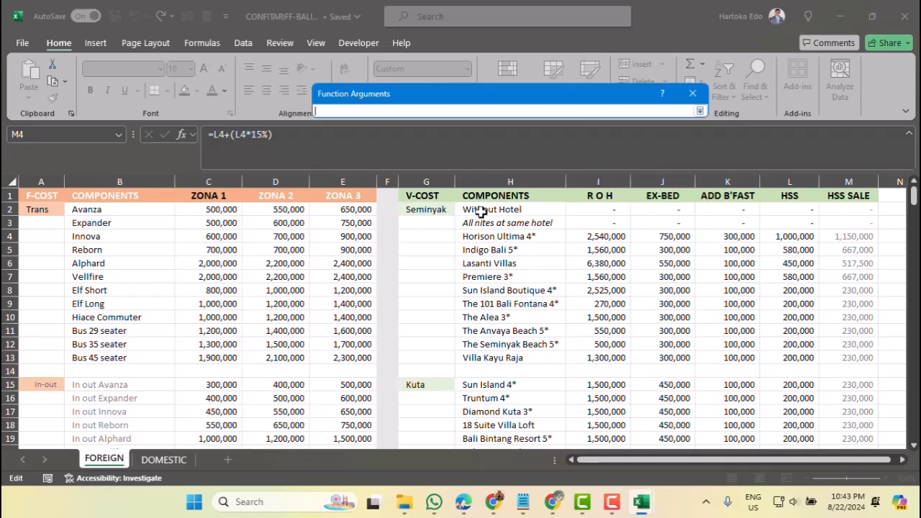
{"action": "left_click_drag", "start_coordinate": [480, 210], "coordinate": [614, 361]}
{"action": "left_click", "coordinate": [473, 113]}
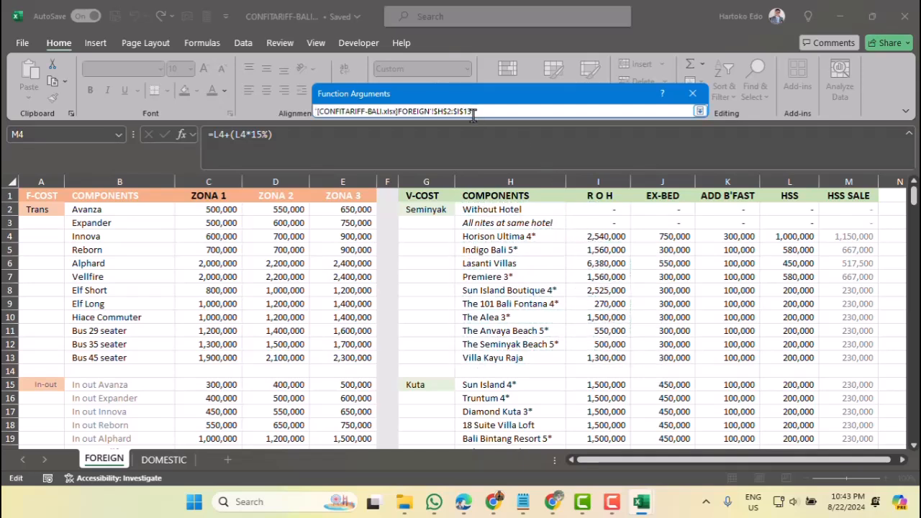
{"action": "type", "text": "00"}
{"action": "key", "text": "Return"}
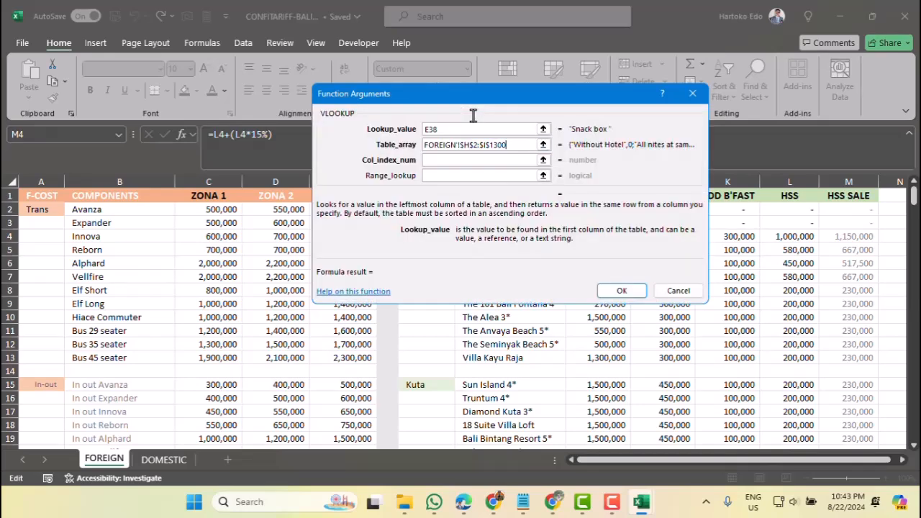
Step: Complete the Refreshment PRICE VLOOKUP with column index 2 and range lookup FALSE
{"action": "left_click", "coordinate": [432, 159]}
{"action": "type", "text": "2"}
{"action": "left_click", "coordinate": [432, 175]}
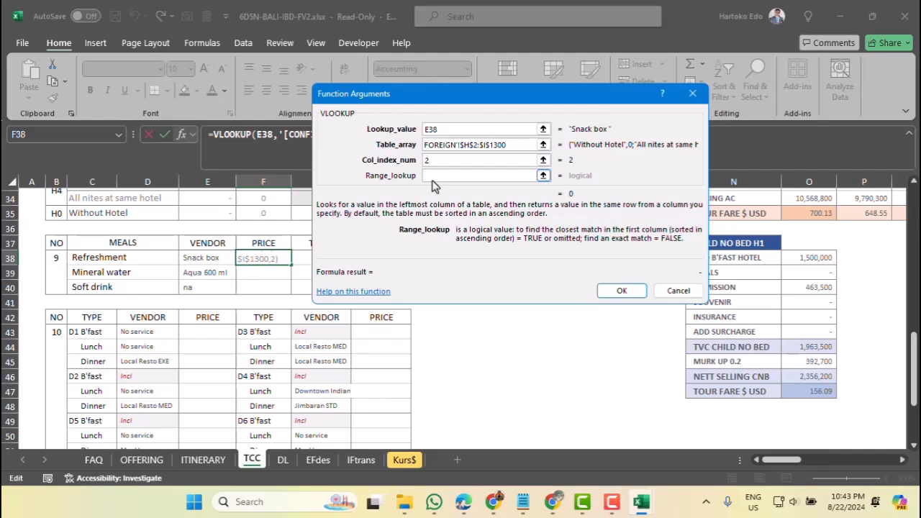
{"action": "type", "text": "FALSE"}
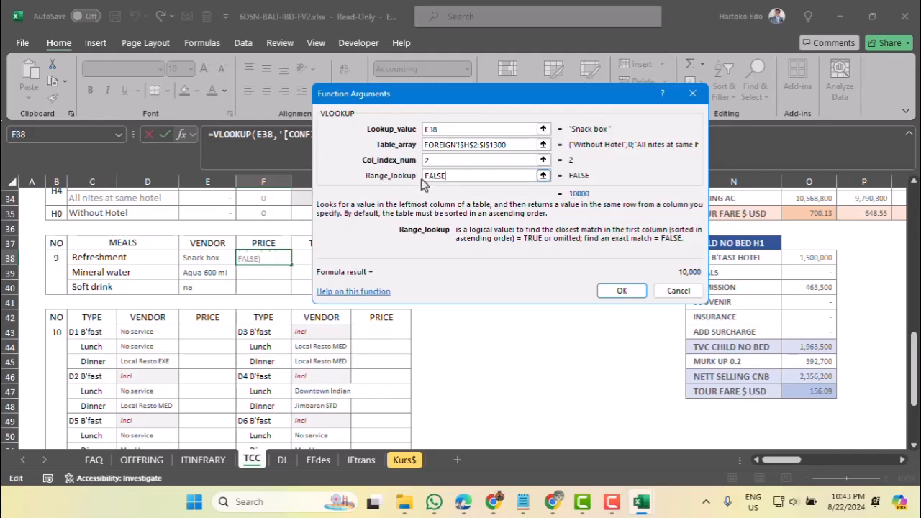
{"action": "left_click", "coordinate": [622, 290]}
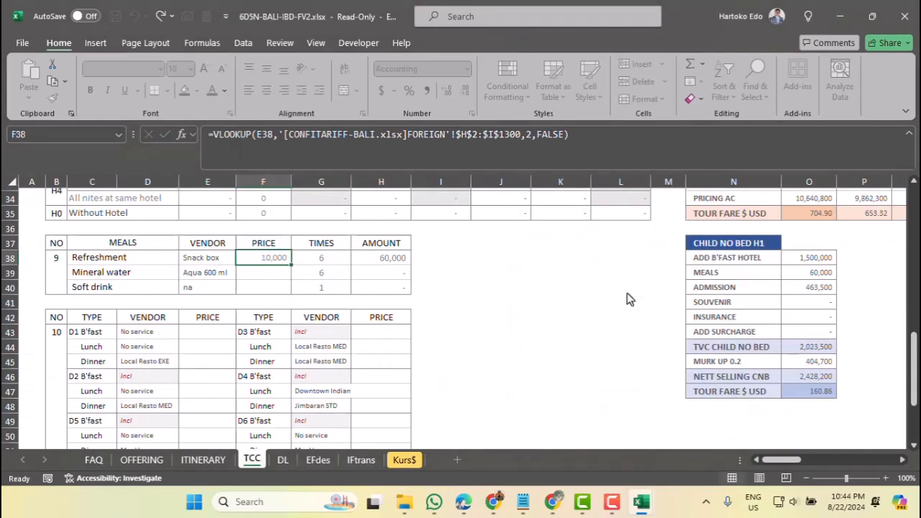
Step: Copy the Refreshment PRICE formula down to the Mineral water and Soft drink rows, through F40
{"action": "left_click", "coordinate": [195, 258]}
{"action": "left_click", "coordinate": [201, 276]}
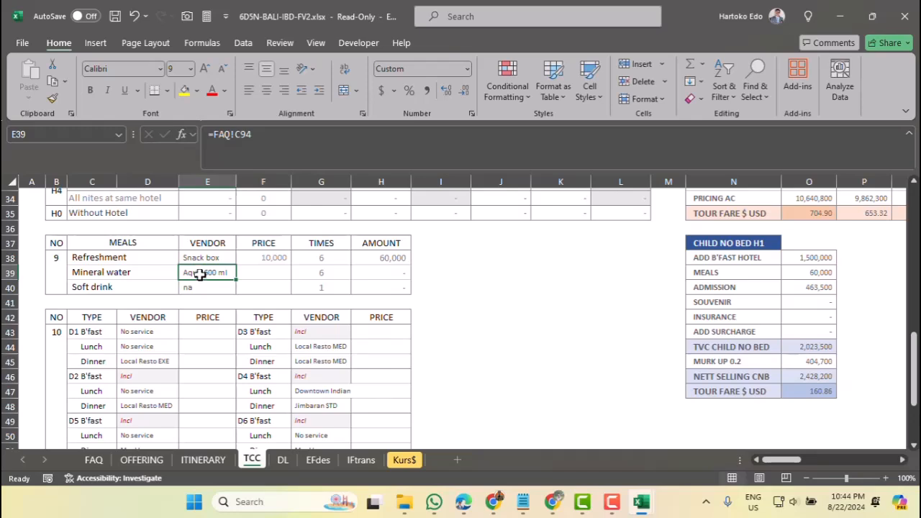
{"action": "left_click", "coordinate": [256, 259]}
{"action": "left_click_drag", "start_coordinate": [289, 266], "coordinate": [293, 290]}
{"action": "left_click", "coordinate": [270, 272]}
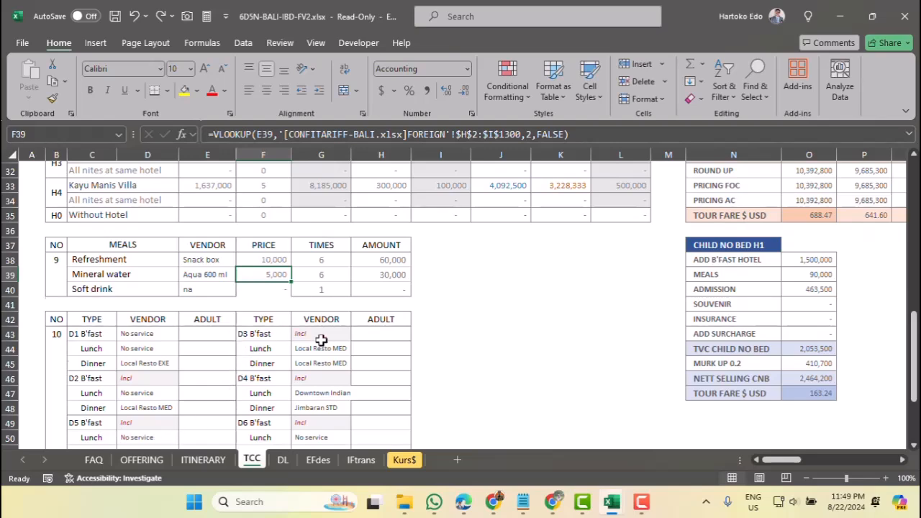
Step: Switch to the CONFITARIFF-BALI workbook and set the Downtown Indian DINNER rate in the Meals table to 300000
{"action": "scroll", "coordinate": [316, 338], "scroll_direction": "down", "scroll_amount": 1}
{"action": "left_click", "coordinate": [206, 266]}
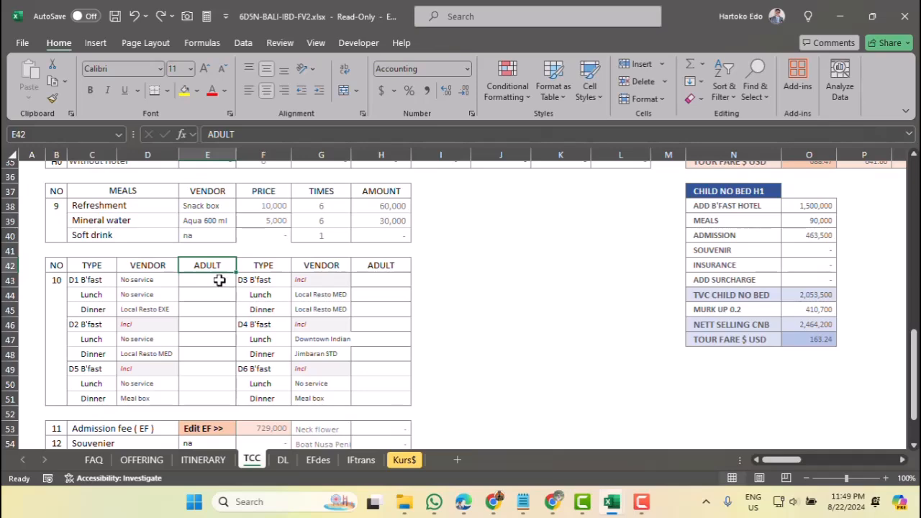
{"action": "mouse_move", "coordinate": [617, 503]}
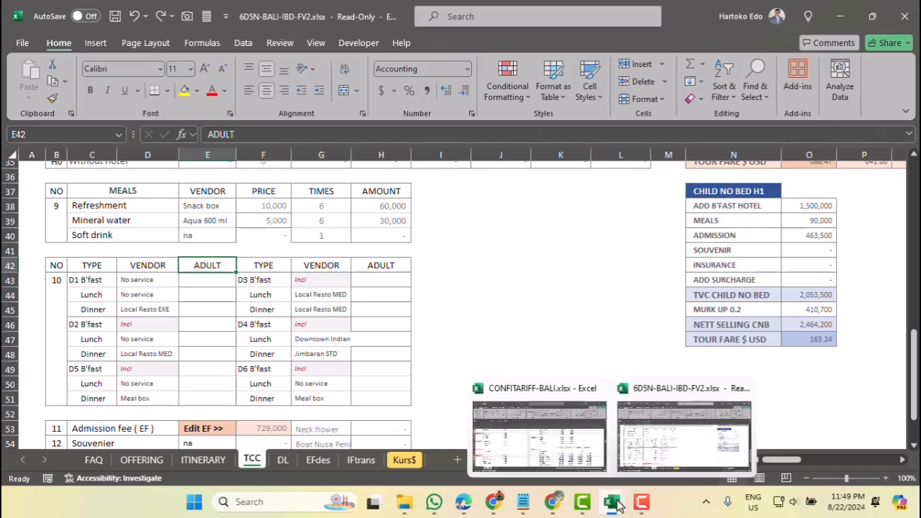
{"action": "left_click", "coordinate": [544, 450]}
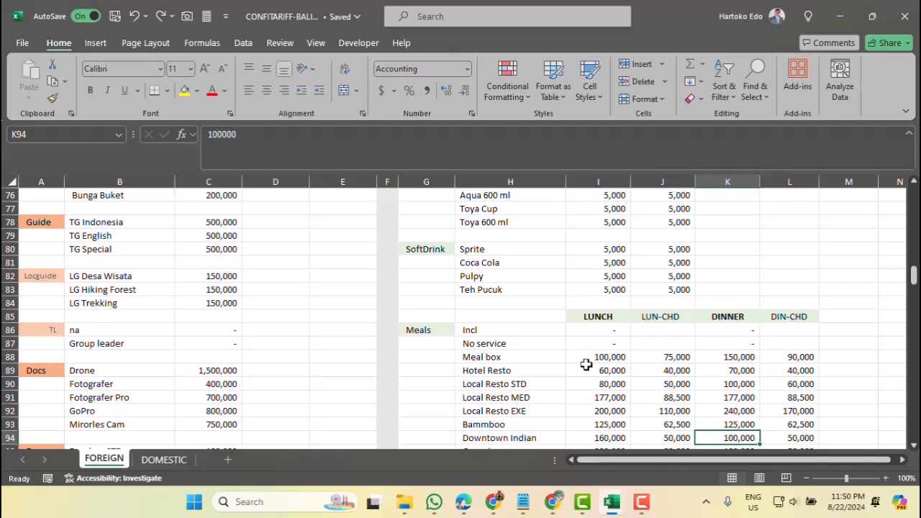
{"action": "scroll", "coordinate": [592, 397], "scroll_direction": "down", "scroll_amount": 1}
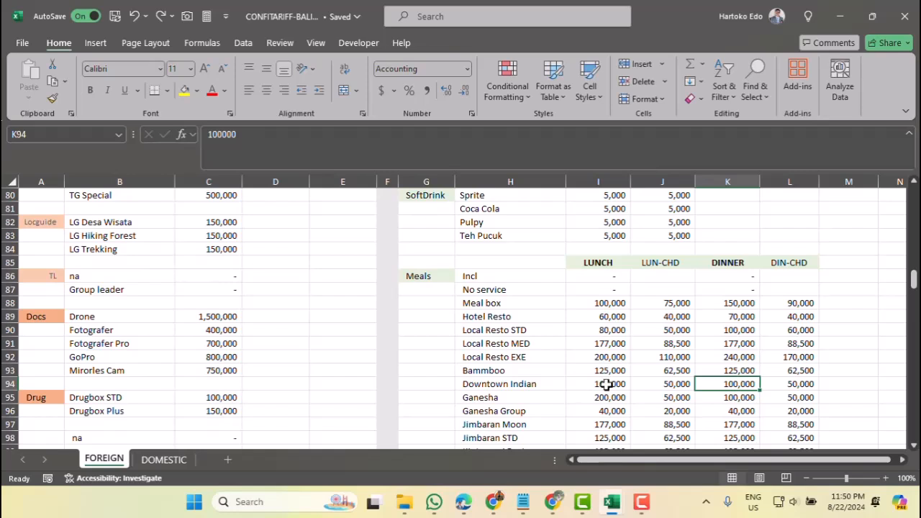
{"action": "left_click", "coordinate": [607, 385]}
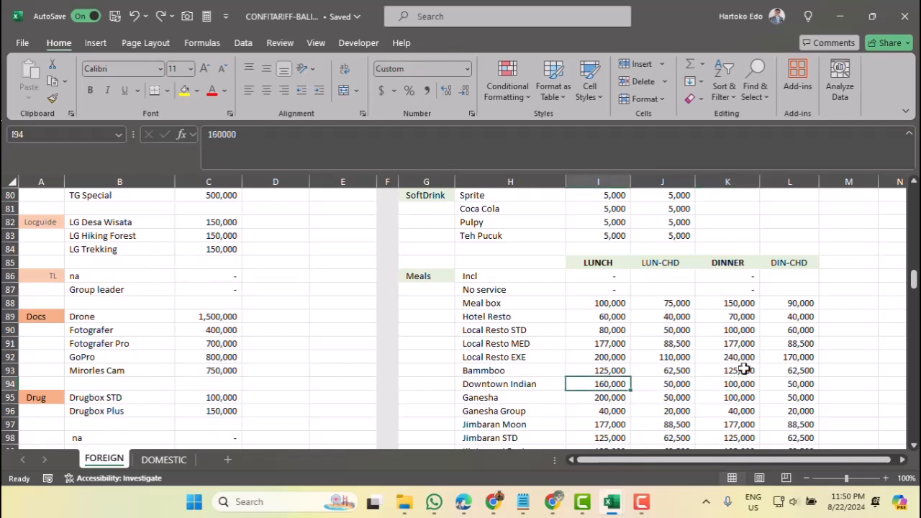
{"action": "left_click", "coordinate": [732, 386]}
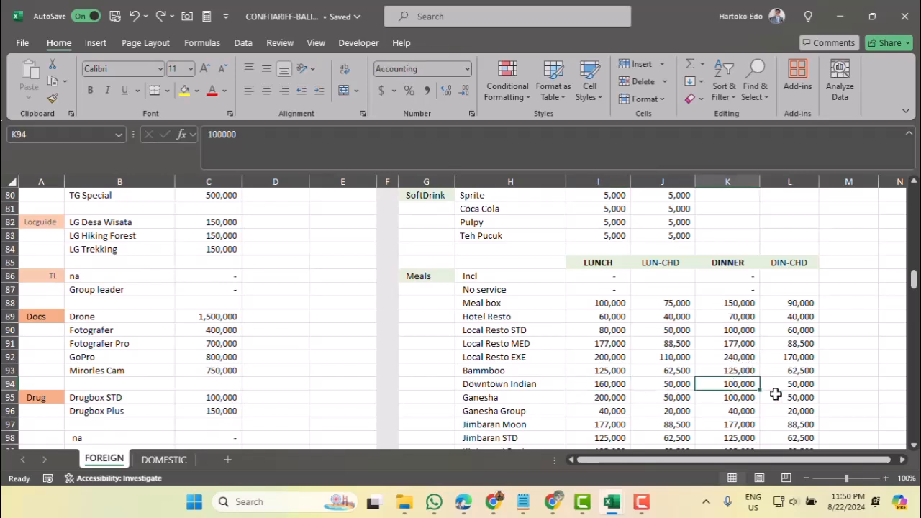
{"action": "type", "text": "300000"}
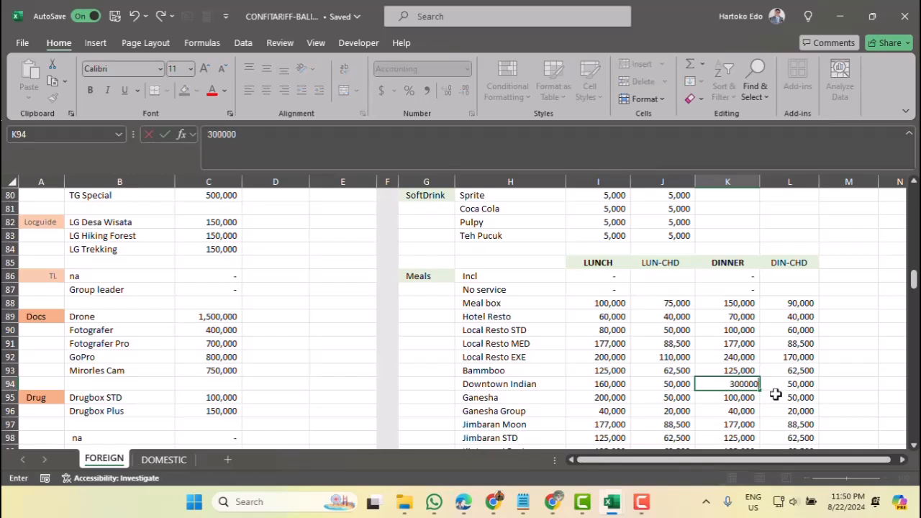
{"action": "key", "text": "Return"}
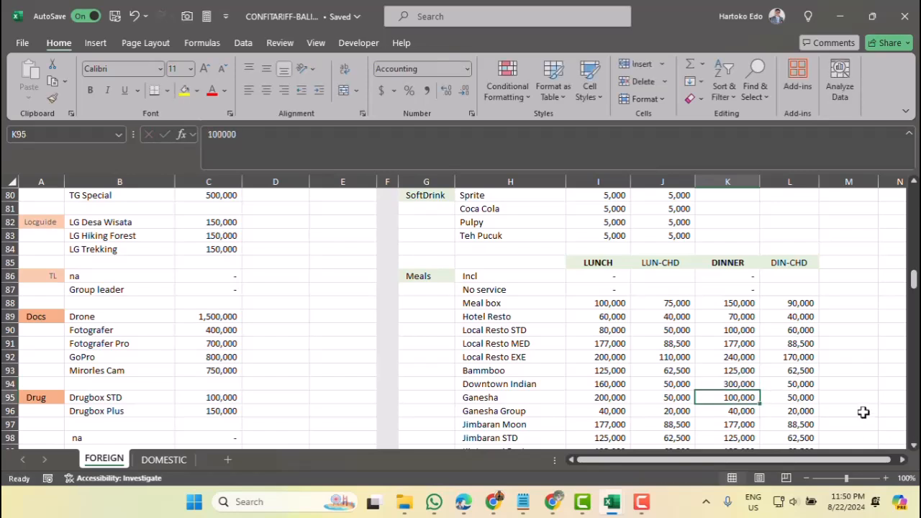
Step: Set the Downtown Indian child rates to 80,000 for LUN-CHD and 150,000 for DIN-CHD
{"action": "left_click", "coordinate": [670, 393]}
{"action": "left_click", "coordinate": [673, 383]}
{"action": "type", "text": "80"}
{"action": "key", "text": "Return"}
{"action": "left_click", "coordinate": [802, 385]}
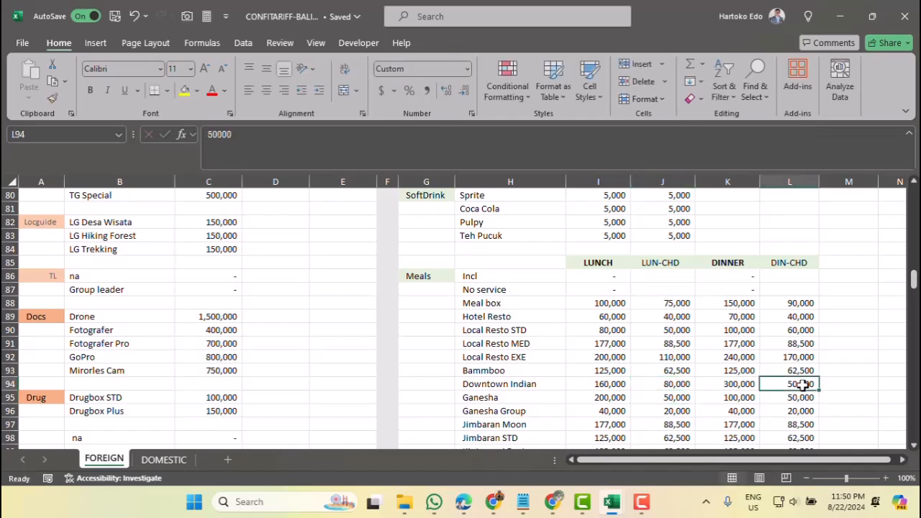
{"action": "left_click", "coordinate": [206, 135]}
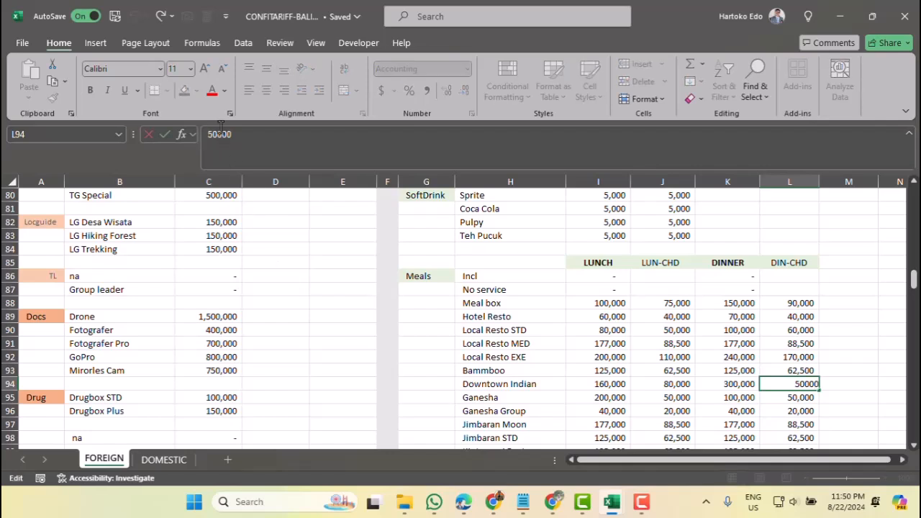
{"action": "type", "text": "1"}
{"action": "key", "text": "Return"}
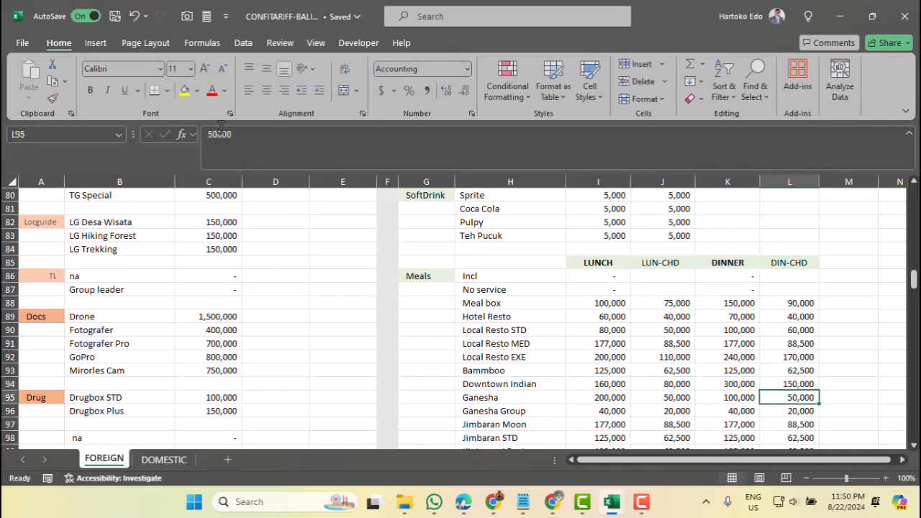
{"action": "left_click", "coordinate": [623, 384]}
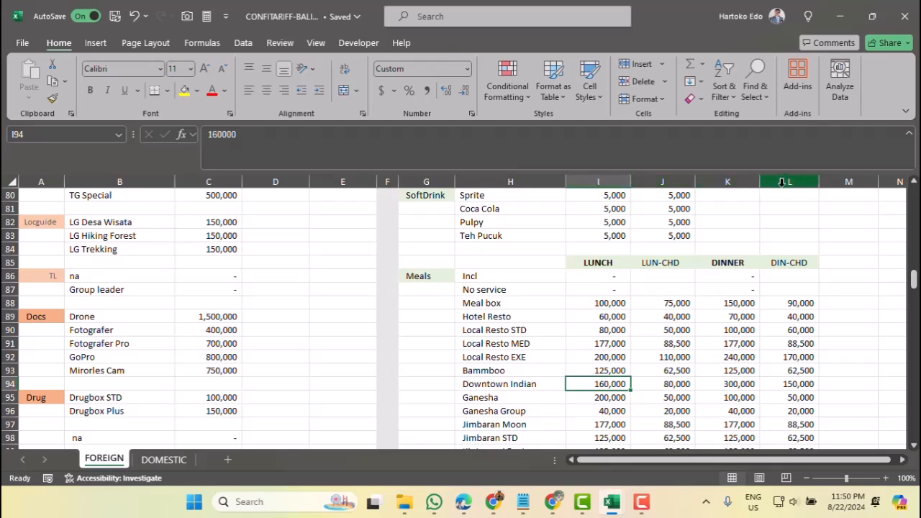
Step: Switch to the 6D5N-BALI-IBD-FV2 workbook and move the D3, D4 and D6 meals block F42:H51 one column over, to G42:I51
{"action": "mouse_move", "coordinate": [615, 511]}
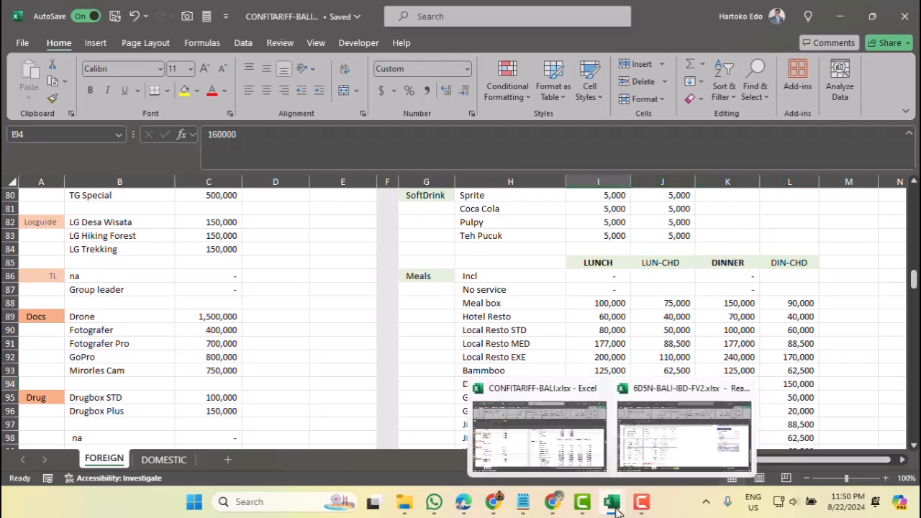
{"action": "left_click", "coordinate": [651, 441]}
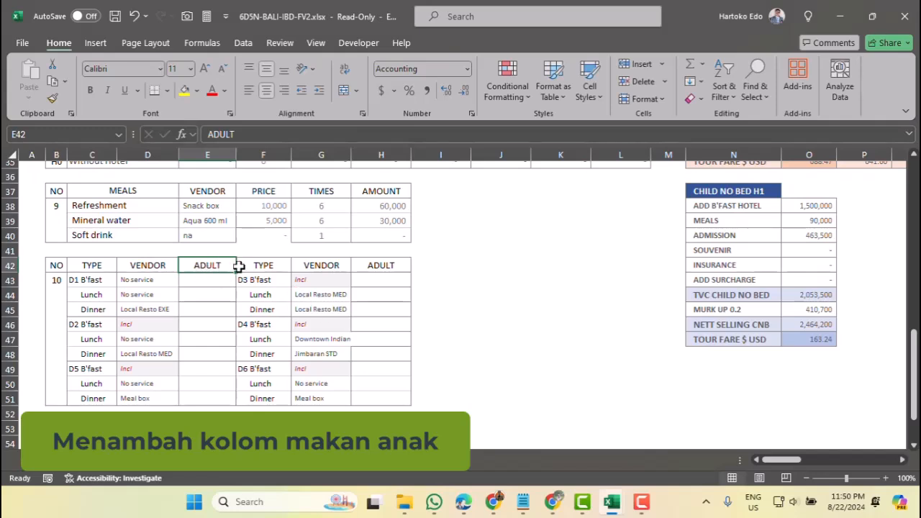
{"action": "left_click", "coordinate": [257, 267]}
{"action": "left_click_drag", "start_coordinate": [257, 267], "coordinate": [370, 397]}
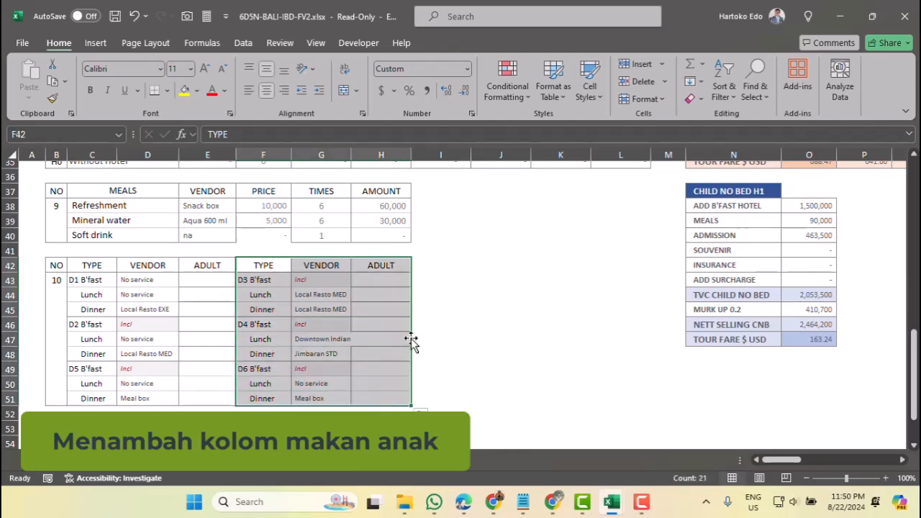
{"action": "left_click_drag", "start_coordinate": [411, 329], "coordinate": [420, 333]}
Step: Duplicate the ADULT column E42:E51 into column F of the meals table and rename the new header CHILD
{"action": "left_click_drag", "start_coordinate": [214, 267], "coordinate": [218, 393]}
{"action": "key", "text": "ctrl+c"}
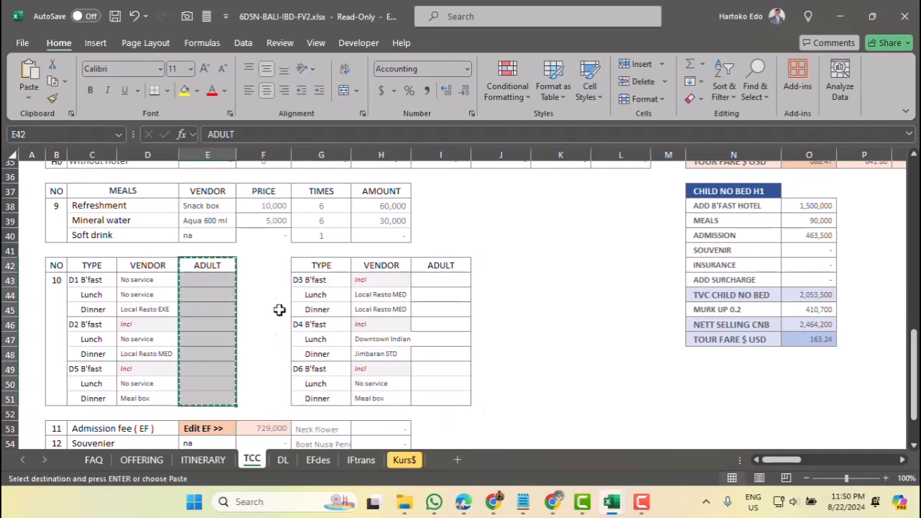
{"action": "left_click", "coordinate": [257, 263]}
{"action": "key", "text": "Return"}
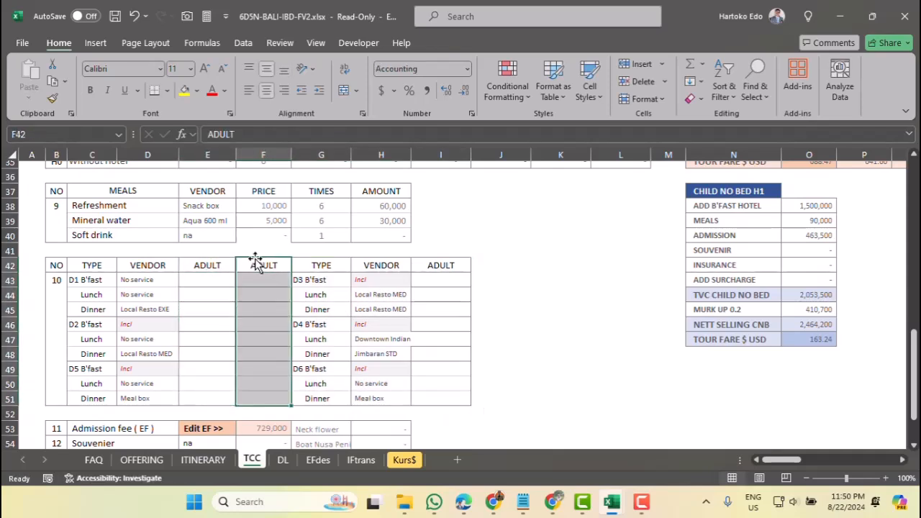
{"action": "left_click", "coordinate": [263, 264]}
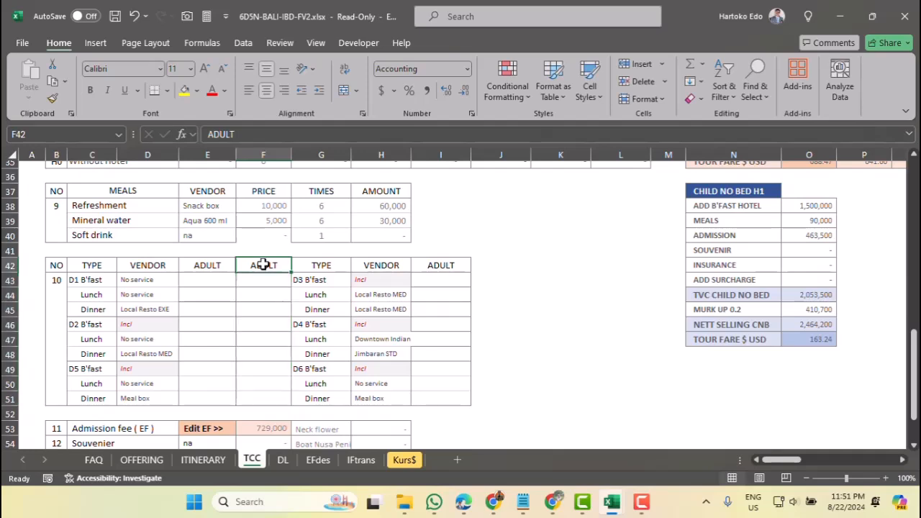
{"action": "type", "text": "C"}
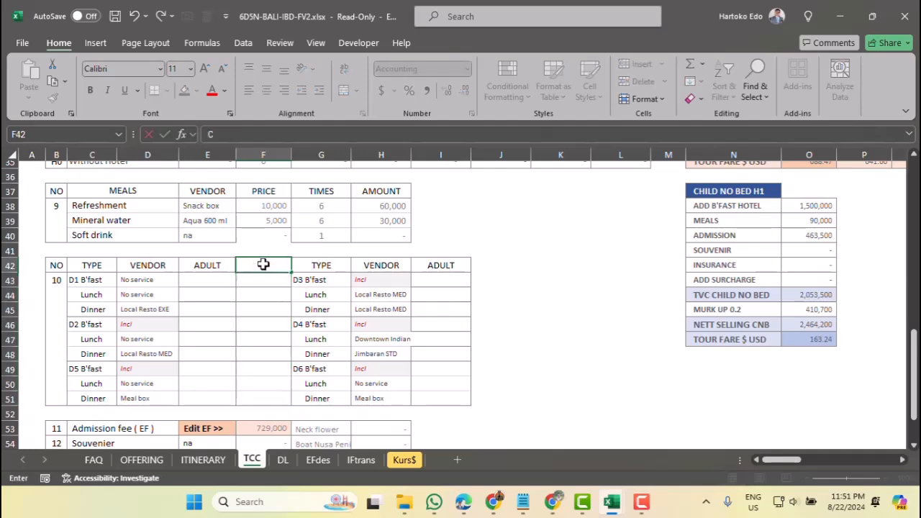
{"action": "type", "text": "HILD"}
{"action": "key", "text": "Return"}
Step: Copy the CHILD column F42:F51 to J42, beside the ADULT column of the D3, D4 and D6 block
{"action": "left_click_drag", "start_coordinate": [263, 264], "coordinate": [278, 400]}
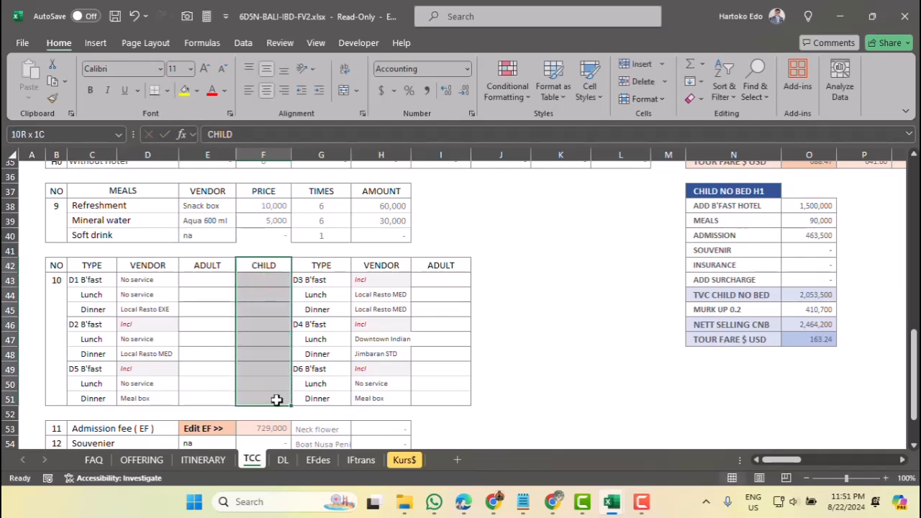
{"action": "key", "text": "ctrl+c"}
{"action": "left_click", "coordinate": [495, 260]}
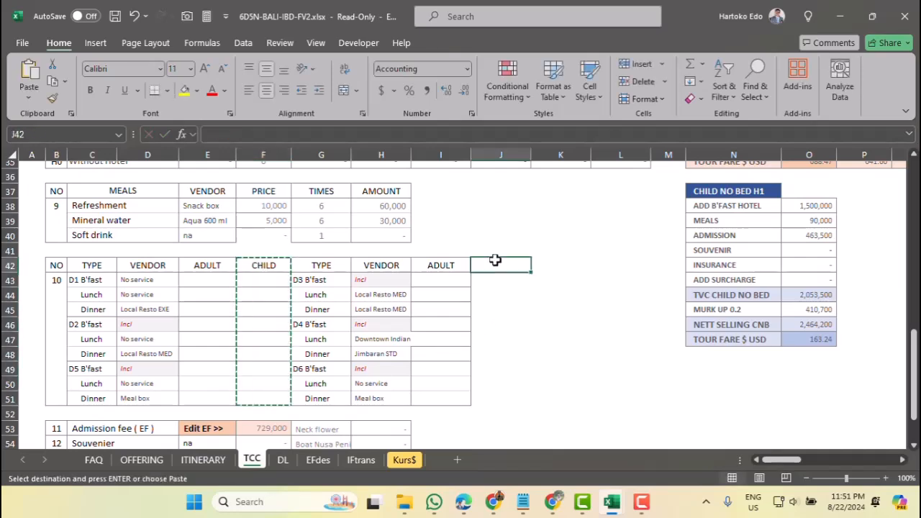
{"action": "key", "text": "Return"}
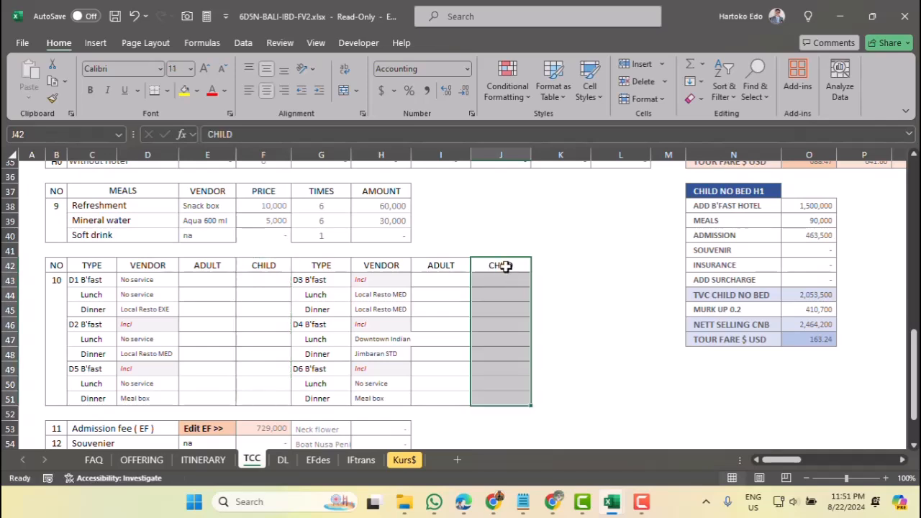
{"action": "left_click", "coordinate": [499, 265]}
Step: Fill the ADULT and CHILD headers light blue-gray in E42:F42 and light gray in I42:J42
{"action": "left_click_drag", "start_coordinate": [203, 267], "coordinate": [241, 265]}
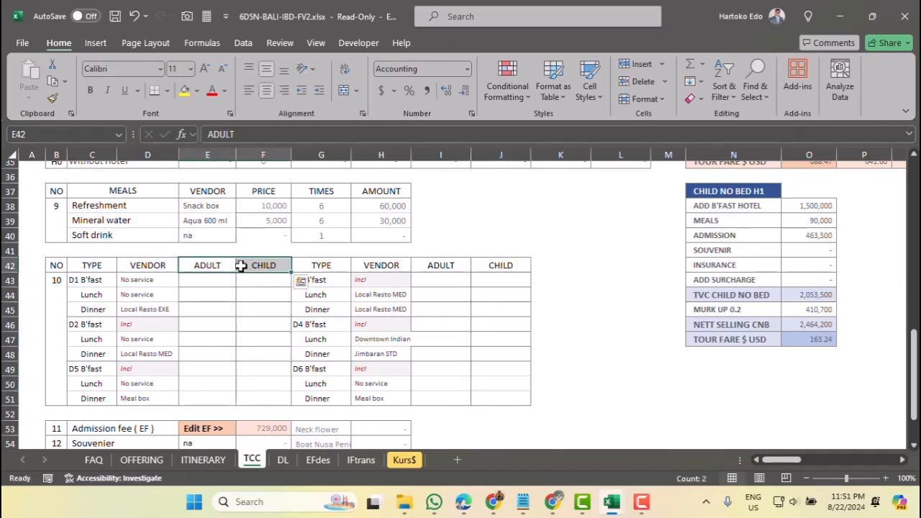
{"action": "left_click", "coordinate": [195, 90]}
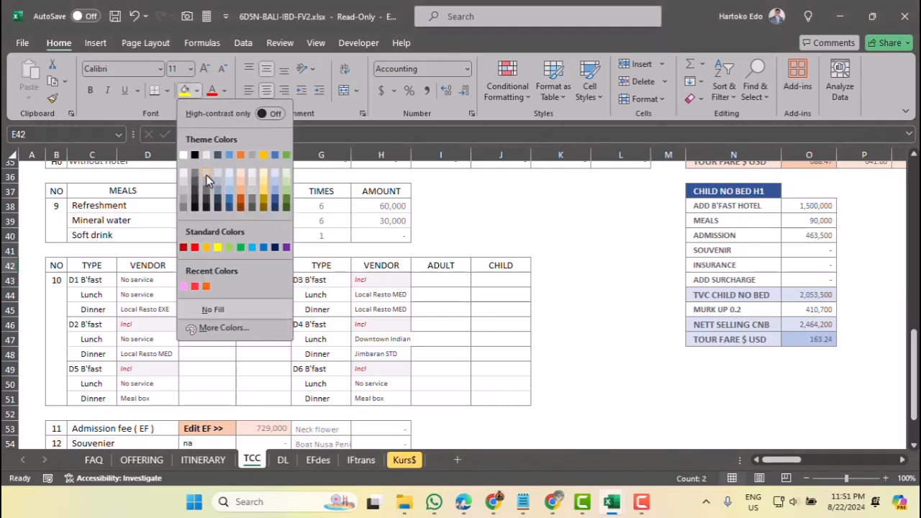
{"action": "left_click", "coordinate": [217, 171]}
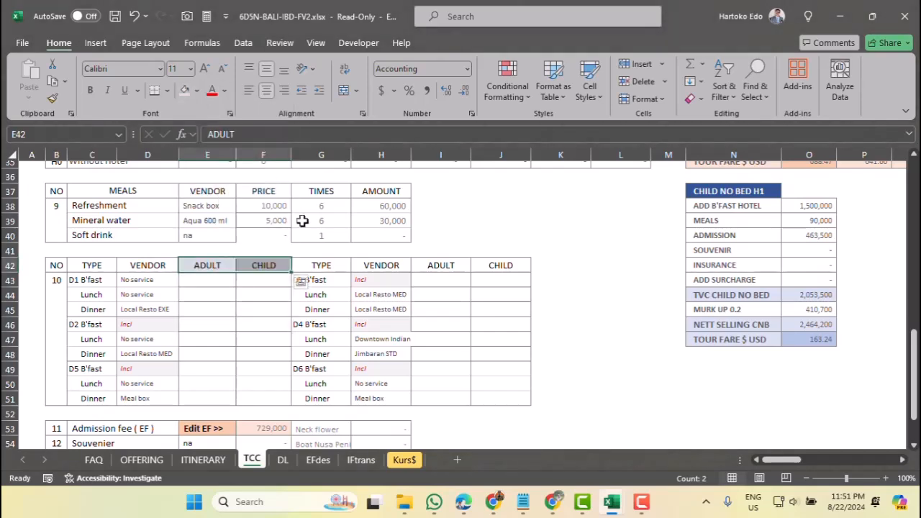
{"action": "left_click_drag", "start_coordinate": [434, 266], "coordinate": [479, 262]}
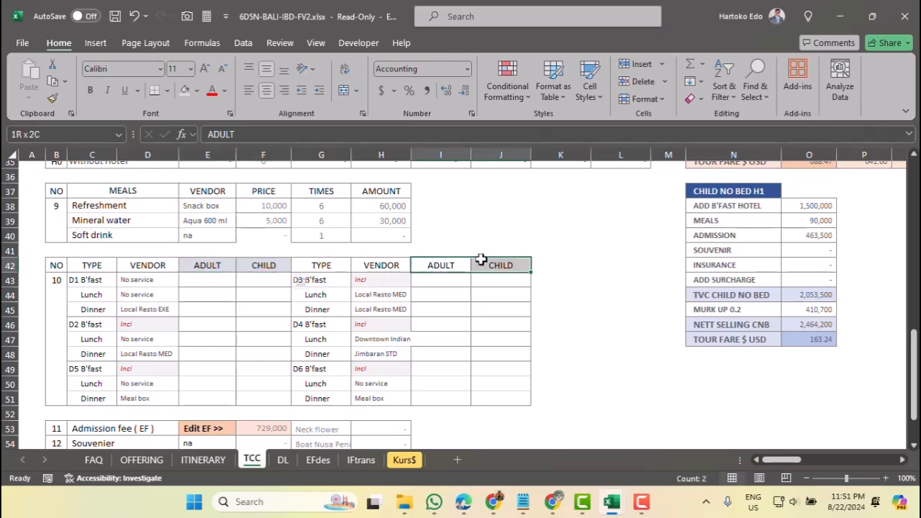
{"action": "left_click", "coordinate": [196, 91]}
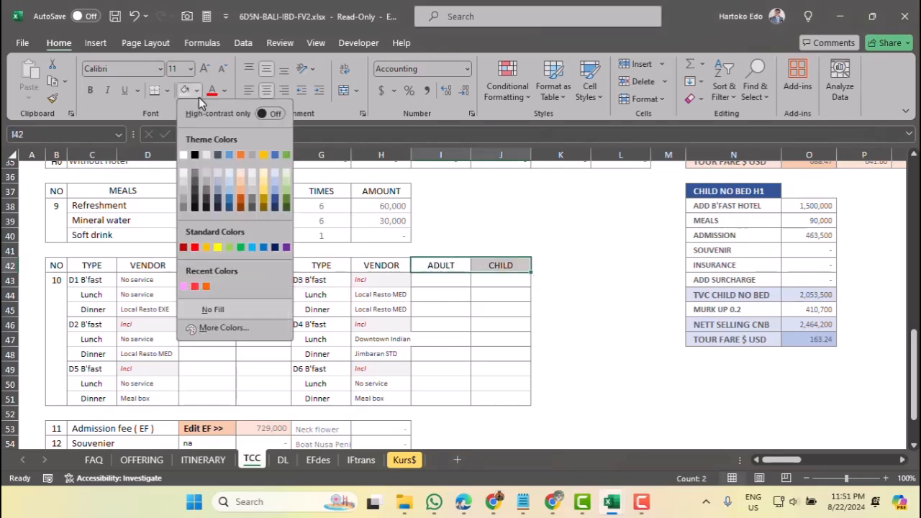
{"action": "left_click", "coordinate": [252, 172]}
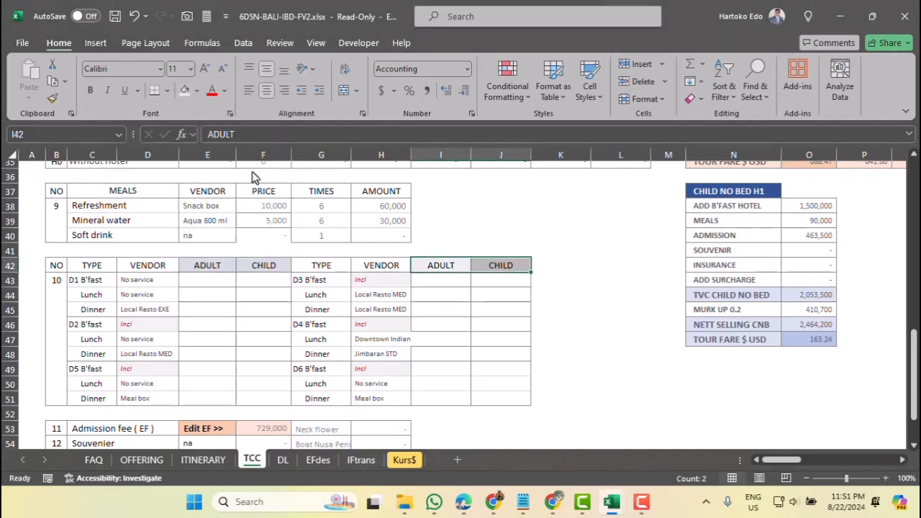
{"action": "left_click", "coordinate": [209, 266]}
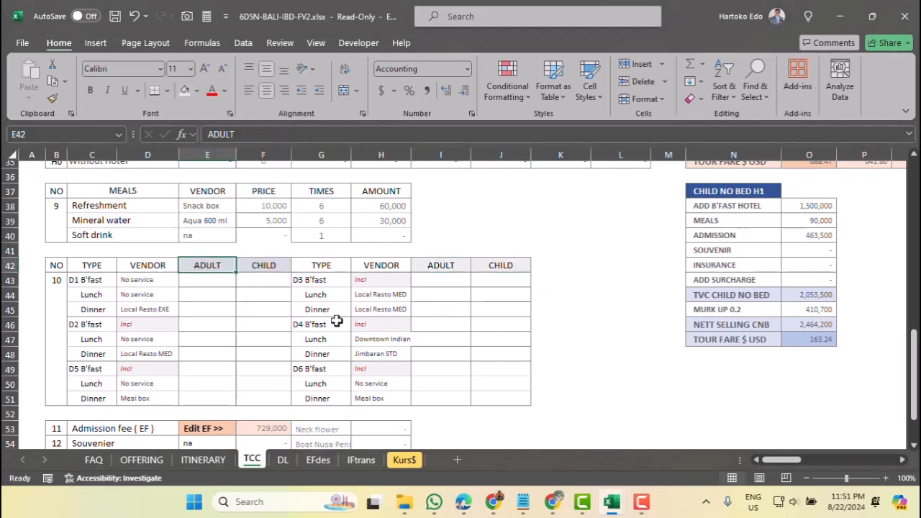
Step: Begin a VLOOKUP in the D1 B'fast ADULT cell E43 with vendor cell D43 as the lookup value
{"action": "left_click", "coordinate": [213, 280]}
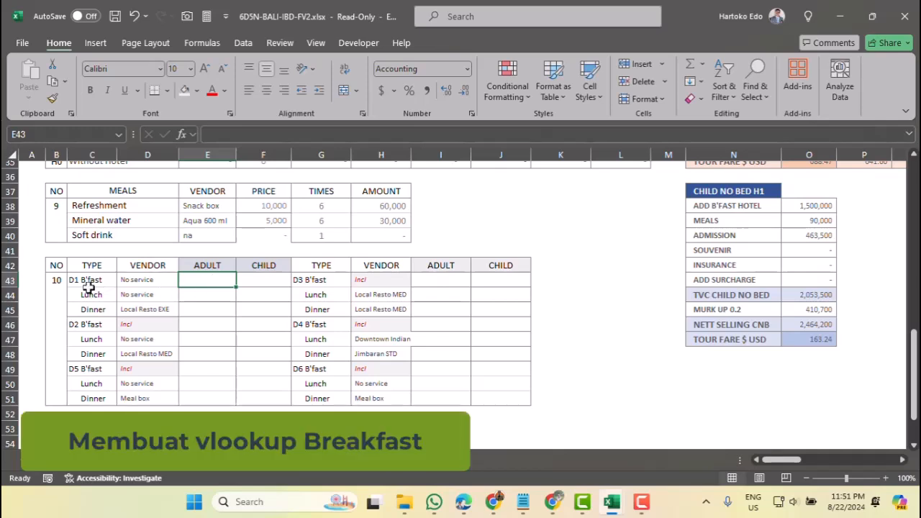
{"action": "left_click", "coordinate": [701, 64]}
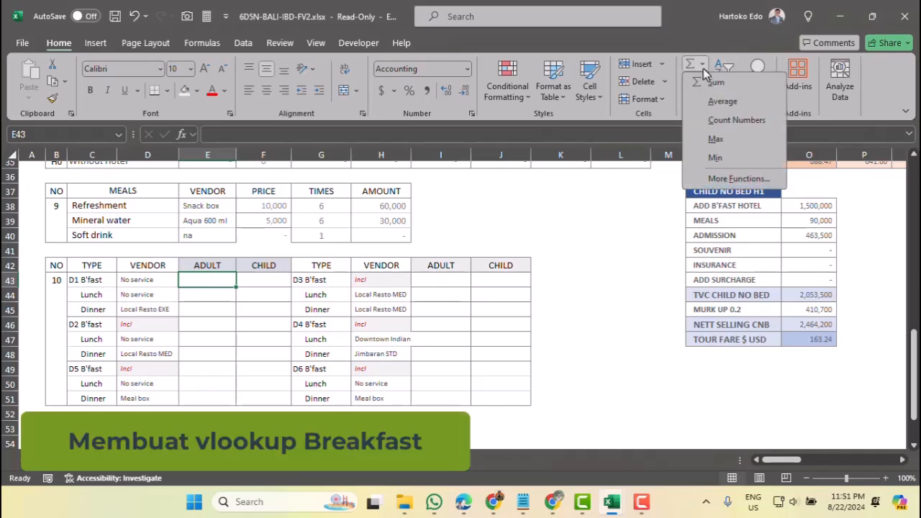
{"action": "left_click", "coordinate": [717, 180]}
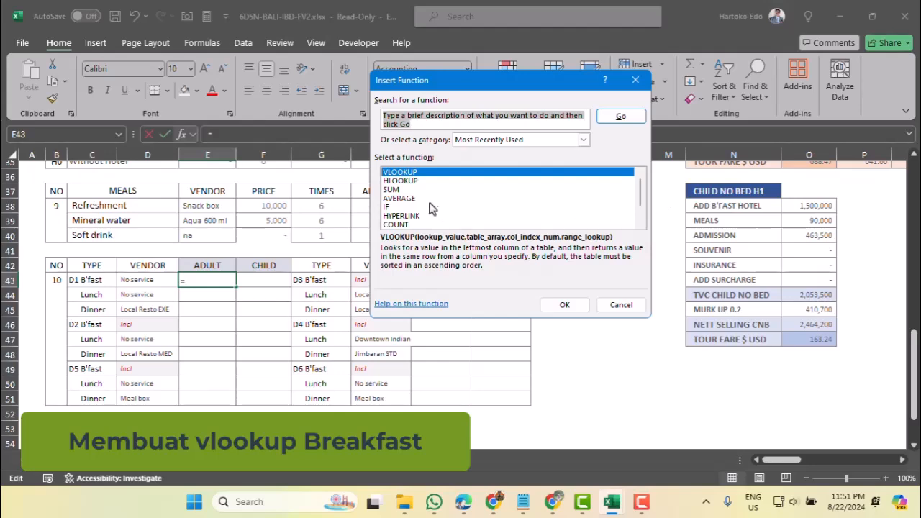
{"action": "double_click", "coordinate": [405, 176]}
{"action": "left_click", "coordinate": [128, 279]}
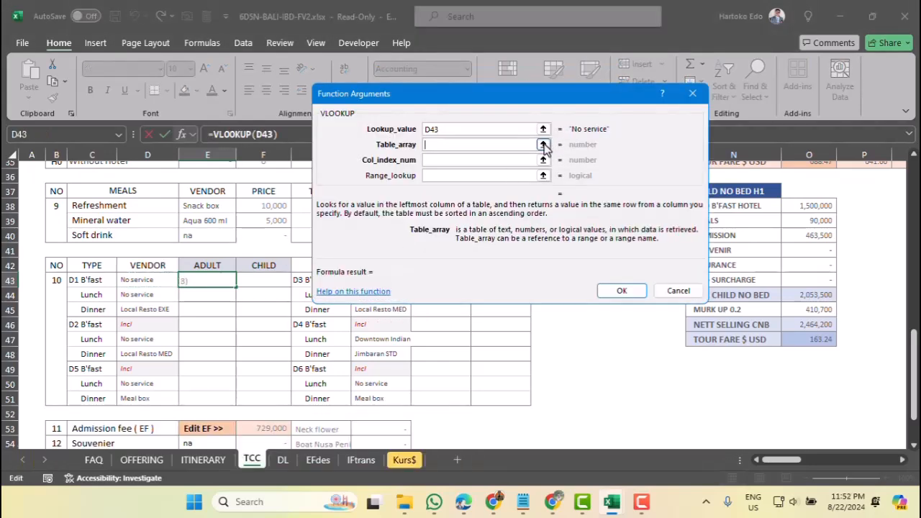
Step: Set the VLOOKUP table array to $H$2:$I$1300 on the FOREIGN sheet of the CONFITARIFF-BALI workbook
{"action": "left_click", "coordinate": [543, 145]}
{"action": "mouse_move", "coordinate": [617, 508]}
{"action": "left_click", "coordinate": [565, 452]}
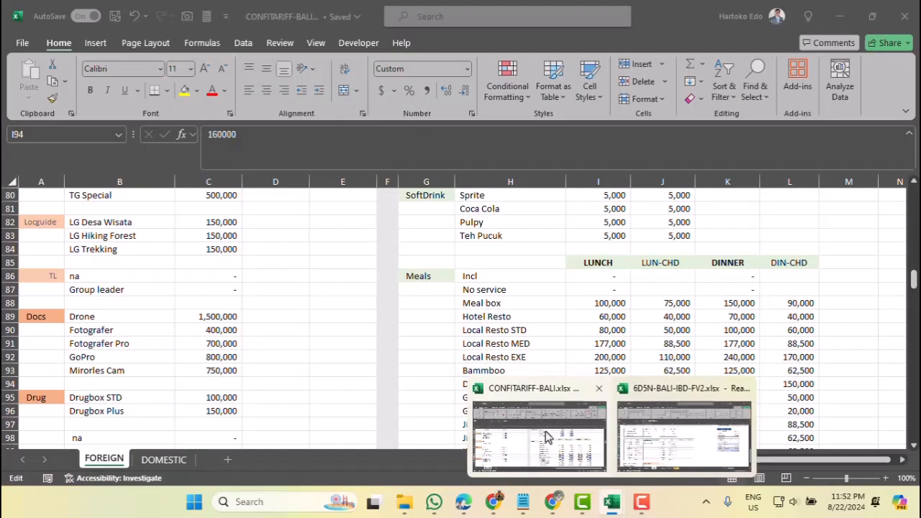
{"action": "scroll", "coordinate": [608, 280], "scroll_direction": "up", "scroll_amount": 6}
{"action": "left_click_drag", "start_coordinate": [914, 271], "coordinate": [913, 263]}
{"action": "left_click_drag", "start_coordinate": [497, 210], "coordinate": [601, 354]}
{"action": "left_click", "coordinate": [474, 112]}
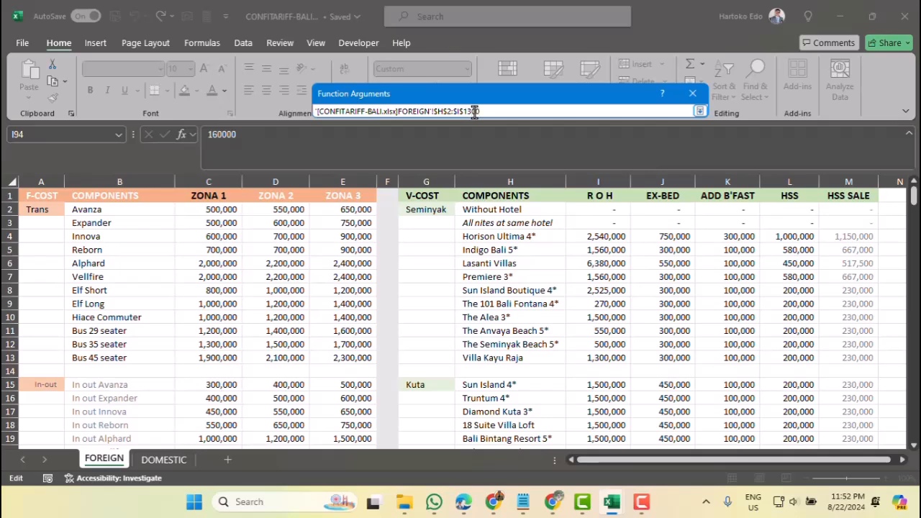
{"action": "key", "text": "Return"}
Step: Complete the D1 B'fast ADULT VLOOKUP with column index 2 and range lookup FALSE
{"action": "left_click", "coordinate": [427, 163]}
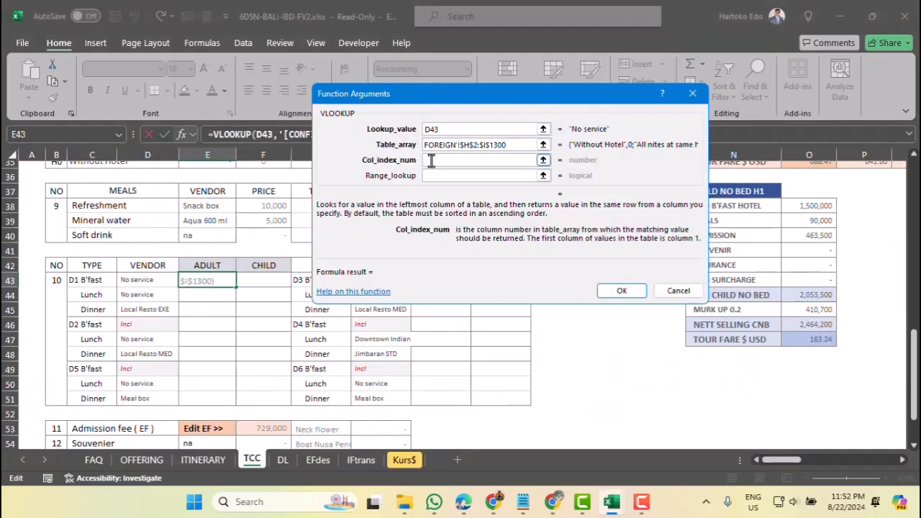
{"action": "type", "text": "2"}
{"action": "left_click", "coordinate": [439, 179]}
{"action": "type", "text": "FALSE"}
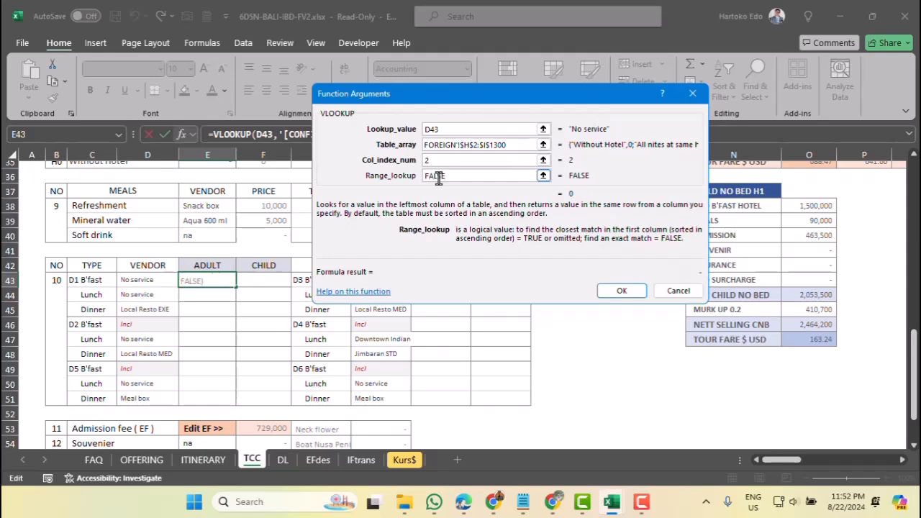
{"action": "key", "text": "Return"}
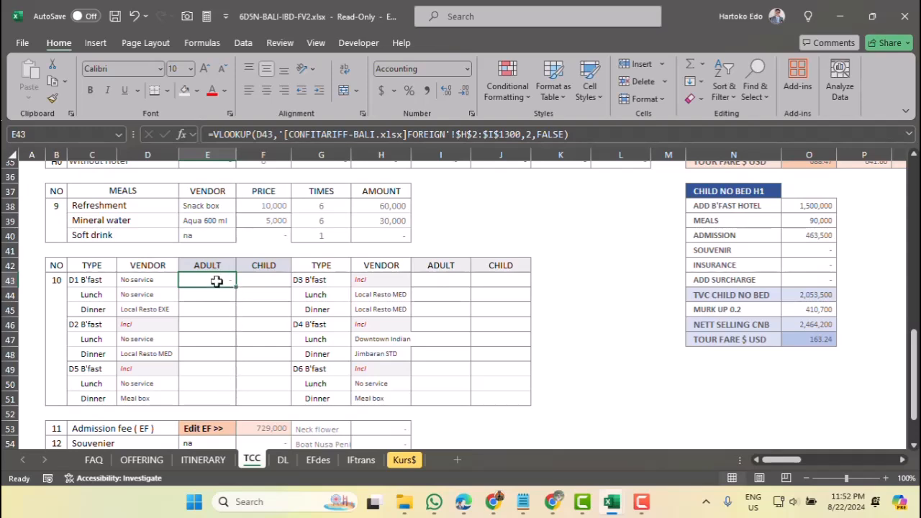
Step: Copy the breakfast ADULT formula to the D3 B'fast cell I43 and the D2 B'fast cell E46
{"action": "key", "text": "ctrl+c"}
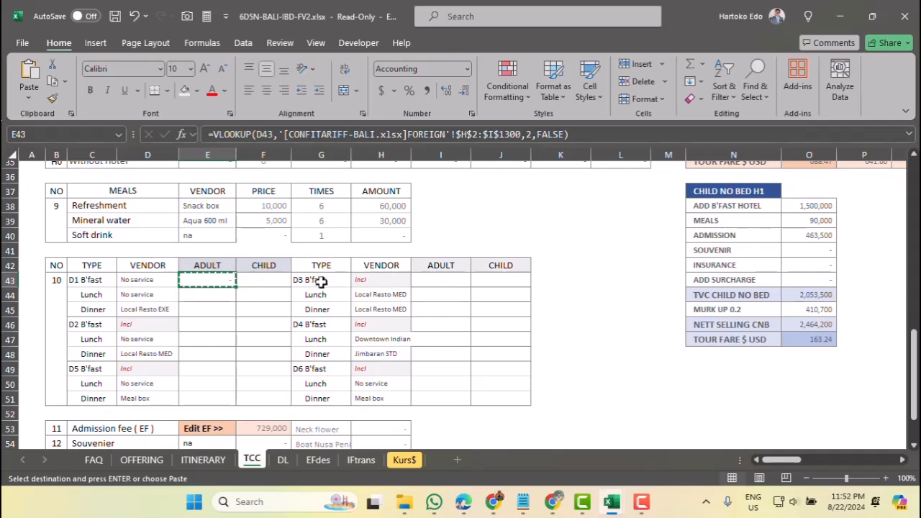
{"action": "left_click", "coordinate": [449, 279]}
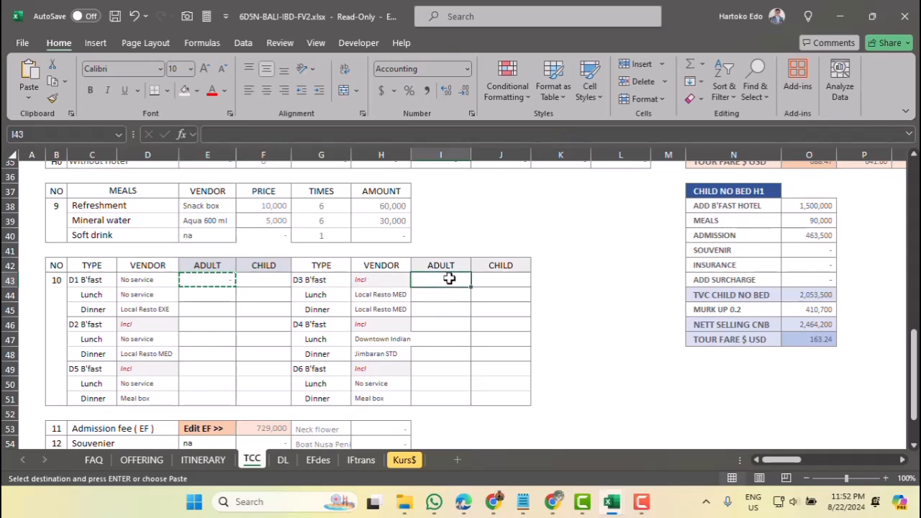
{"action": "key", "text": "Return"}
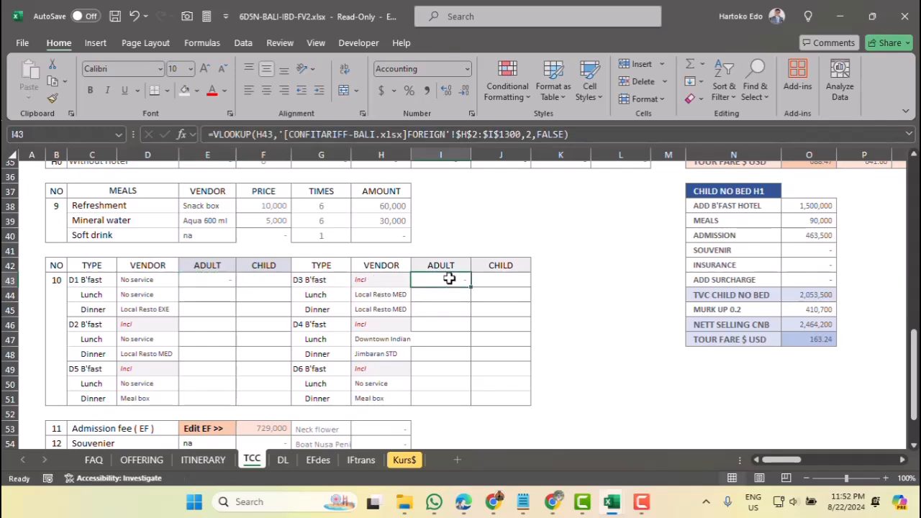
{"action": "key", "text": "ctrl+c"}
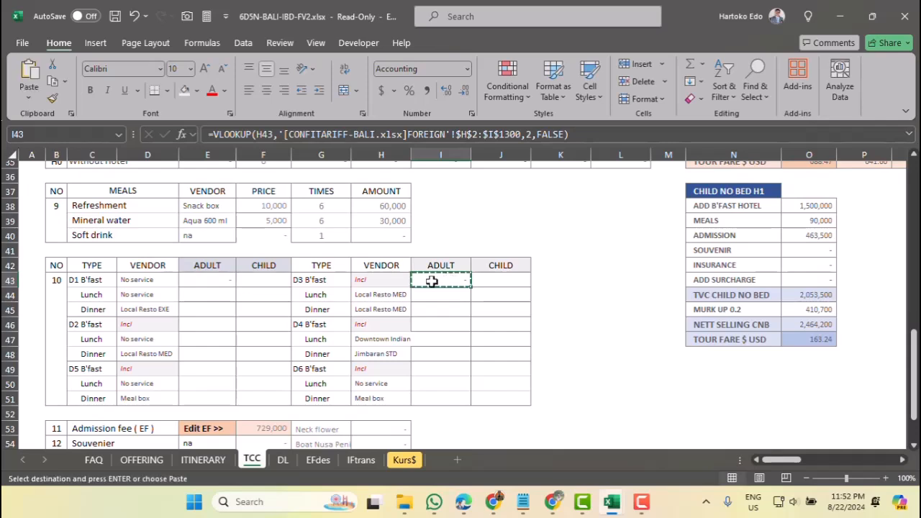
{"action": "left_click", "coordinate": [210, 324]}
{"action": "key", "text": "Return"}
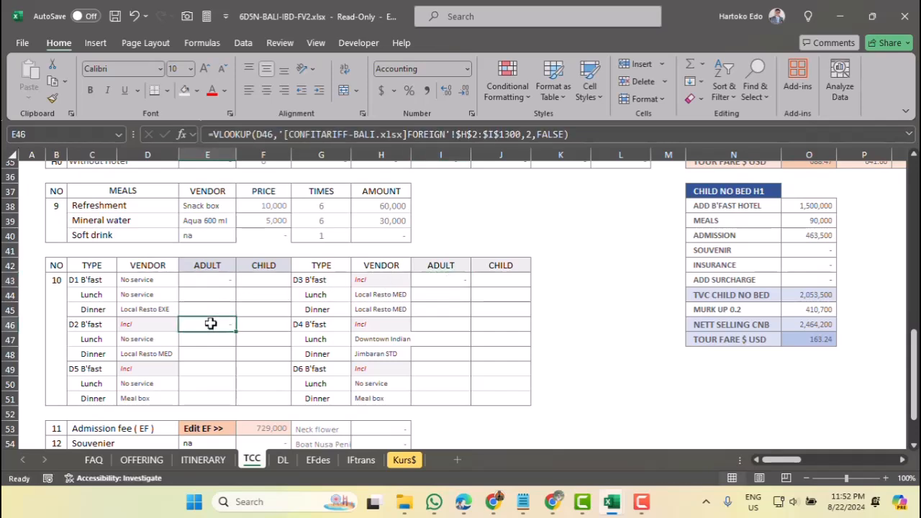
Step: Copy the D2 B'fast ADULT formula to the D4 B'fast cell I46 and the D5 B'fast cell E49
{"action": "key", "text": "ctrl+c"}
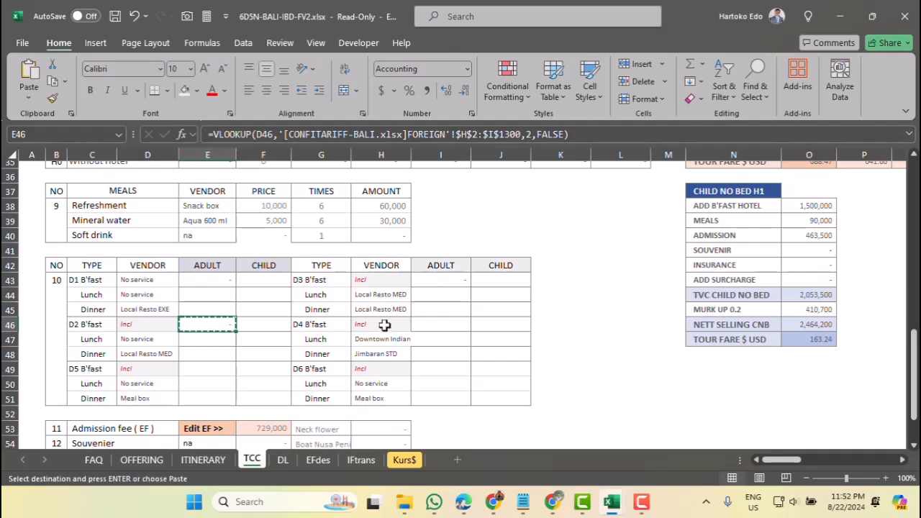
{"action": "left_click", "coordinate": [442, 323]}
{"action": "key", "text": "Return"}
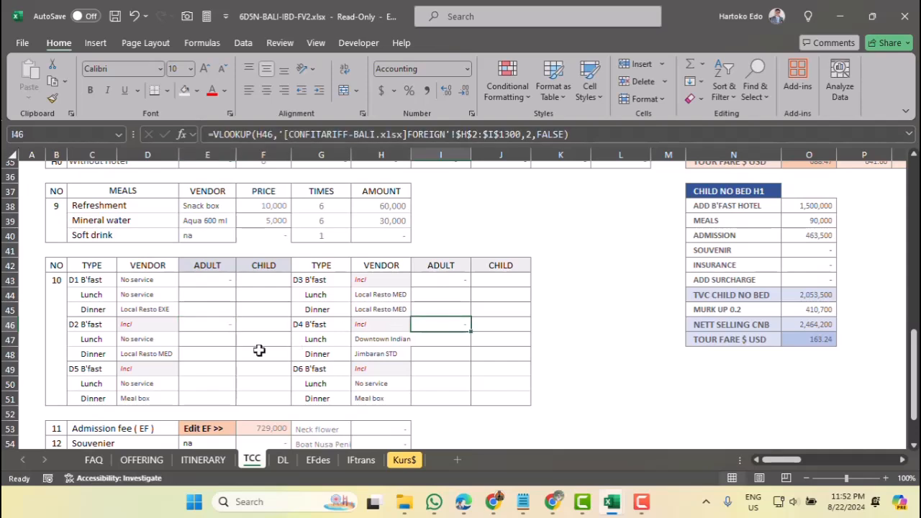
{"action": "left_click", "coordinate": [224, 326]}
{"action": "key", "text": "ctrl+c"}
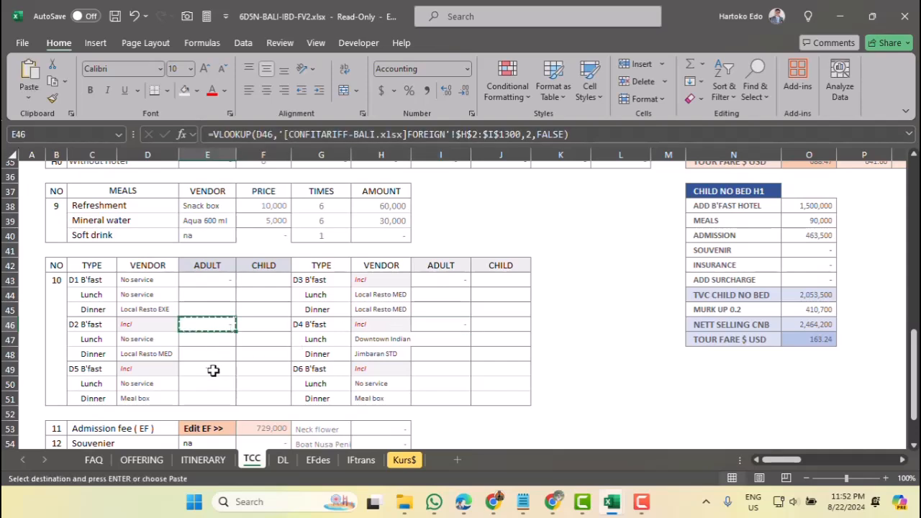
{"action": "left_click", "coordinate": [210, 369]}
{"action": "key", "text": "Return"}
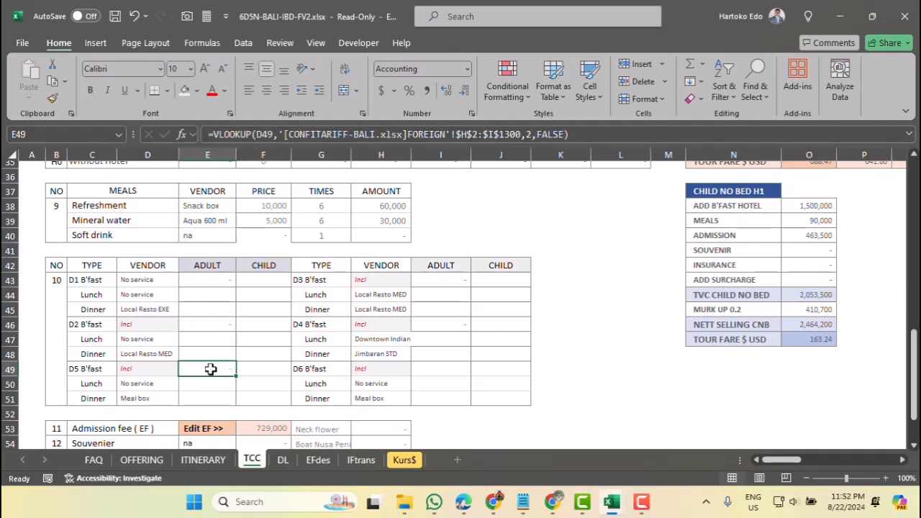
Step: Copy the D5 B'fast ADULT formula to the D6 B'fast ADULT cell I49
{"action": "key", "text": "ctrl+c"}
{"action": "left_click", "coordinate": [436, 369]}
{"action": "key", "text": "Return"}
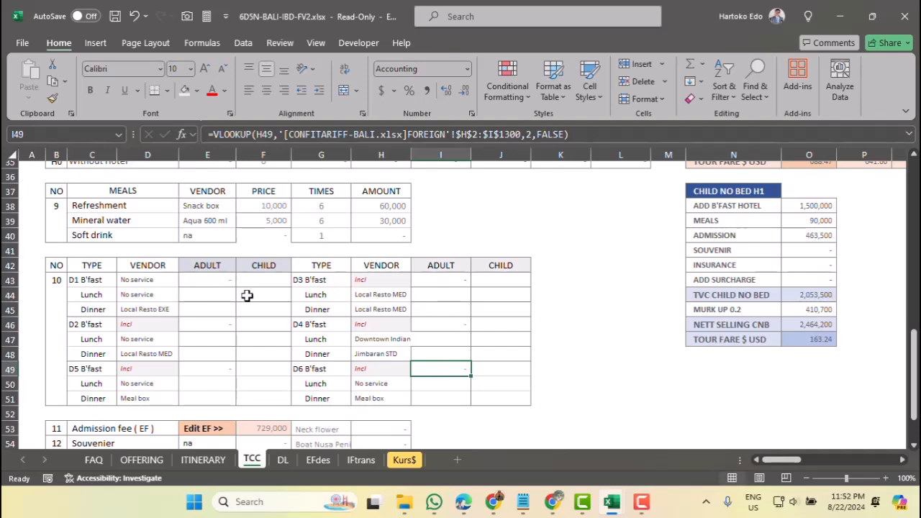
Step: Start a VLOOKUP in the D1 Lunch ADULT cell E44 with vendor cell D44 as the lookup value
{"action": "left_click", "coordinate": [206, 293]}
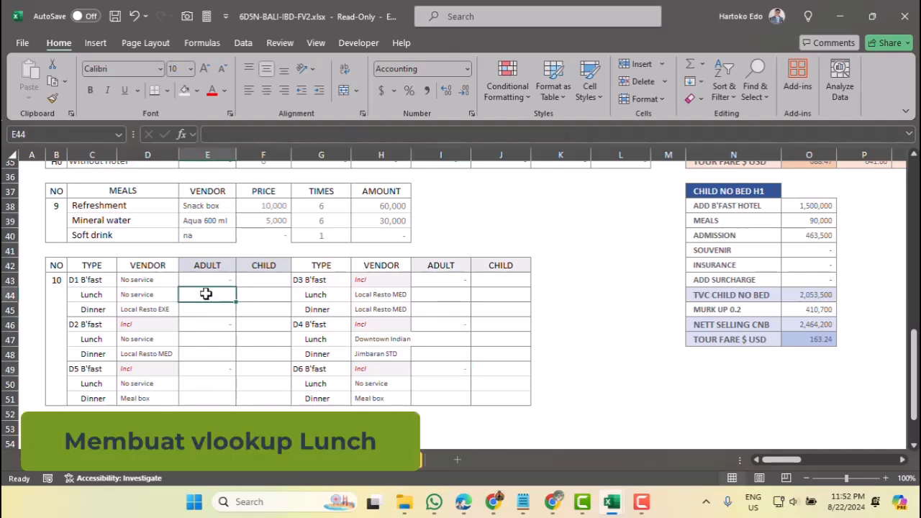
{"action": "left_click", "coordinate": [703, 64]}
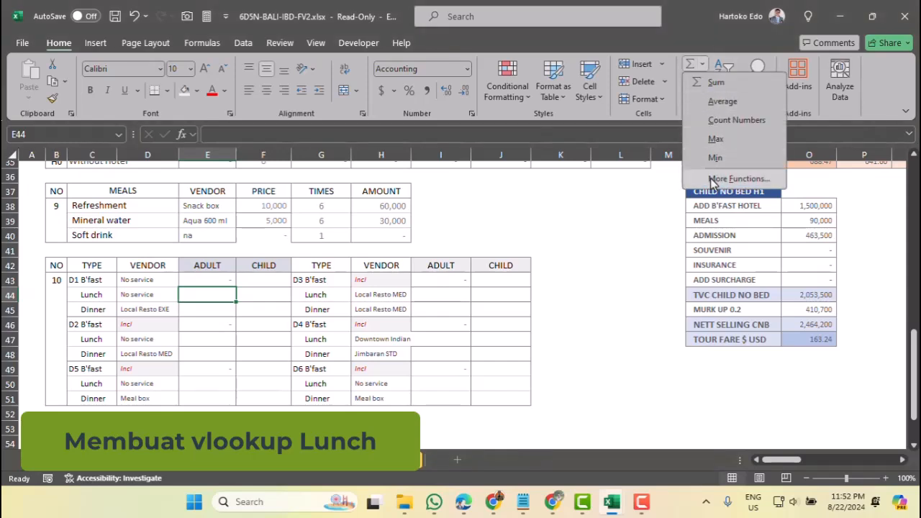
{"action": "left_click", "coordinate": [714, 179]}
{"action": "double_click", "coordinate": [407, 173]}
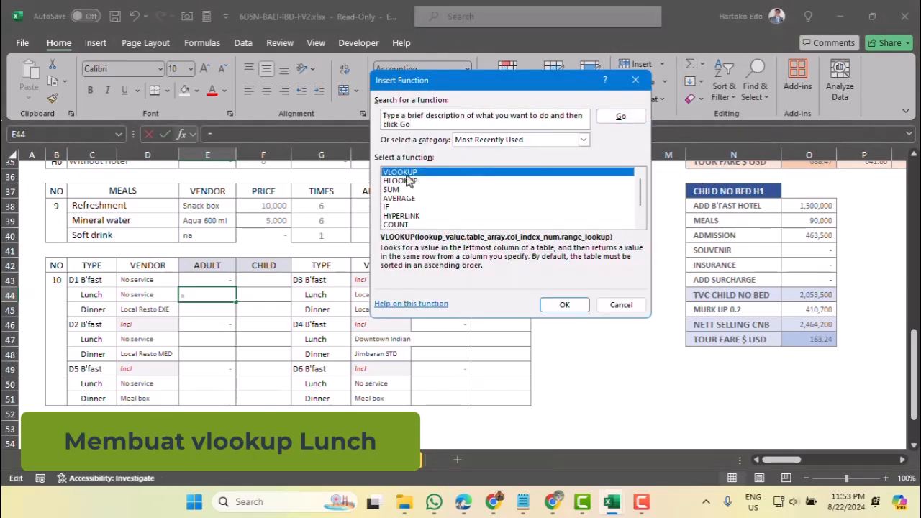
{"action": "left_click", "coordinate": [137, 297]}
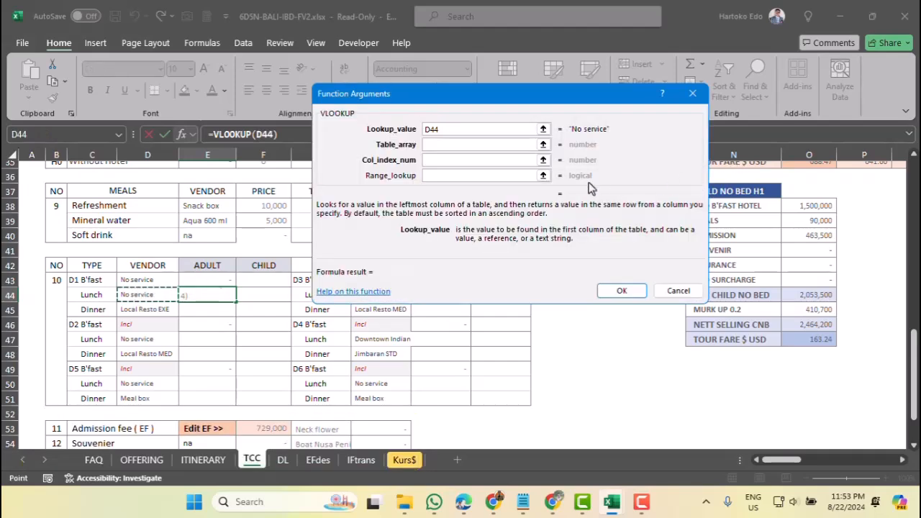
Step: Set the lunch VLOOKUP's table array to $H$2:$I$1300 on the FOREIGN sheet of the CONFITARIFF-BALI workbook
{"action": "left_click", "coordinate": [536, 145]}
{"action": "left_click", "coordinate": [543, 145]}
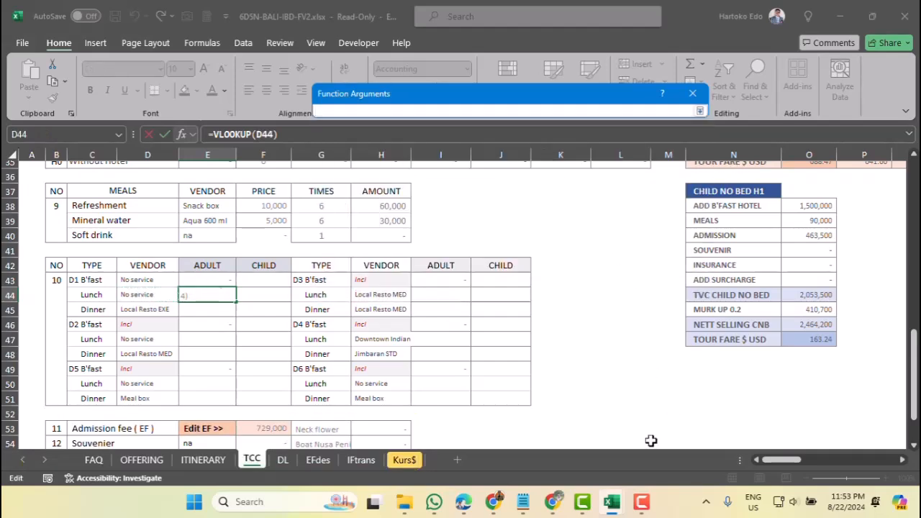
{"action": "mouse_move", "coordinate": [613, 496]}
{"action": "left_click", "coordinate": [562, 449]}
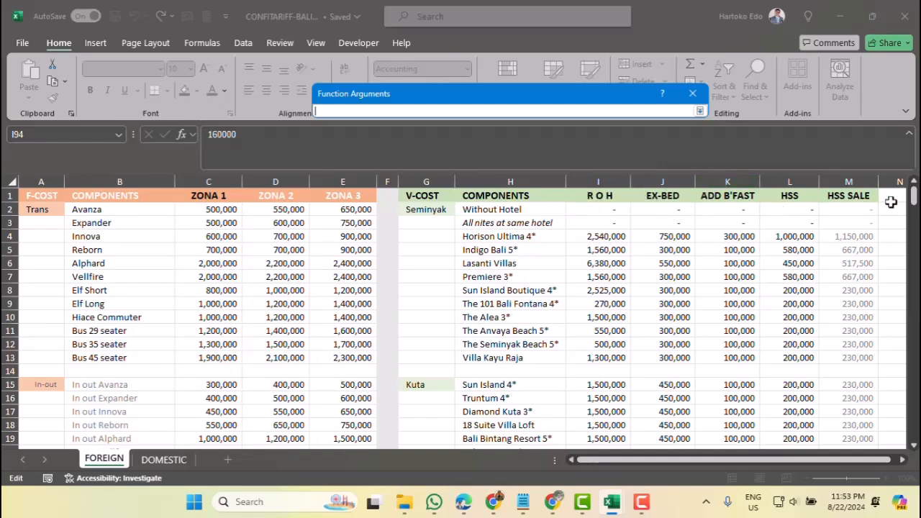
{"action": "mouse_move", "coordinate": [912, 200]}
{"action": "left_mouse_down"}
{"action": "mouse_move", "coordinate": [914, 281]}
{"action": "mouse_move", "coordinate": [908, 195]}
{"action": "left_mouse_up"}
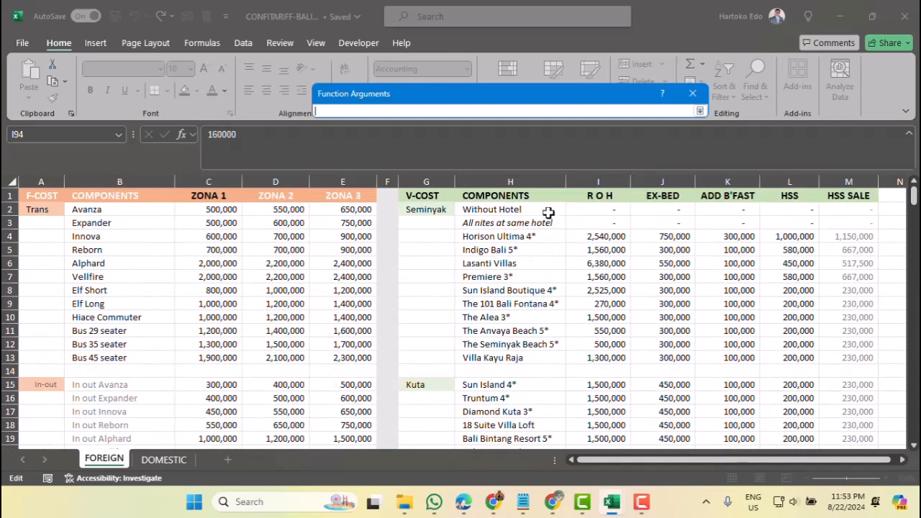
{"action": "left_click_drag", "start_coordinate": [495, 209], "coordinate": [612, 357]}
{"action": "left_click", "coordinate": [485, 112]}
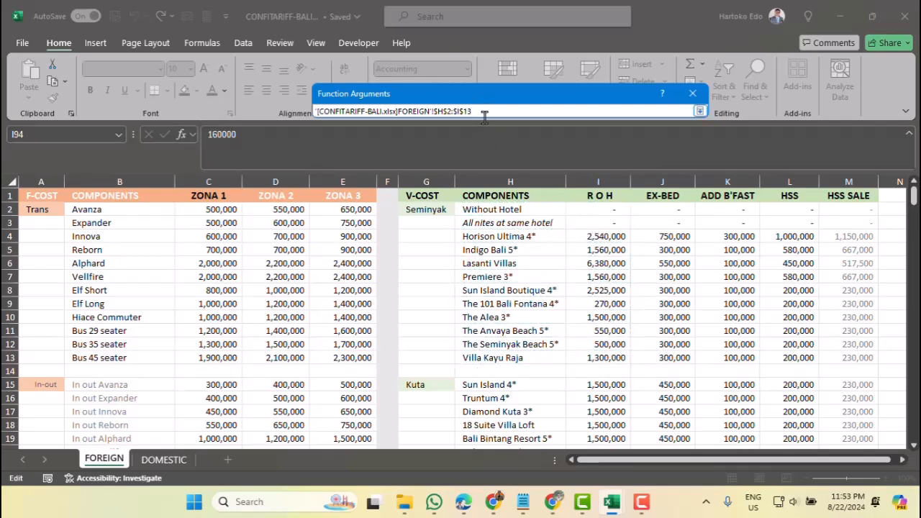
{"action": "type", "text": "00"}
{"action": "key", "text": "Return"}
Step: Complete the D1 Lunch ADULT VLOOKUP with column index 2 and range lookup FALSE
{"action": "left_click", "coordinate": [485, 160]}
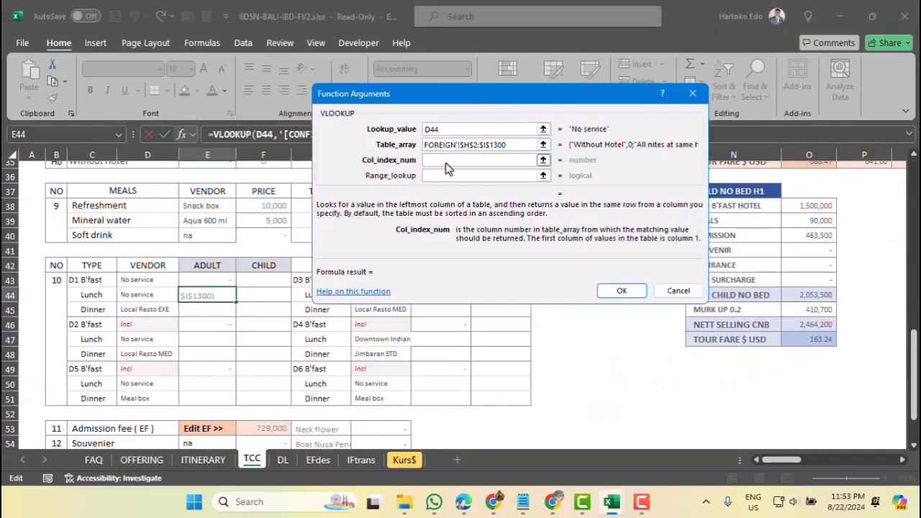
{"action": "type", "text": "2"}
{"action": "left_click", "coordinate": [439, 180]}
{"action": "type", "text": "F"}
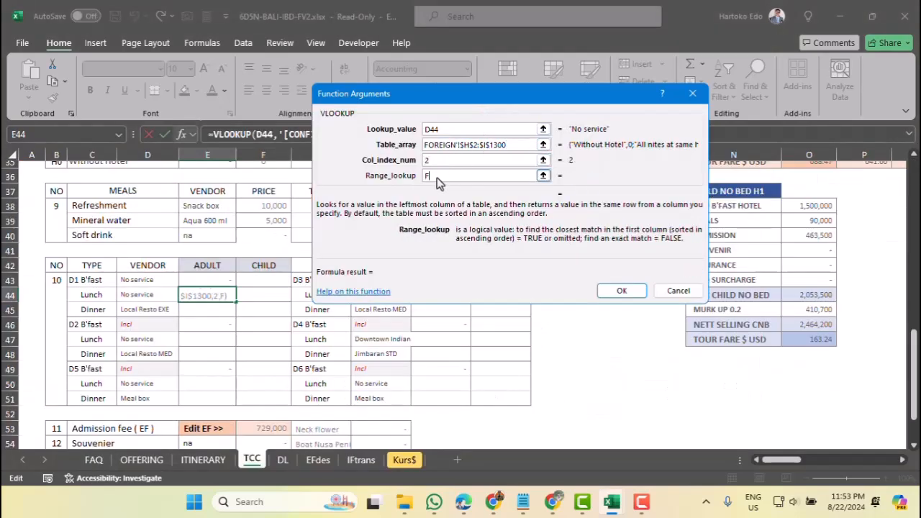
{"action": "type", "text": "ALSE"}
{"action": "key", "text": "Return"}
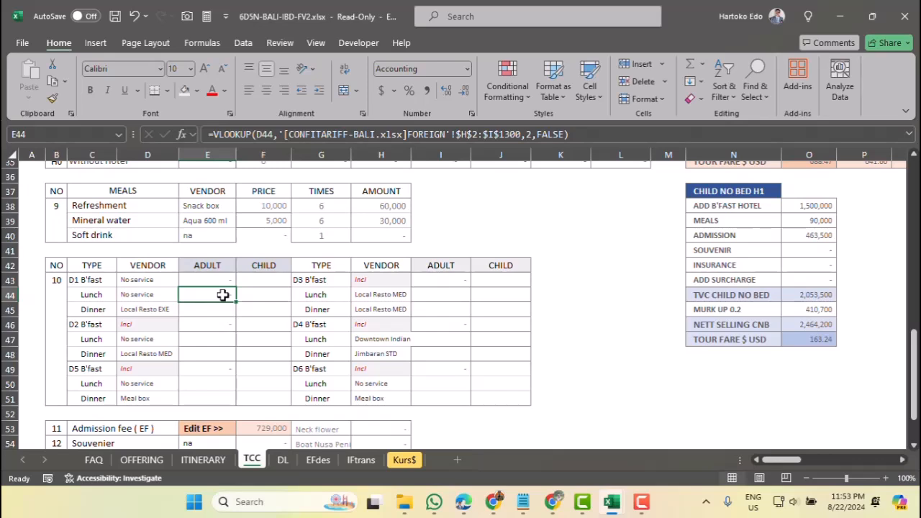
Step: Copy the D1 Lunch ADULT formula to the D2 Lunch cell E47 and the D5 Lunch cell E50
{"action": "key", "text": "ctrl+c"}
{"action": "left_click", "coordinate": [215, 338]}
{"action": "key", "text": "Return"}
{"action": "key", "text": "ctrl+c"}
{"action": "left_click", "coordinate": [209, 383]}
{"action": "key", "text": "Return"}
Step: Copy the lunch ADULT formula to the D3, D4 and D6 Lunch cells I44, I47 and I50
{"action": "key", "text": "ctrl+c"}
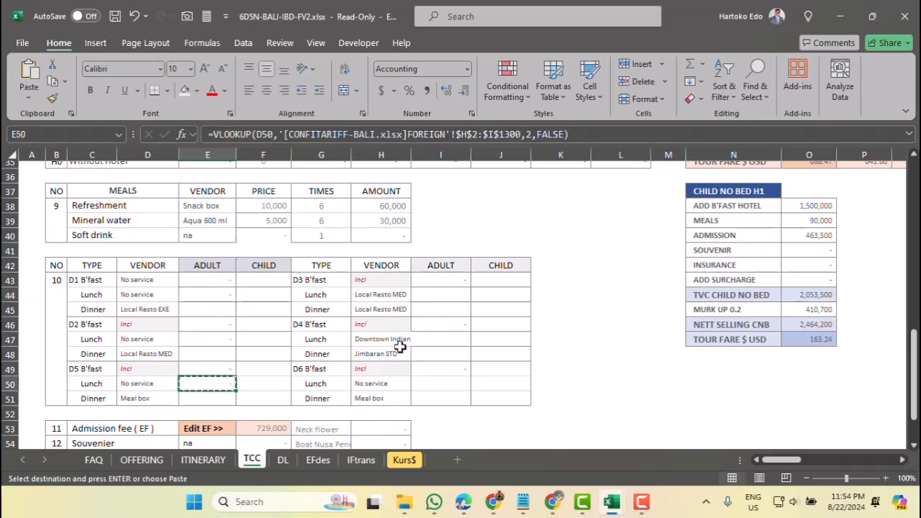
{"action": "left_click", "coordinate": [445, 293]}
{"action": "key", "text": "Return"}
{"action": "key", "text": "ctrl+c"}
{"action": "left_click", "coordinate": [443, 339]}
{"action": "key", "text": "Return"}
{"action": "key", "text": "ctrl+c"}
{"action": "left_click", "coordinate": [445, 382]}
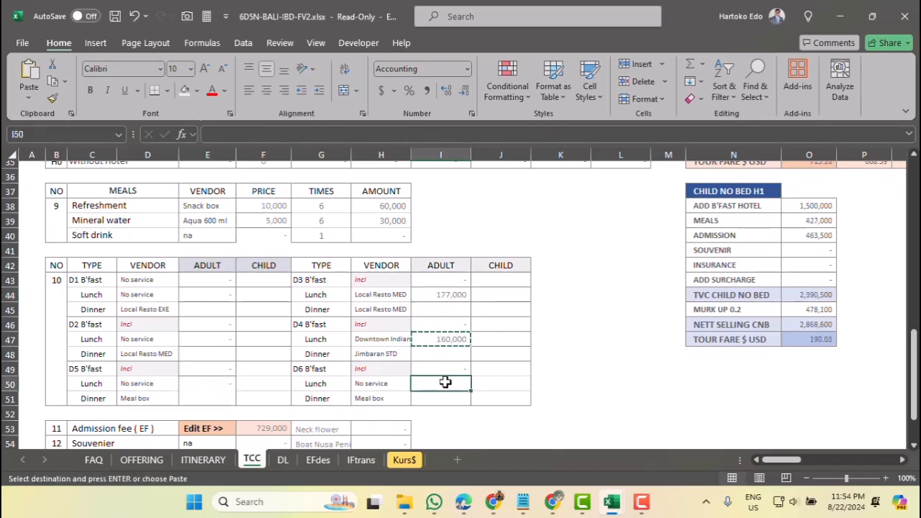
{"action": "key", "text": "Return"}
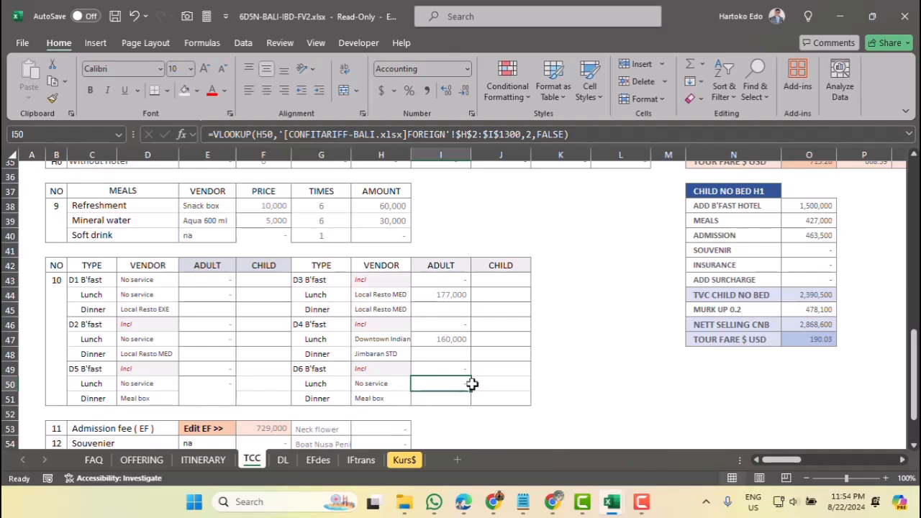
Step: Start a VLOOKUP in the D1 Dinner ADULT cell E45 with vendor cell D45 as the lookup value
{"action": "left_click", "coordinate": [209, 309]}
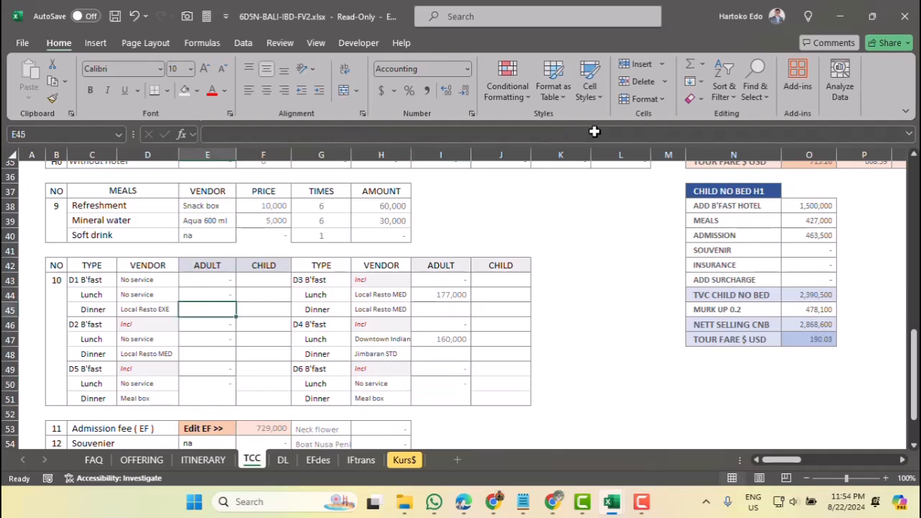
{"action": "left_click", "coordinate": [210, 280]}
{"action": "left_click", "coordinate": [214, 295]}
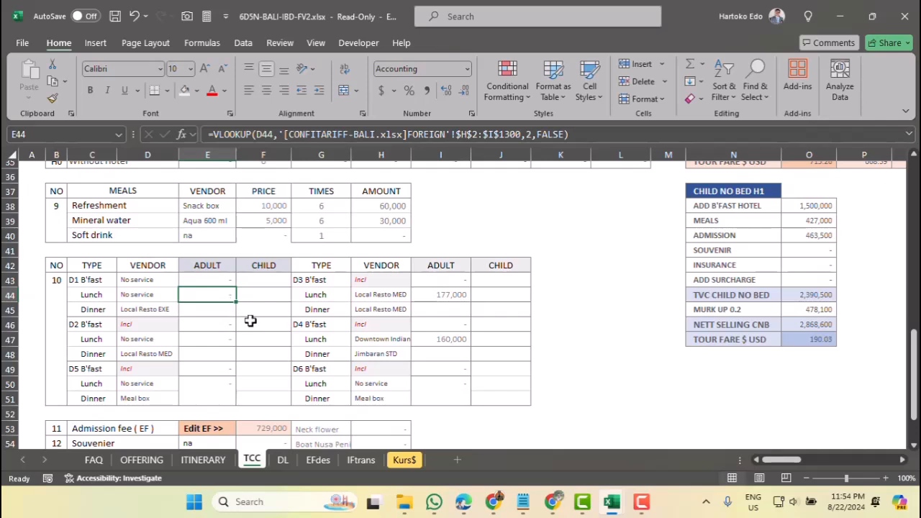
{"action": "left_click", "coordinate": [207, 308]}
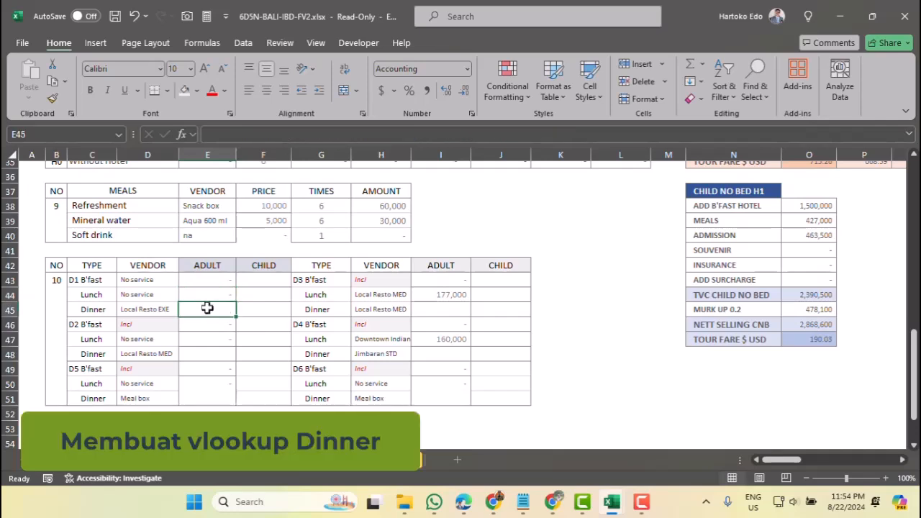
{"action": "left_click", "coordinate": [702, 64]}
{"action": "left_click", "coordinate": [728, 179]}
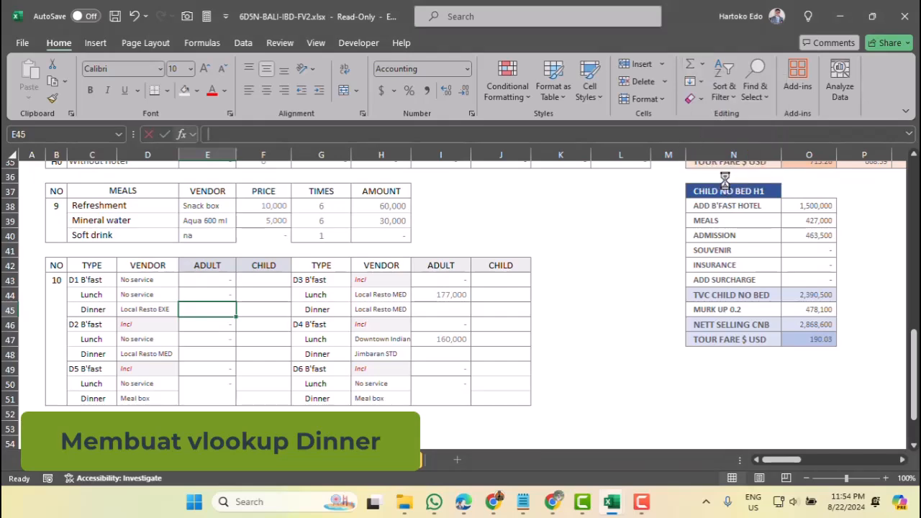
{"action": "double_click", "coordinate": [399, 173]}
{"action": "left_click", "coordinate": [137, 307]}
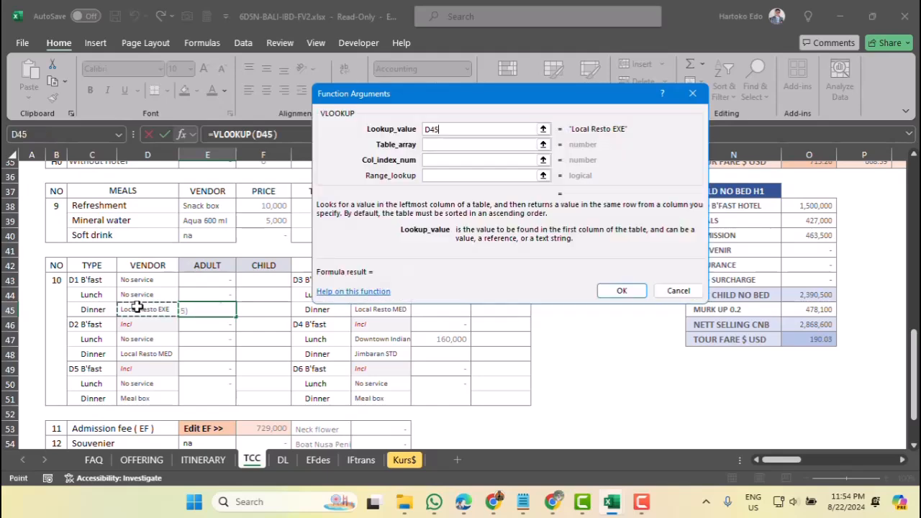
Step: Set the dinner VLOOKUP's table array to $H$2:$K$1300 on the FOREIGN sheet of the CONFITARIFF-BALI workbook
{"action": "left_click", "coordinate": [545, 145]}
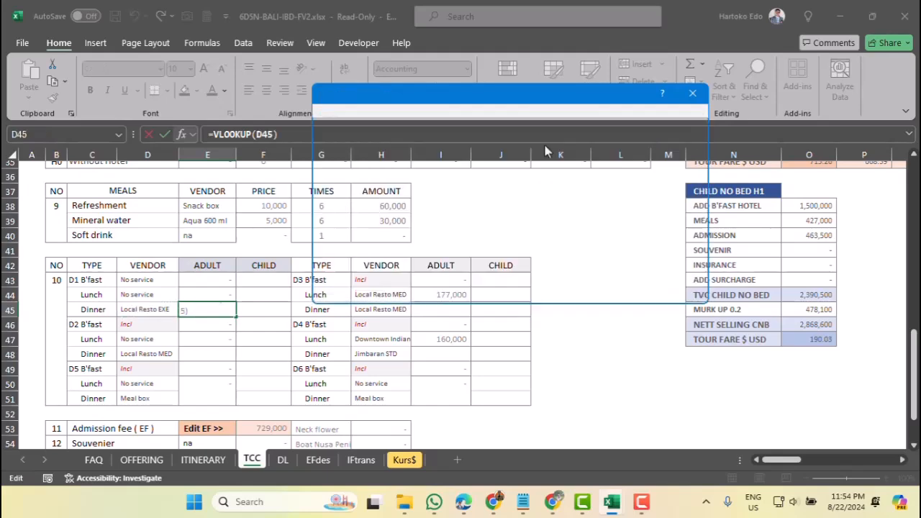
{"action": "mouse_move", "coordinate": [615, 504]}
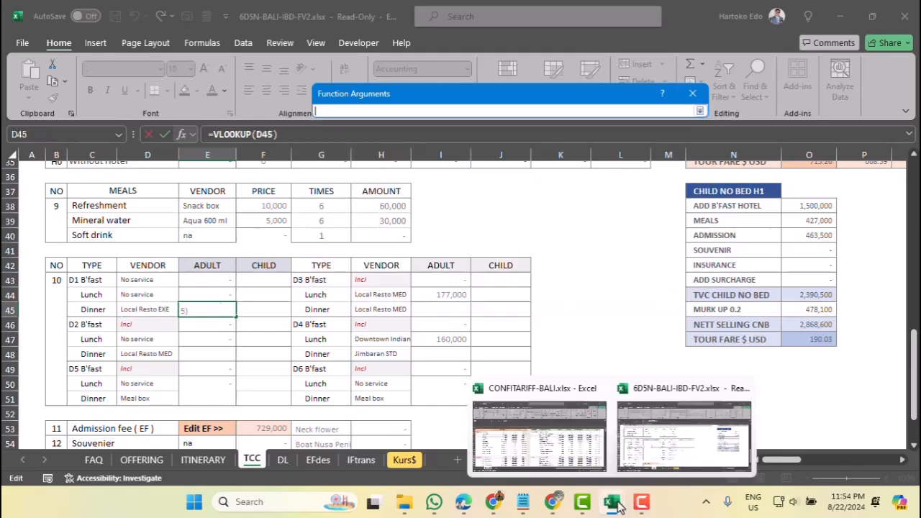
{"action": "left_click", "coordinate": [569, 449]}
{"action": "left_click_drag", "start_coordinate": [912, 201], "coordinate": [914, 286]}
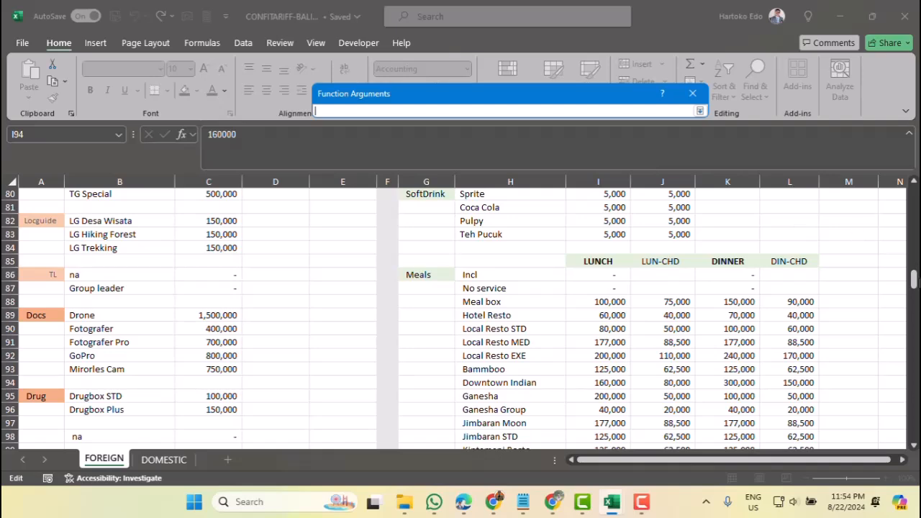
{"action": "left_click_drag", "start_coordinate": [914, 283], "coordinate": [914, 196]}
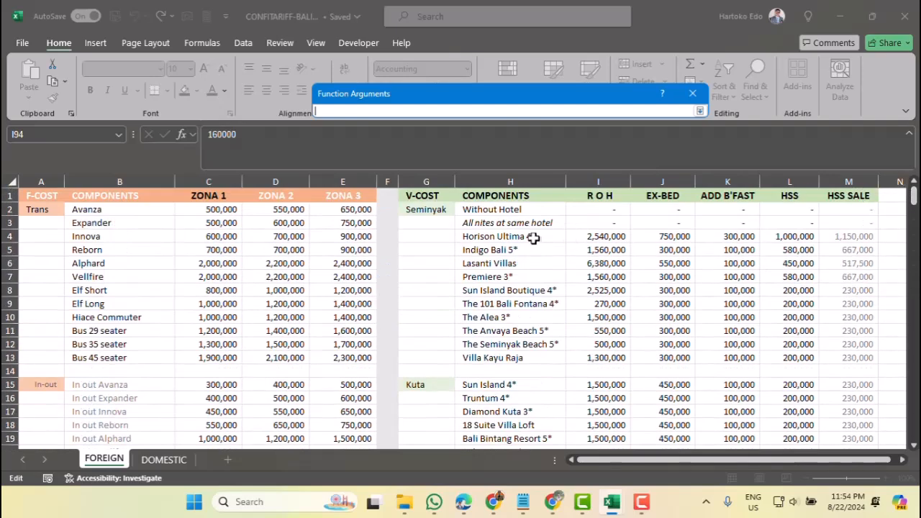
{"action": "left_click_drag", "start_coordinate": [494, 215], "coordinate": [740, 360]}
{"action": "left_click", "coordinate": [485, 113]}
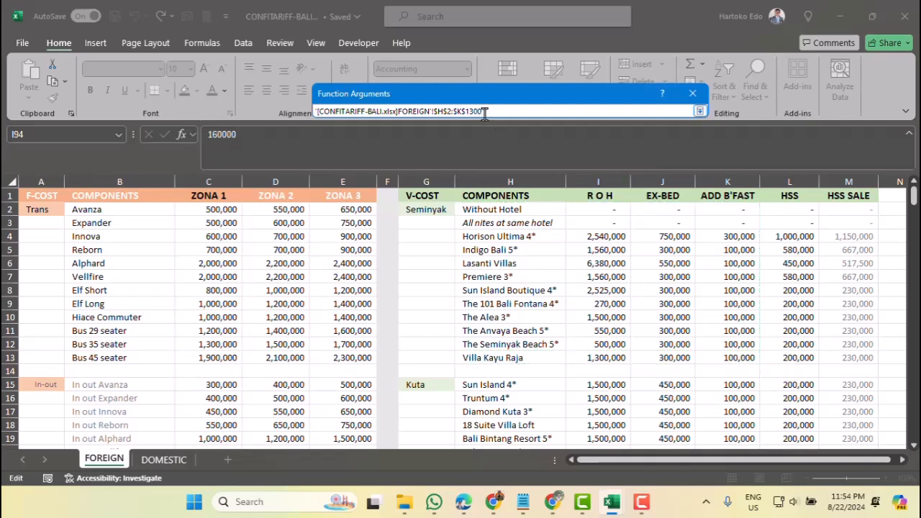
{"action": "key", "text": "Return"}
Step: Complete the D1 Dinner ADULT VLOOKUP with column index 4 and range lookup FALSE
{"action": "left_click", "coordinate": [435, 167]}
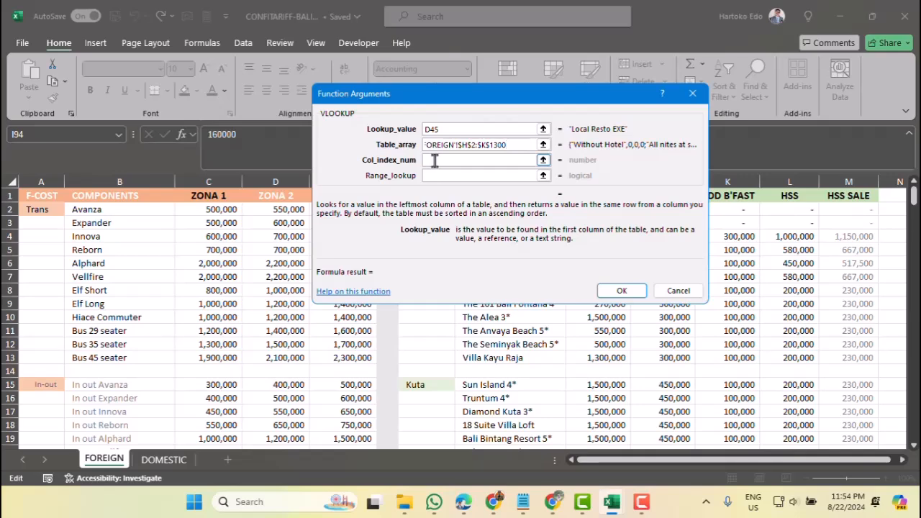
{"action": "type", "text": "4"}
{"action": "left_click", "coordinate": [436, 178]}
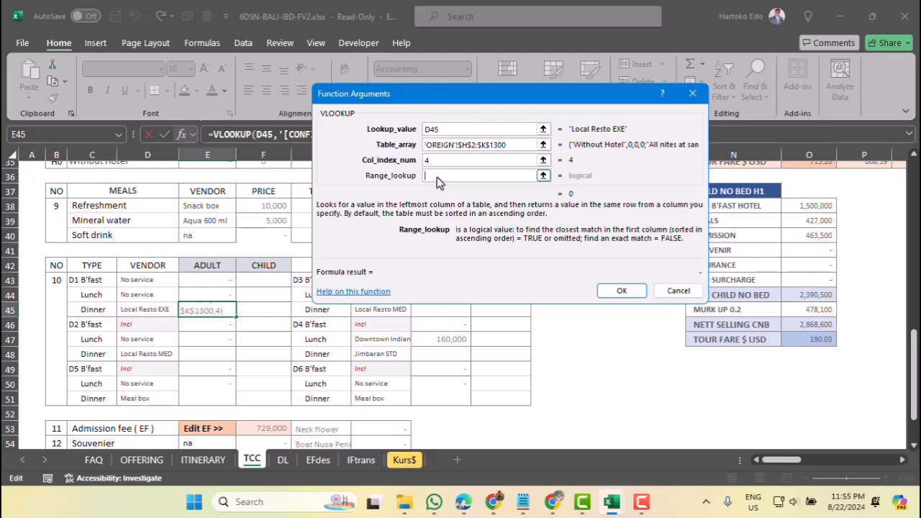
{"action": "type", "text": "FALSE"}
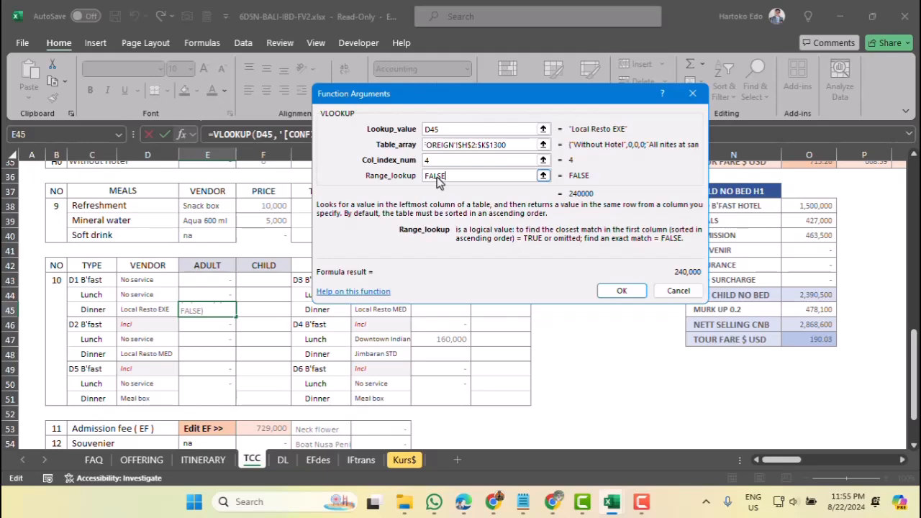
{"action": "key", "text": "Return"}
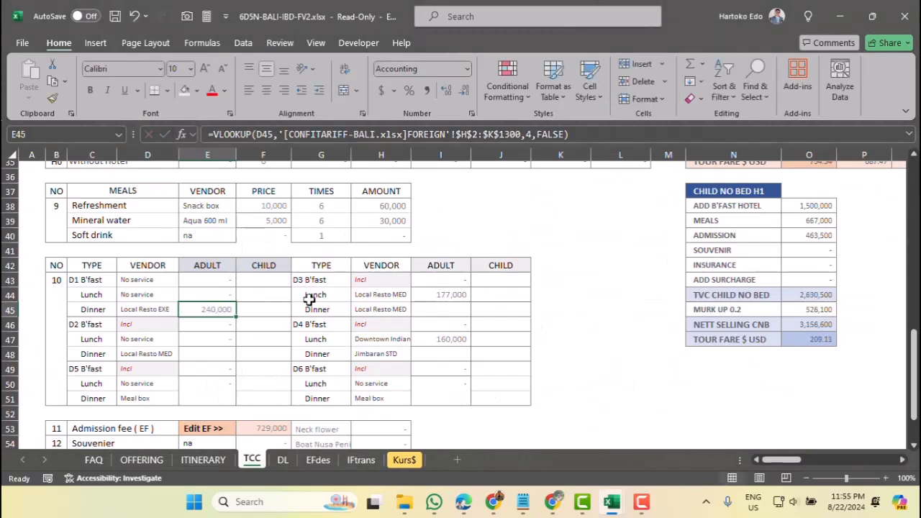
Step: Copy the D1 Dinner ADULT formula to the D2 Dinner cell E48 and the D5 Dinner cell E51
{"action": "key", "text": "ctrl+c"}
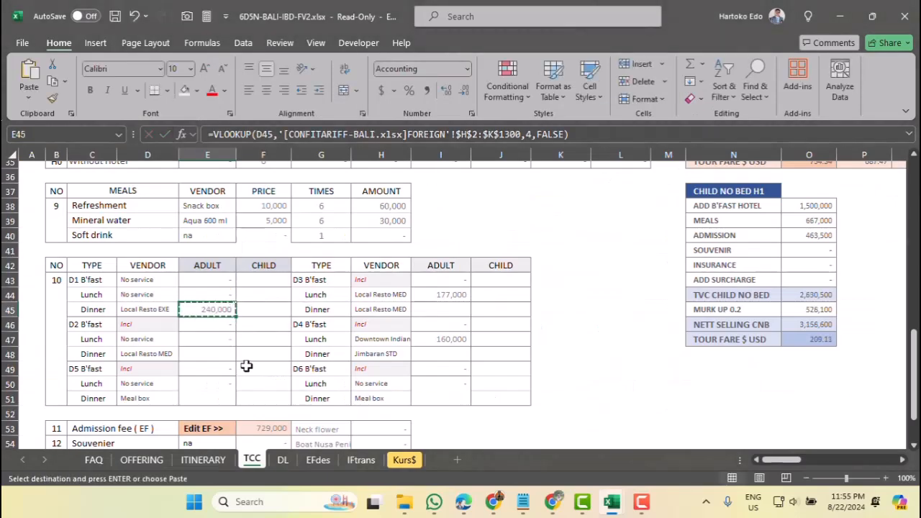
{"action": "left_click", "coordinate": [211, 354]}
{"action": "key", "text": "Return"}
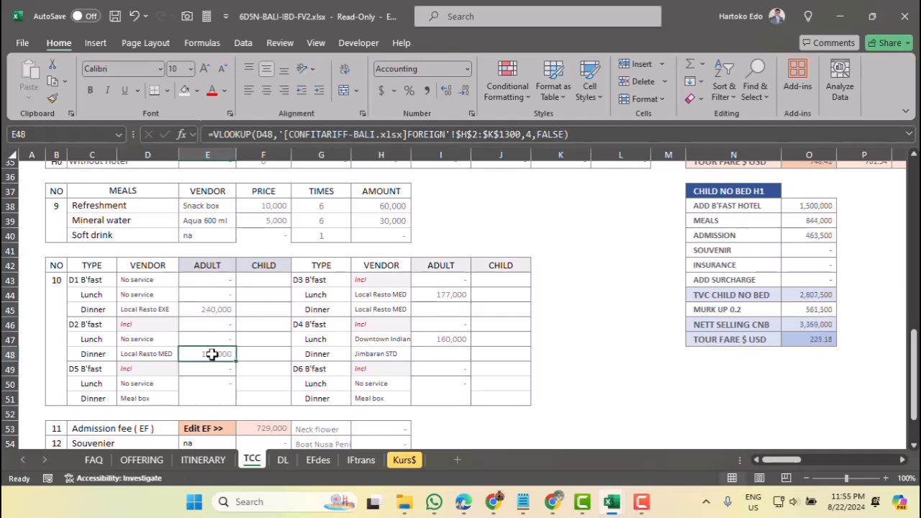
{"action": "key", "text": "ctrl+c"}
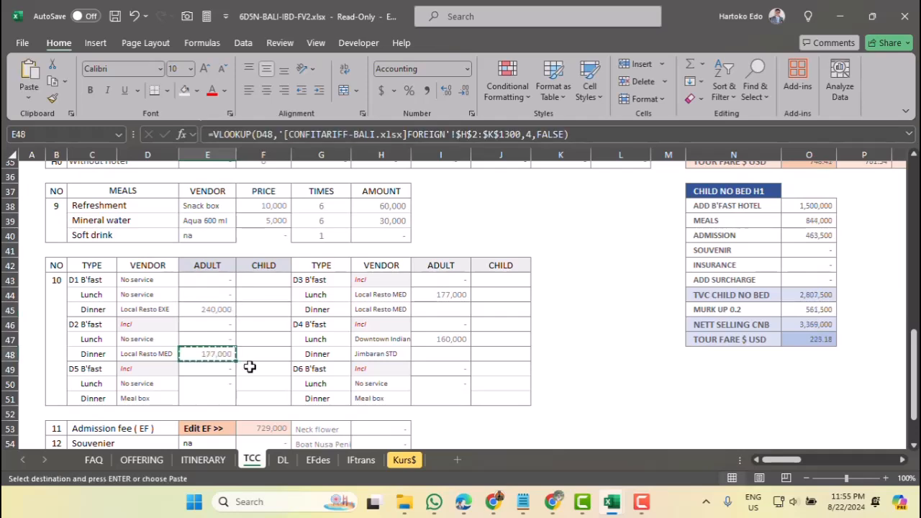
{"action": "left_click", "coordinate": [213, 398]}
{"action": "key", "text": "Return"}
Step: Copy the dinner ADULT formula to the D3, D4 and D6 Dinner cells I45, I48 and I51
{"action": "key", "text": "ctrl+c"}
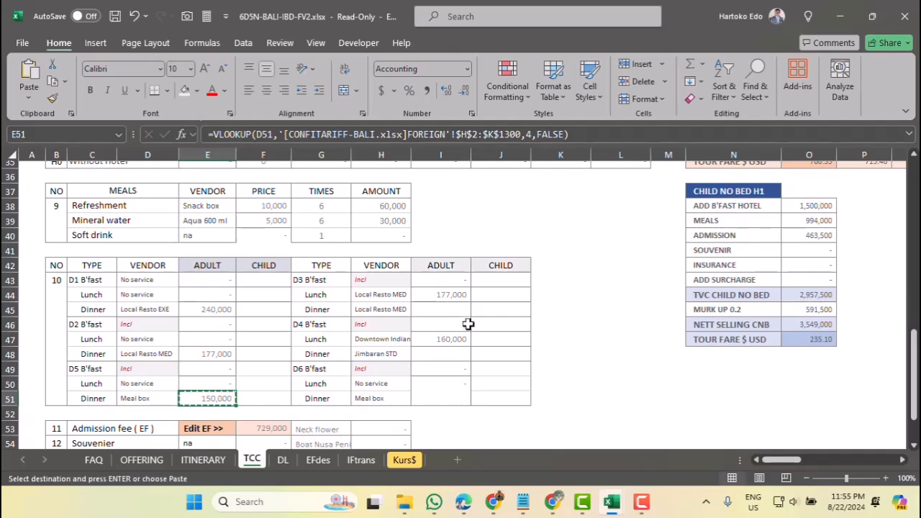
{"action": "left_click", "coordinate": [453, 308]}
{"action": "key", "text": "Return"}
{"action": "key", "text": "ctrl+c"}
{"action": "left_click", "coordinate": [448, 354]}
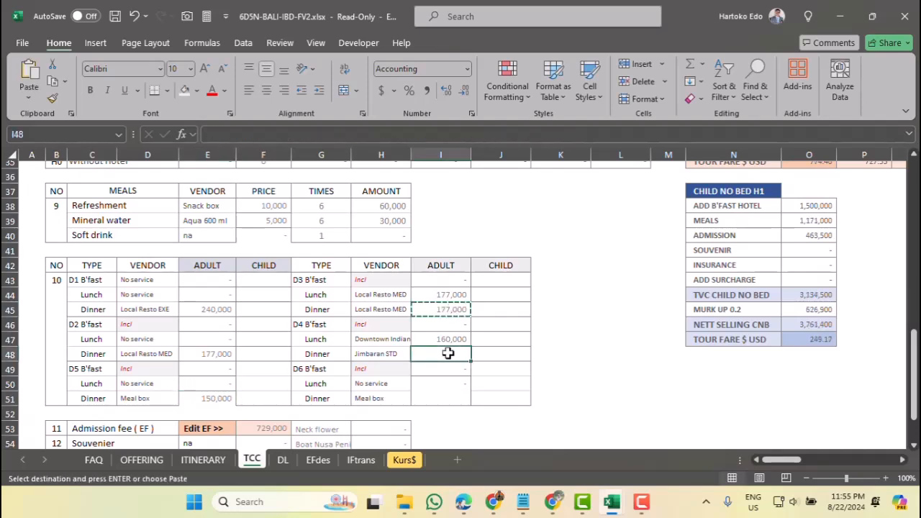
{"action": "key", "text": "Return"}
{"action": "key", "text": "ctrl+c"}
{"action": "left_click", "coordinate": [450, 399]}
{"action": "key", "text": "Return"}
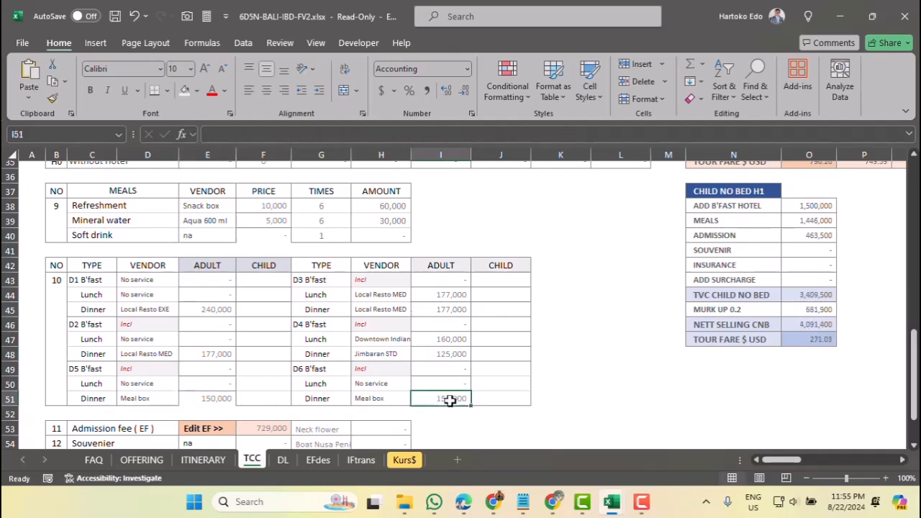
Step: Change the Day 5 dinner vendor in cell C87 of the FAQ sheet to Local Resto MED
{"action": "left_click", "coordinate": [132, 399]}
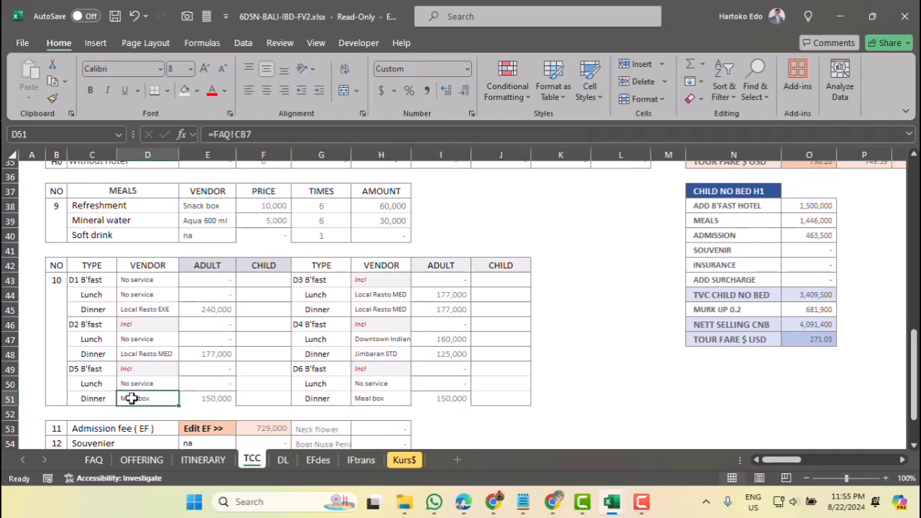
{"action": "left_click", "coordinate": [93, 459]}
{"action": "left_click", "coordinate": [112, 382]}
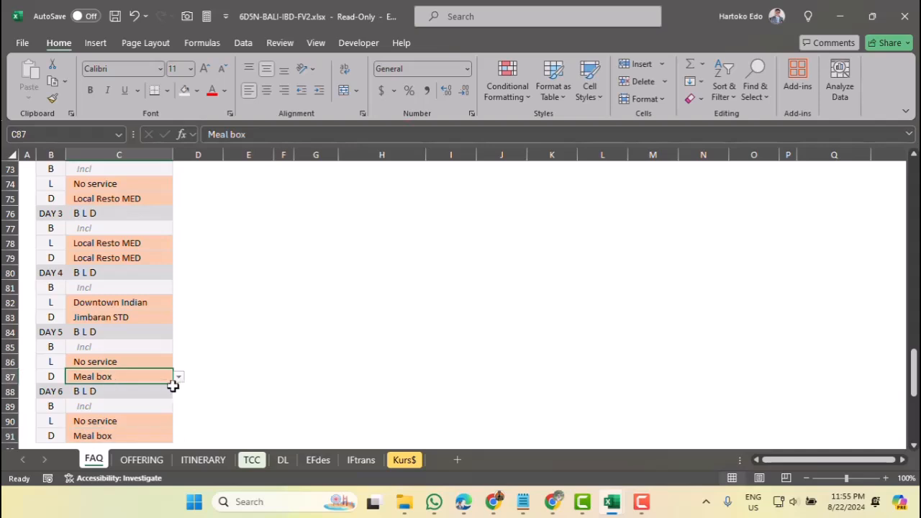
{"action": "left_click", "coordinate": [179, 379]}
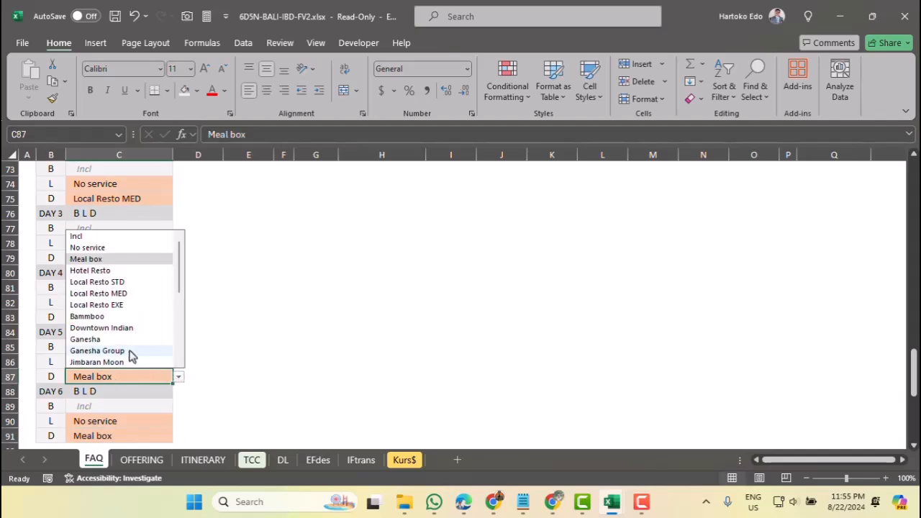
{"action": "left_click", "coordinate": [98, 294]}
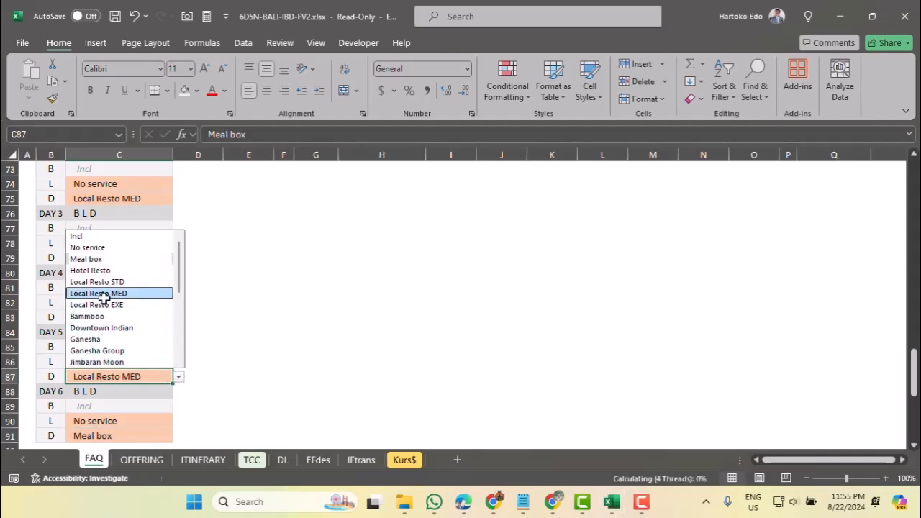
Step: Set the Day 5 lunch vendor in cell C86 to Bammboo
{"action": "left_click", "coordinate": [93, 362]}
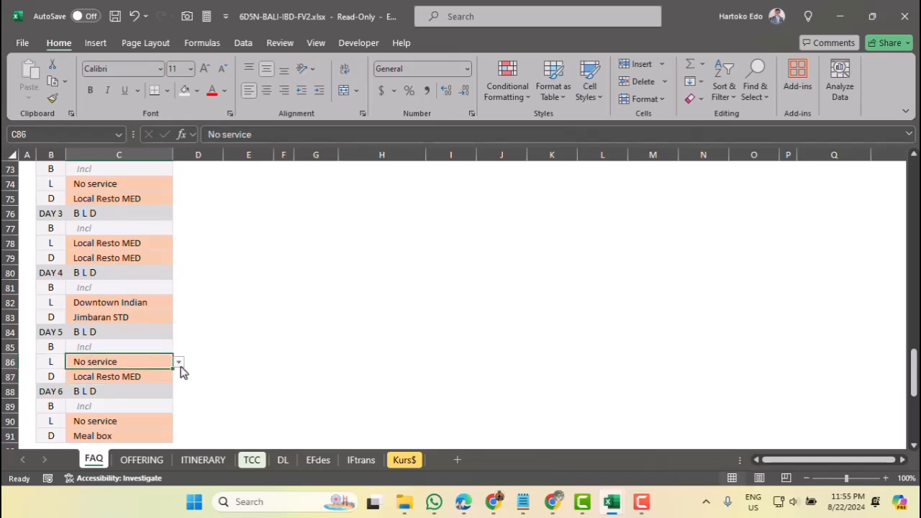
{"action": "left_click", "coordinate": [179, 362]}
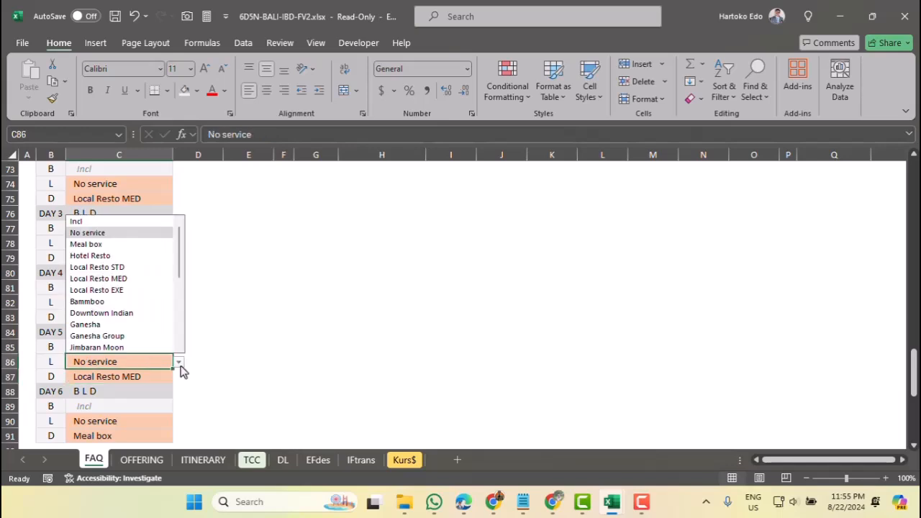
{"action": "left_click", "coordinate": [90, 301]}
Step: Set the Day 6 dinner vendor in cell C91 to No service
{"action": "scroll", "coordinate": [123, 338], "scroll_direction": "down", "scroll_amount": 2}
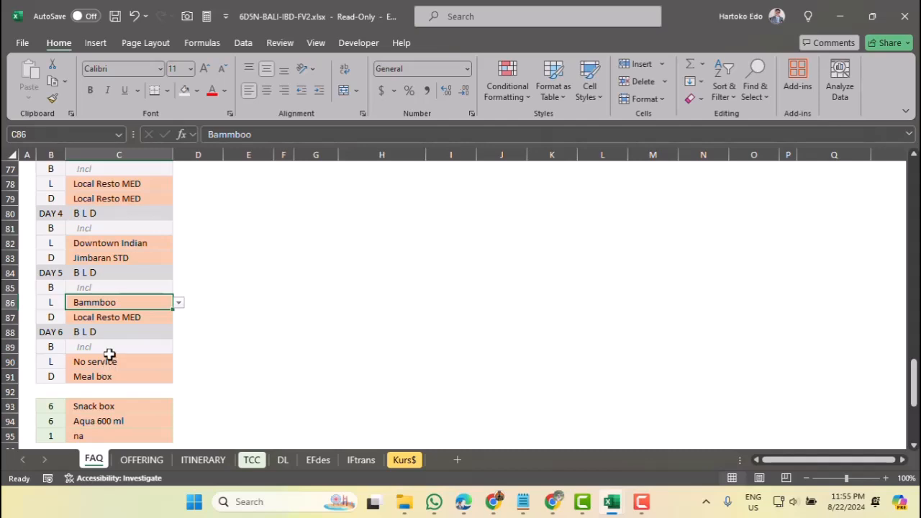
{"action": "left_click", "coordinate": [103, 376]}
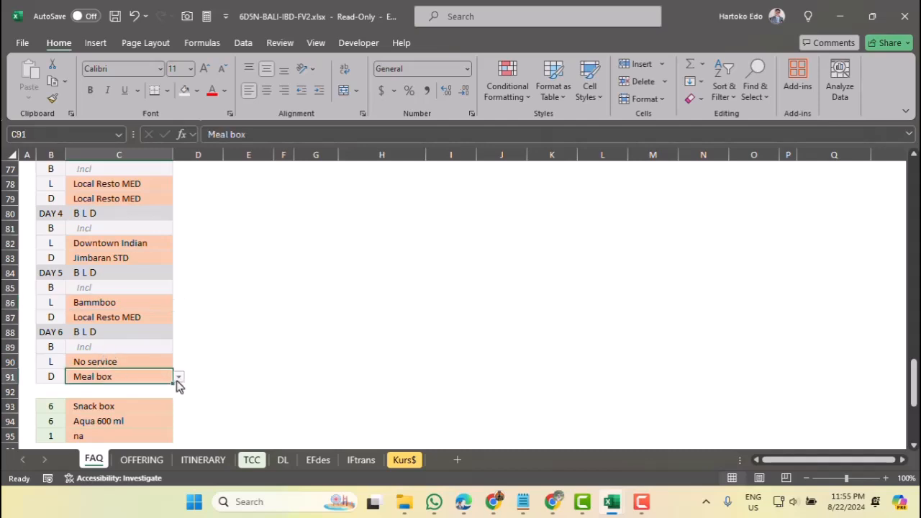
{"action": "left_click", "coordinate": [178, 377]}
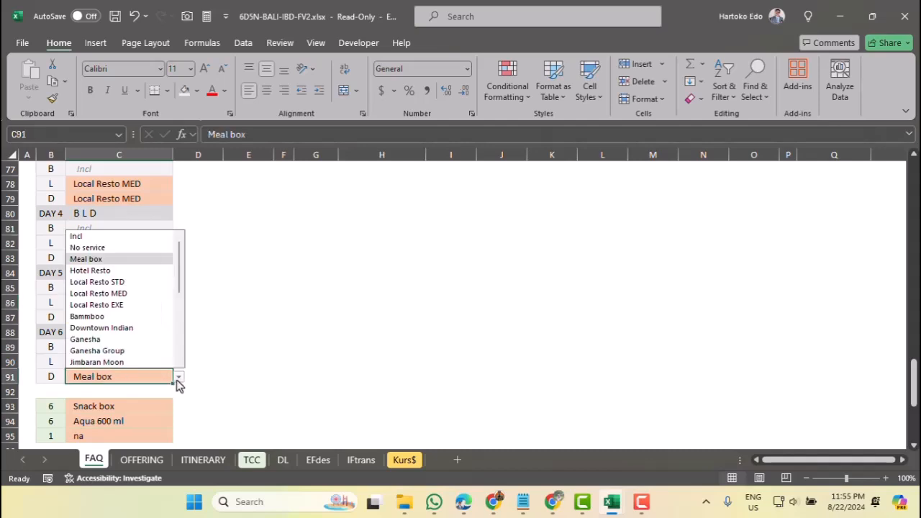
{"action": "left_click", "coordinate": [87, 247]}
{"action": "left_click", "coordinate": [113, 313]}
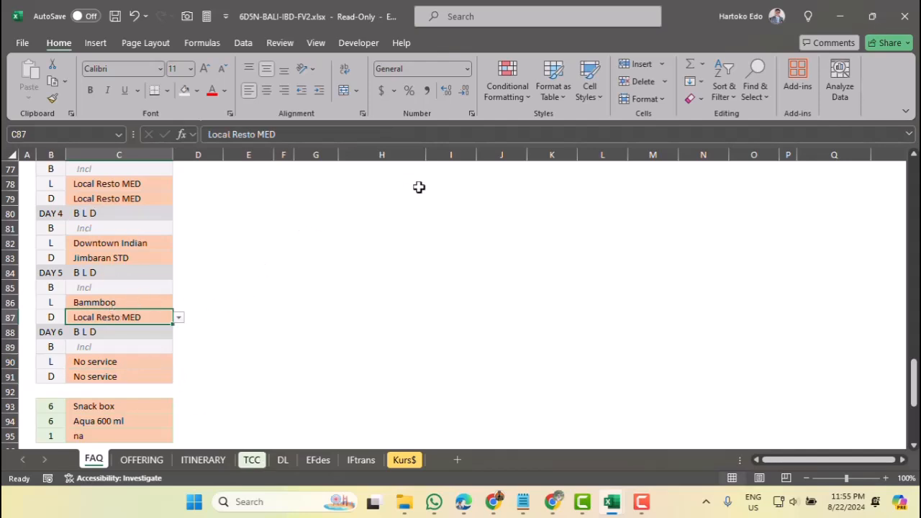
Step: Return to the TCC sheet and select the D1 B'fast CHILD price cell F43
{"action": "left_click", "coordinate": [261, 460]}
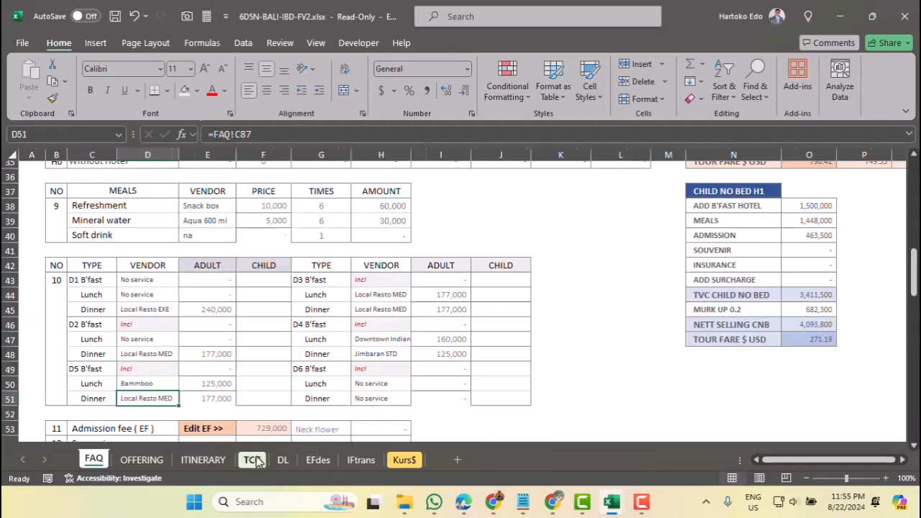
{"action": "left_click", "coordinate": [259, 399]}
{"action": "left_click", "coordinate": [274, 281]}
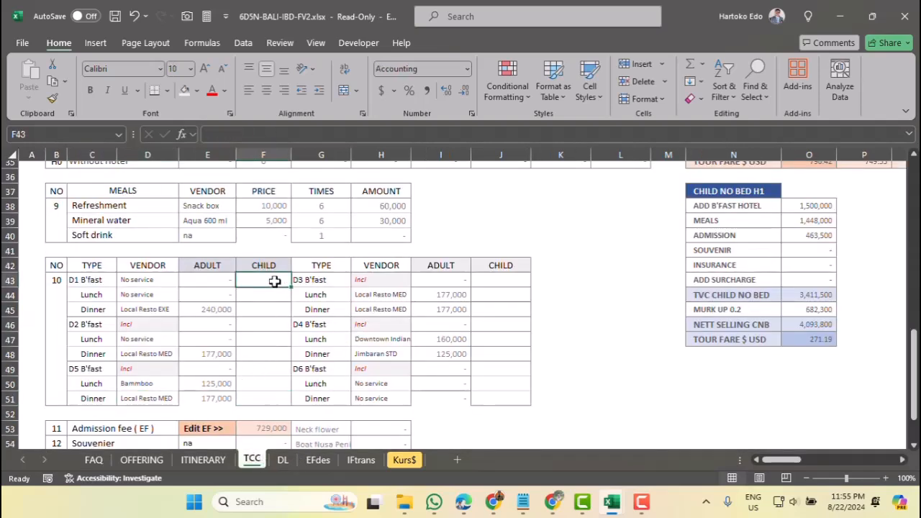